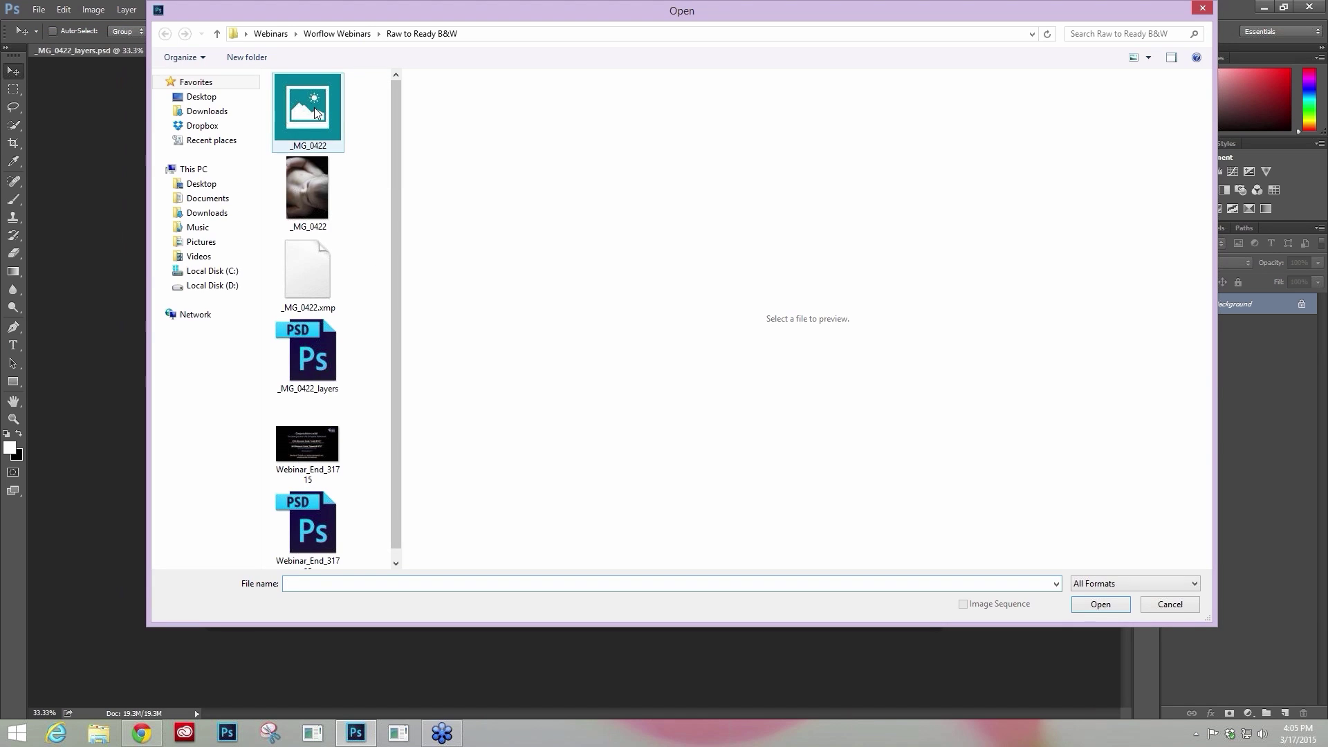
Open the raw file _MG_0422 from the Raw to Ready B&W folder in Camera Raw.
{"action": "left_click", "coordinate": [305, 194]}
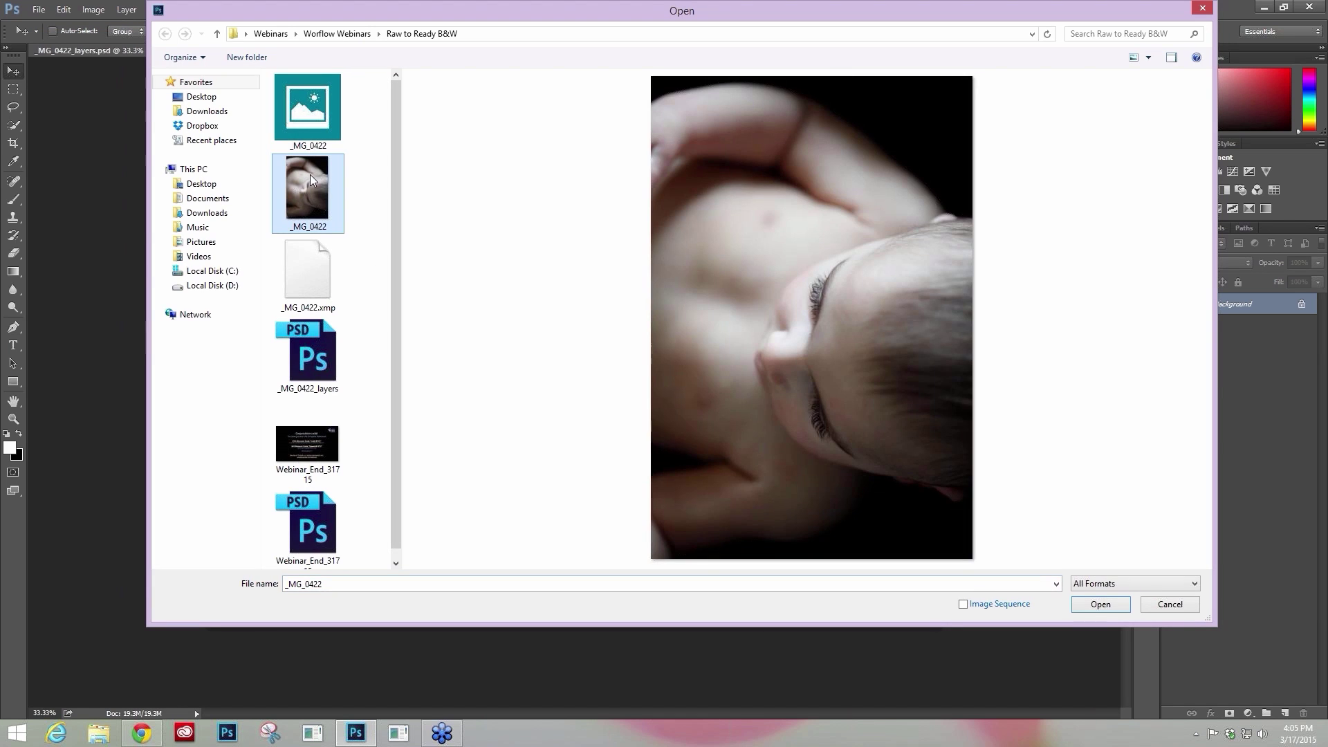
{"action": "left_click", "coordinate": [308, 119]}
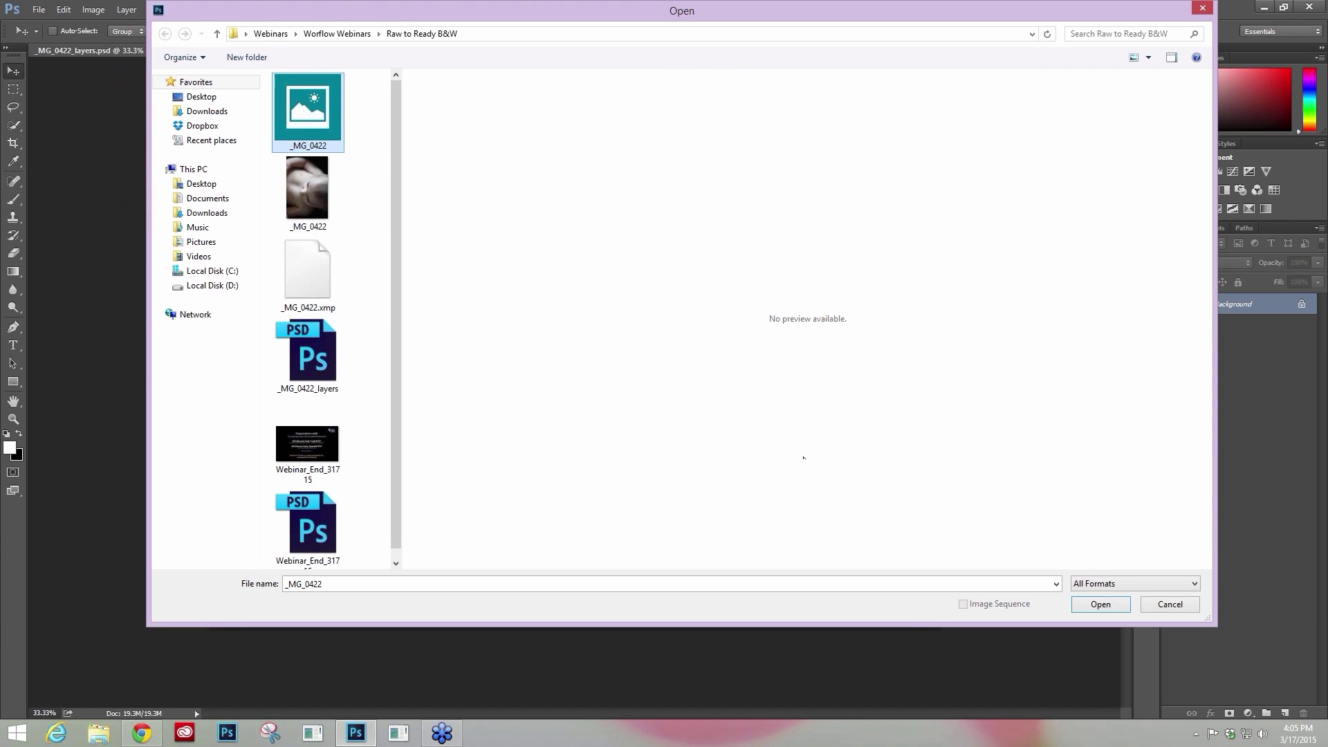
{"action": "left_click", "coordinate": [1103, 605]}
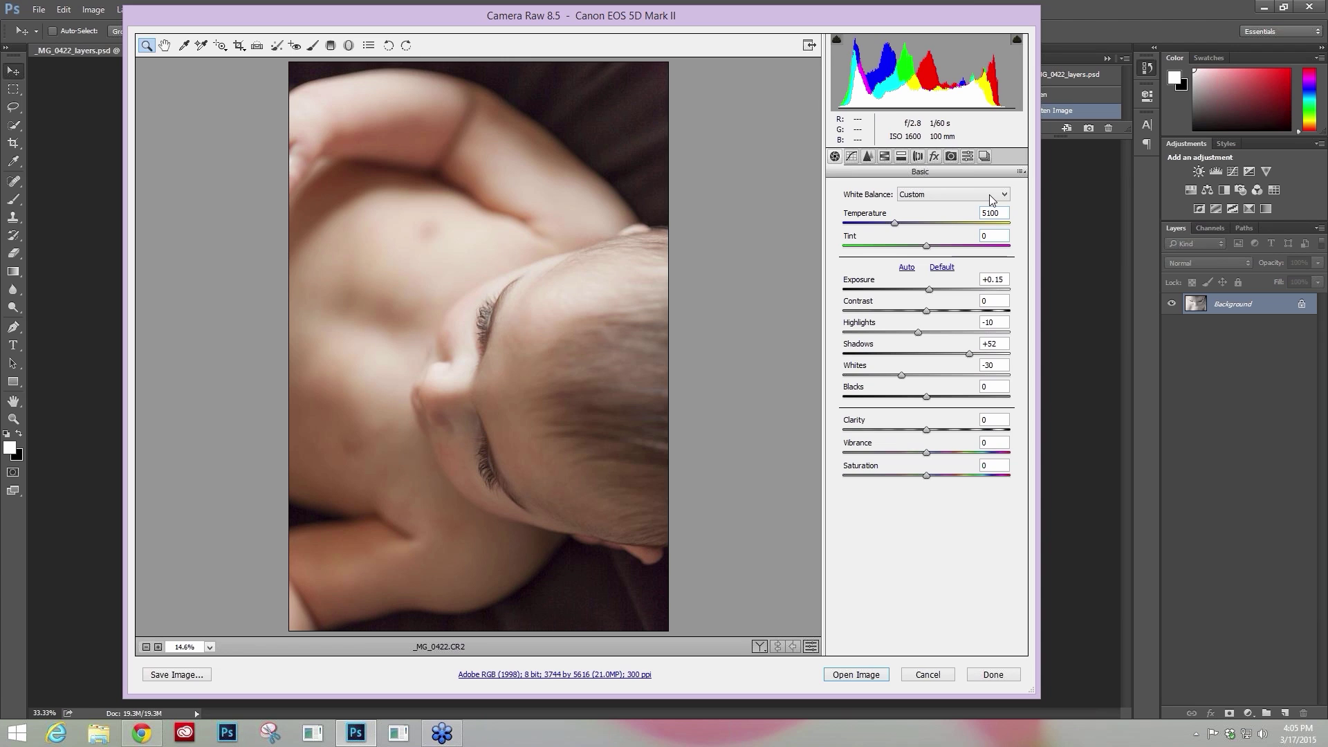
Reset the image to the Camera Raw defaults and enable lens profile corrections.
{"action": "left_click", "coordinate": [1021, 173]}
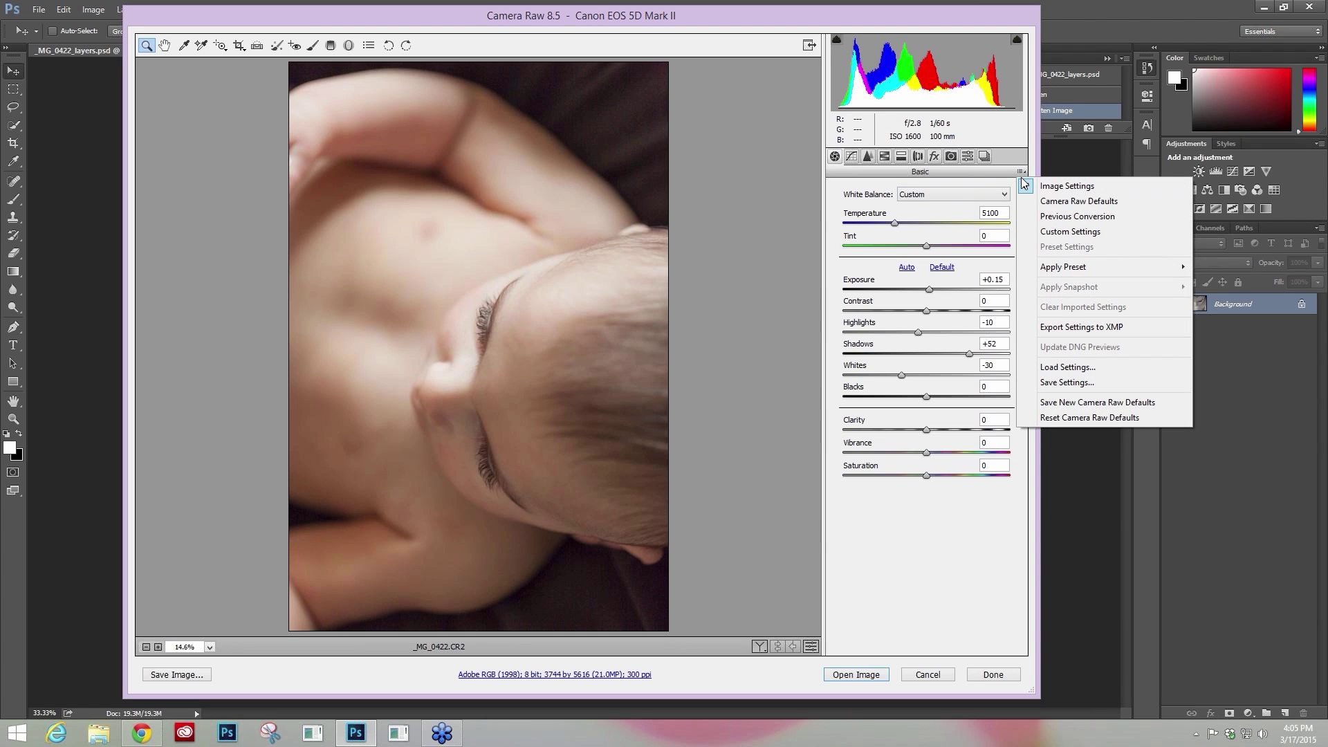
{"action": "left_click", "coordinate": [1054, 418]}
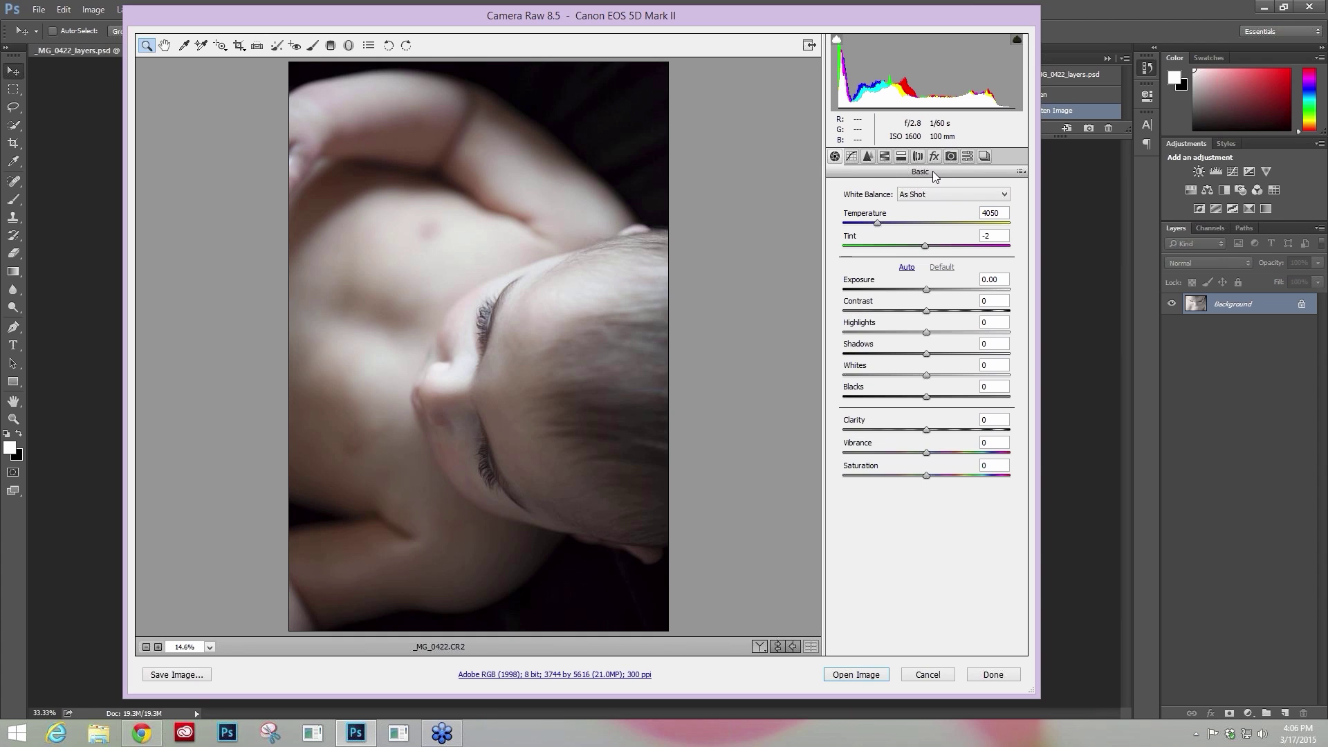
{"action": "left_click", "coordinate": [919, 156]}
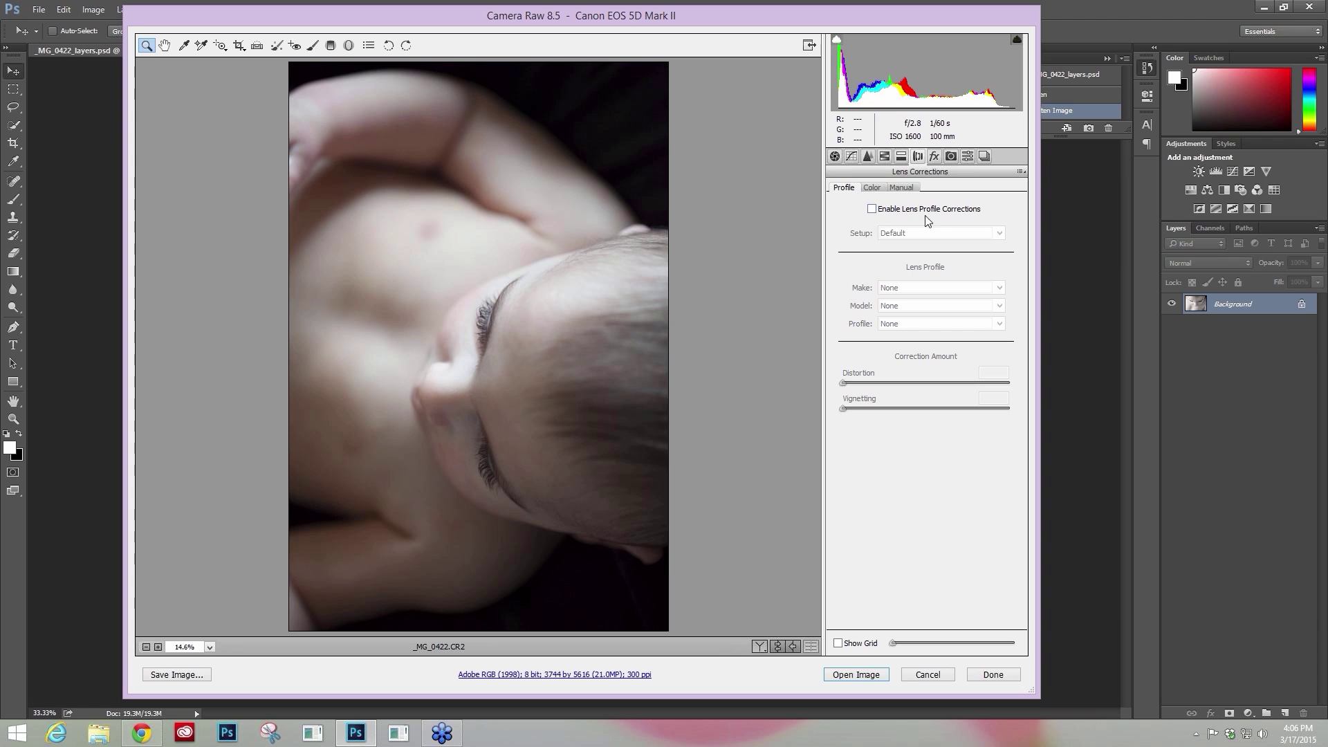
{"action": "left_click", "coordinate": [872, 207]}
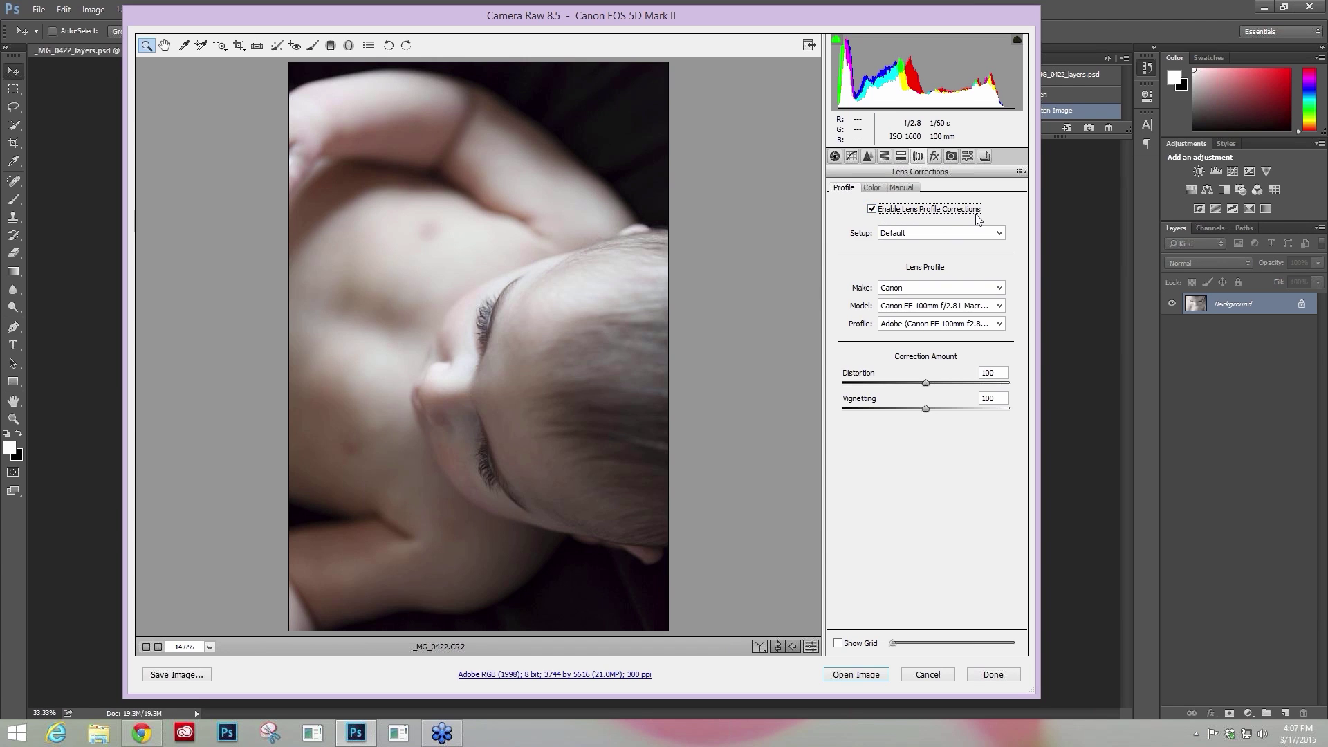
Warm the white balance by setting Temperature to 5100 and Tint to 0.
{"action": "left_click", "coordinate": [835, 157]}
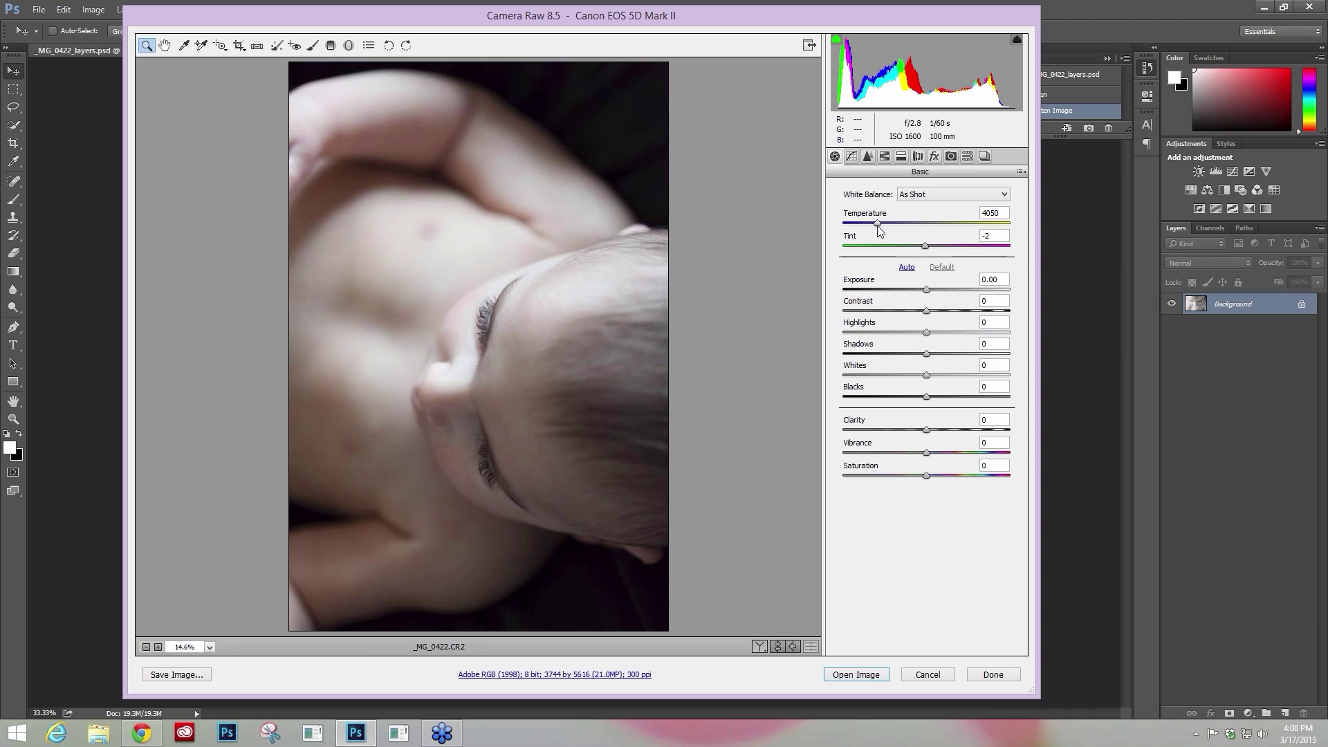
{"action": "left_click_drag", "start_coordinate": [879, 231], "coordinate": [896, 232]}
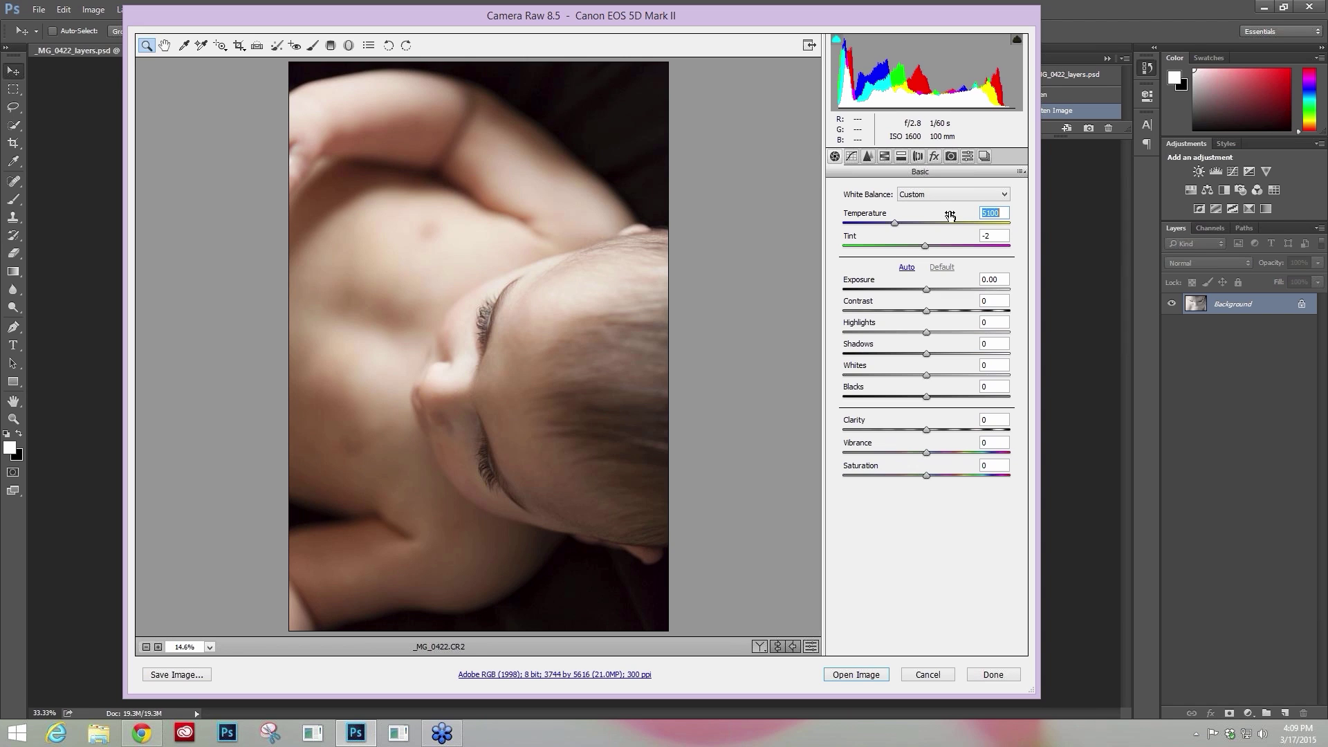
{"action": "left_click", "coordinate": [927, 248]}
{"action": "left_click_drag", "start_coordinate": [926, 248], "coordinate": [927, 248]}
Set Exposure to +0.15 and Highlights to -10 in the basic adjustments.
{"action": "left_click_drag", "start_coordinate": [927, 288], "coordinate": [931, 293]}
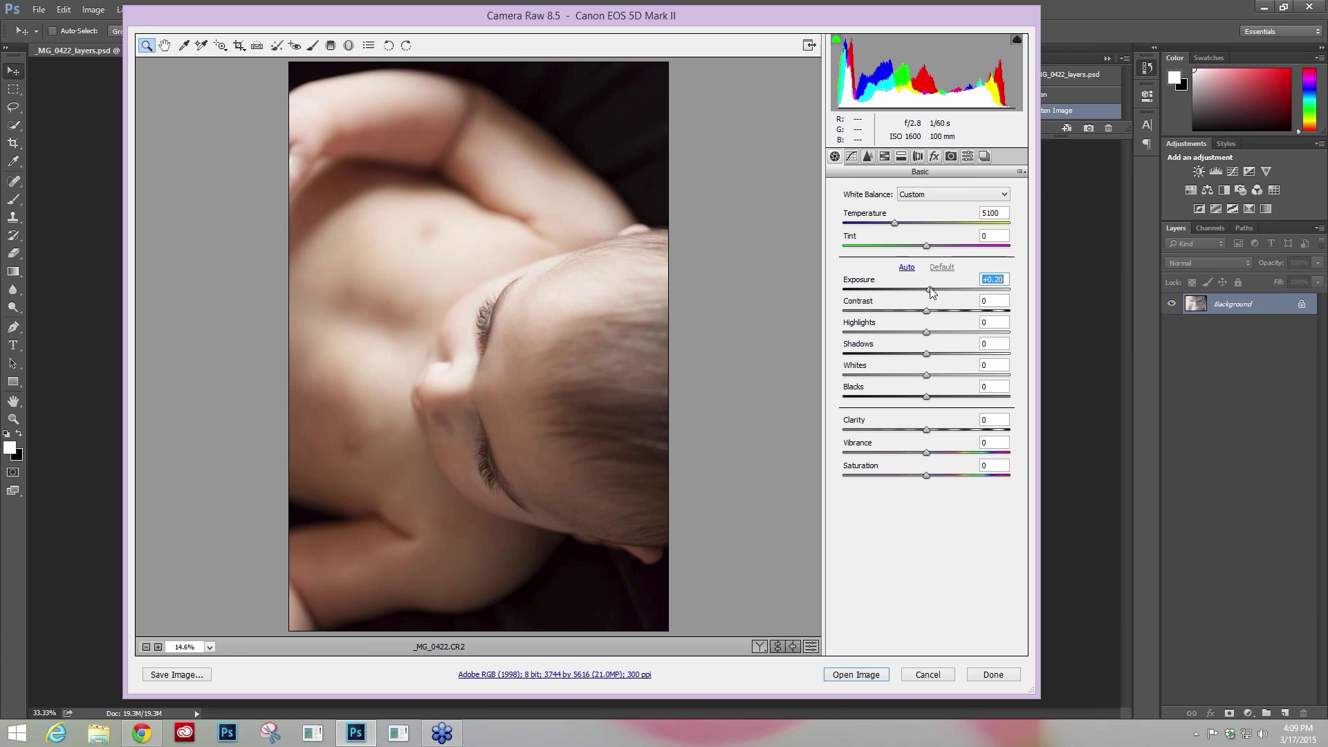
{"action": "left_click_drag", "start_coordinate": [931, 288], "coordinate": [929, 293]}
{"action": "key", "text": "Tab"}
{"action": "key", "text": "Tab"}
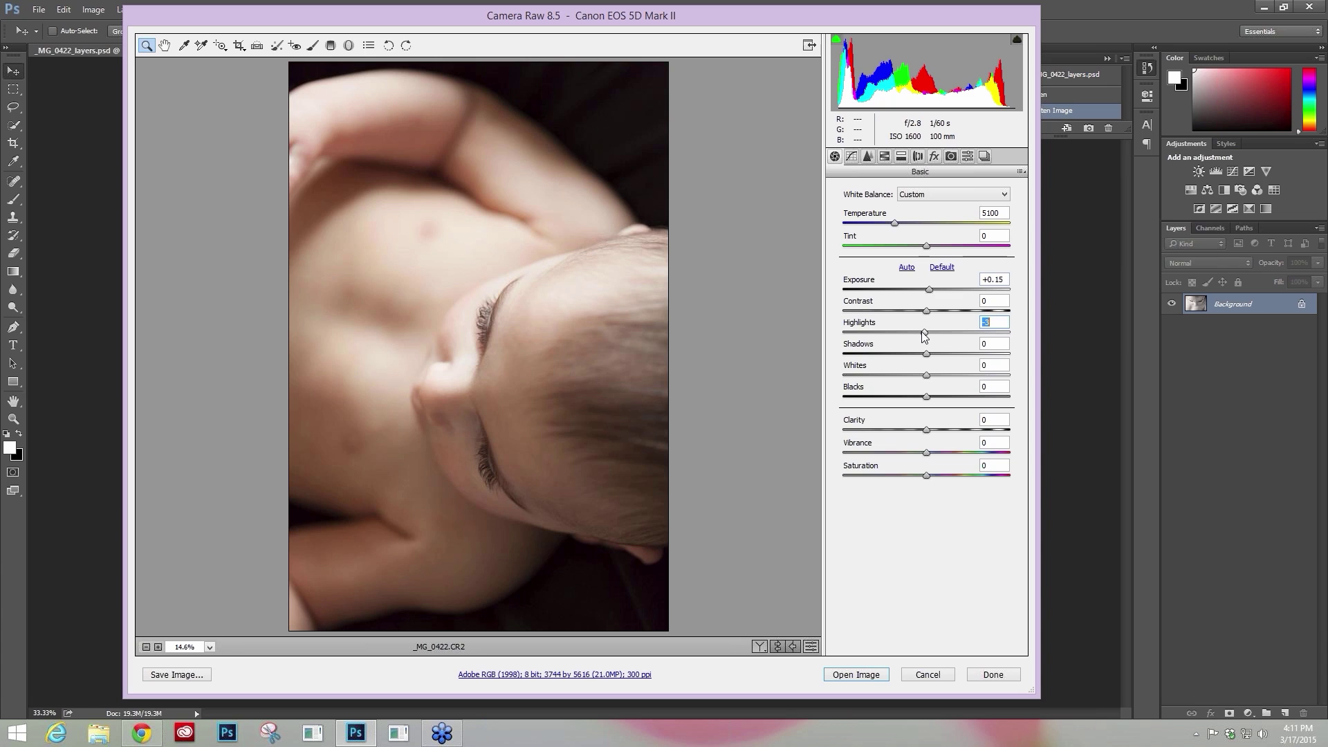
{"action": "left_click_drag", "start_coordinate": [926, 337], "coordinate": [919, 341]}
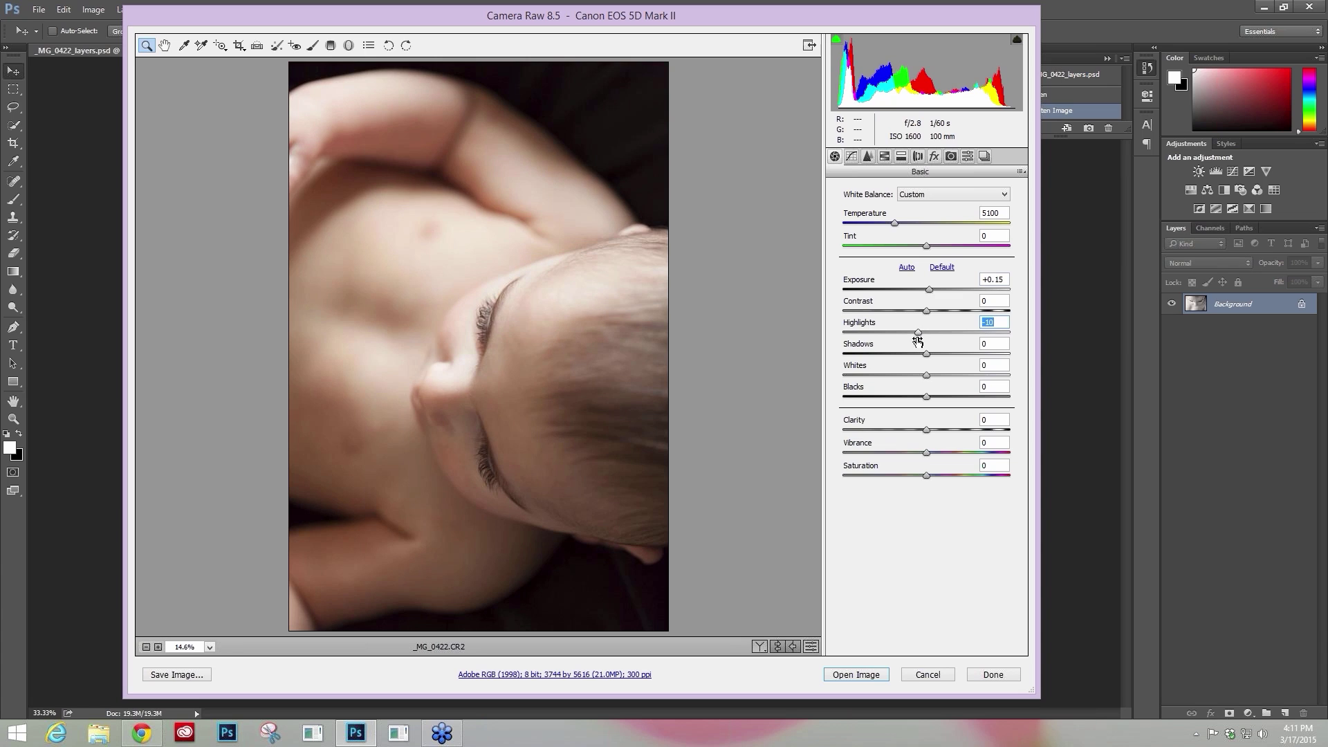
Lower the Whites to -36.
{"action": "left_click", "coordinate": [927, 378]}
{"action": "left_click_drag", "start_coordinate": [925, 376], "coordinate": [923, 377]}
{"action": "left_click_drag", "start_coordinate": [924, 377], "coordinate": [892, 377]}
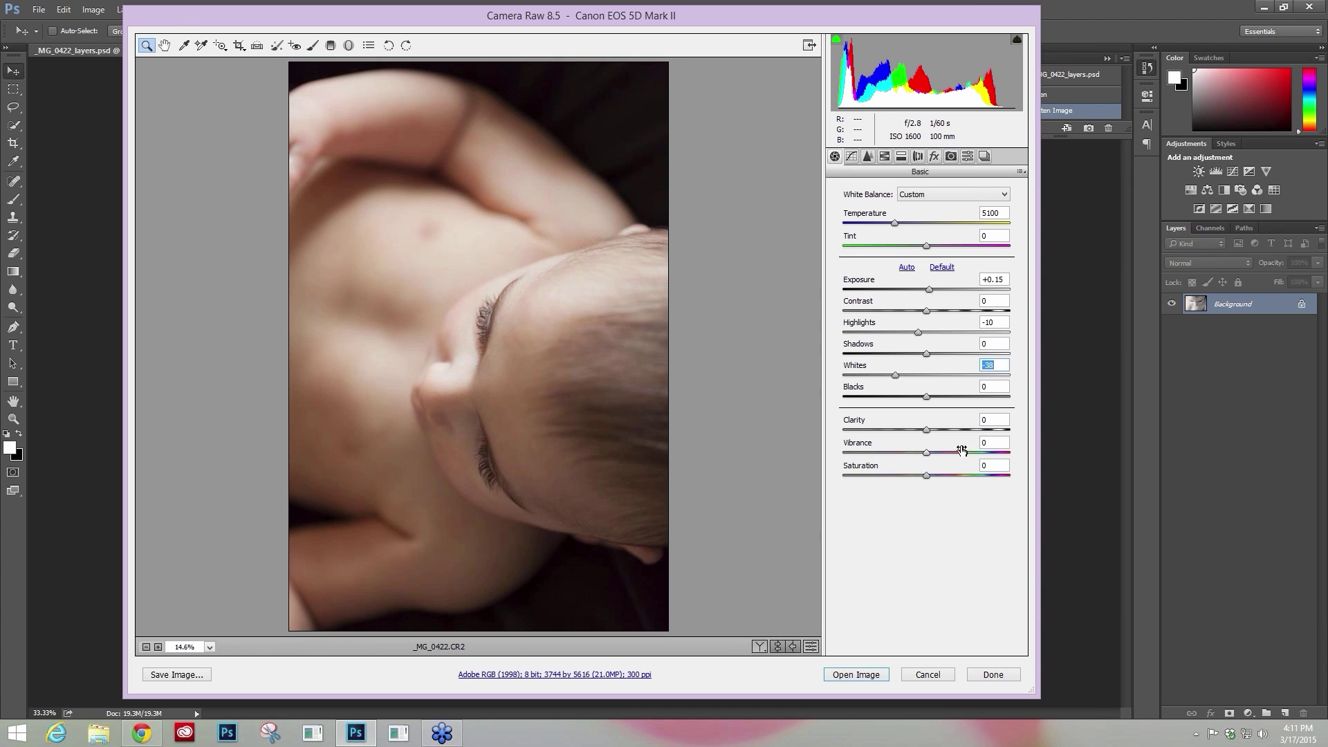
{"action": "left_click_drag", "start_coordinate": [897, 376], "coordinate": [896, 378]}
Try lowering Shadows to -100 and preview which dark areas are clipped.
{"action": "key", "text": "alt"}
{"action": "left_click", "coordinate": [925, 354], "text": "alt"}
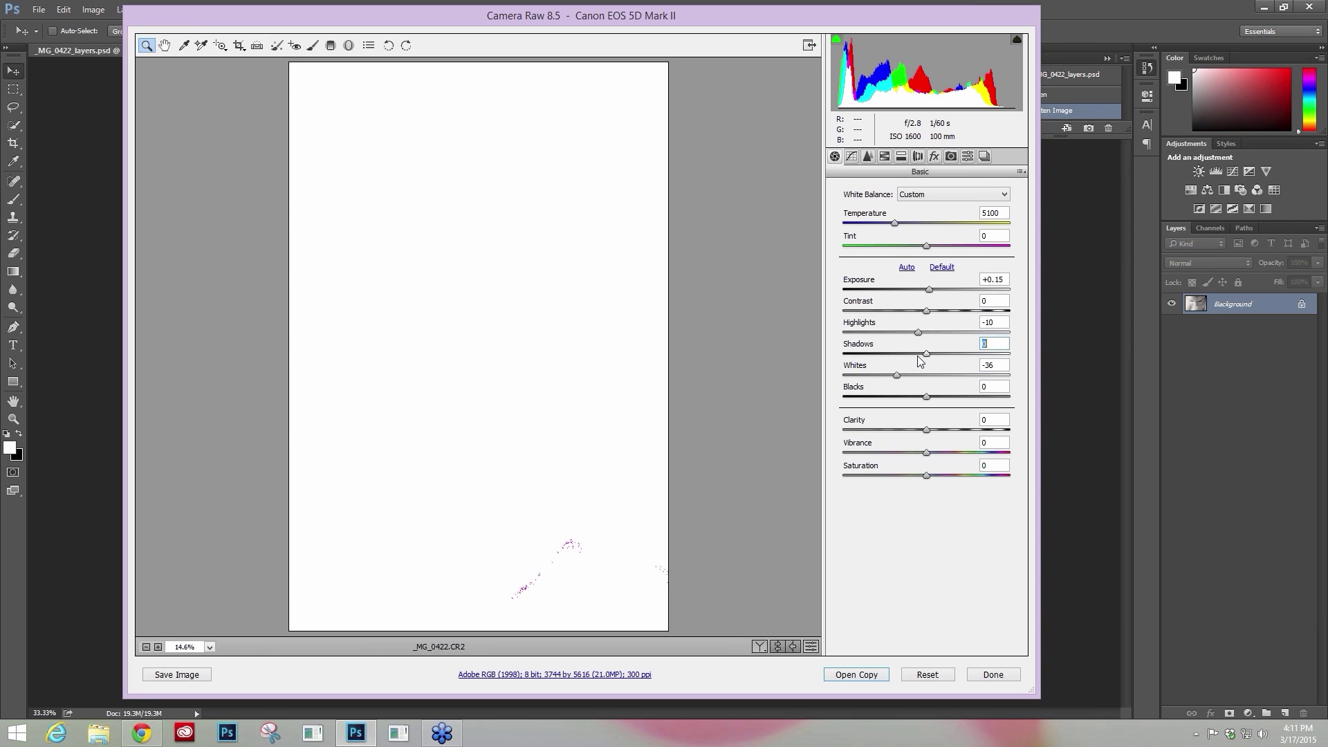
{"action": "left_click_drag", "start_coordinate": [921, 359], "coordinate": [844, 365]}
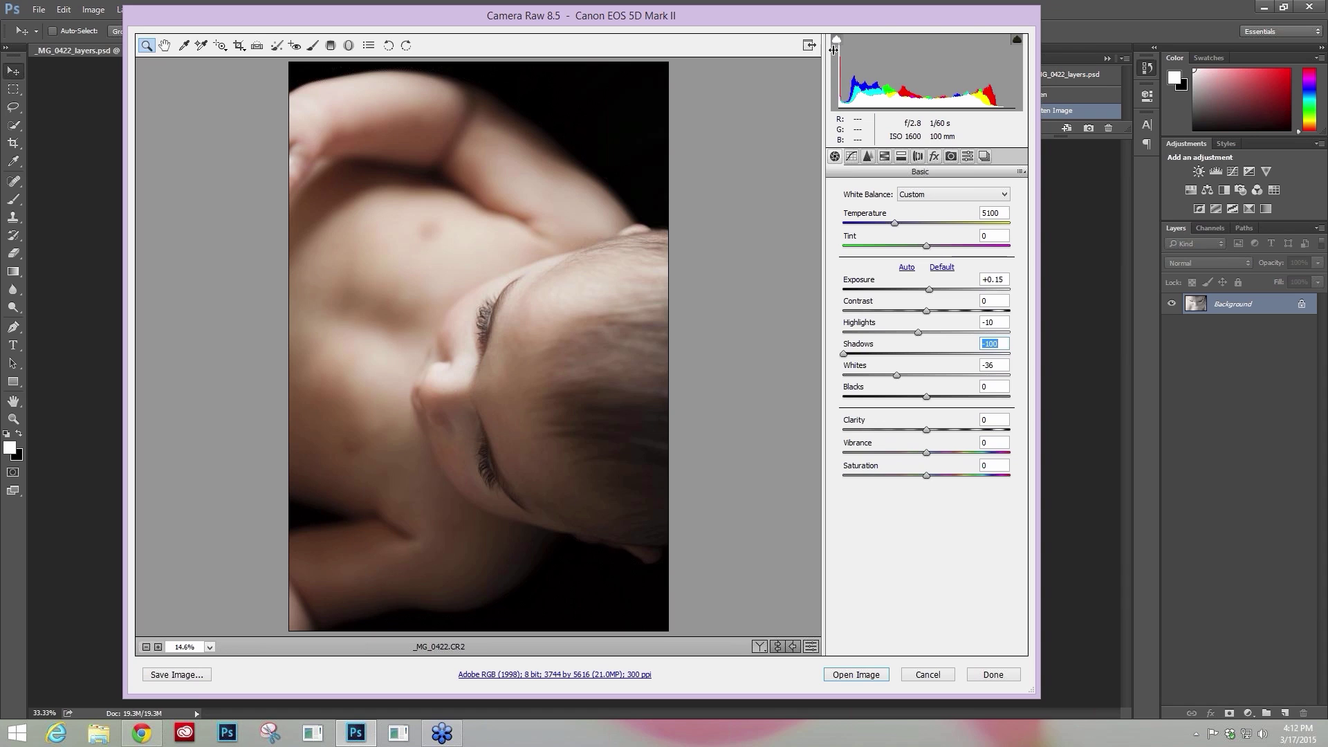
{"action": "key", "text": "alt"}
{"action": "left_click", "coordinate": [844, 355], "text": "alt"}
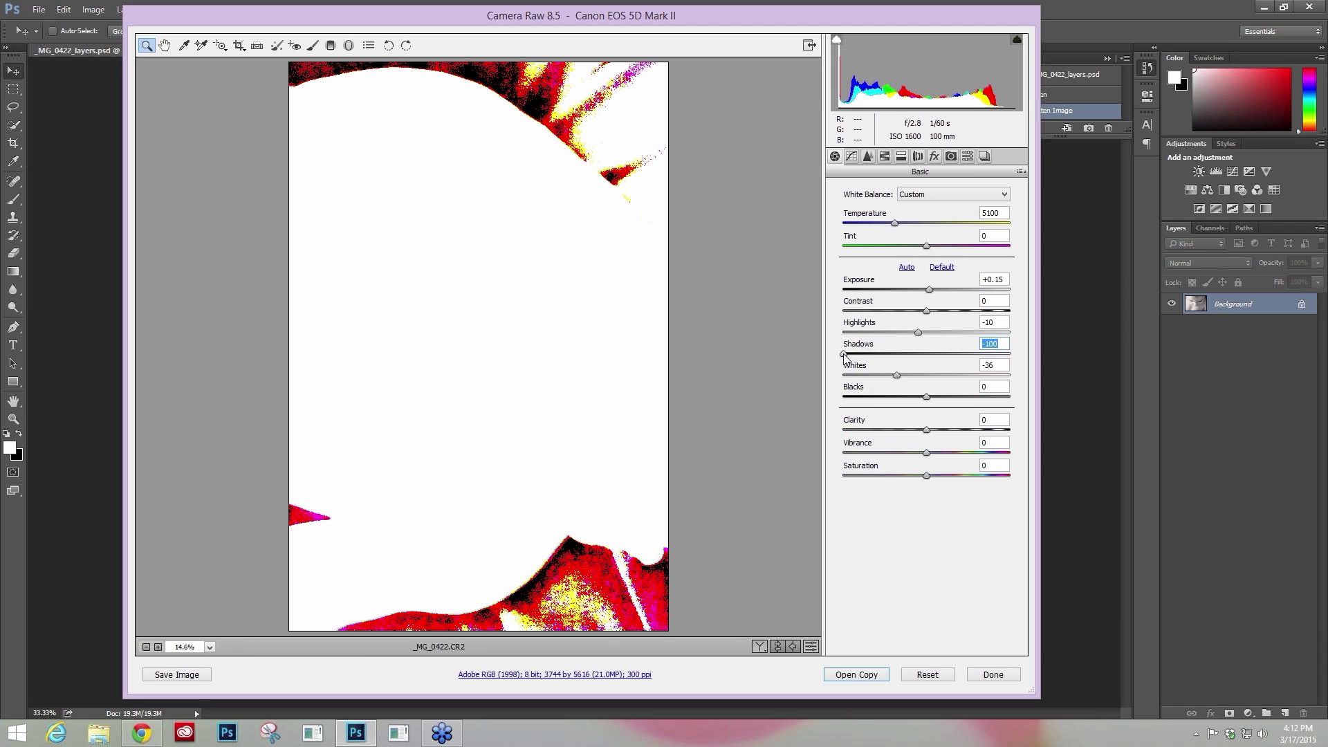
Raise Shadows to about +45 using the clipping preview.
{"action": "left_click_drag", "start_coordinate": [844, 354], "coordinate": [896, 356]}
{"action": "left_click_drag", "start_coordinate": [903, 356], "coordinate": [934, 357]}
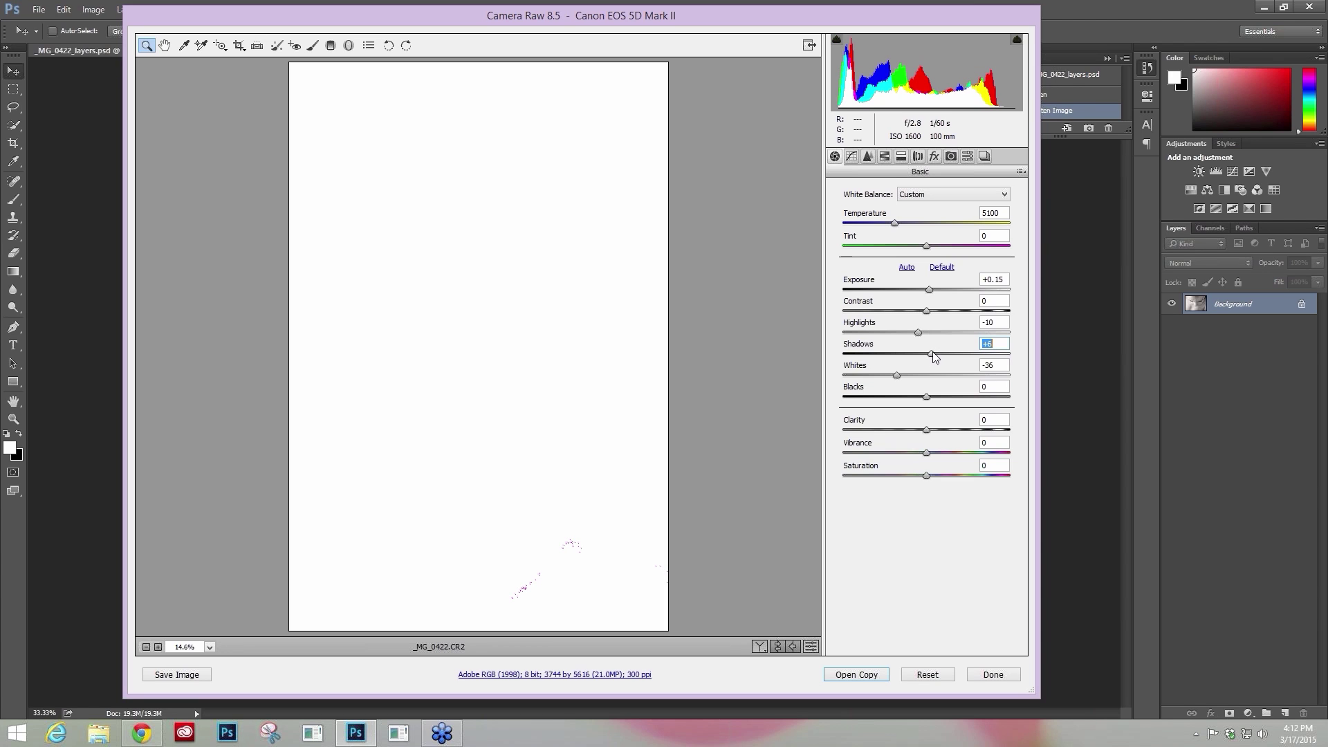
{"action": "left_click_drag", "start_coordinate": [933, 357], "coordinate": [947, 356]}
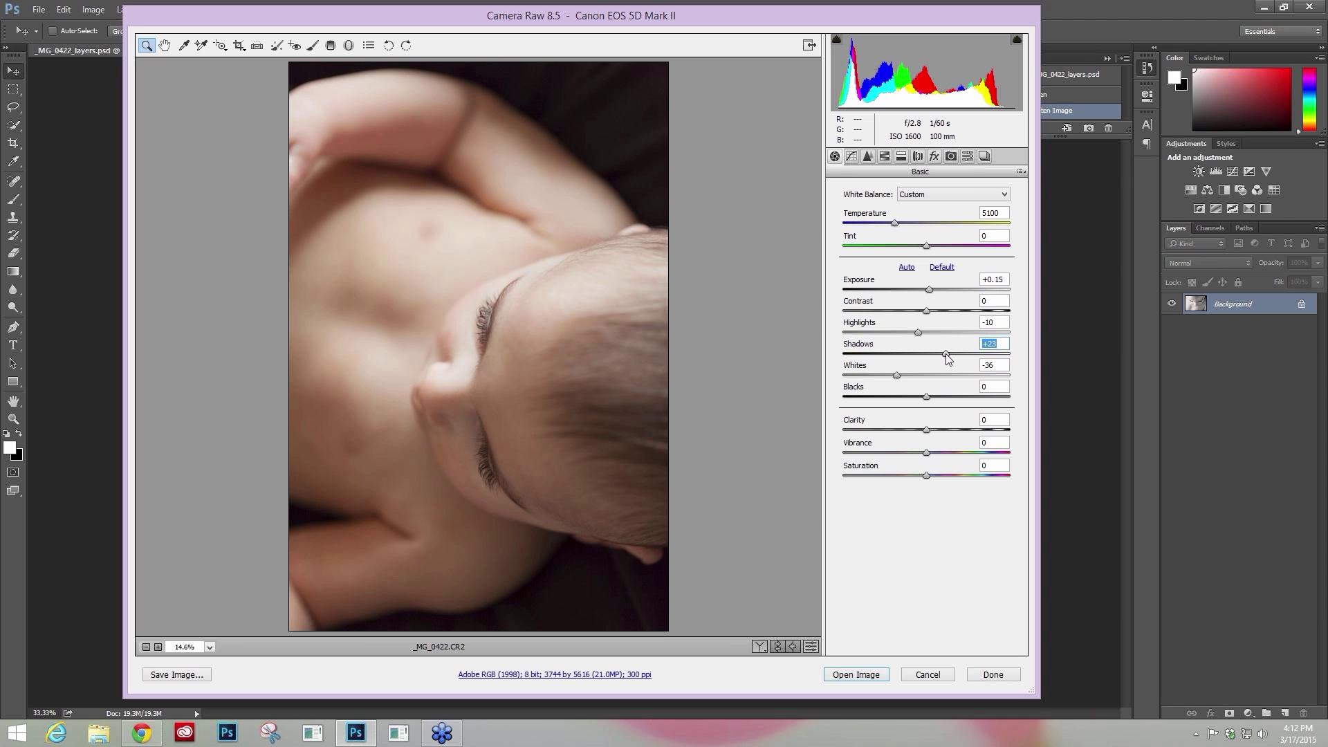
{"action": "left_click_drag", "start_coordinate": [947, 354], "coordinate": [953, 356]}
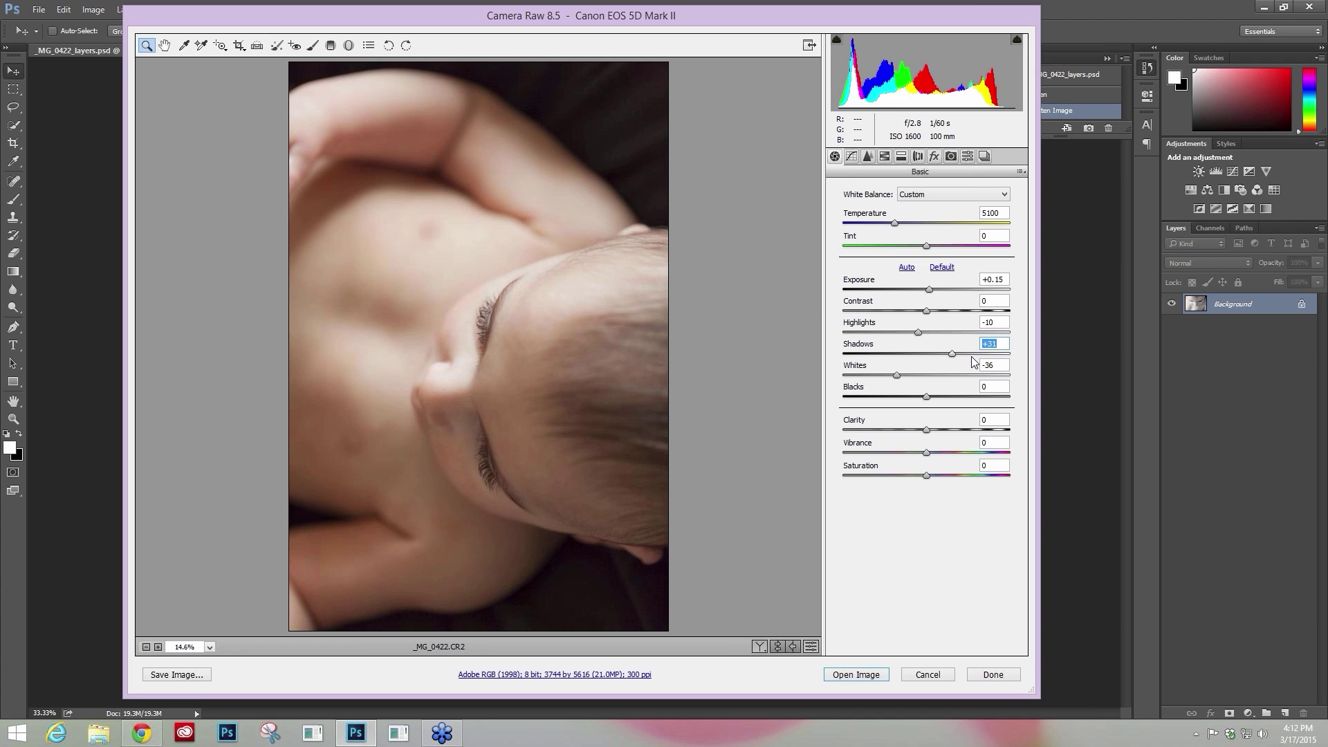
{"action": "left_click_drag", "start_coordinate": [952, 354], "coordinate": [965, 354]}
{"action": "key", "text": "alt"}
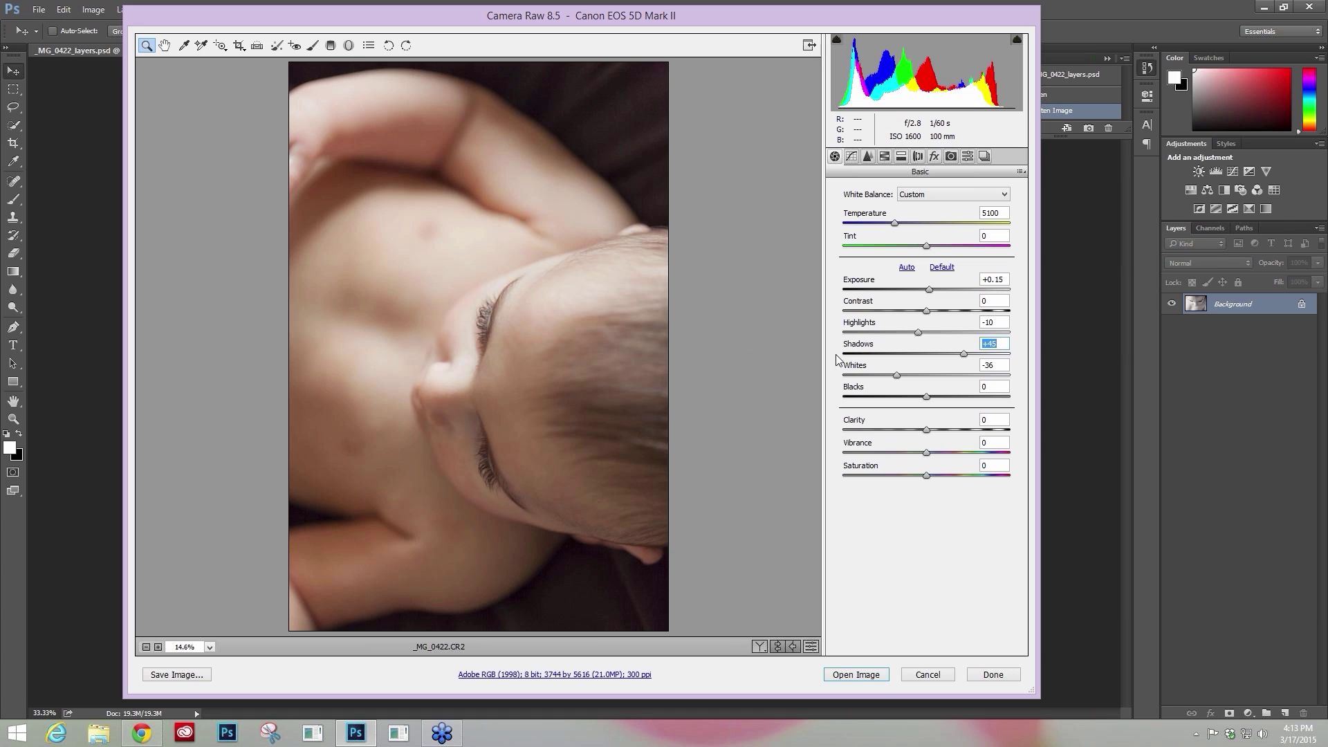
Sharpen the image with Amount 78, Radius 1.7 and Detail 47, judging the effect on the eyelashes up close.
{"action": "left_click", "coordinate": [853, 157]}
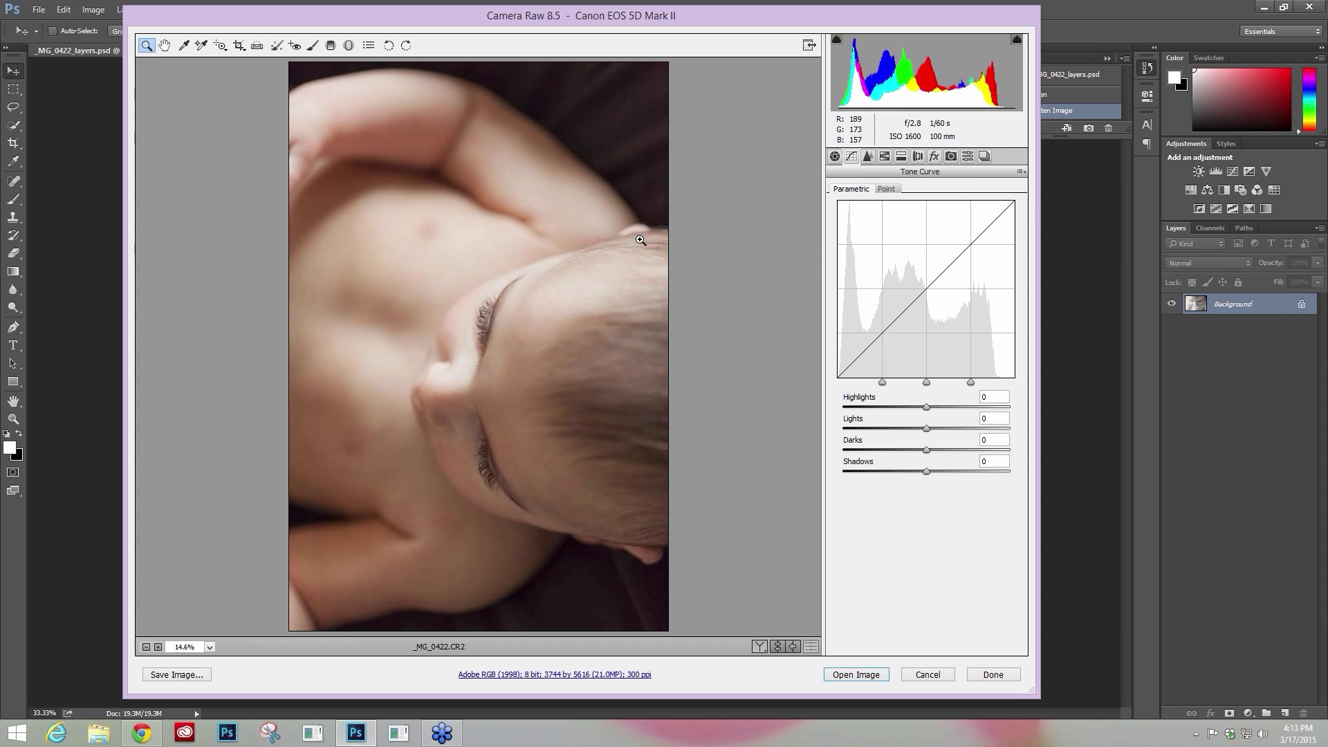
{"action": "left_click", "coordinate": [869, 158]}
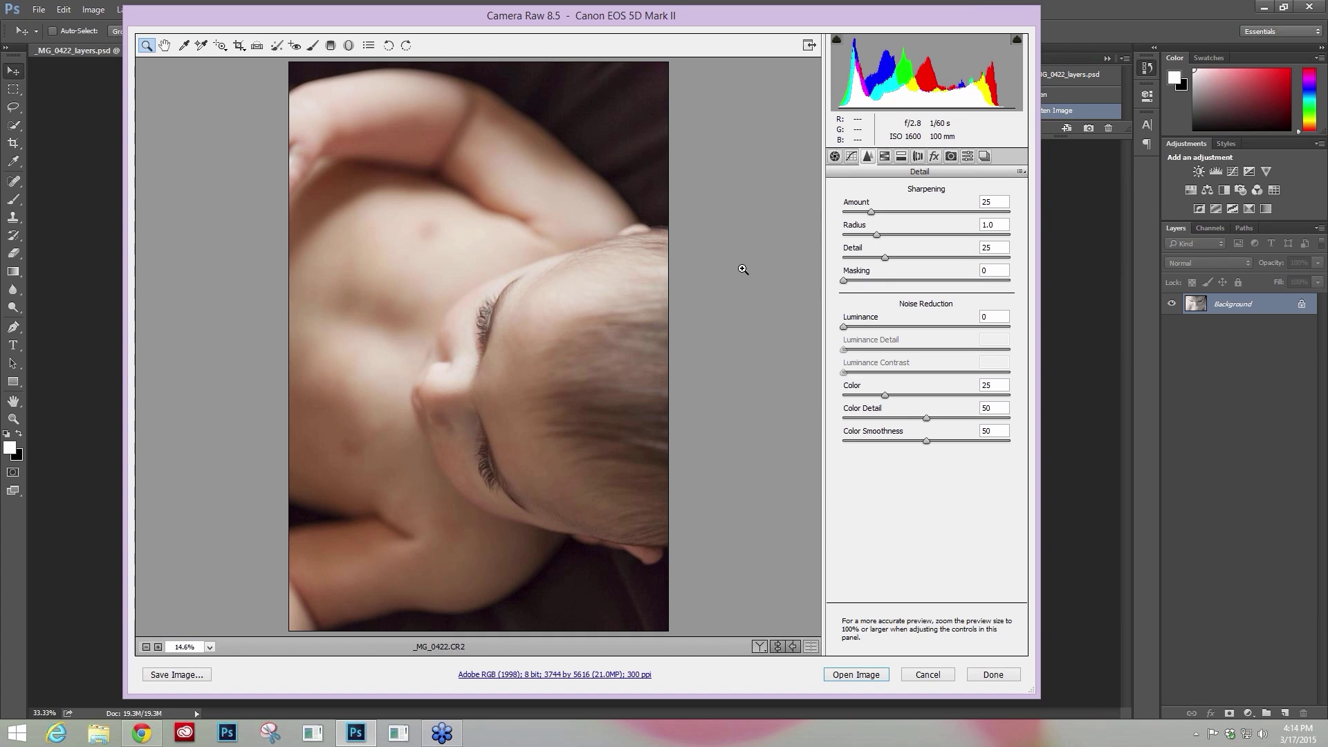
{"action": "left_click", "coordinate": [499, 416]}
{"action": "left_click", "coordinate": [499, 416]}
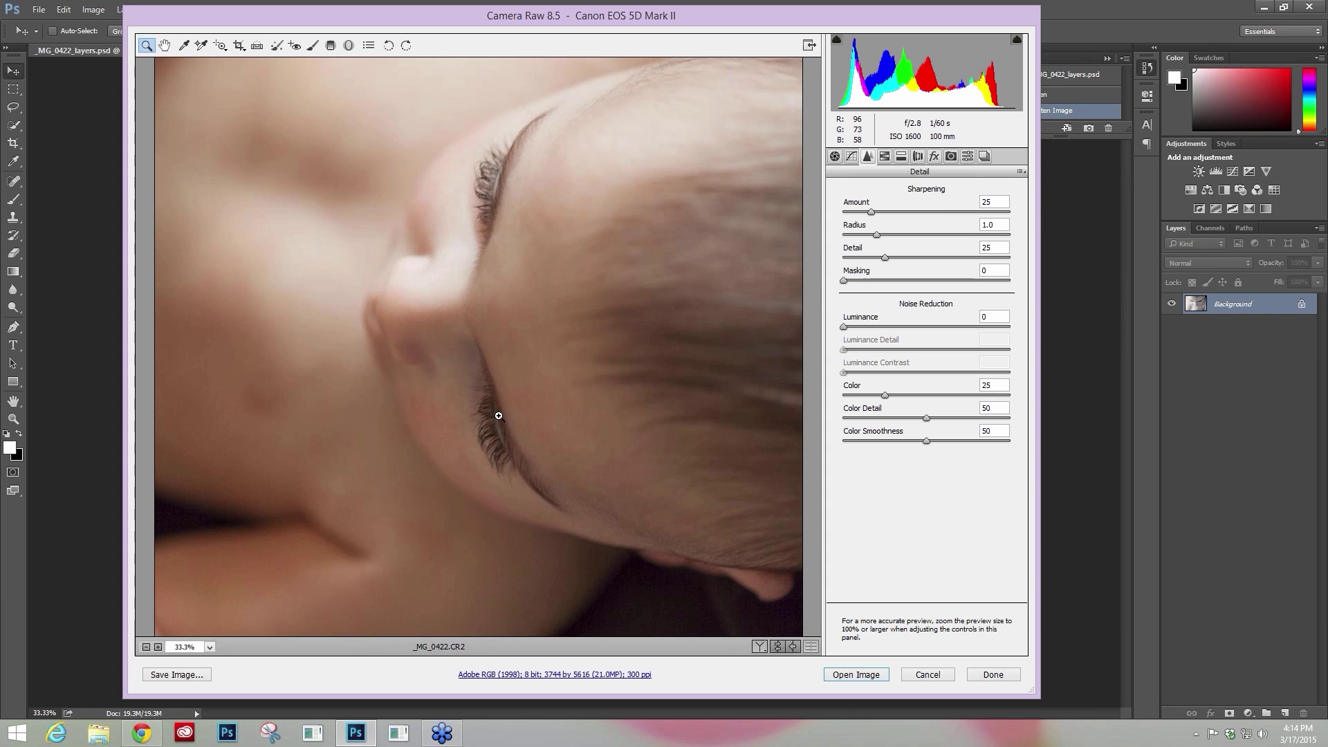
{"action": "left_click", "coordinate": [493, 410]}
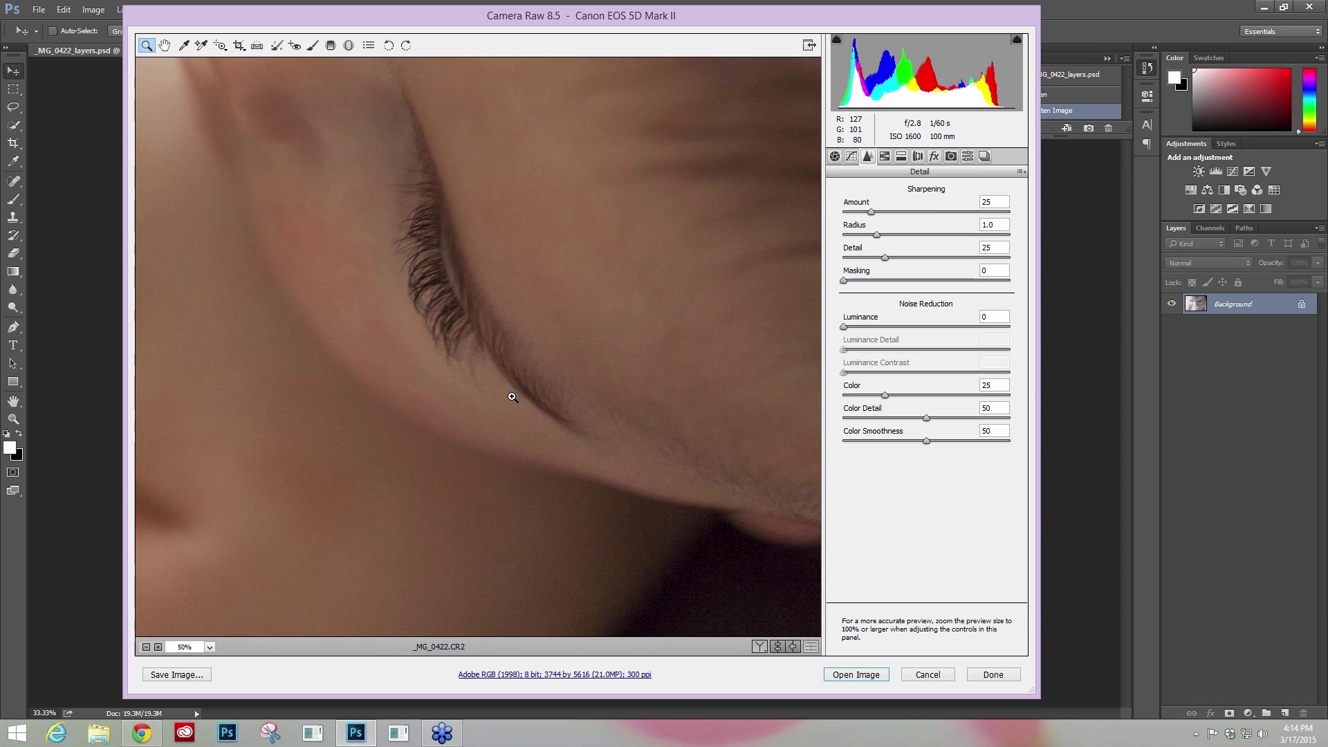
{"action": "left_click", "coordinate": [565, 244]}
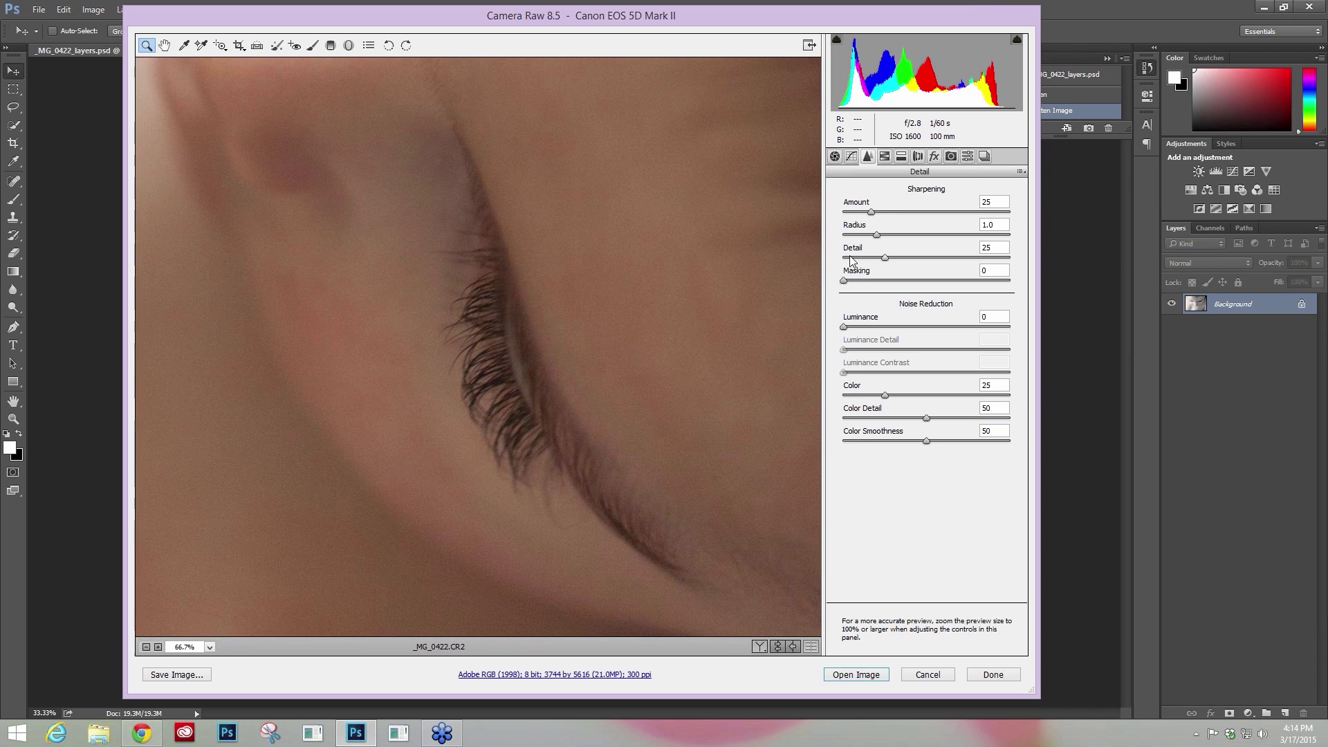
{"action": "left_click_drag", "start_coordinate": [871, 213], "coordinate": [930, 213]}
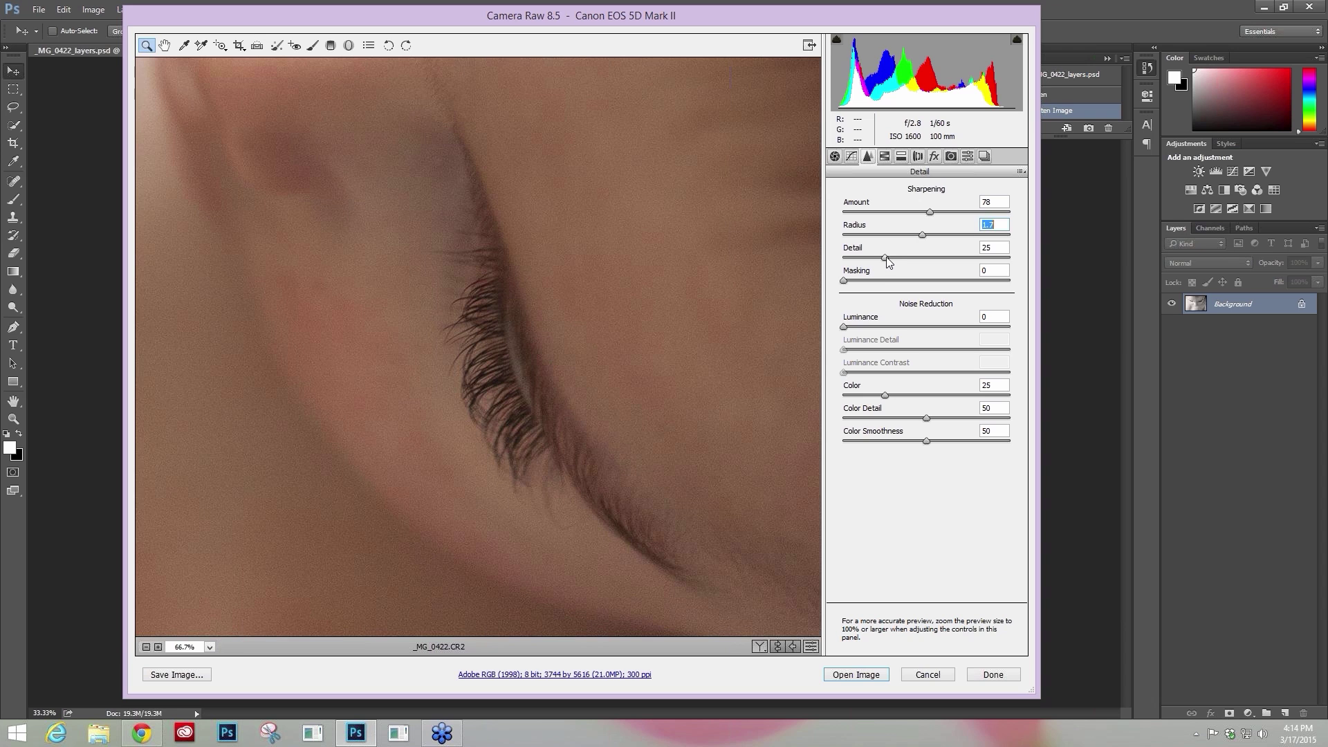
{"action": "left_click_drag", "start_coordinate": [886, 258], "coordinate": [909, 261]}
{"action": "left_click", "coordinate": [920, 261]}
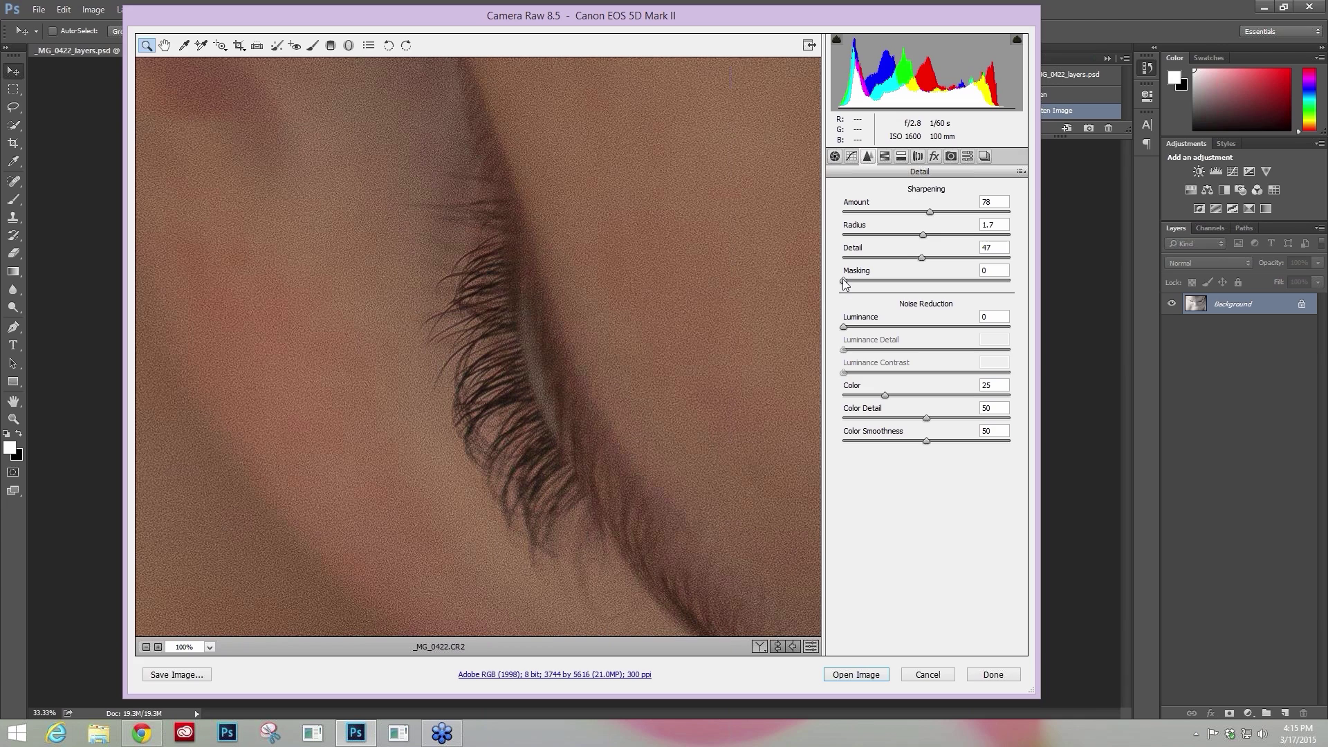
Set the sharpening Masking to 89 using the mask preview so that only the eyelashes and edges are sharpened.
{"action": "key", "text": "alt"}
{"action": "key", "text": "alt"}
{"action": "left_click_drag", "start_coordinate": [844, 284], "coordinate": [988, 290]}
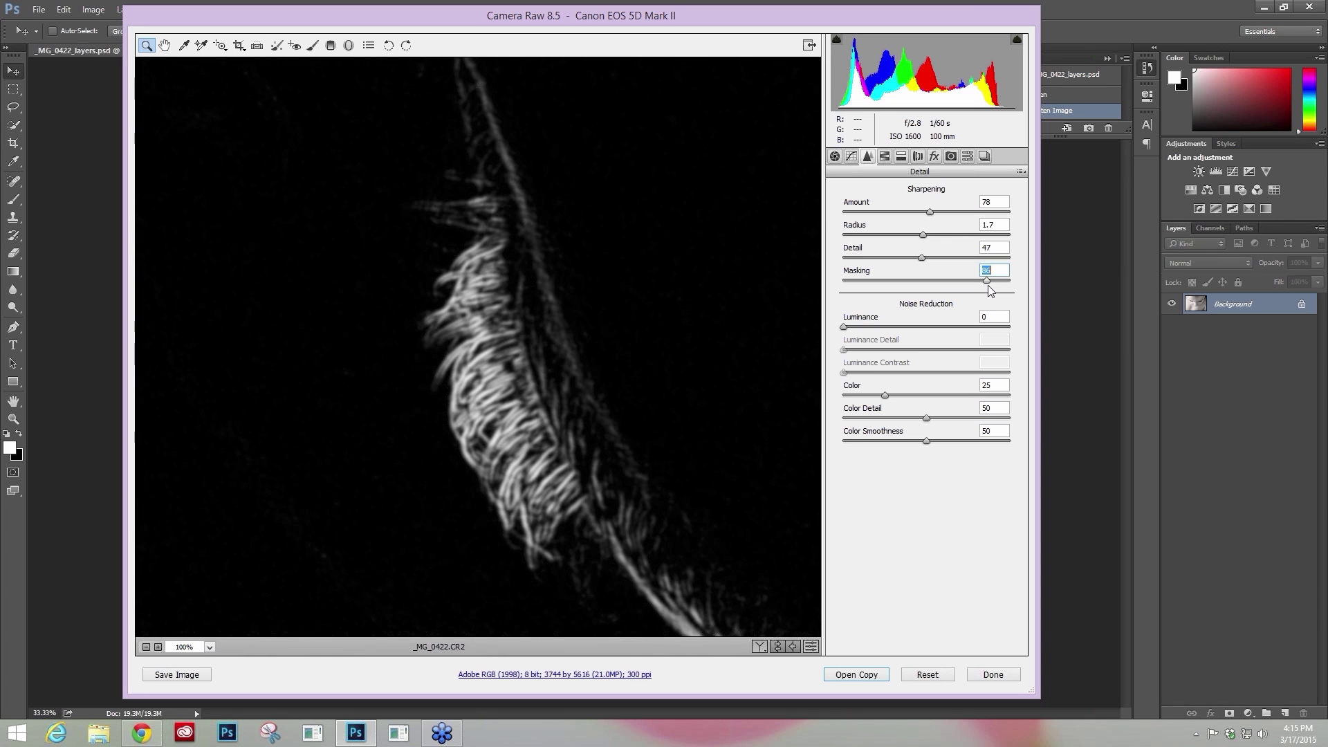
{"action": "left_click_drag", "start_coordinate": [990, 291], "coordinate": [993, 290]}
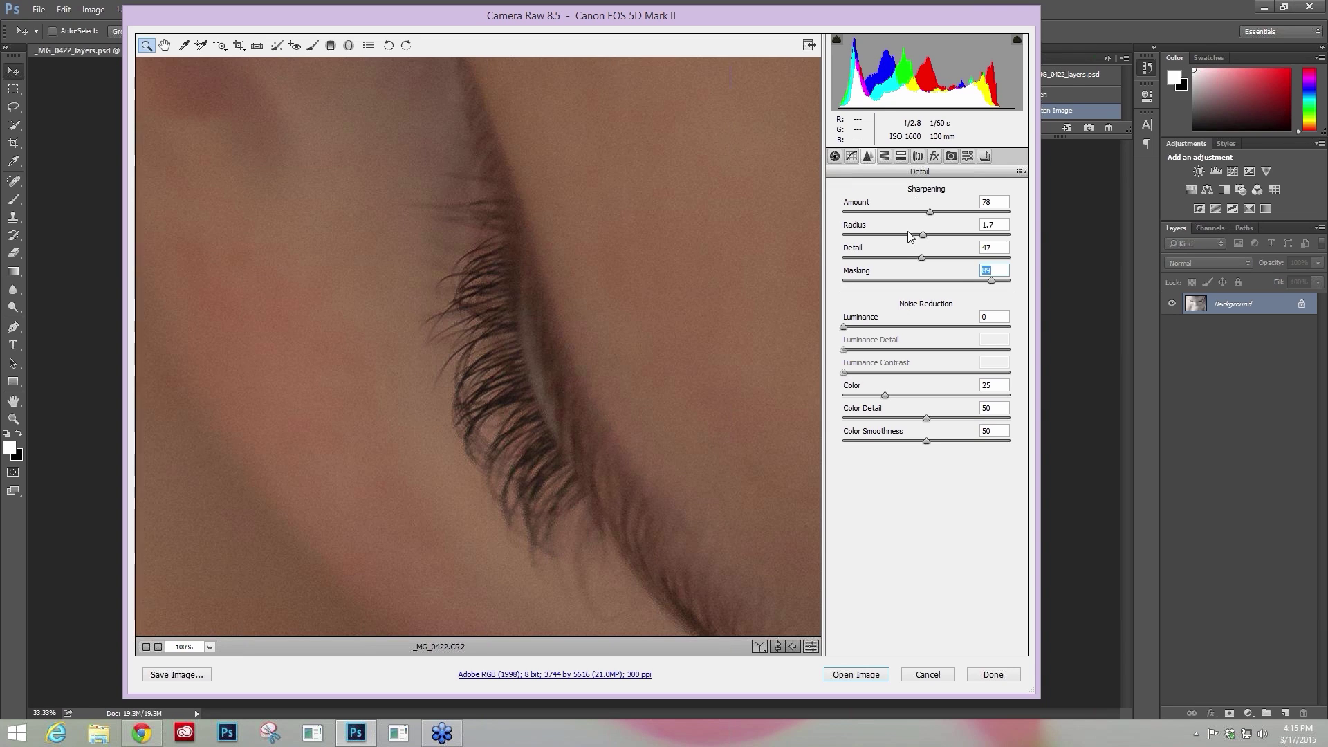
{"action": "left_click", "coordinate": [992, 281], "text": "alt"}
Soften the sharpening to Amount 52, Radius 1.1 and Detail 26.
{"action": "left_click_drag", "start_coordinate": [915, 212], "coordinate": [884, 234]}
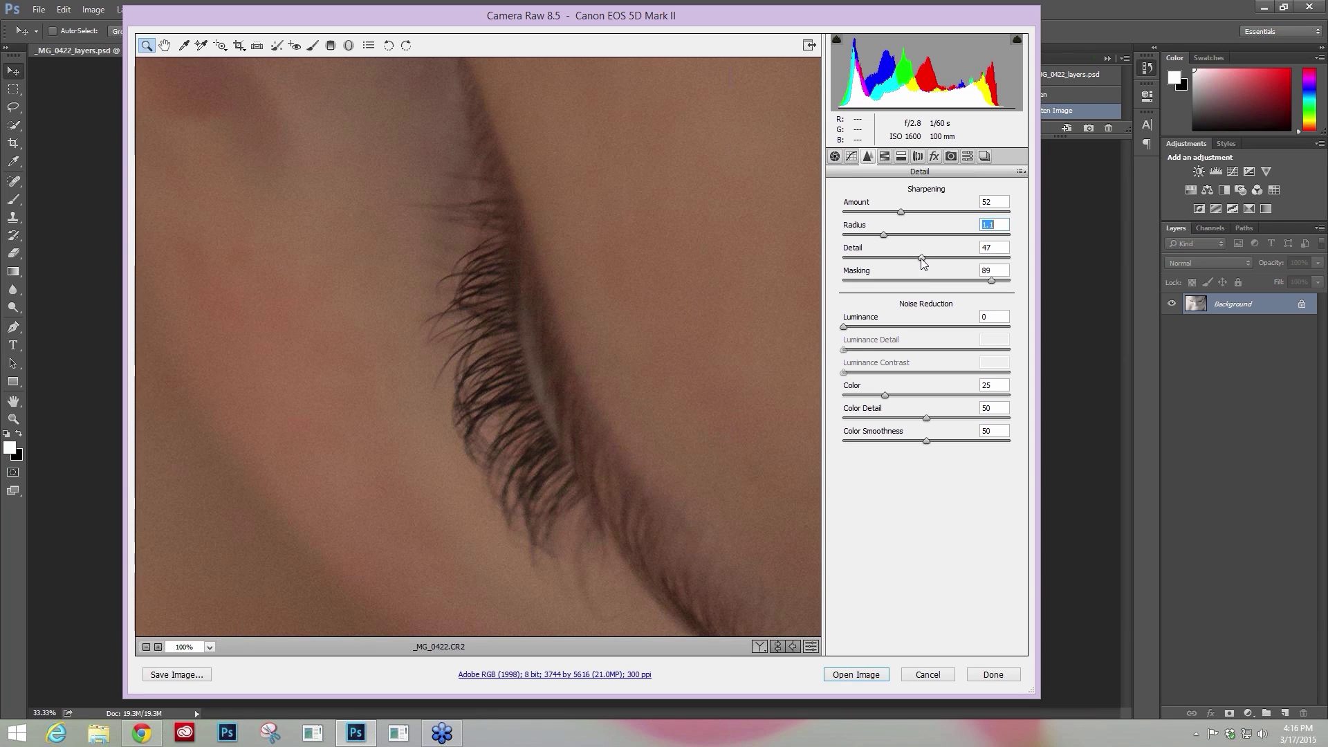
{"action": "left_click_drag", "start_coordinate": [921, 259], "coordinate": [881, 258]}
Set Color noise reduction to 0 and examine the colour noise in the skin and dark background at 200%.
{"action": "left_click_drag", "start_coordinate": [883, 395], "coordinate": [815, 390]}
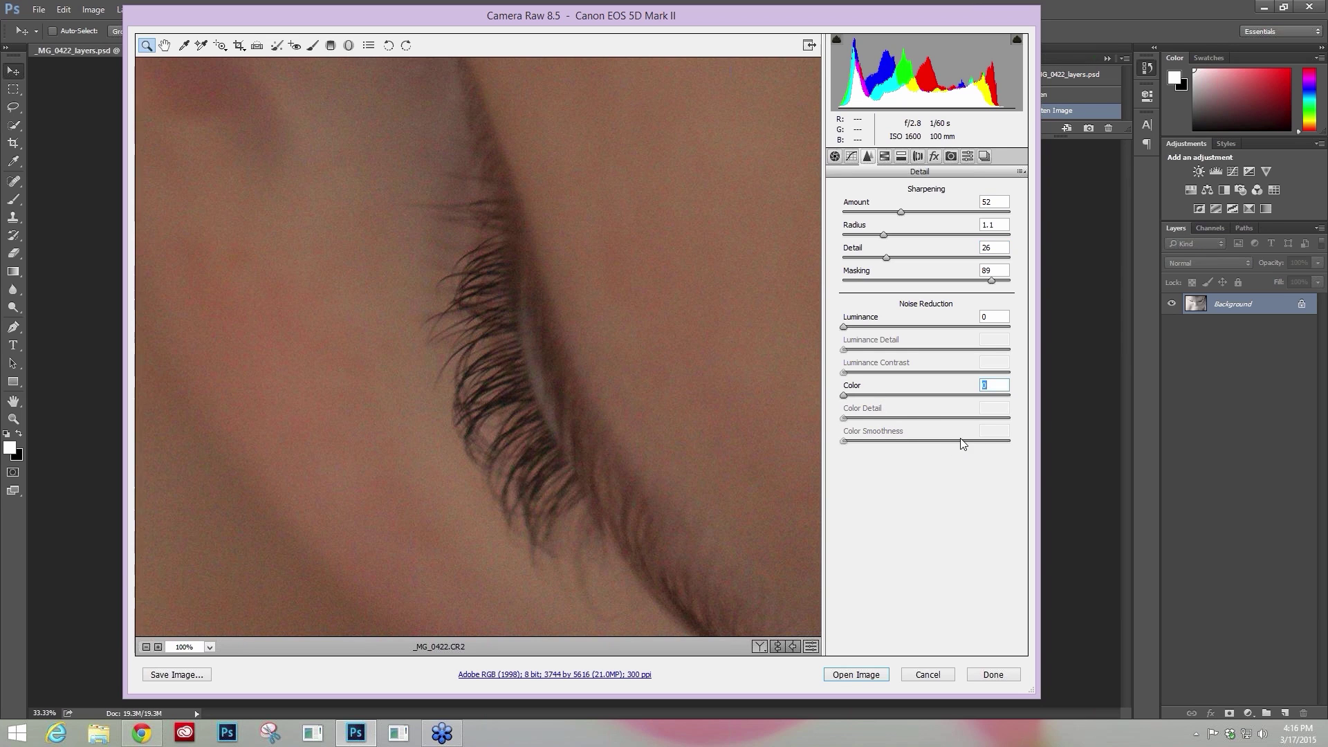
{"action": "key", "text": "ctrl+plus"}
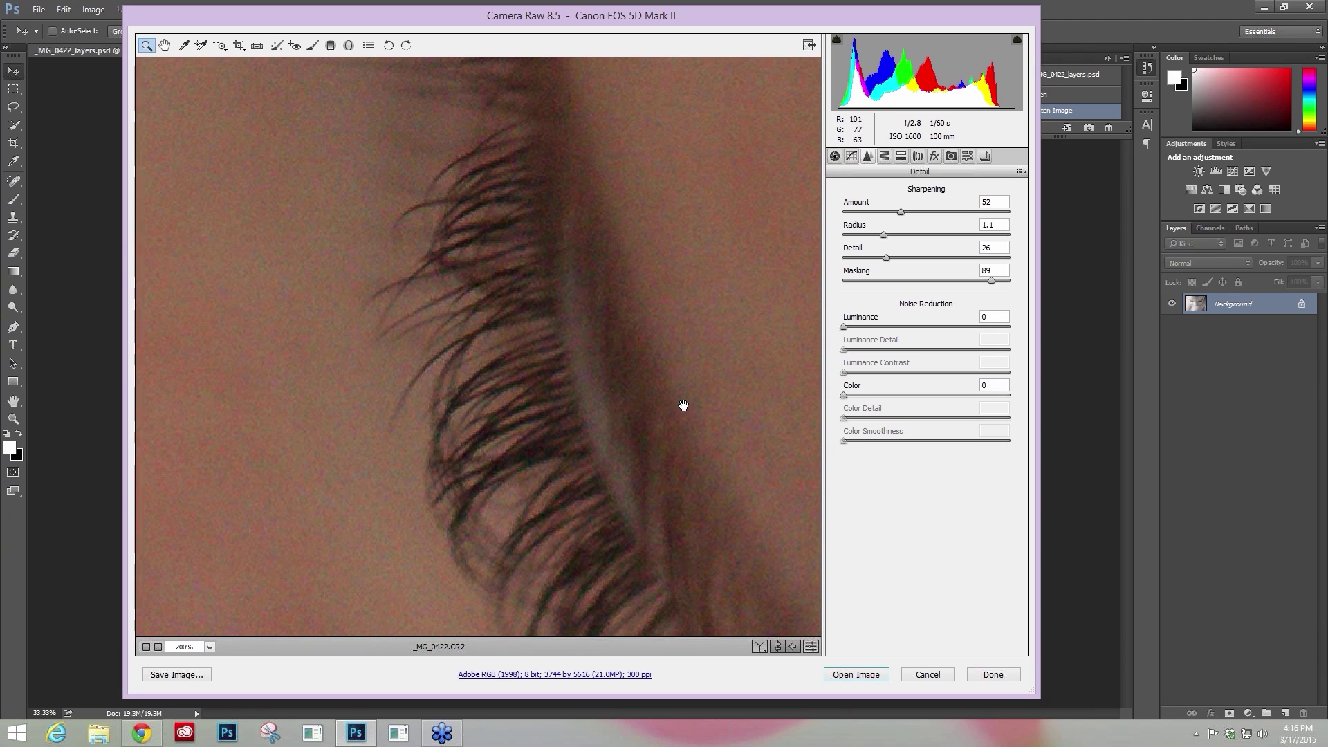
{"action": "left_click_drag", "start_coordinate": [672, 352], "coordinate": [387, 76]}
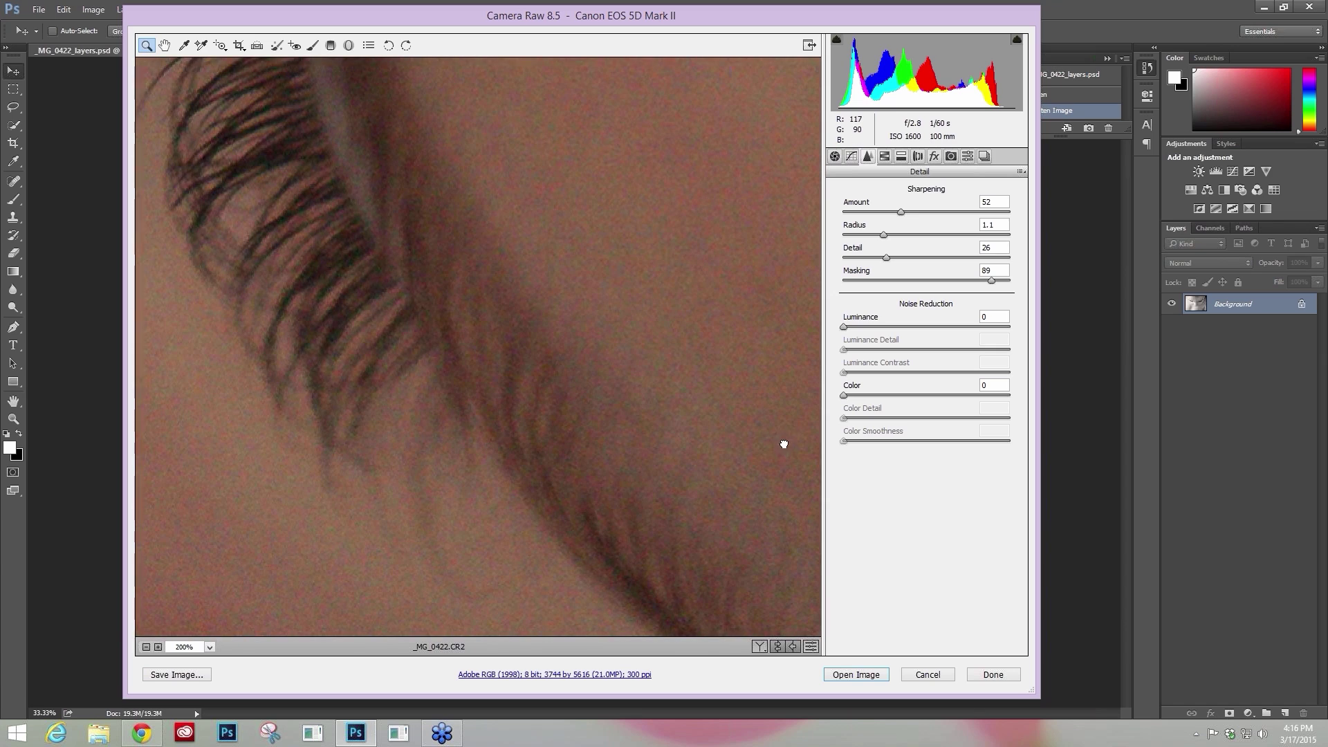
{"action": "left_click_drag", "start_coordinate": [783, 444], "coordinate": [289, 68]}
{"action": "left_click_drag", "start_coordinate": [756, 535], "coordinate": [734, 7]}
{"action": "left_click_drag", "start_coordinate": [650, 394], "coordinate": [551, 270]}
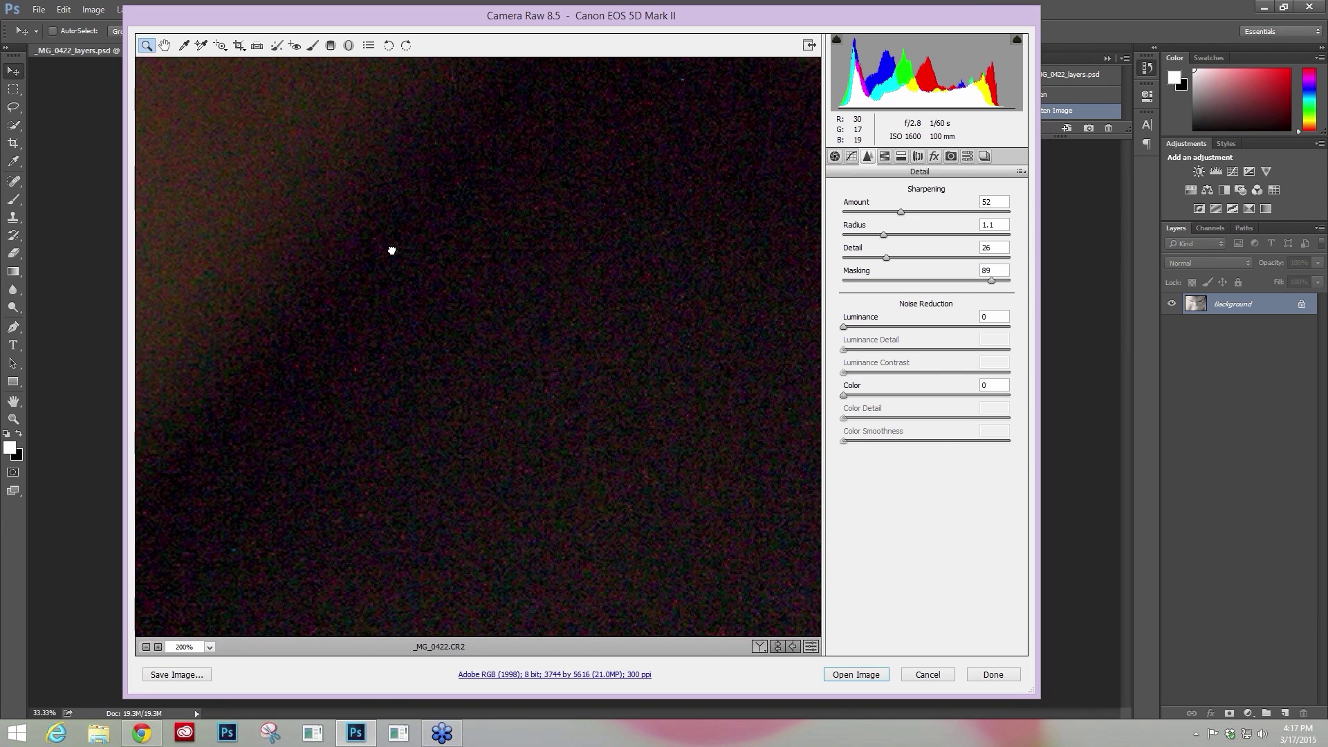
{"action": "left_click_drag", "start_coordinate": [391, 251], "coordinate": [738, 504]}
{"action": "left_click_drag", "start_coordinate": [302, 168], "coordinate": [687, 457]}
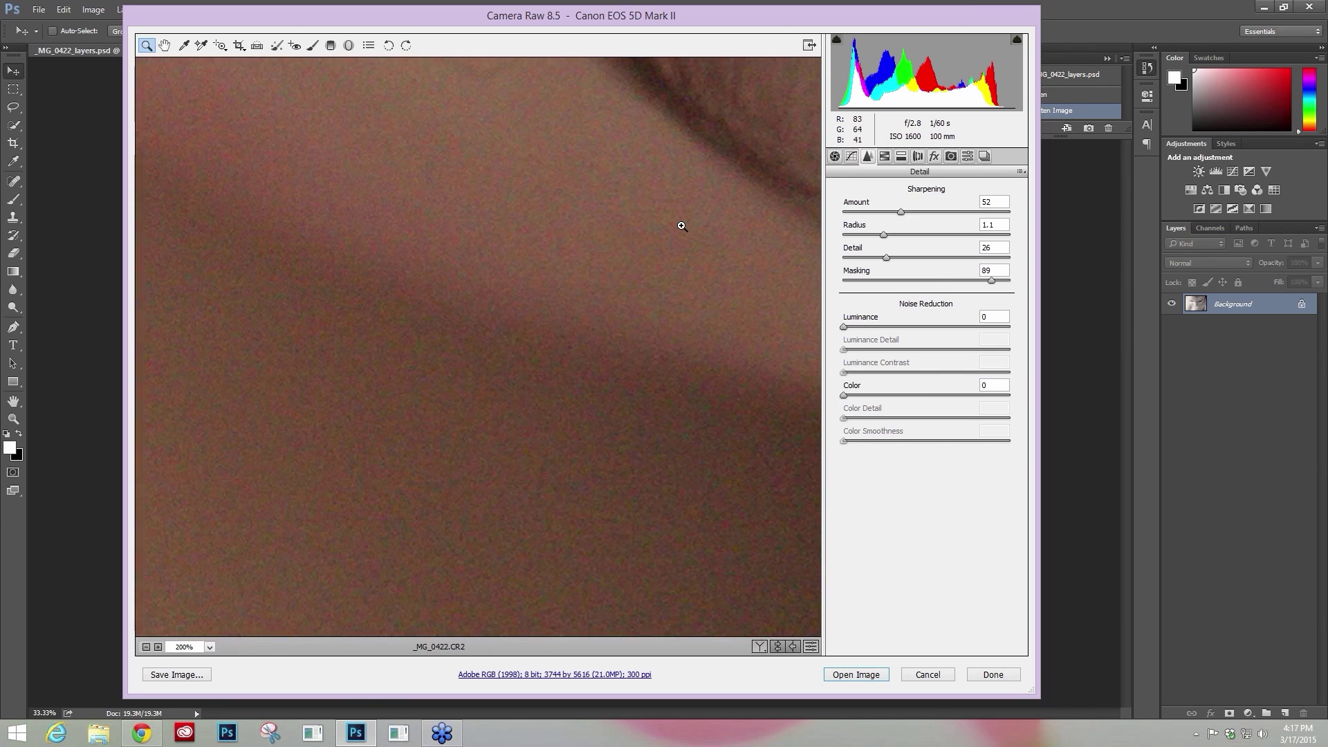
Examine the noise around the eyelashes and across the forehead skin at different magnifications up to 200%.
{"action": "left_click_drag", "start_coordinate": [667, 362], "coordinate": [531, 180]}
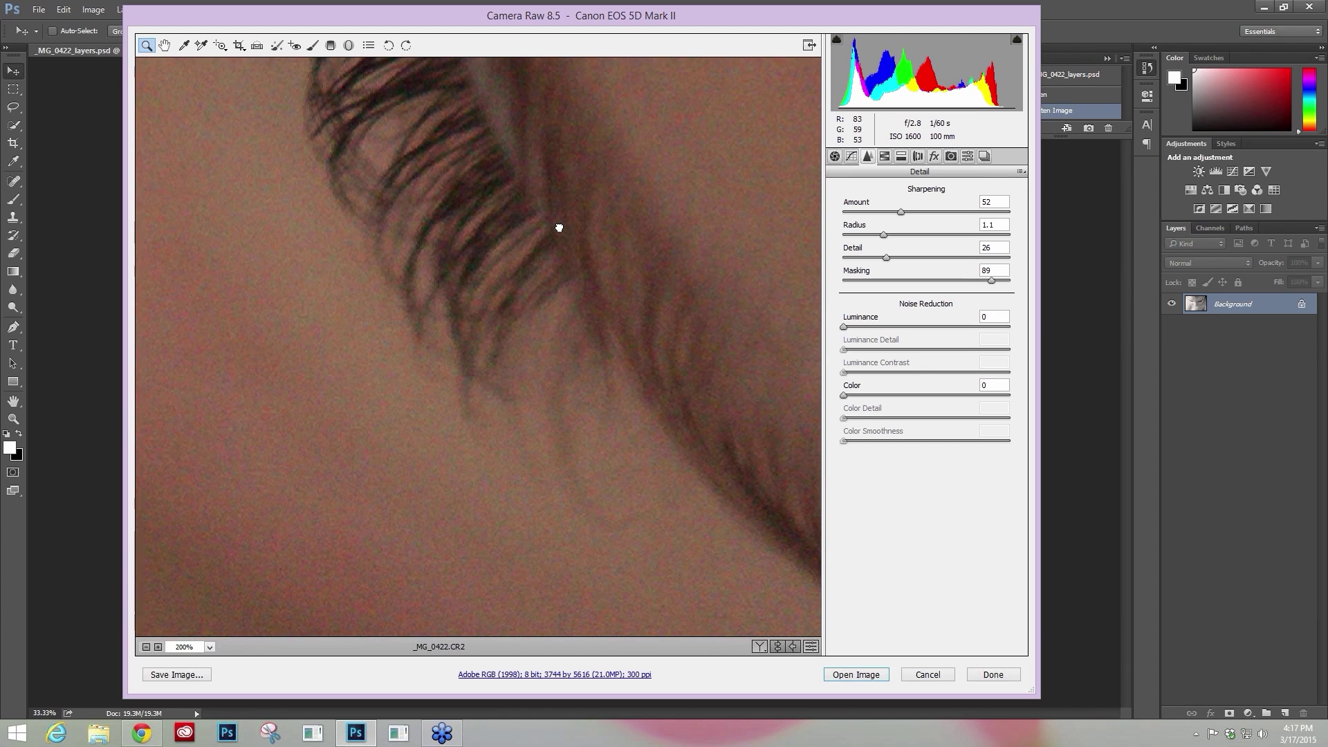
{"action": "left_click_drag", "start_coordinate": [559, 227], "coordinate": [611, 562]}
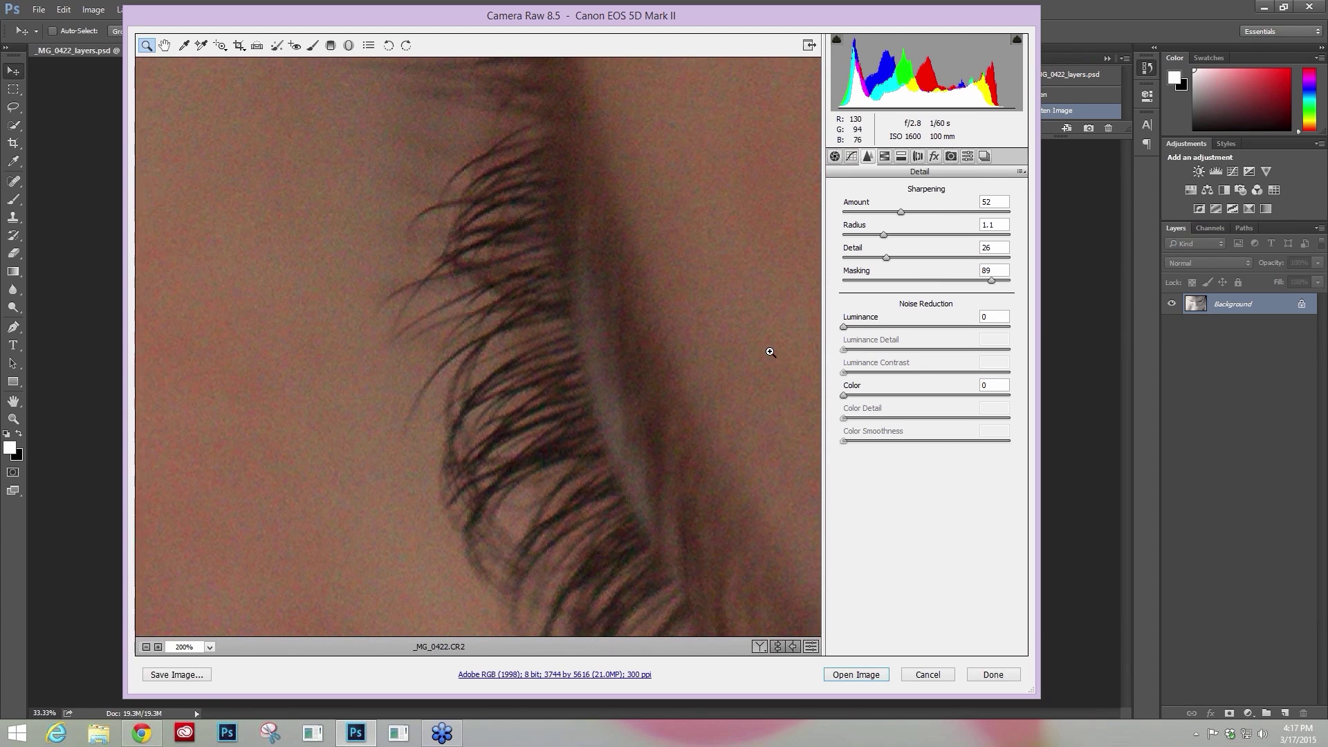
{"action": "mouse_move", "coordinate": [752, 481]}
{"action": "left_mouse_down"}
{"action": "mouse_move", "coordinate": [739, 434]}
{"action": "mouse_move", "coordinate": [743, 468]}
{"action": "left_mouse_up"}
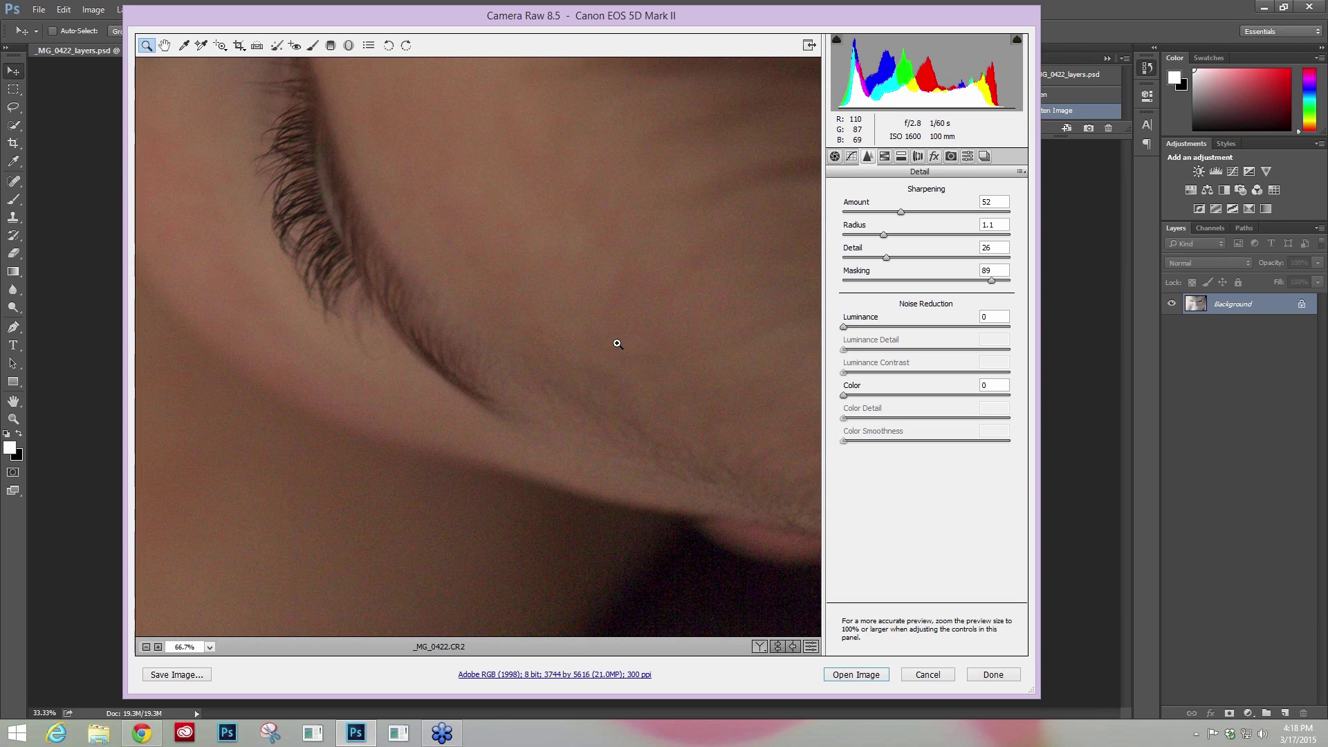
{"action": "left_click", "coordinate": [563, 293]}
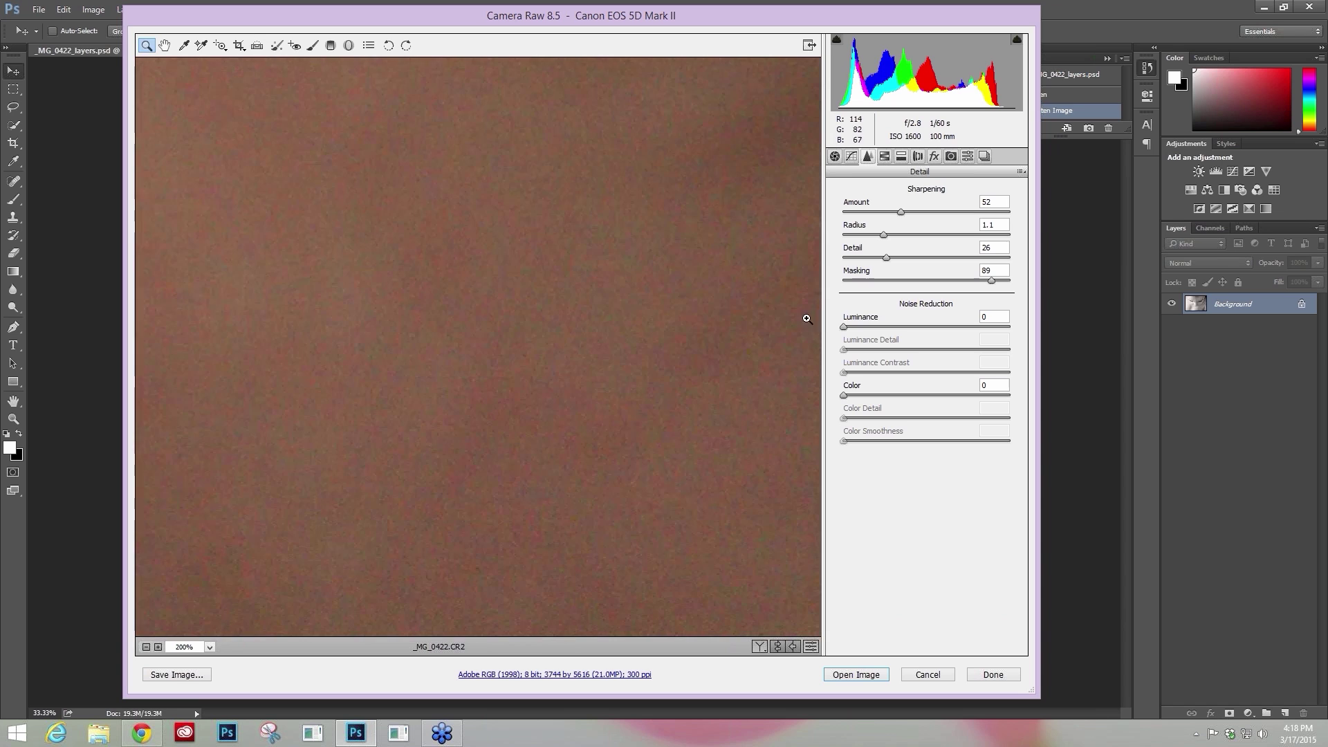
Lower the sharpening Masking to compare its effect on the skin noise at 200%, and raise it back close to its maximum.
{"action": "left_click_drag", "start_coordinate": [990, 280], "coordinate": [868, 280]}
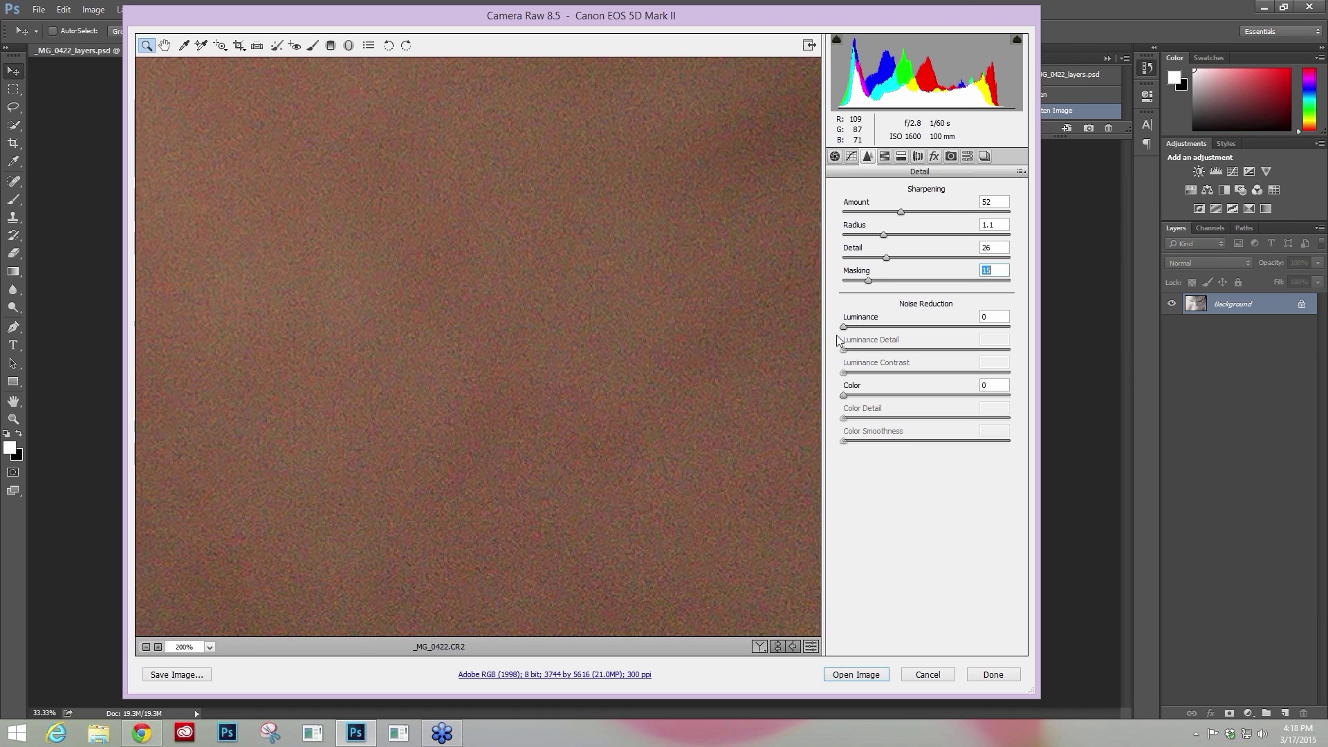
{"action": "left_click_drag", "start_coordinate": [868, 280], "coordinate": [841, 285]}
{"action": "left_click_drag", "start_coordinate": [845, 282], "coordinate": [882, 282]}
{"action": "left_click", "coordinate": [966, 280]}
{"action": "left_click_drag", "start_coordinate": [967, 281], "coordinate": [988, 279]}
Review the HSL/Grayscale, Split Toning, Lens Corrections, Effects and Camera Calibration settings with the whole photo in view.
{"action": "left_click", "coordinate": [884, 156]}
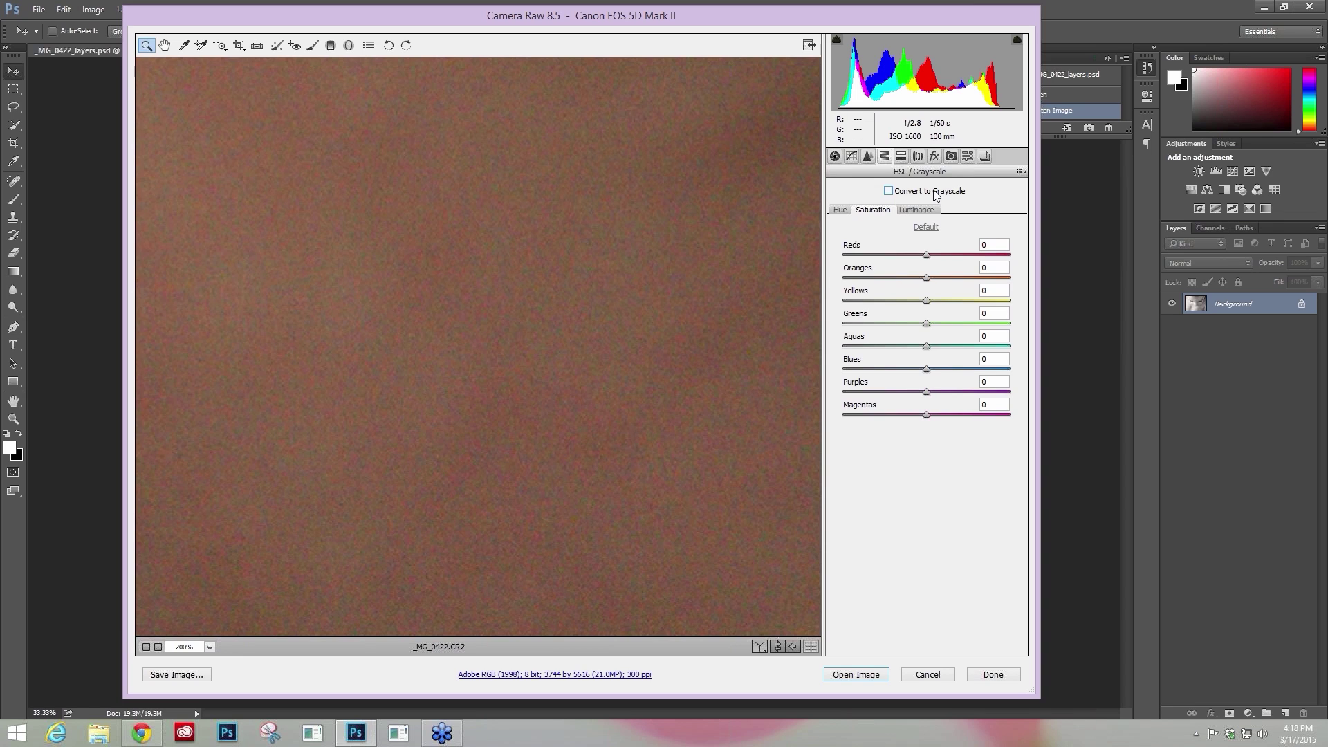
{"action": "left_click", "coordinate": [901, 158]}
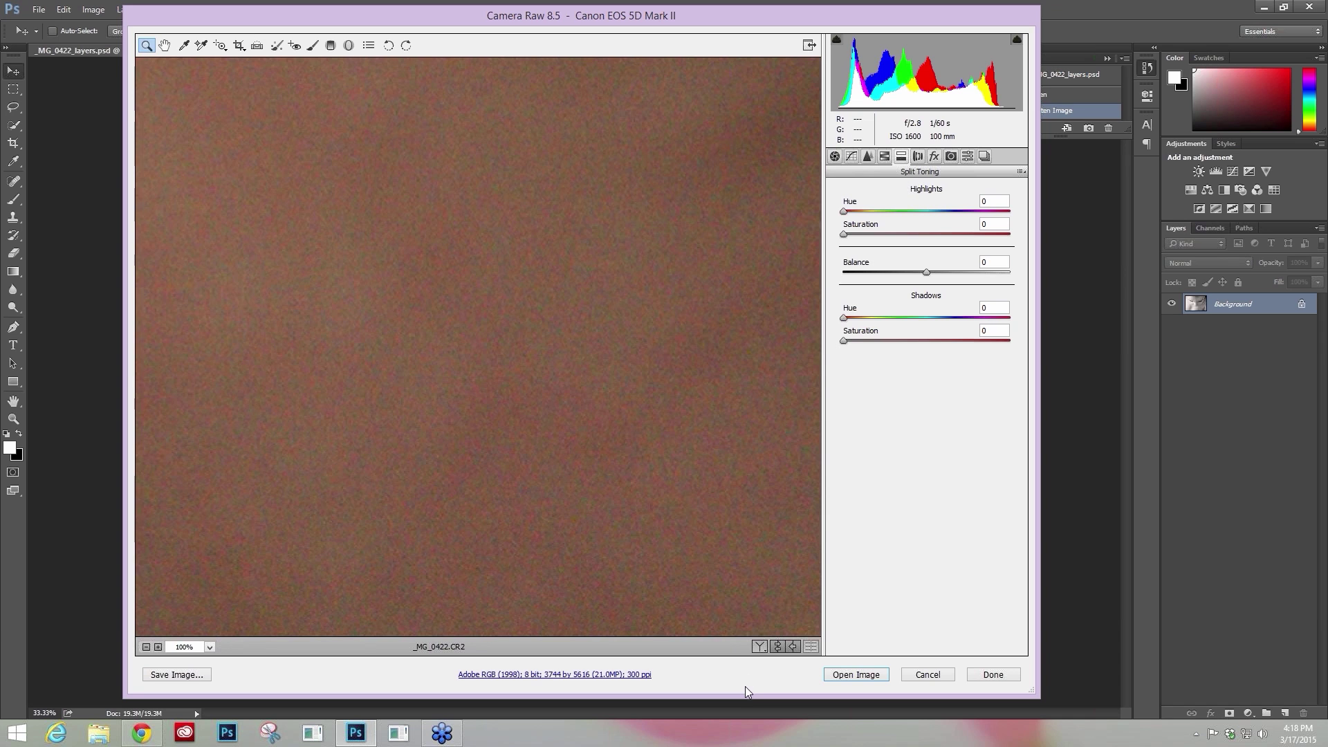
{"action": "key", "text": "ctrl+minus"}
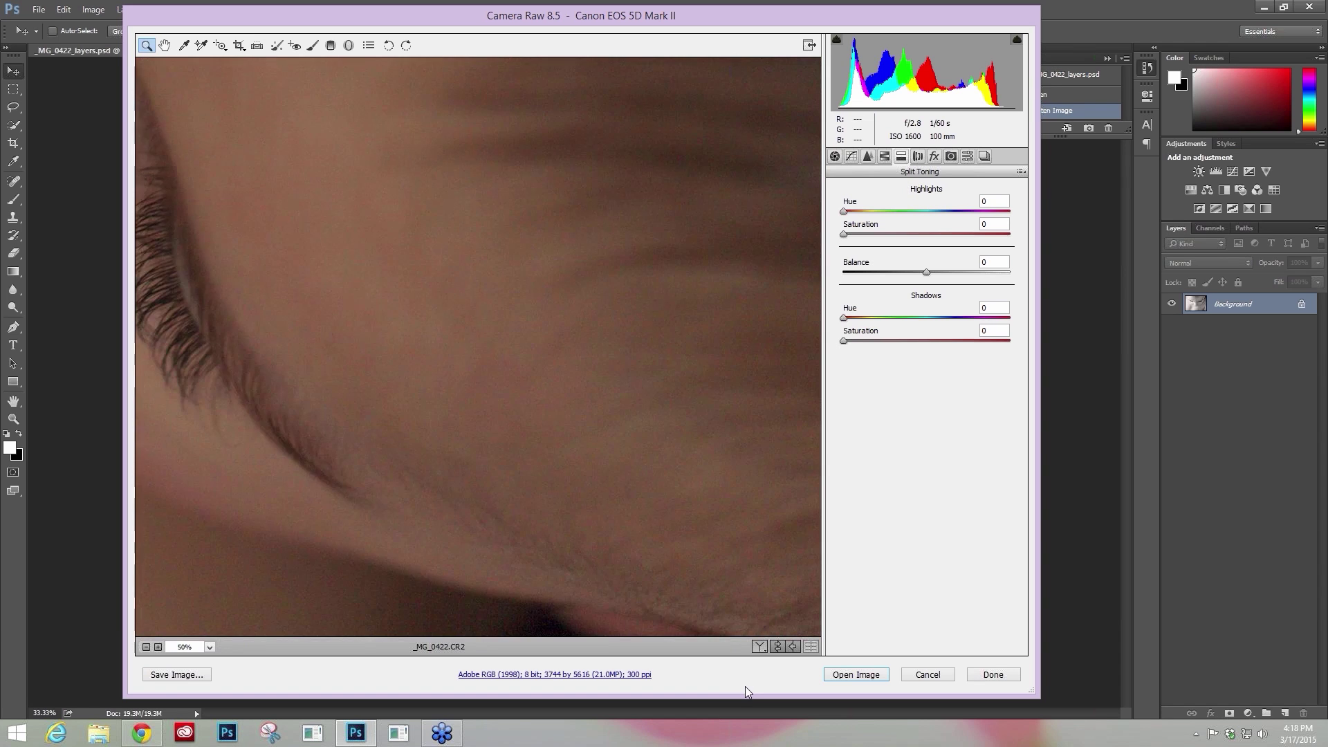
{"action": "key", "text": "ctrl+minus"}
{"action": "key", "text": "ctrl+minus"}
{"action": "key", "text": "ctrl+minus"}
{"action": "key", "text": "ctrl+minus"}
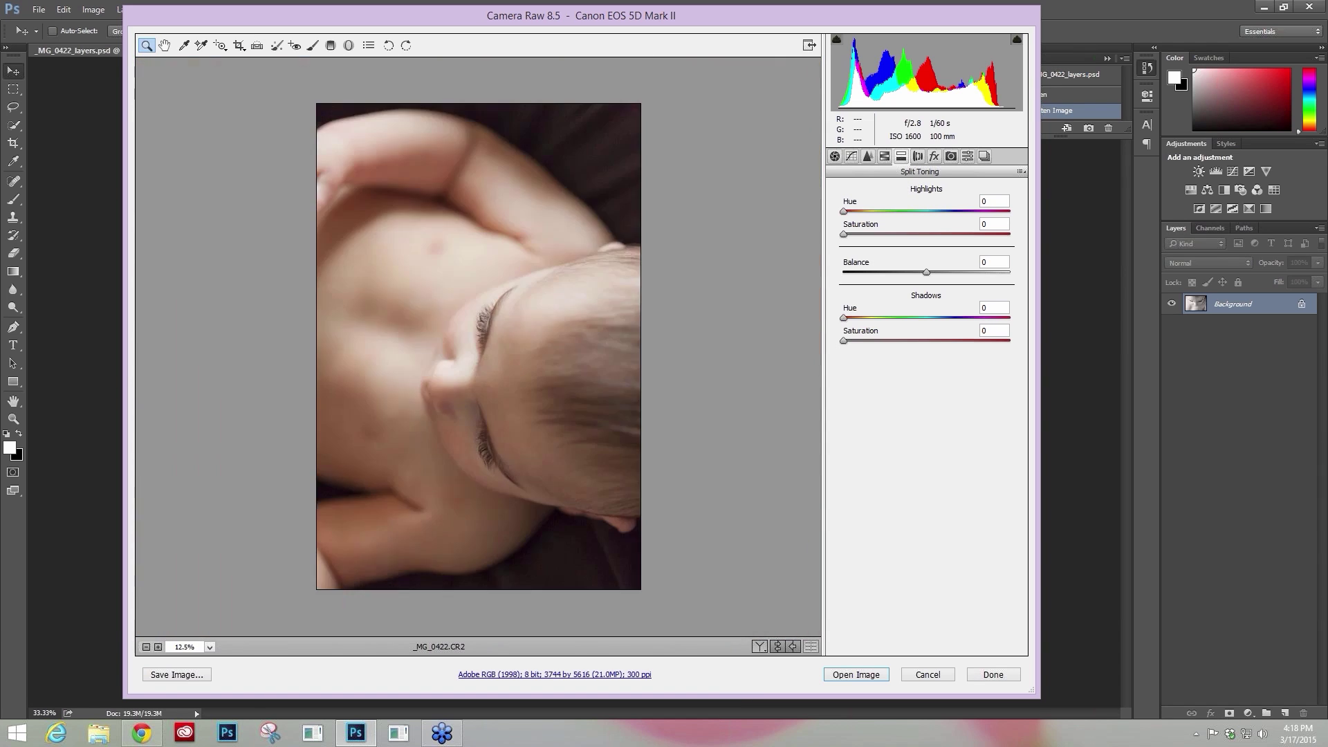
{"action": "key", "text": "ctrl+plus"}
{"action": "left_click", "coordinate": [918, 159]}
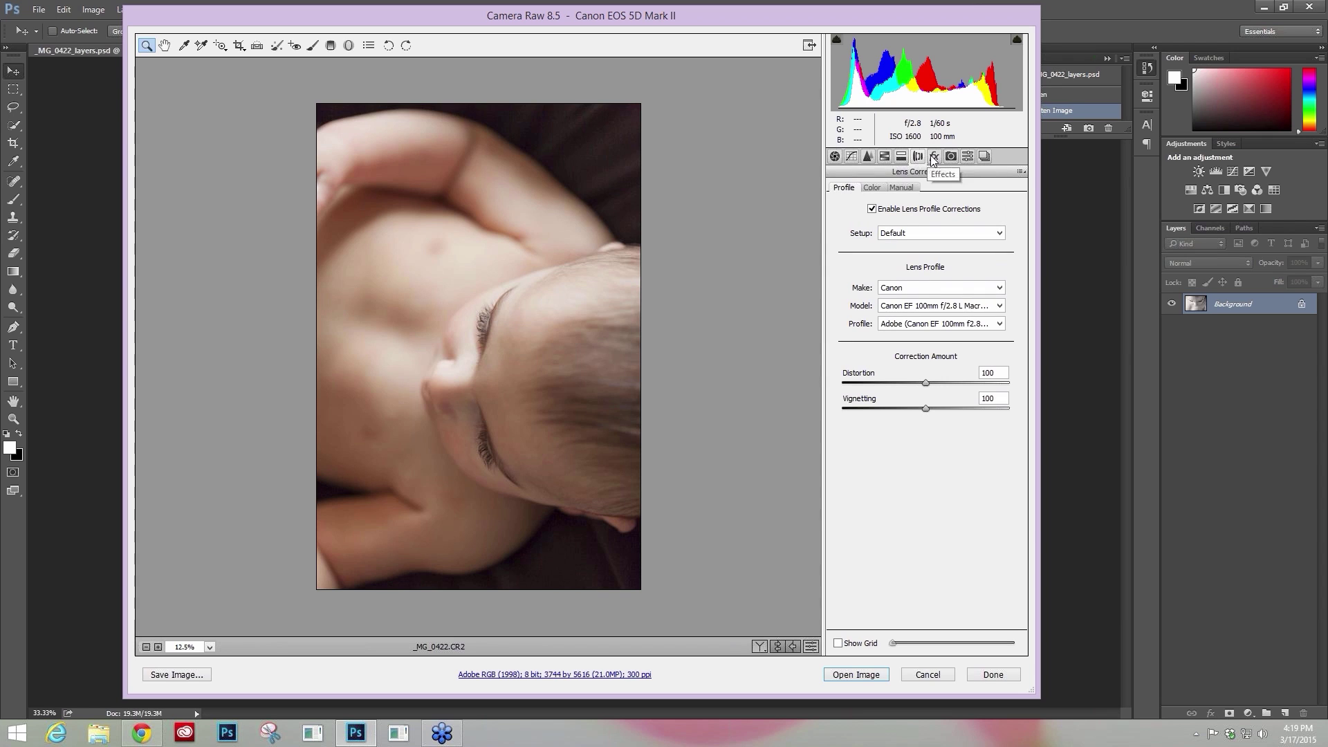
{"action": "left_click", "coordinate": [934, 158]}
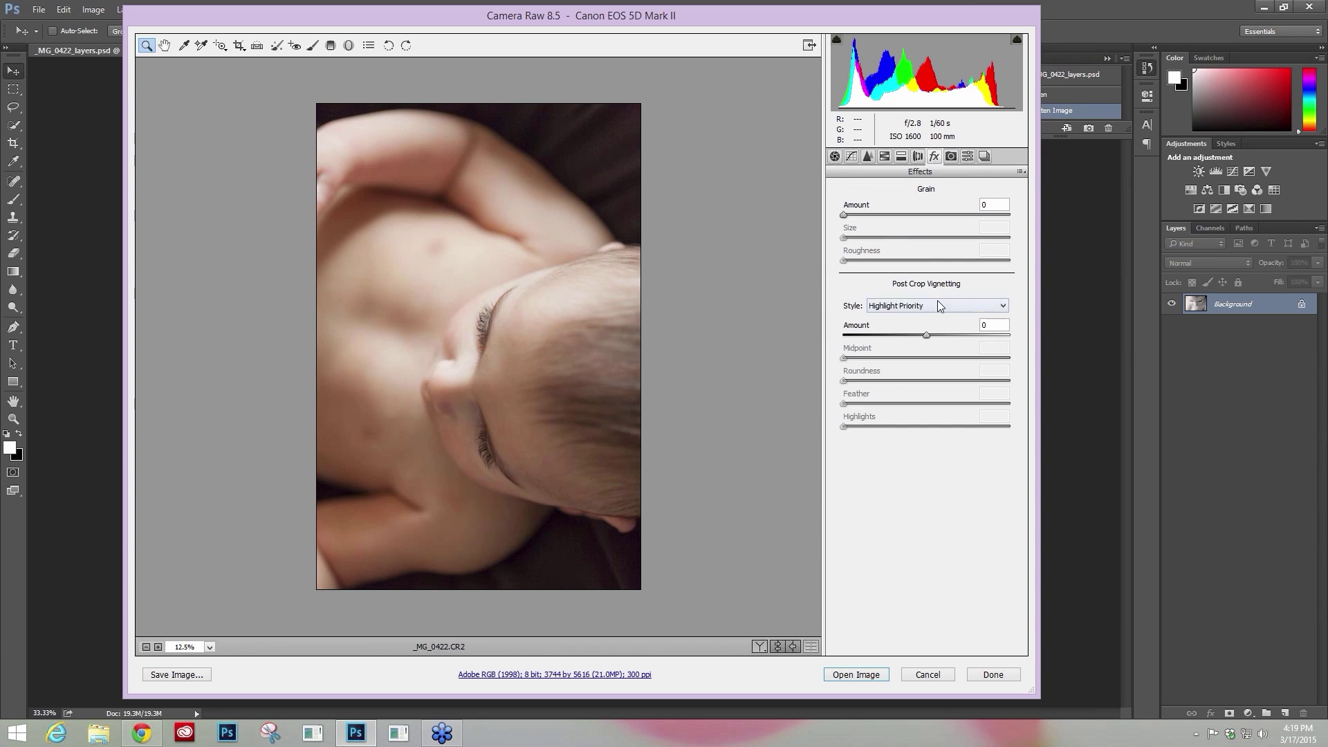
{"action": "left_click", "coordinate": [951, 158]}
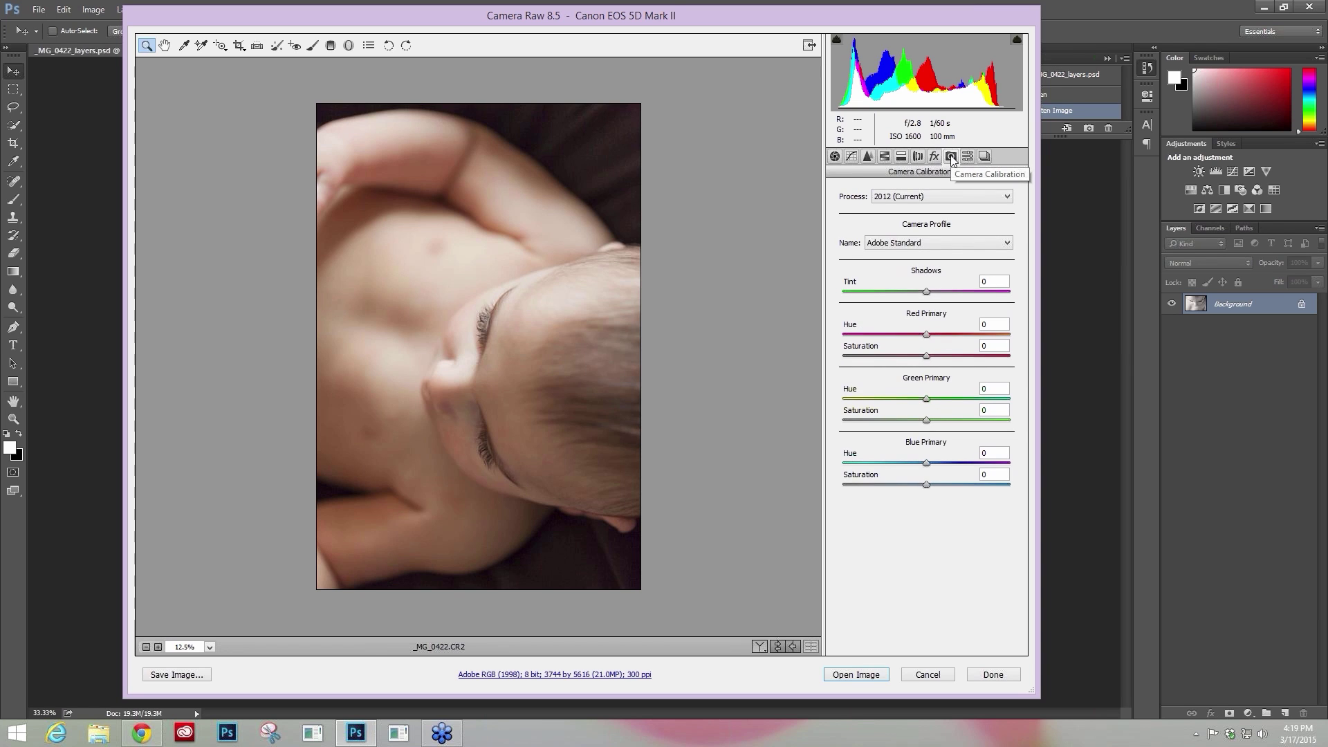
Save all current Camera Raw settings as a new preset named Max Indoor II.
{"action": "left_click", "coordinate": [967, 157]}
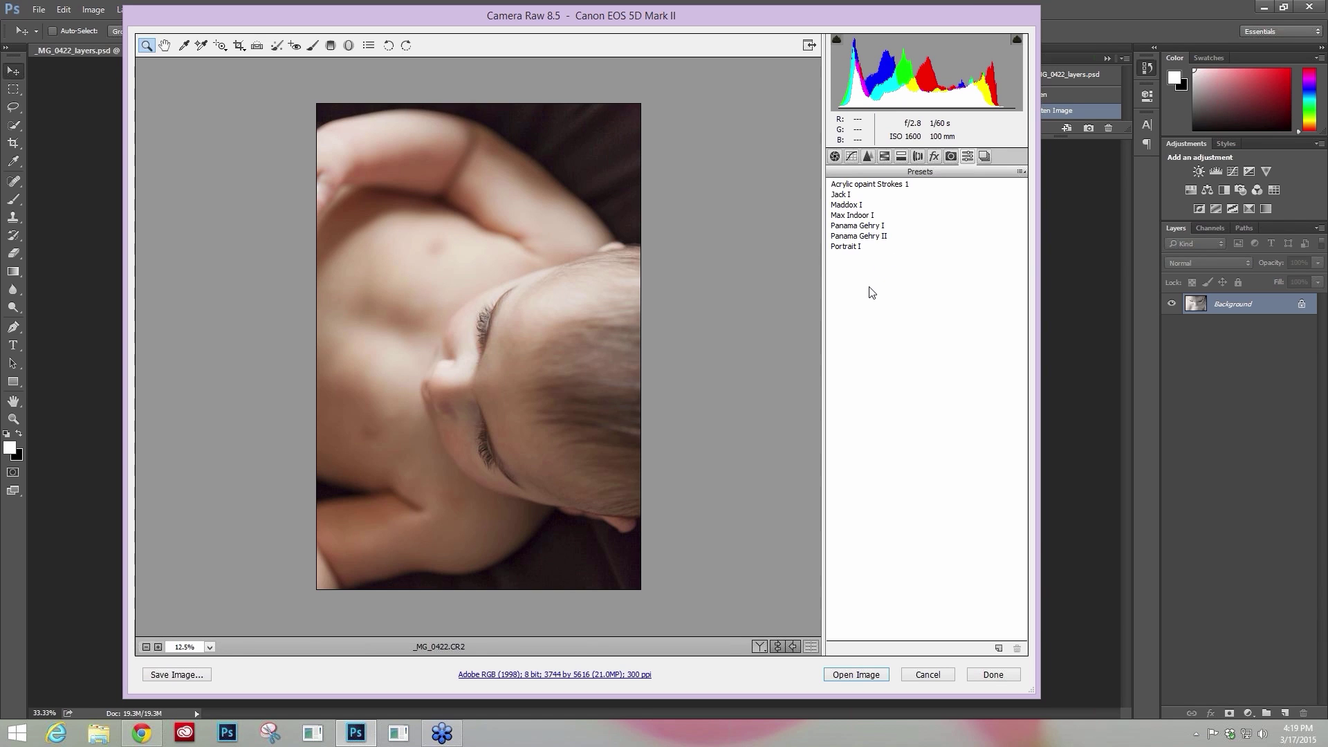
{"action": "left_click", "coordinate": [999, 650]}
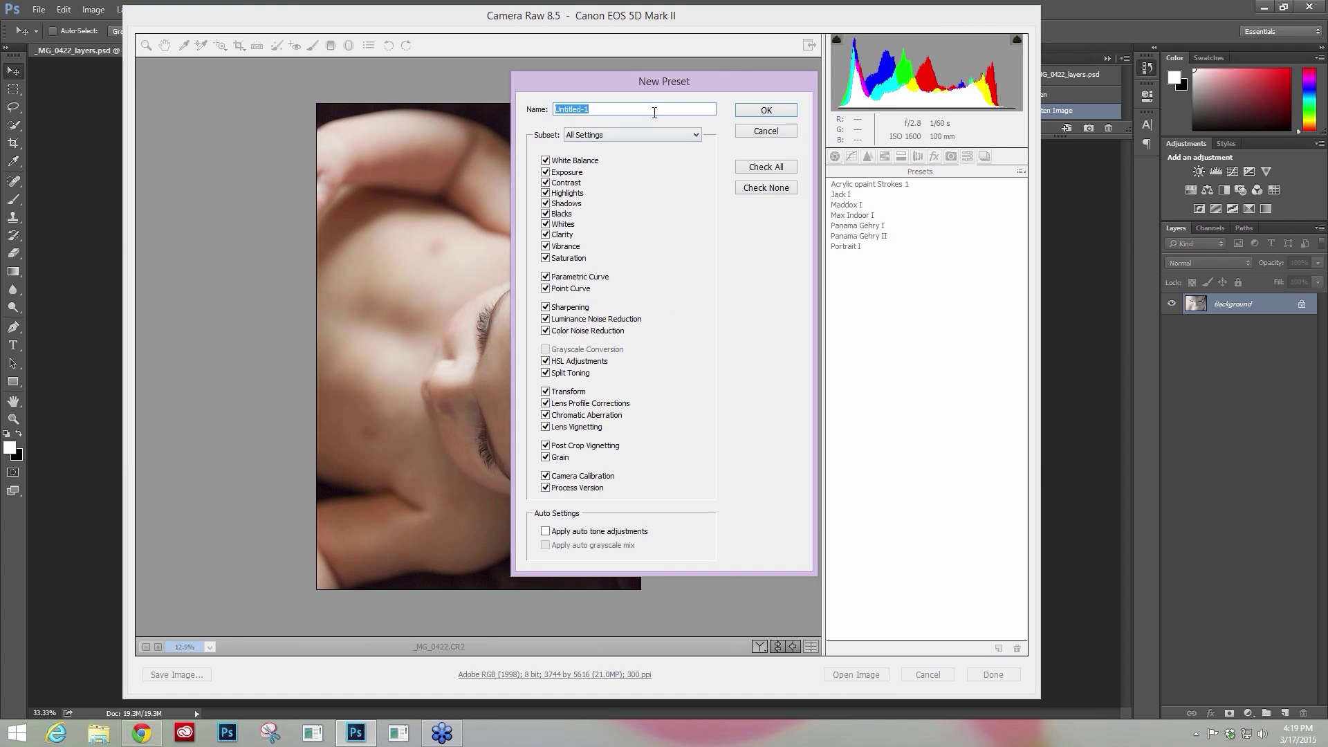
{"action": "type", "text": "Max Indoor II"}
{"action": "left_click", "coordinate": [761, 114]}
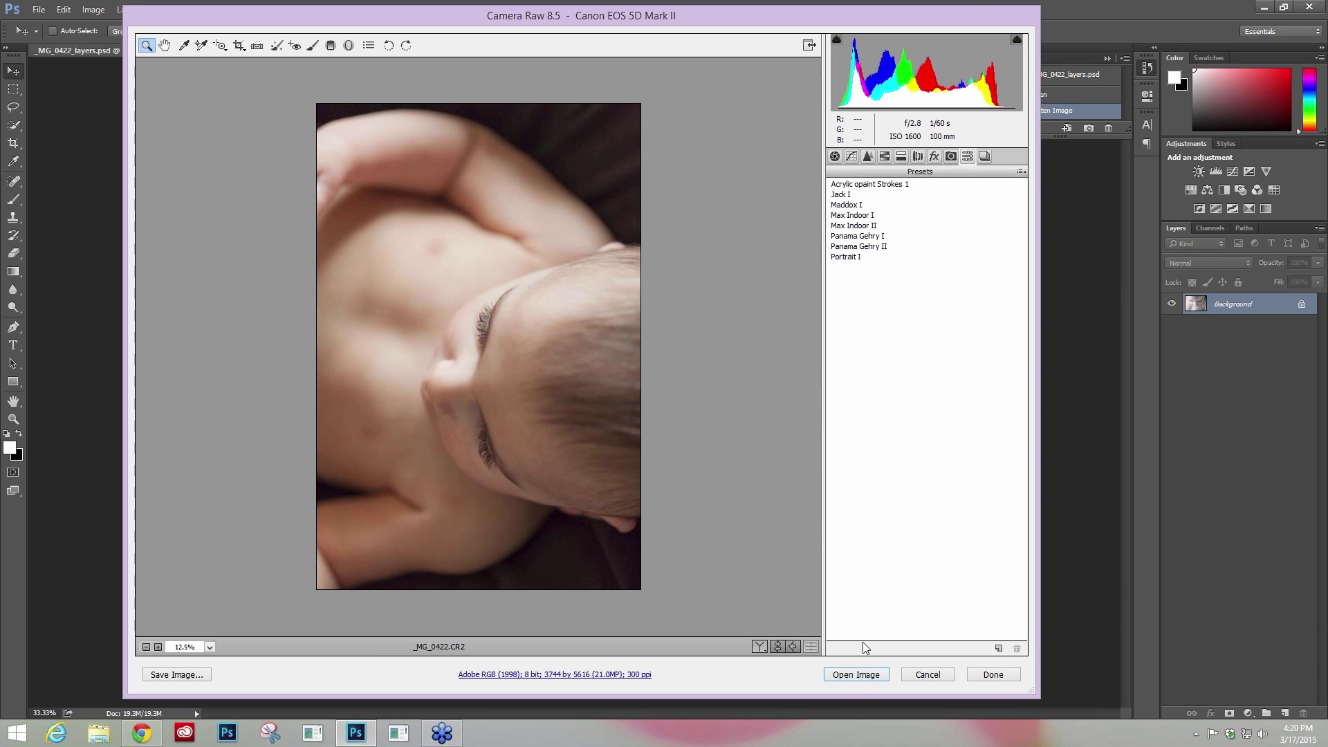
Open the processed raw image in Photoshop and compare it with the finished black-and-white version in _MG_0422_layers.psd.
{"action": "left_click", "coordinate": [858, 674]}
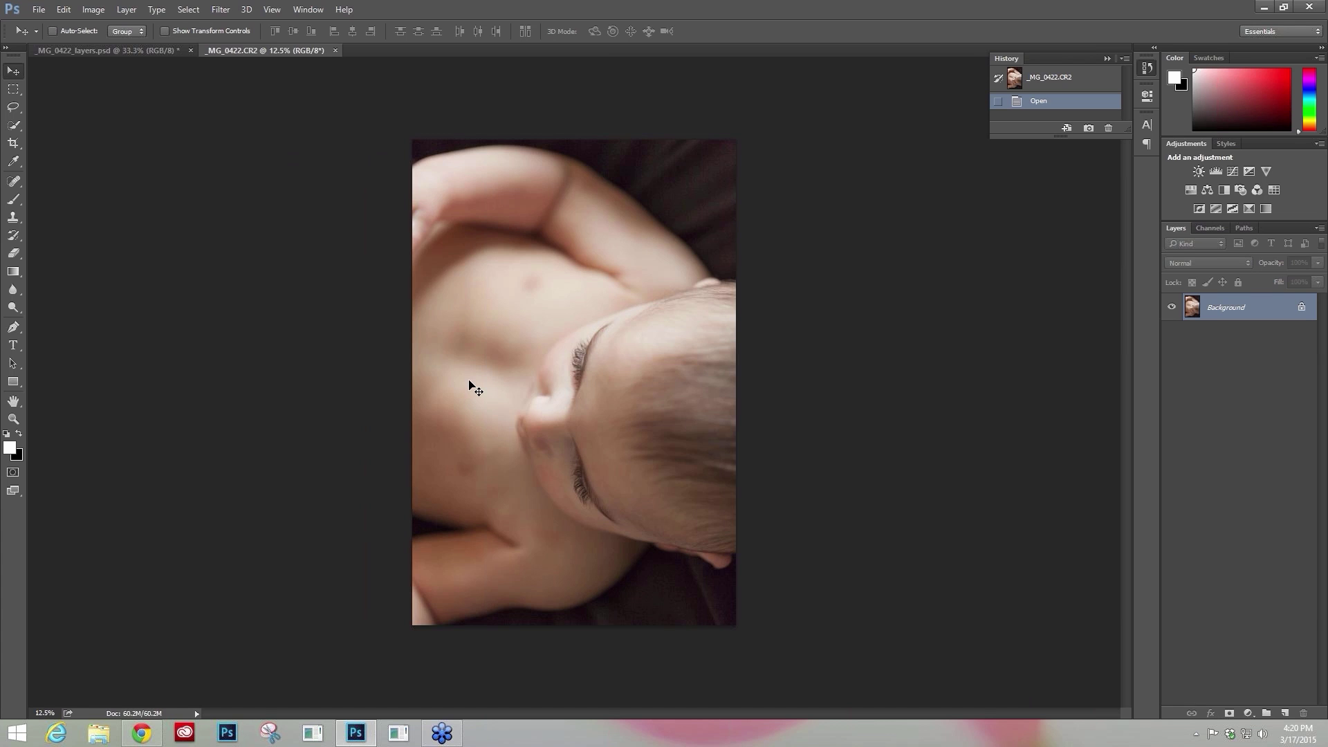
{"action": "left_click", "coordinate": [131, 49]}
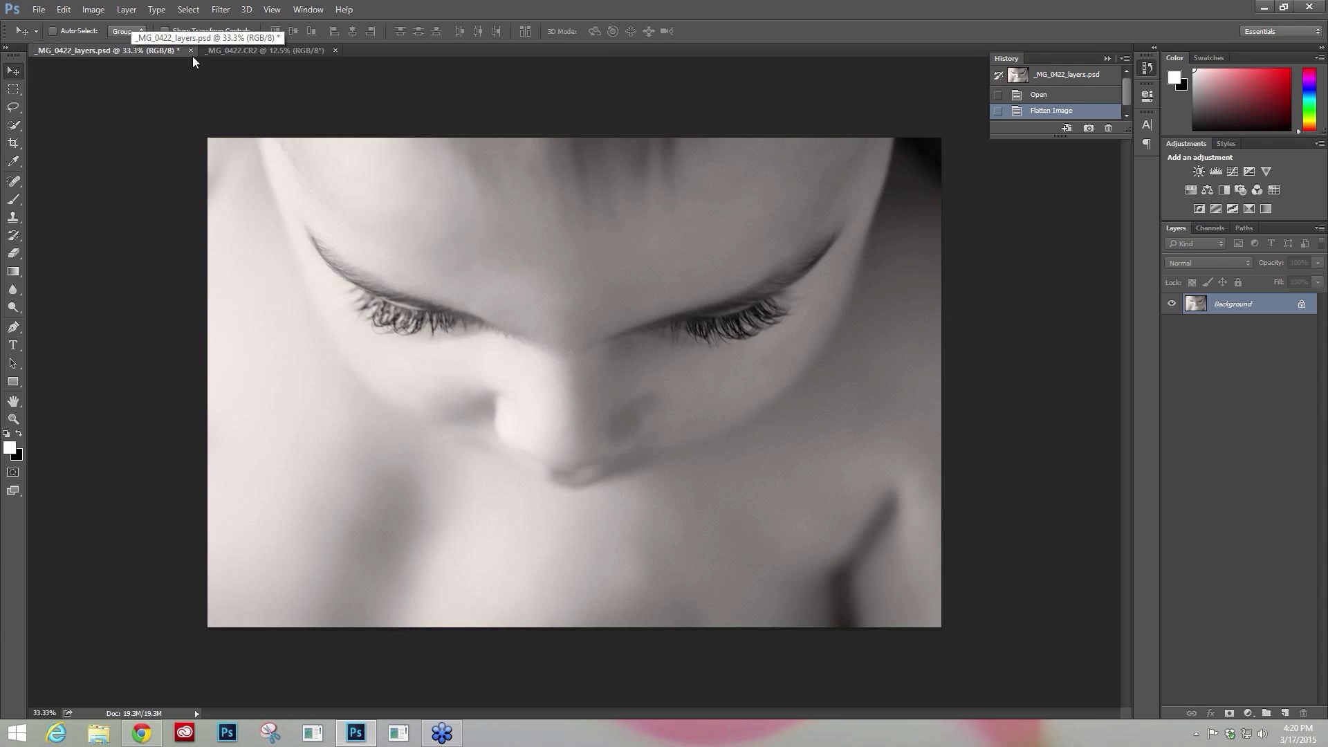
{"action": "left_click", "coordinate": [257, 51]}
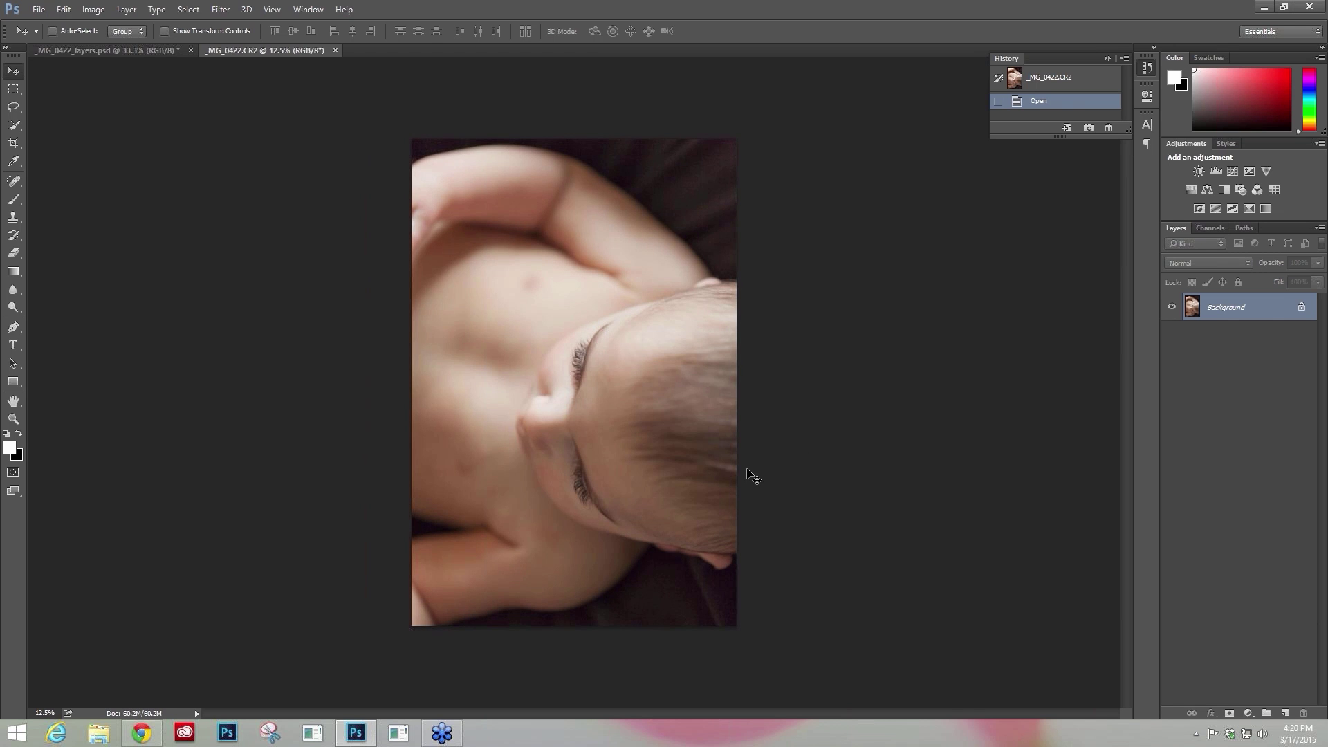
{"action": "key", "text": "ctrl+plus"}
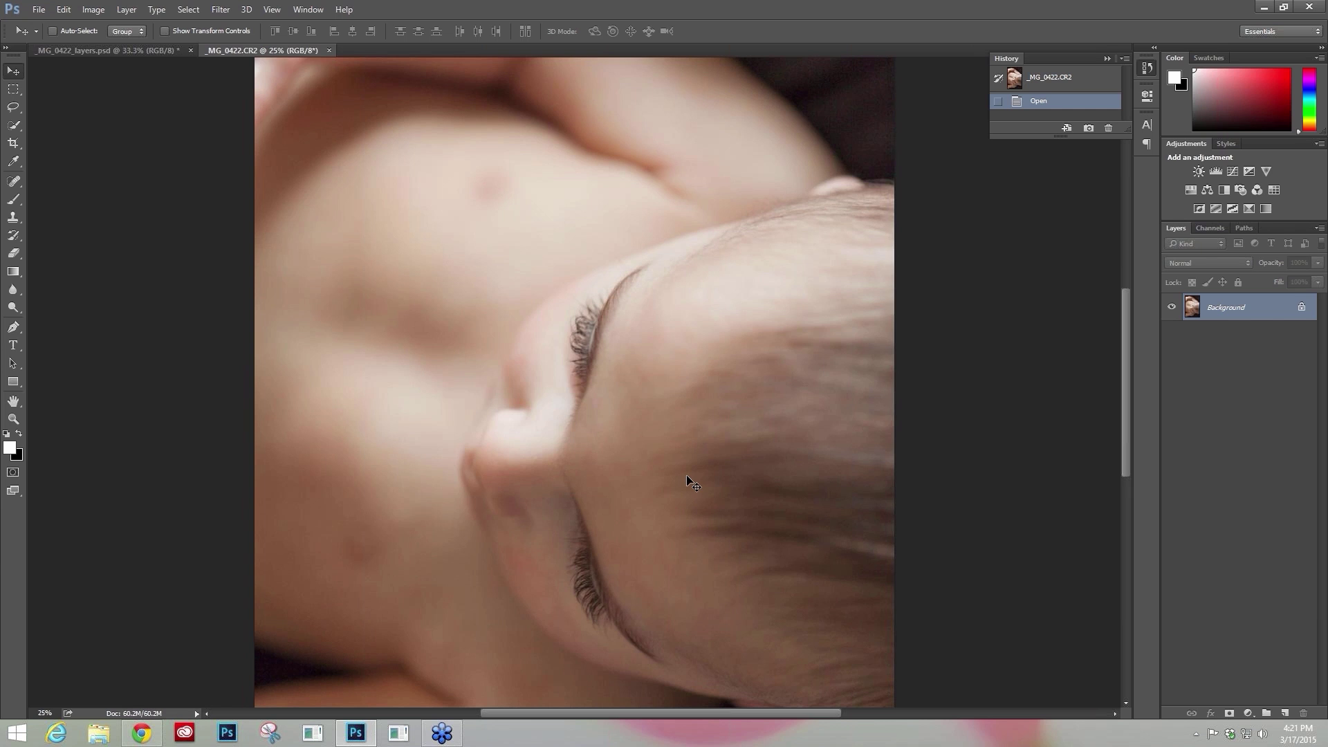
{"action": "key", "text": "ctrl+minus"}
{"action": "key", "text": "ctrl+plus"}
{"action": "key", "text": "ctrl+minus"}
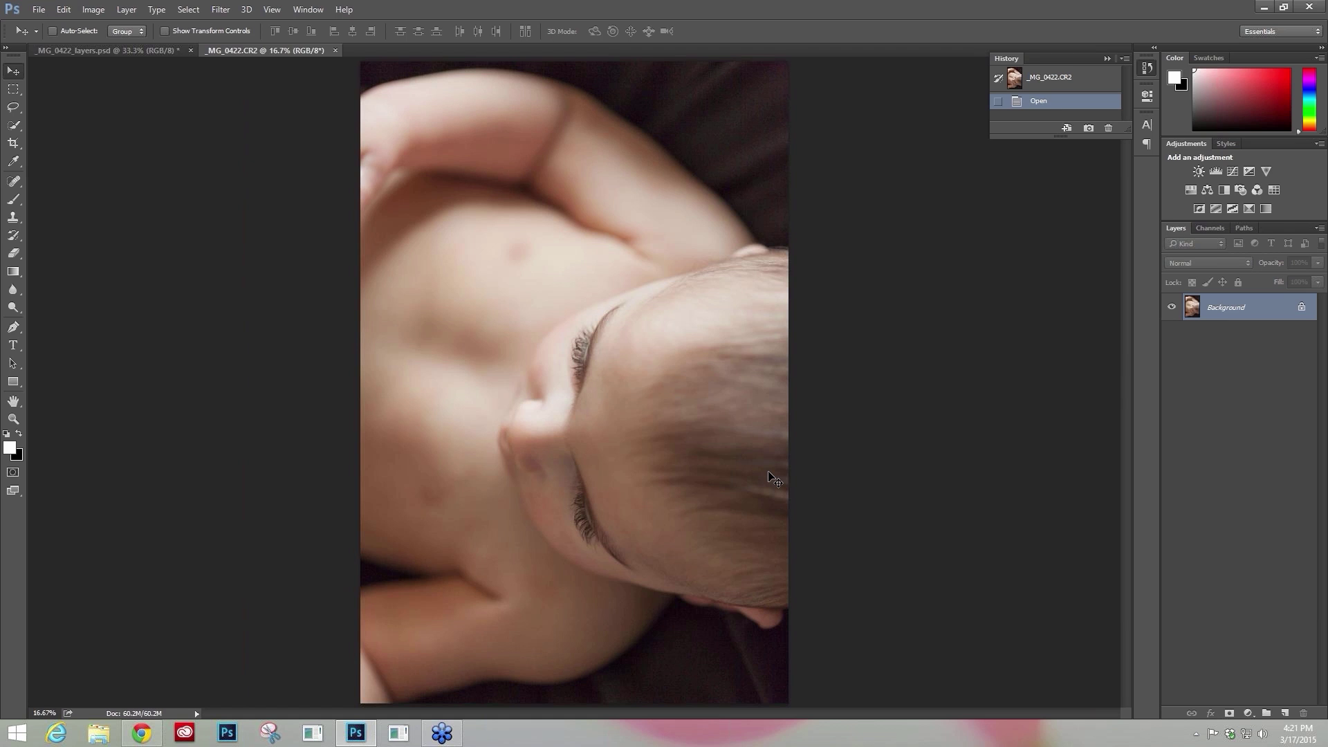
{"action": "key", "text": "ctrl+minus"}
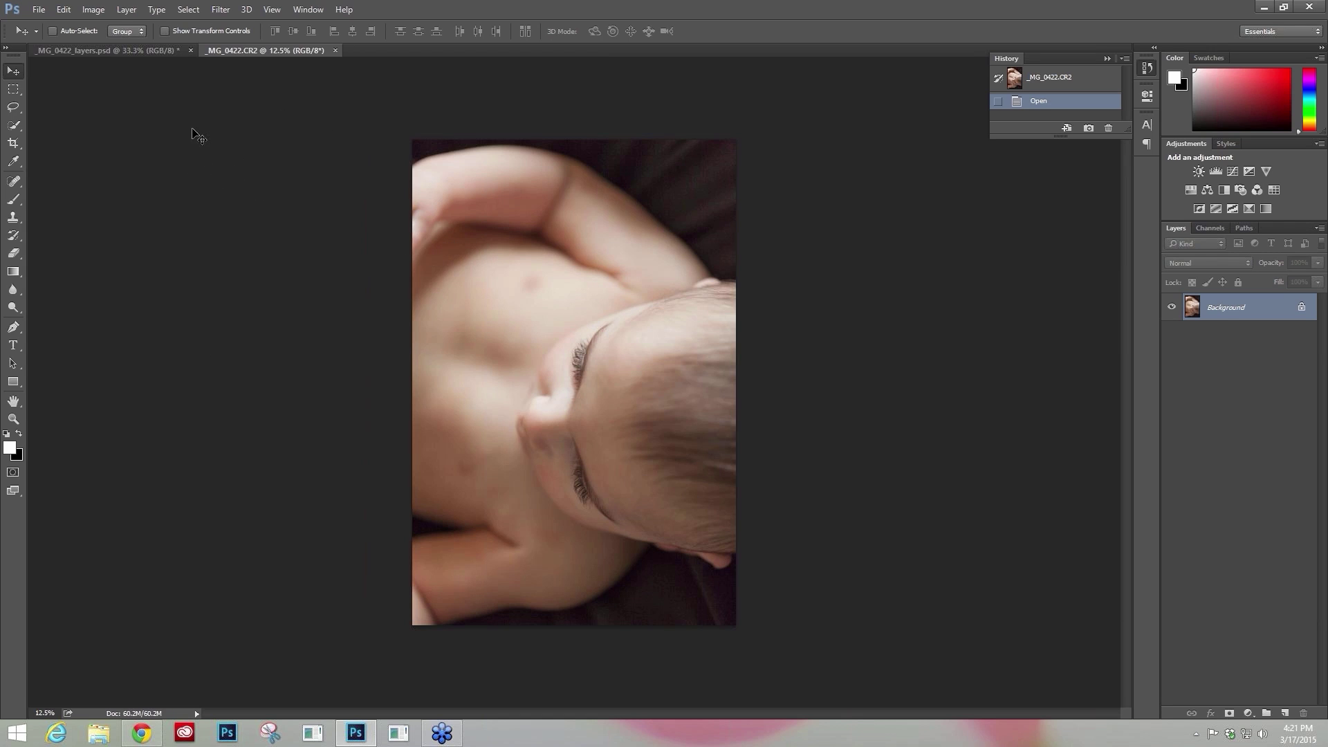
Rotate the whole image 90° counter-clockwise so that the baby's head is upright.
{"action": "left_click", "coordinate": [95, 11]}
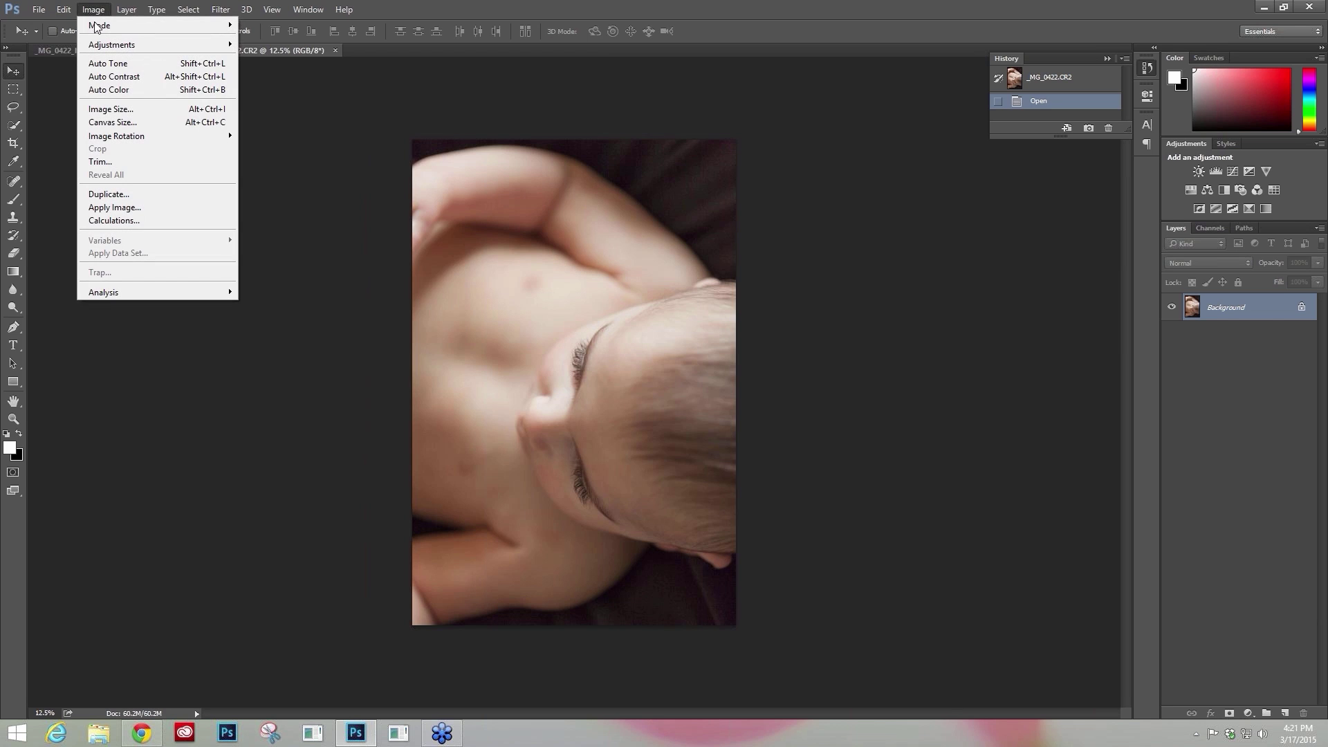
{"action": "mouse_move", "coordinate": [116, 136]}
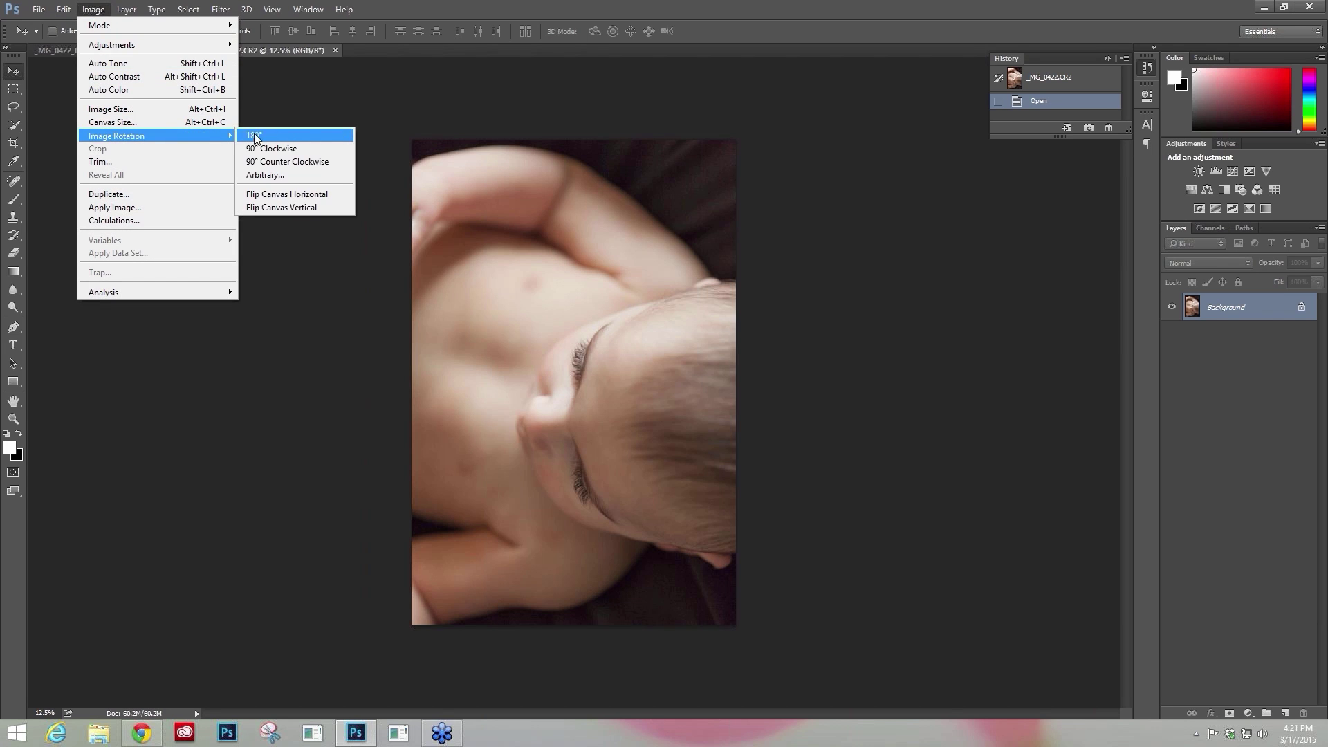
{"action": "left_click", "coordinate": [296, 162]}
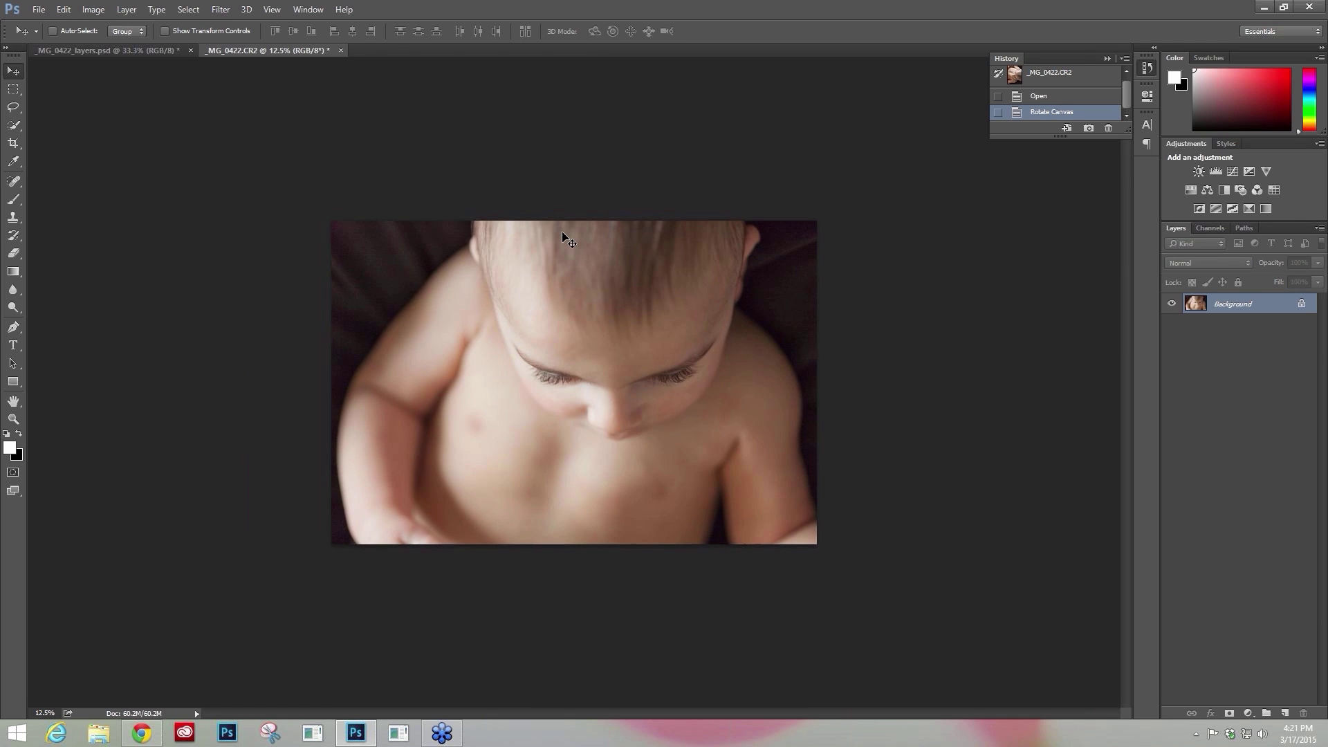
Frame a 3:2 landscape crop around the baby's face and upper chest, with the eyelashes near the upper third line.
{"action": "key", "text": "ctrl+plus"}
{"action": "key", "text": "ctrl+plus"}
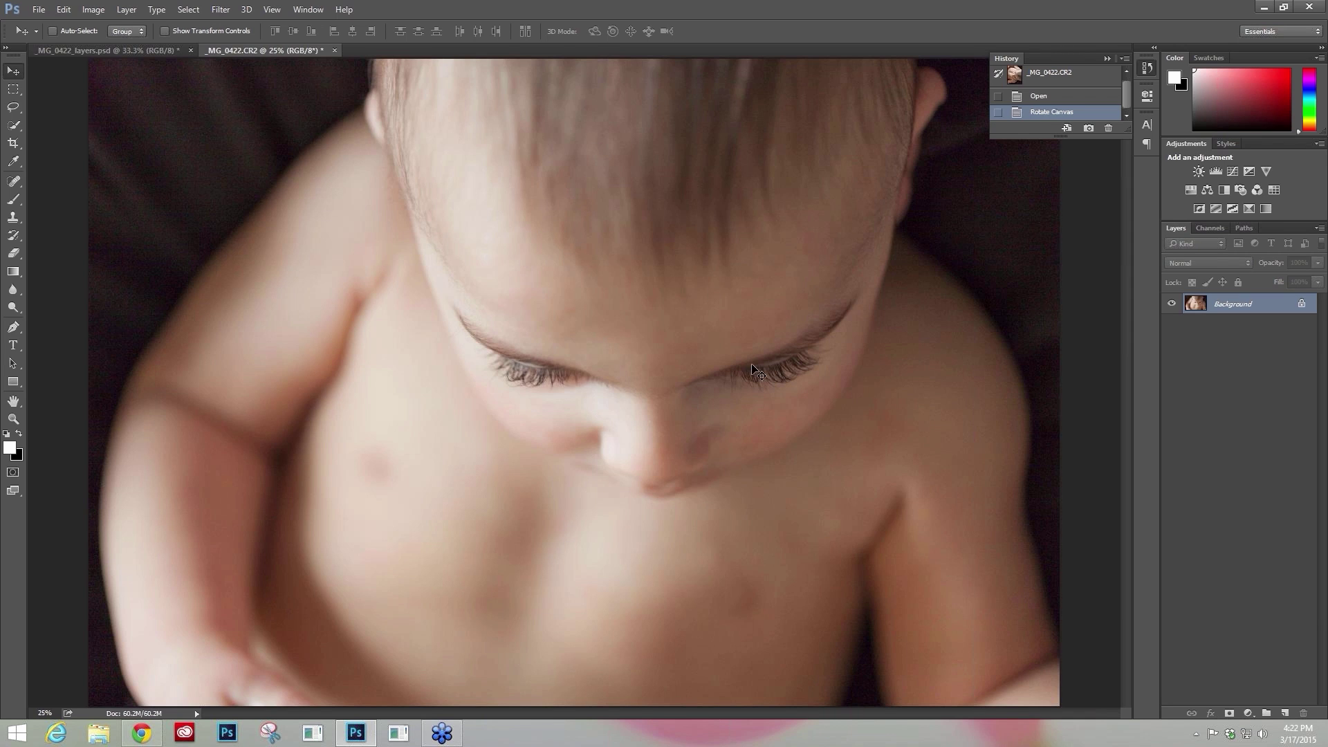
{"action": "left_click", "coordinate": [15, 144]}
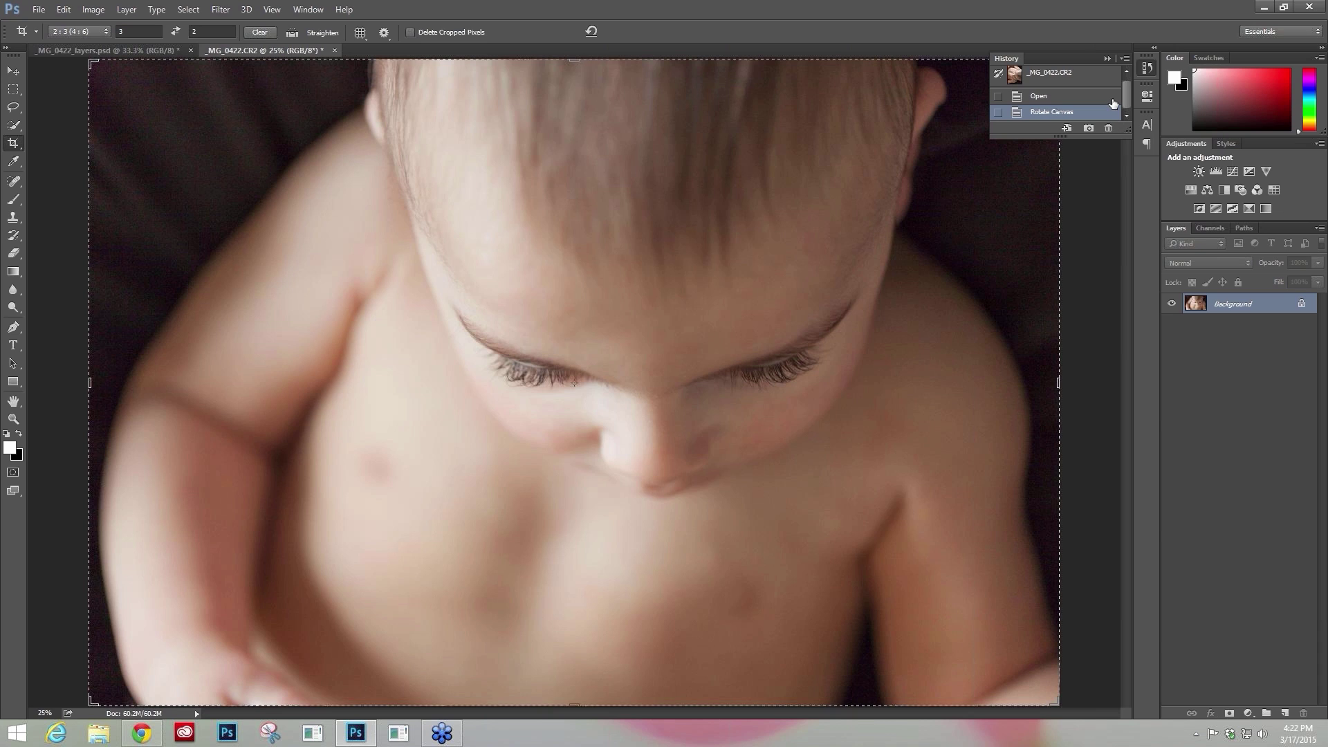
{"action": "left_click", "coordinate": [1107, 58]}
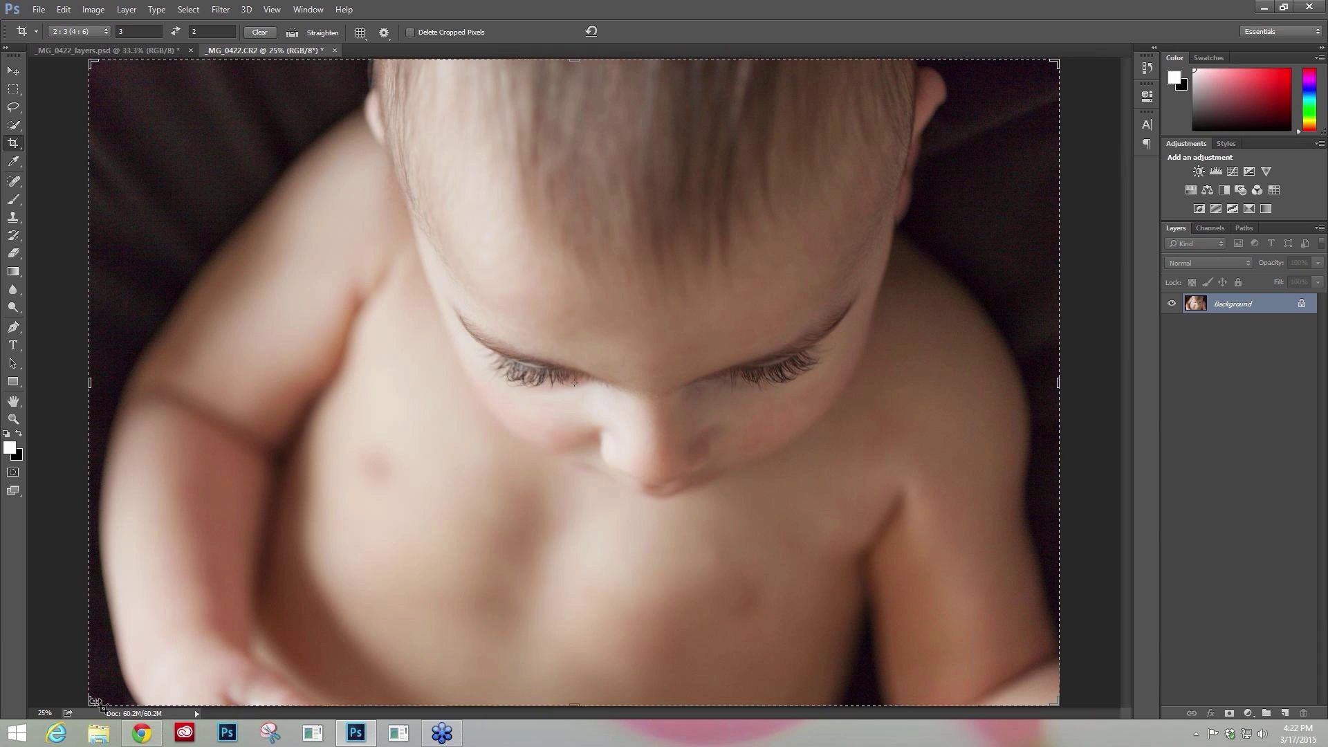
{"action": "left_click_drag", "start_coordinate": [92, 700], "coordinate": [188, 635]}
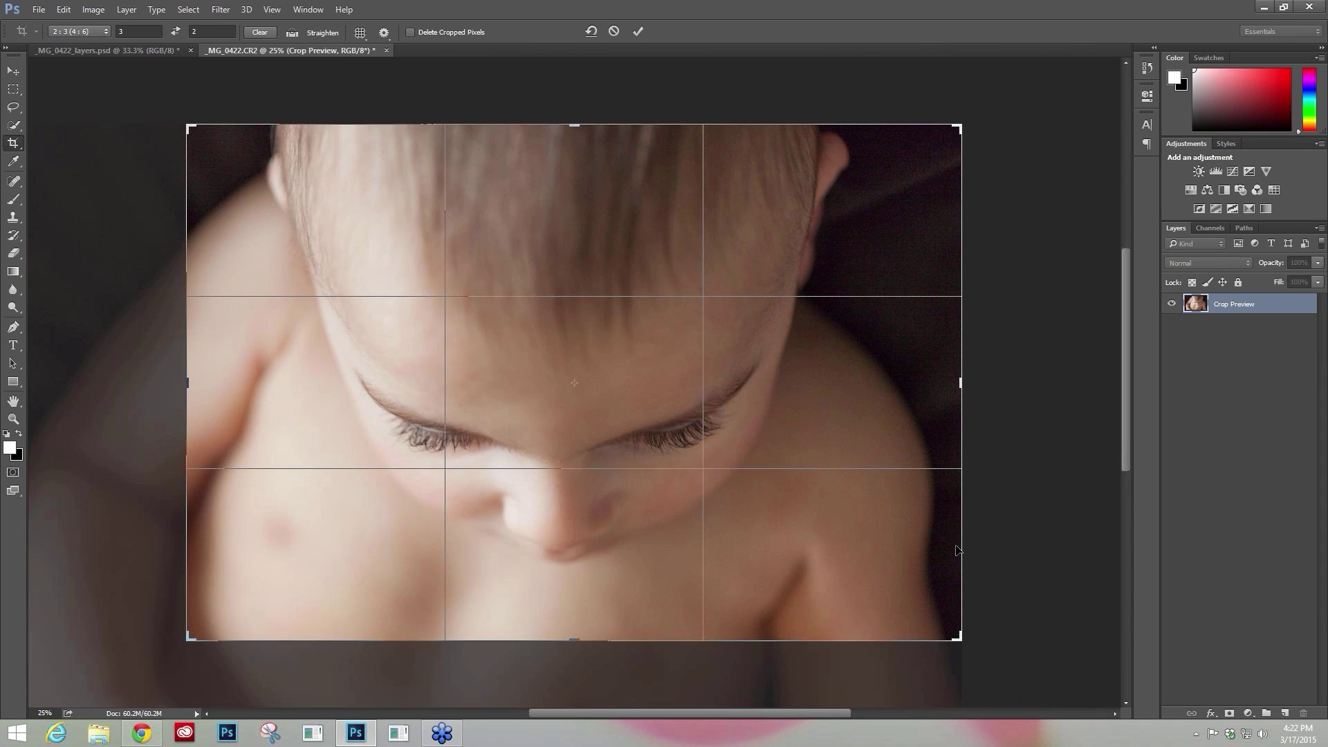
{"action": "left_click_drag", "start_coordinate": [937, 107], "coordinate": [827, 190]}
{"action": "left_click_drag", "start_coordinate": [672, 378], "coordinate": [630, 311]}
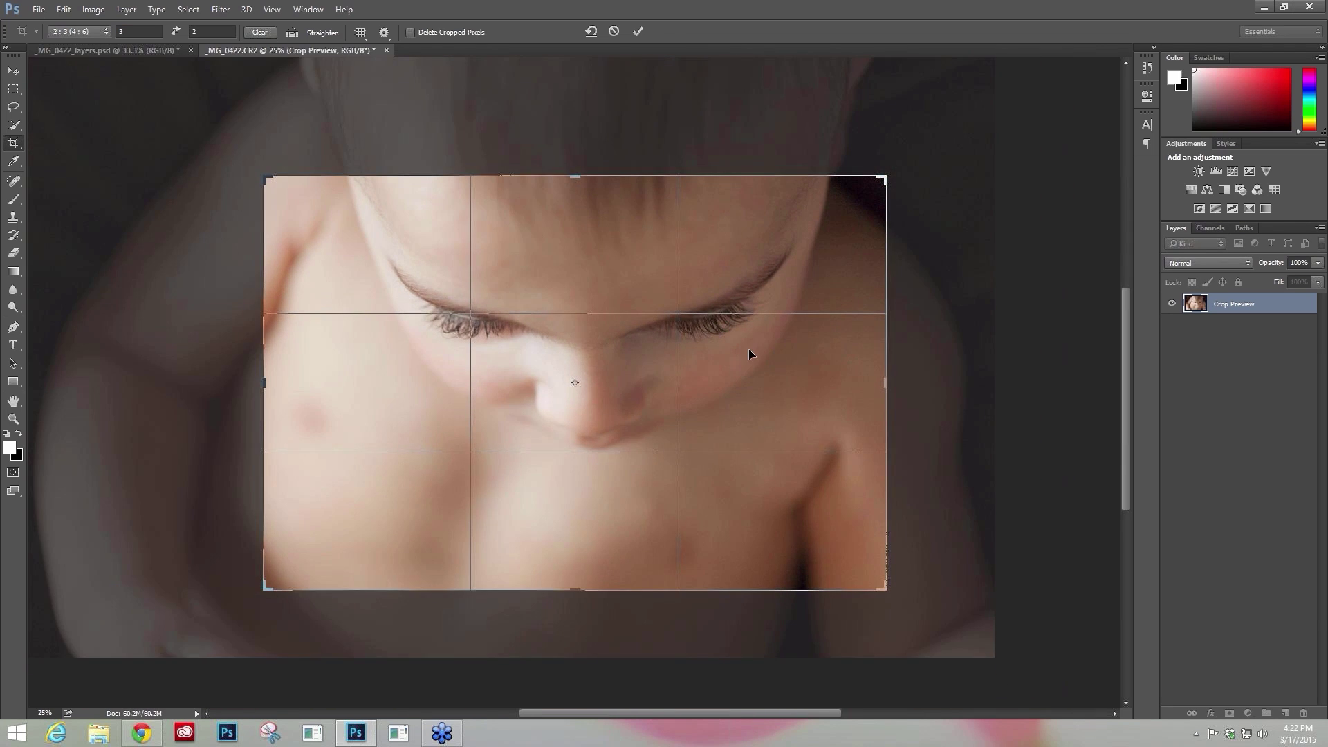
{"action": "left_click_drag", "start_coordinate": [748, 351], "coordinate": [739, 335]}
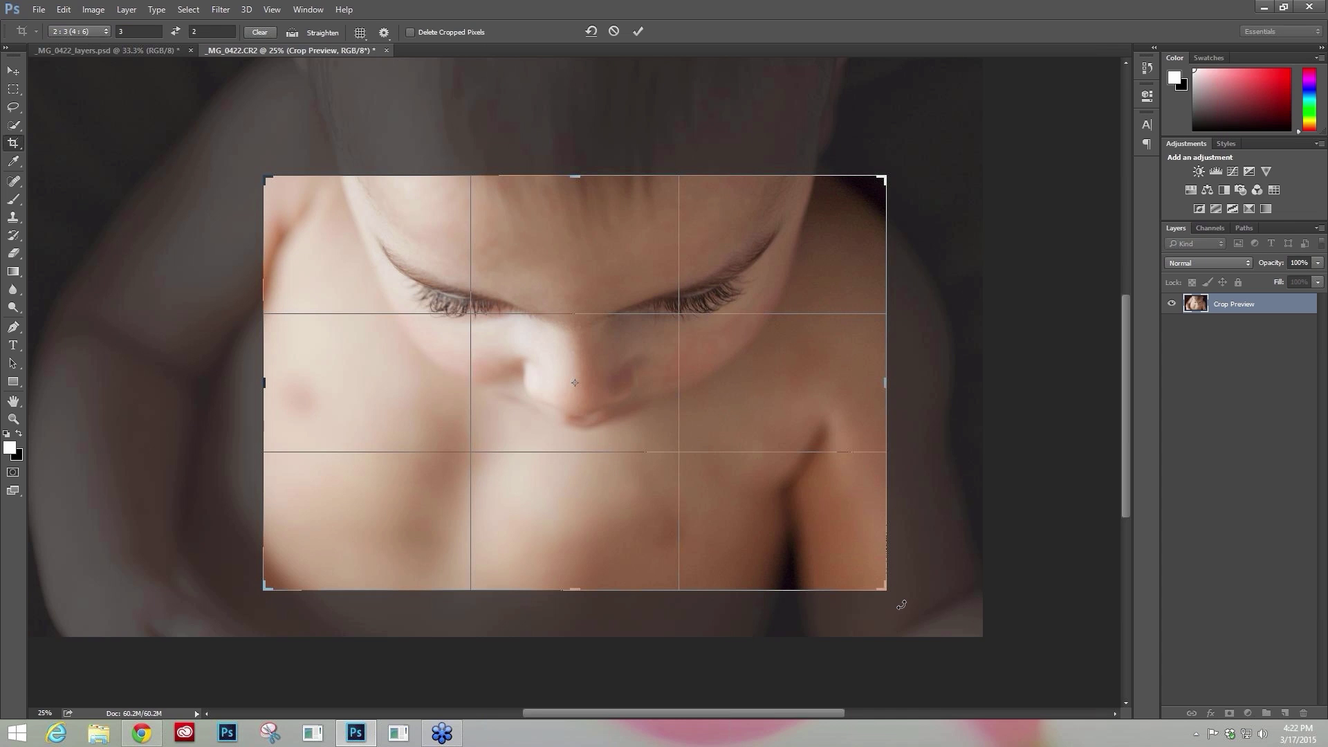
Rotate the image about 1.7° clockwise within the crop frame so that the baby's eyes line up horizontally.
{"action": "left_click_drag", "start_coordinate": [901, 605], "coordinate": [902, 606]}
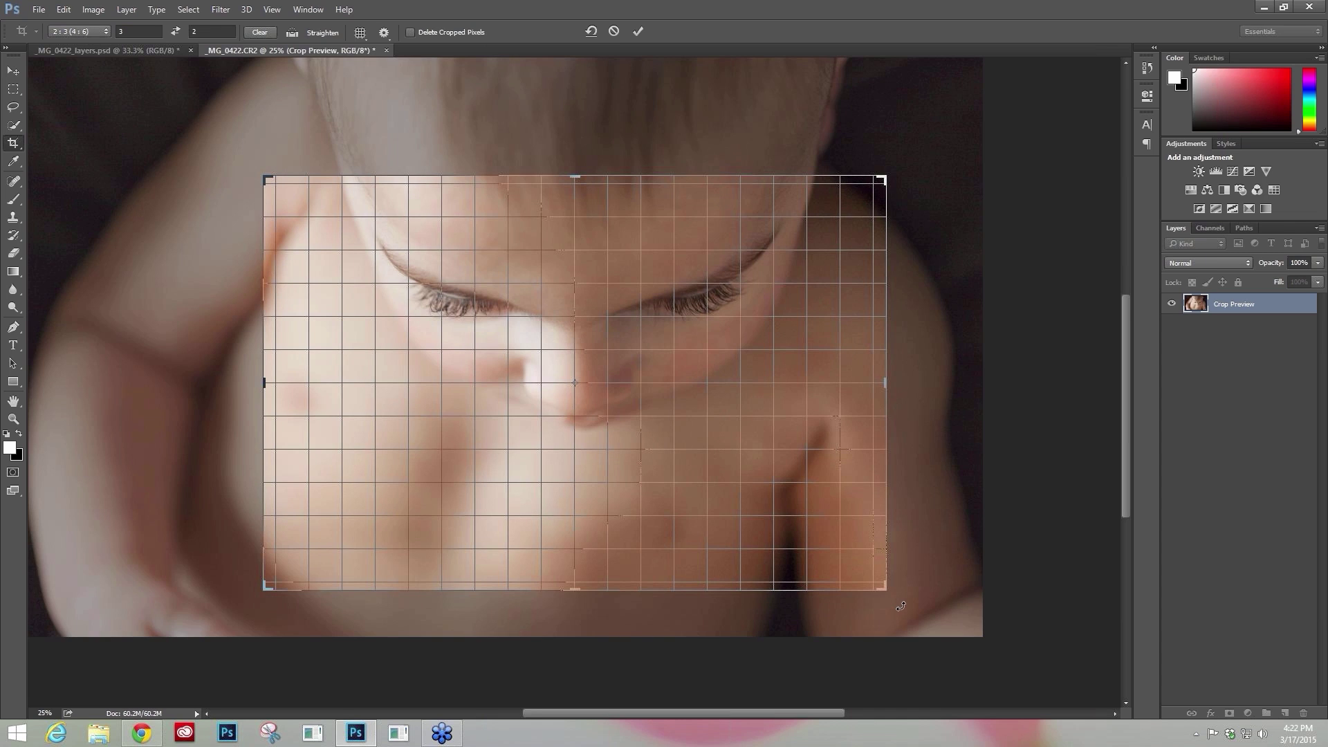
{"action": "left_click_drag", "start_coordinate": [900, 608], "coordinate": [895, 608]}
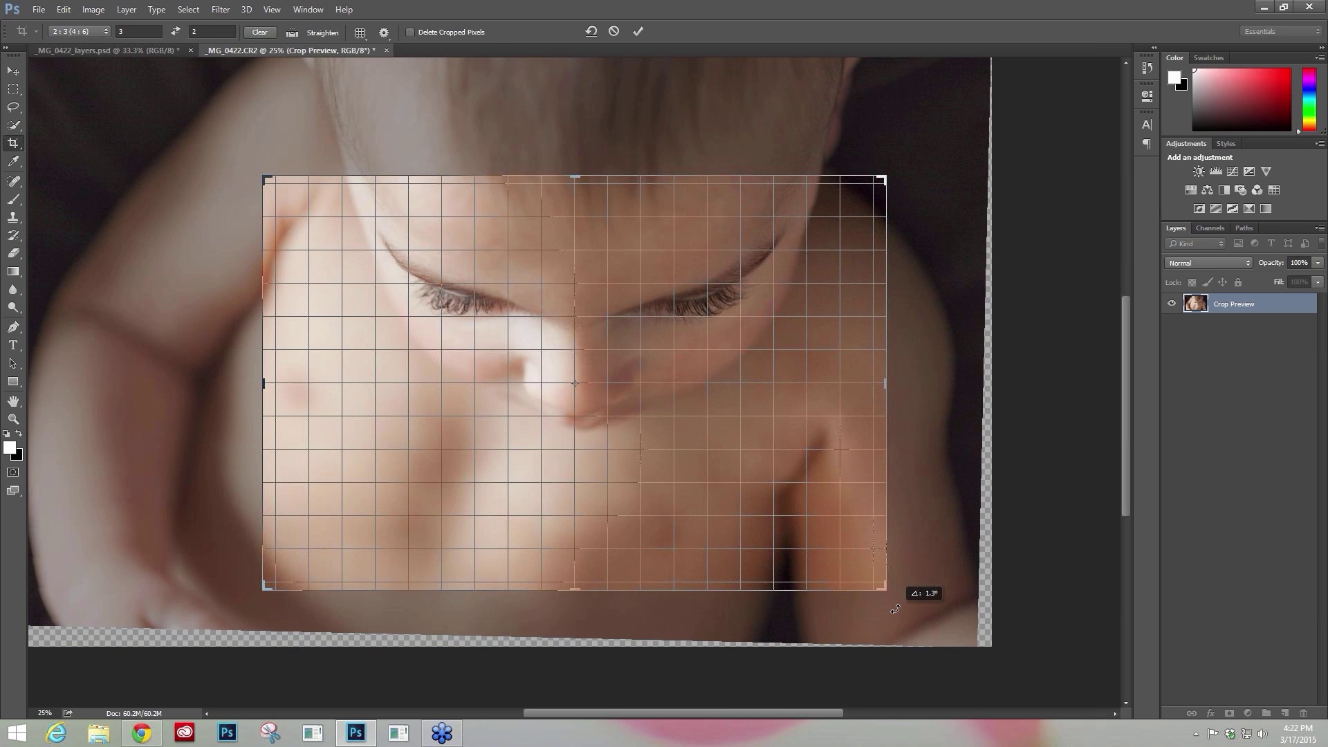
{"action": "left_click_drag", "start_coordinate": [893, 611], "coordinate": [891, 610]}
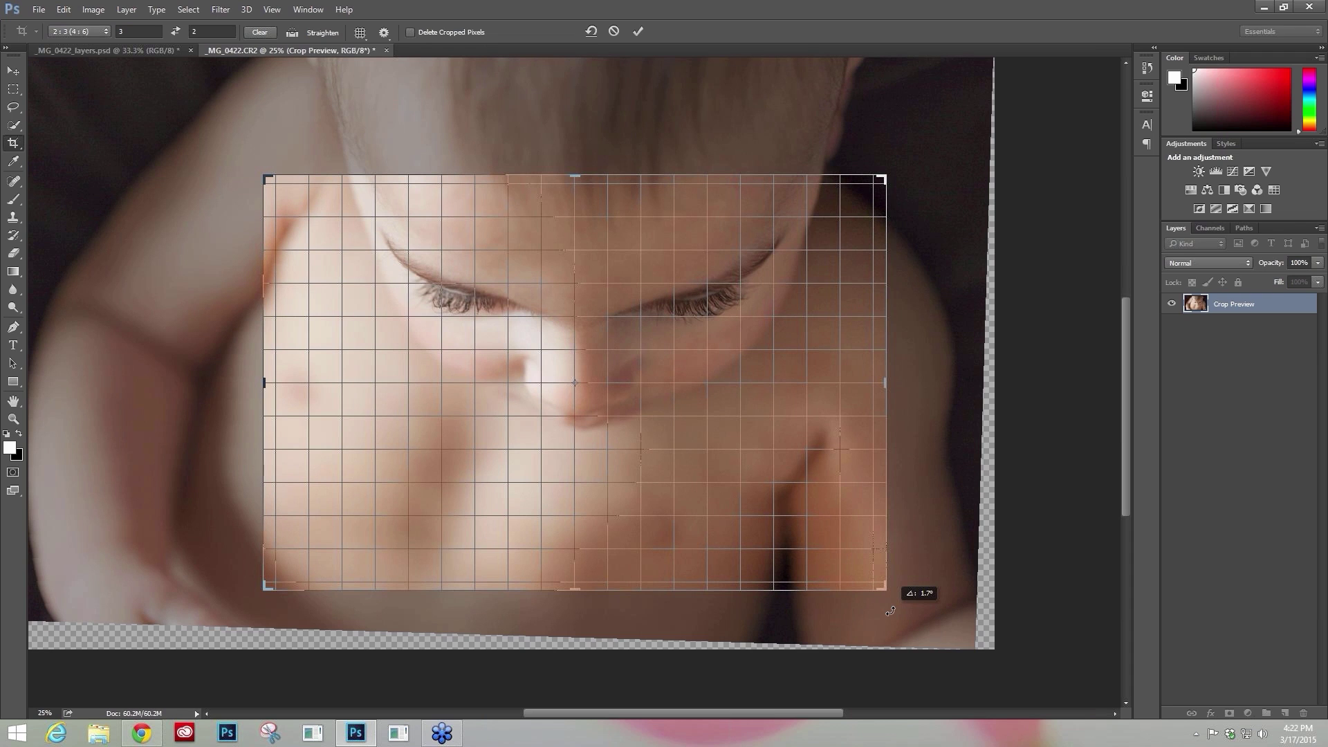
{"action": "left_click_drag", "start_coordinate": [890, 611], "coordinate": [891, 611]}
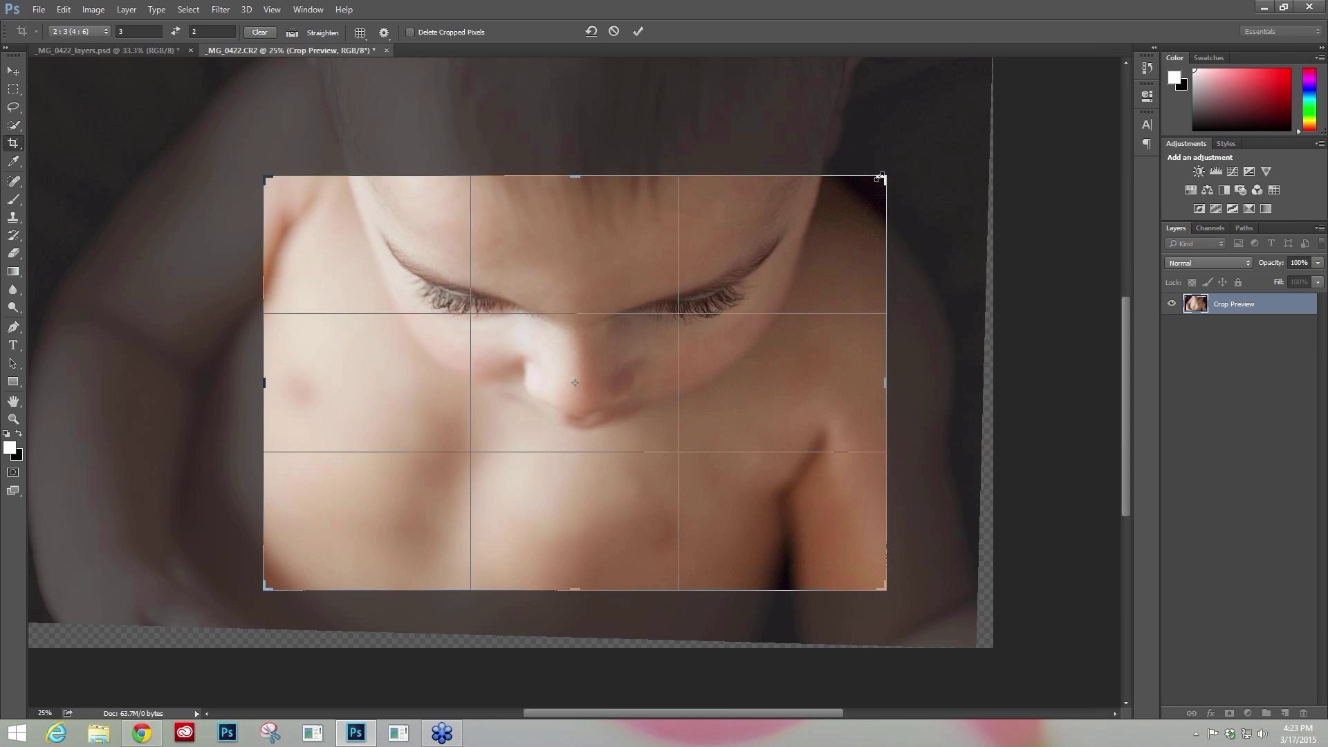
Tighten the 3:2 crop around the baby's face with the eyelashes on the upper third line, and apply it.
{"action": "left_click_drag", "start_coordinate": [885, 178], "coordinate": [820, 209]}
{"action": "left_click_drag", "start_coordinate": [649, 418], "coordinate": [658, 443]}
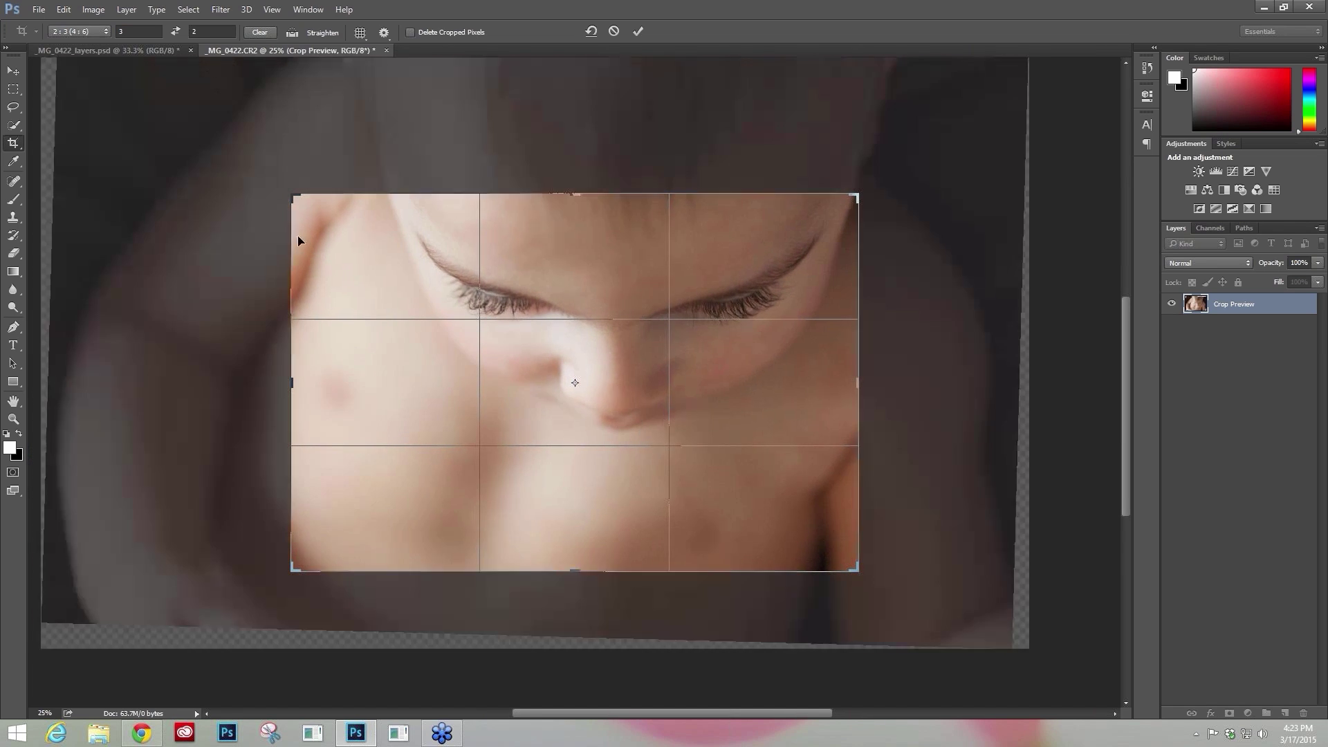
{"action": "left_click_drag", "start_coordinate": [290, 195], "coordinate": [331, 210]}
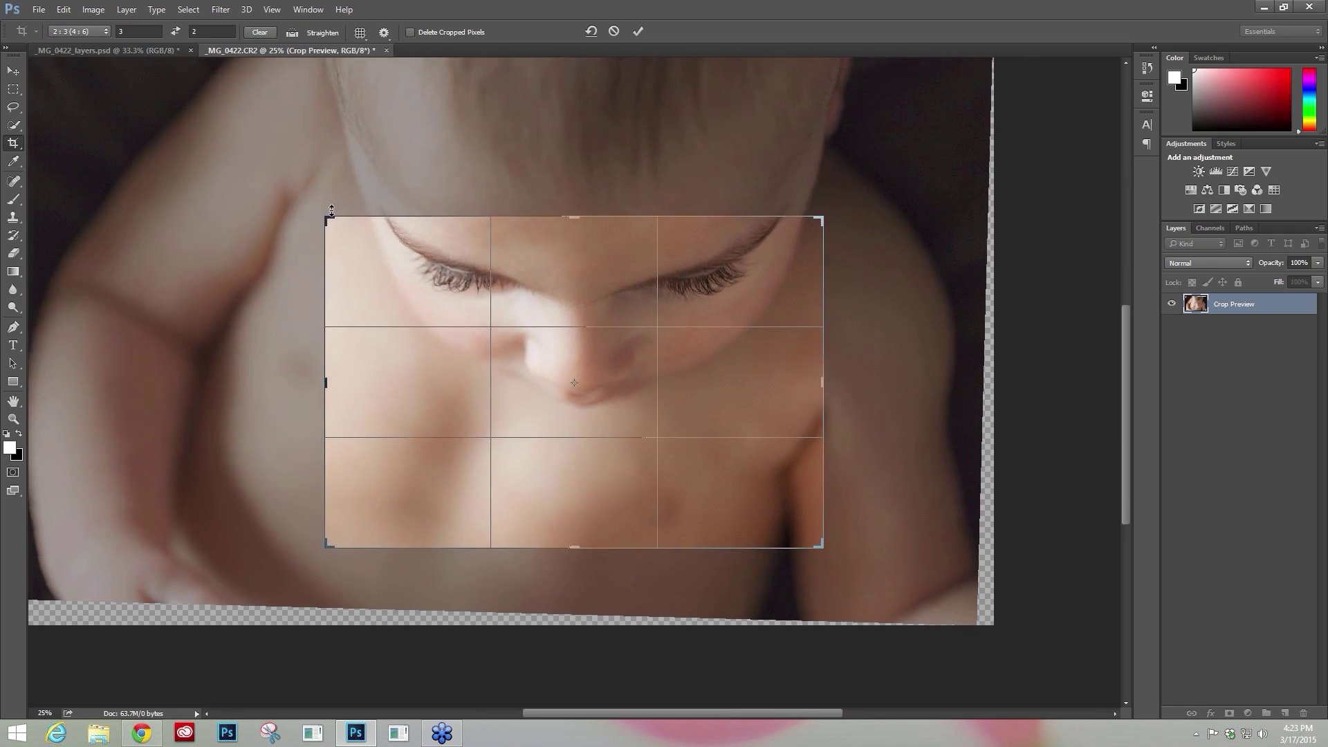
{"action": "left_click_drag", "start_coordinate": [596, 389], "coordinate": [606, 429]}
{"action": "mouse_move", "coordinate": [668, 356]}
{"action": "left_mouse_down"}
{"action": "mouse_move", "coordinate": [672, 340]}
{"action": "mouse_move", "coordinate": [630, 330]}
{"action": "mouse_move", "coordinate": [679, 343]}
{"action": "mouse_move", "coordinate": [676, 357]}
{"action": "left_mouse_up"}
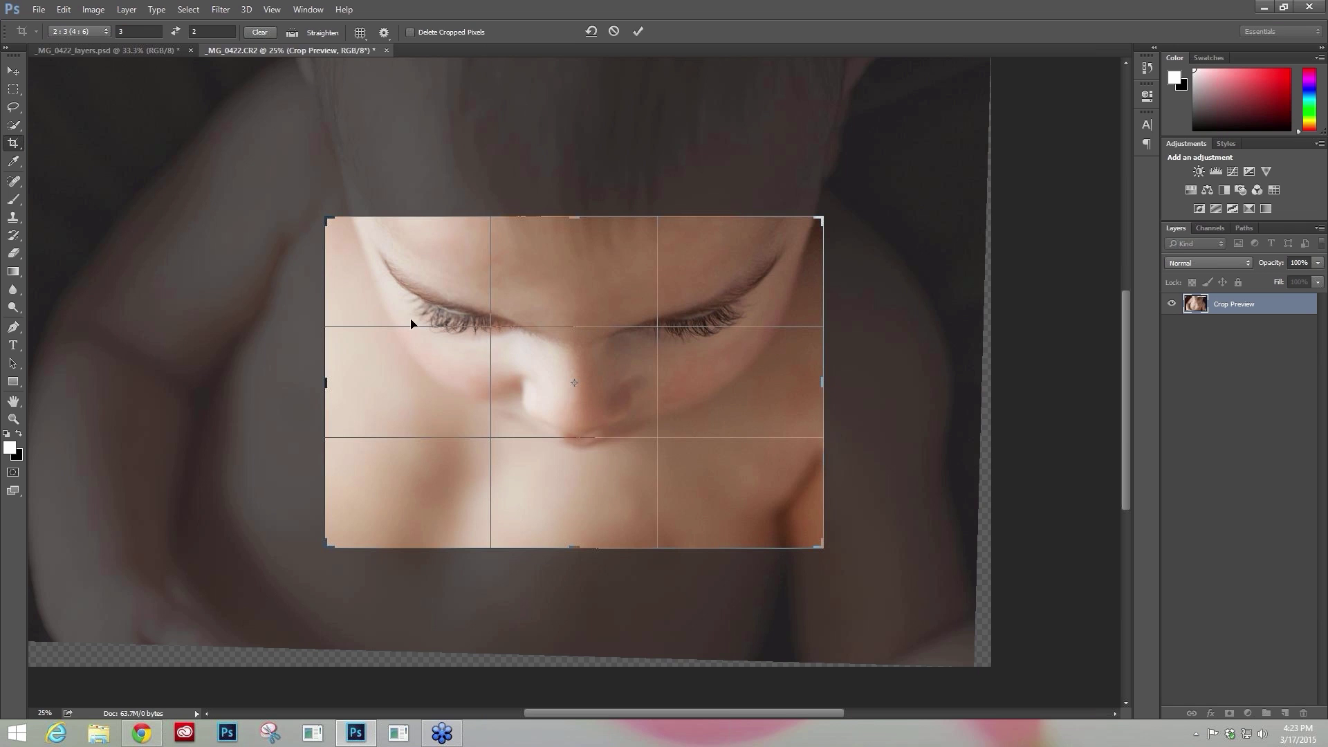
{"action": "left_click_drag", "start_coordinate": [574, 325], "coordinate": [574, 330]}
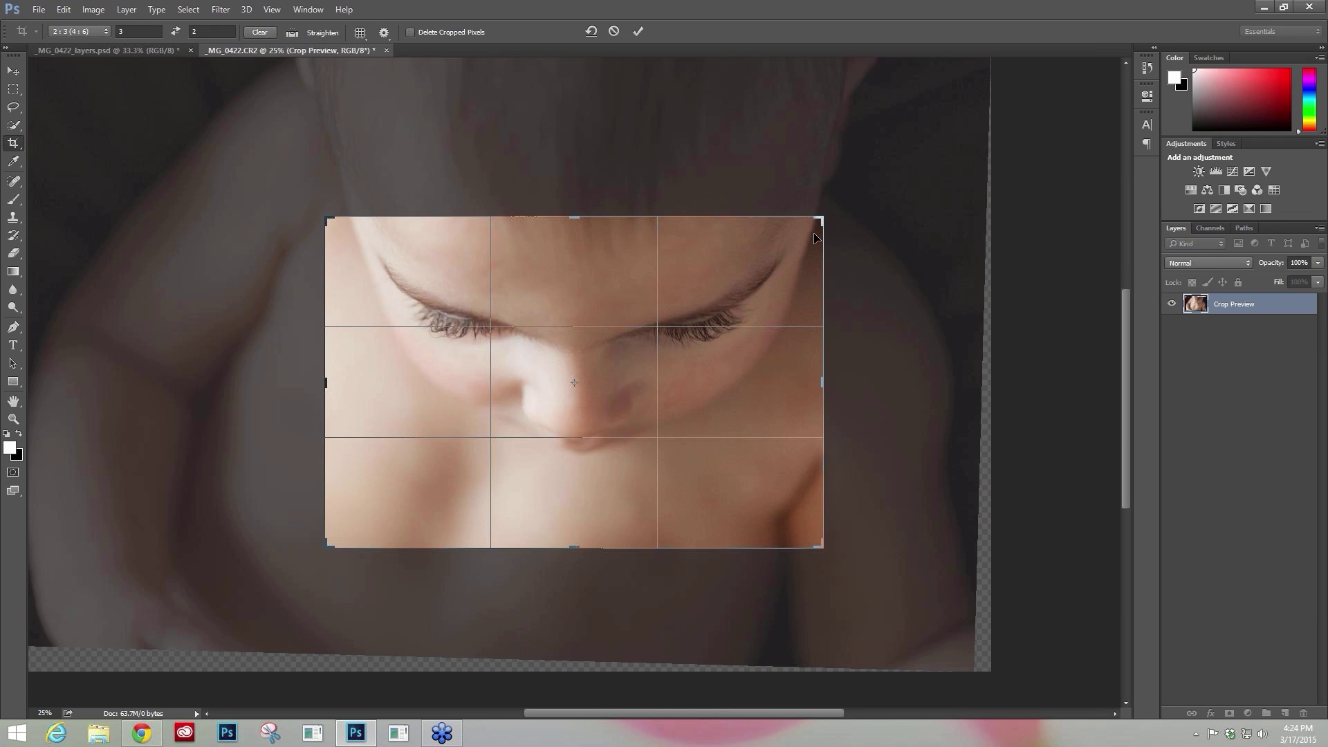
{"action": "left_click", "coordinate": [638, 31]}
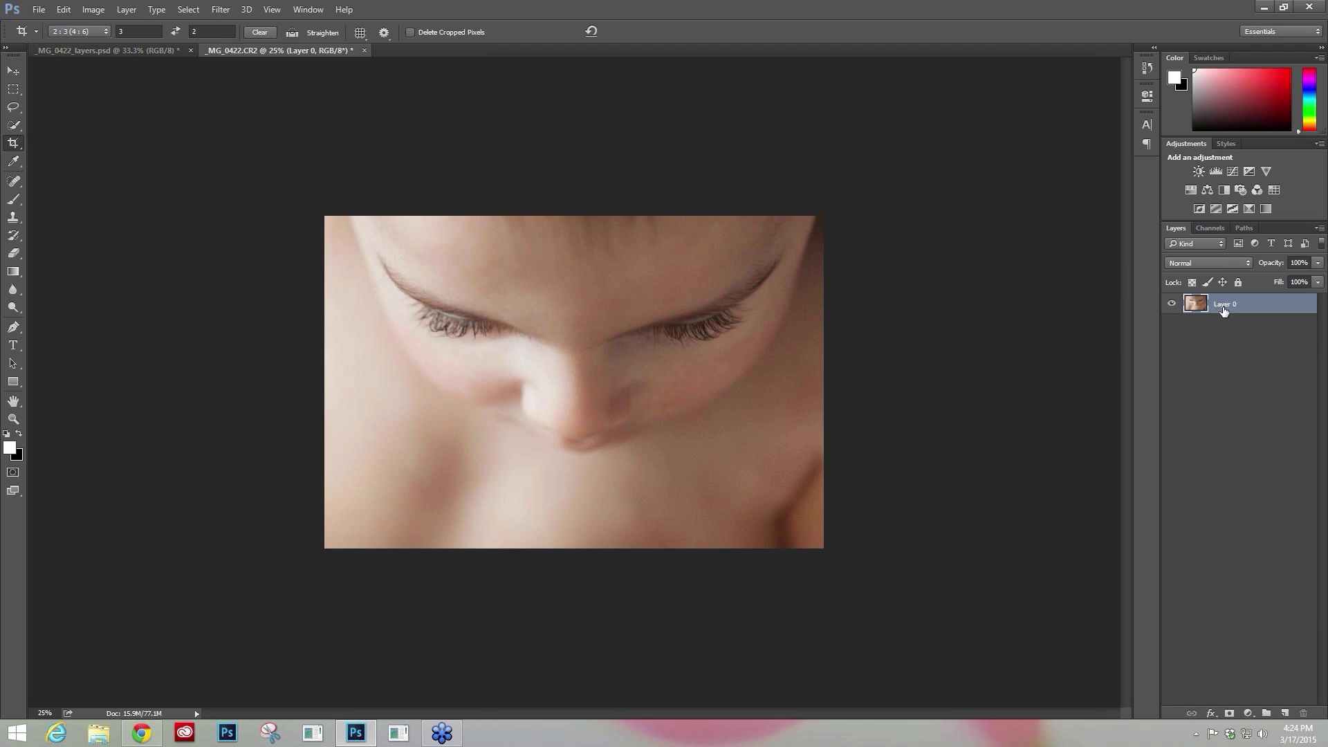
Duplicate the cropped Layer 0 and name the copy Topaz Clarity.
{"action": "key", "text": "ctrl+j"}
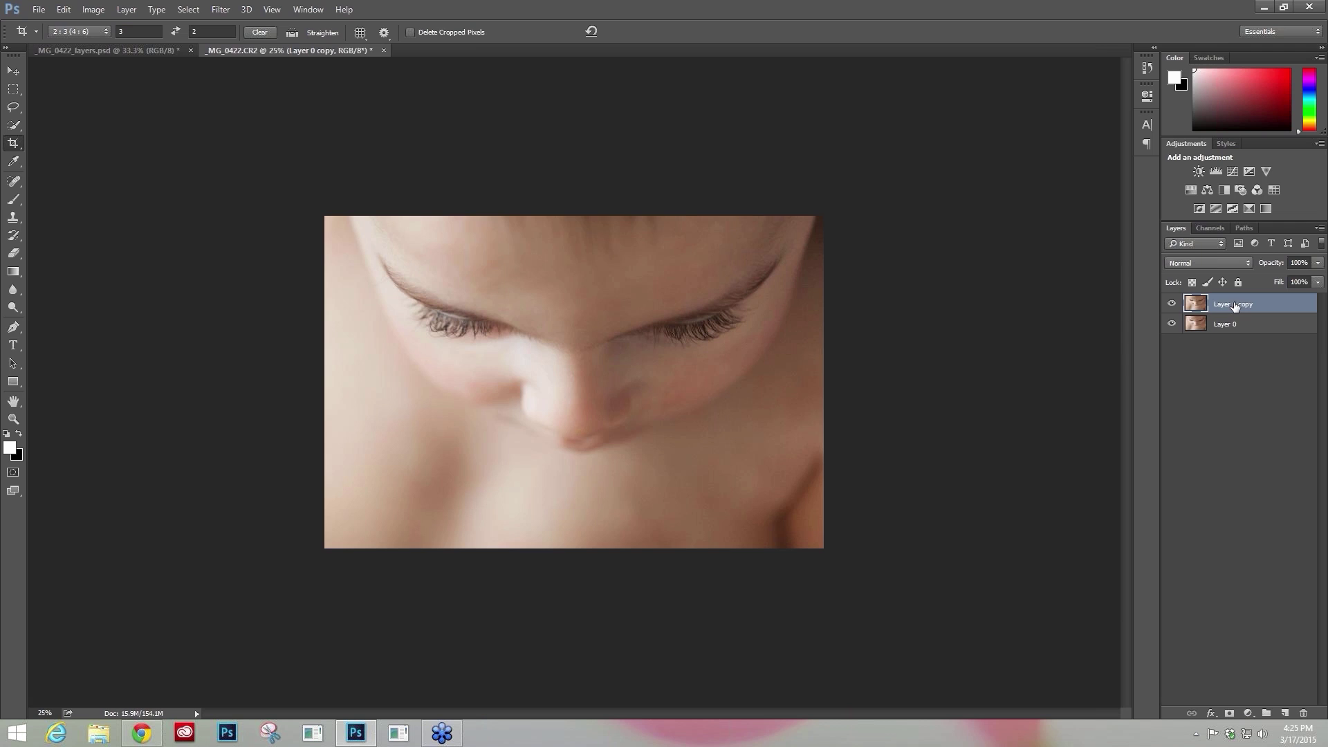
{"action": "double_click", "coordinate": [1236, 304]}
{"action": "type", "text": "Topaz Clarity"}
{"action": "key", "text": "Return"}
{"action": "left_click", "coordinate": [221, 9]}
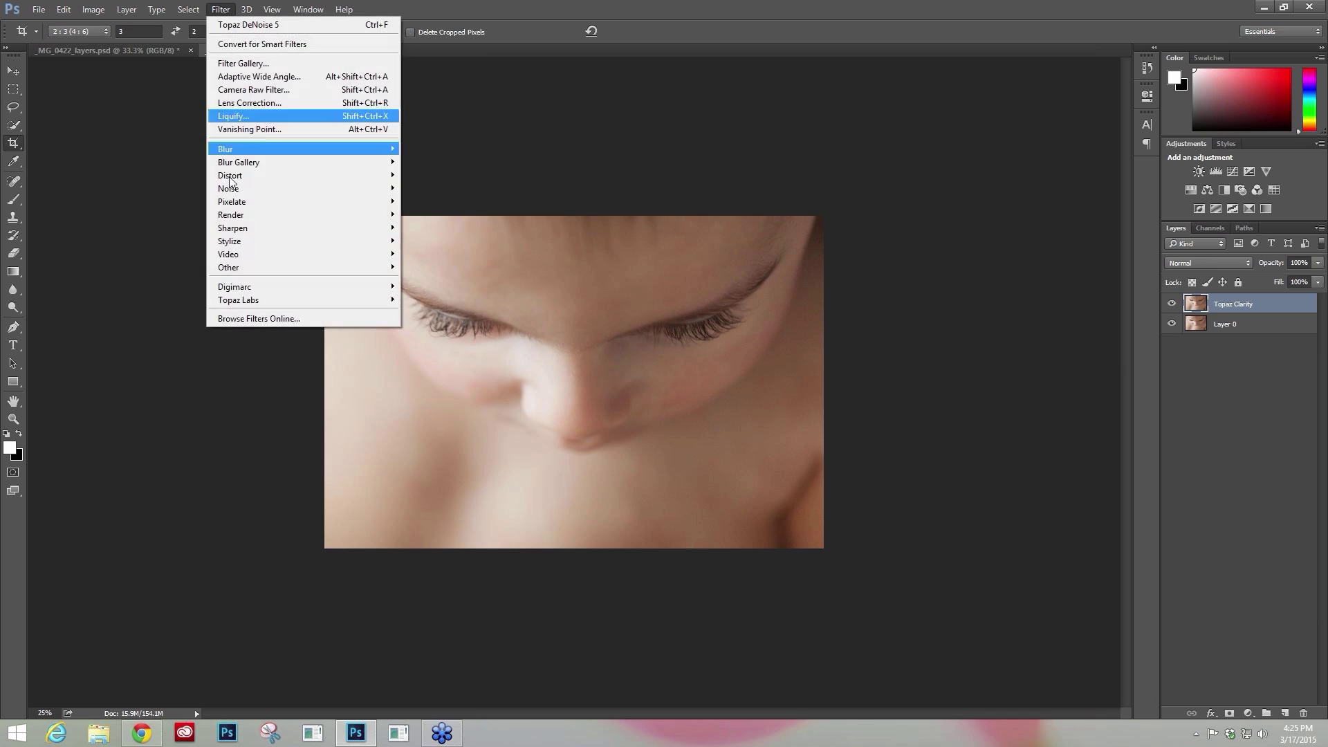
{"action": "mouse_move", "coordinate": [245, 300]}
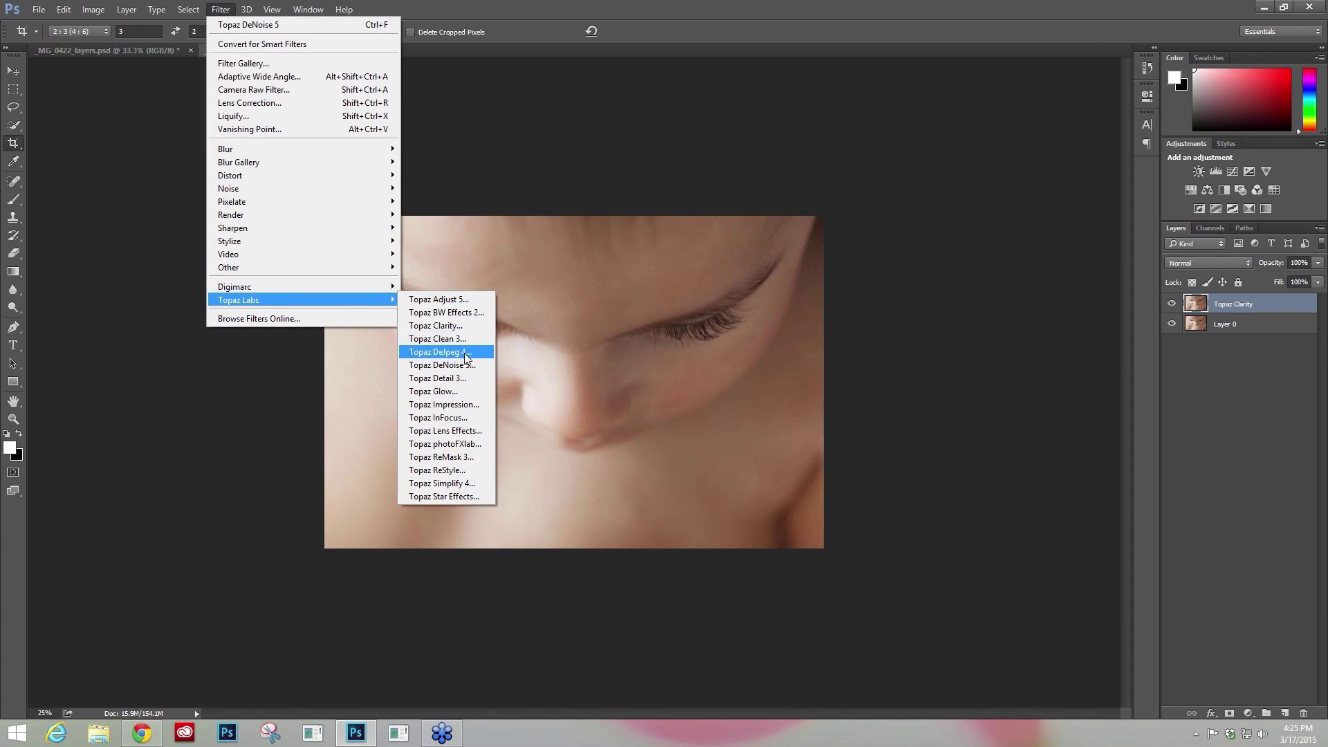
{"action": "left_click", "coordinate": [446, 325]}
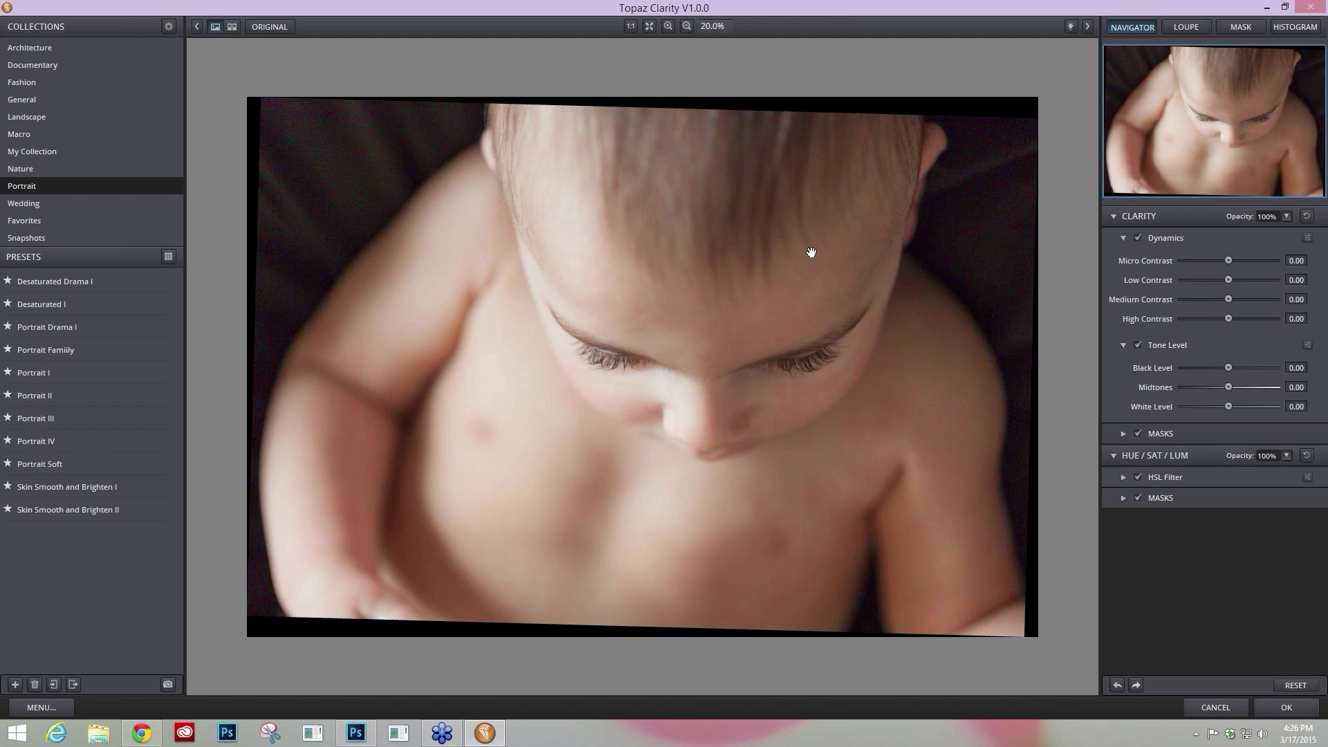
{"action": "left_click", "coordinate": [1207, 707]}
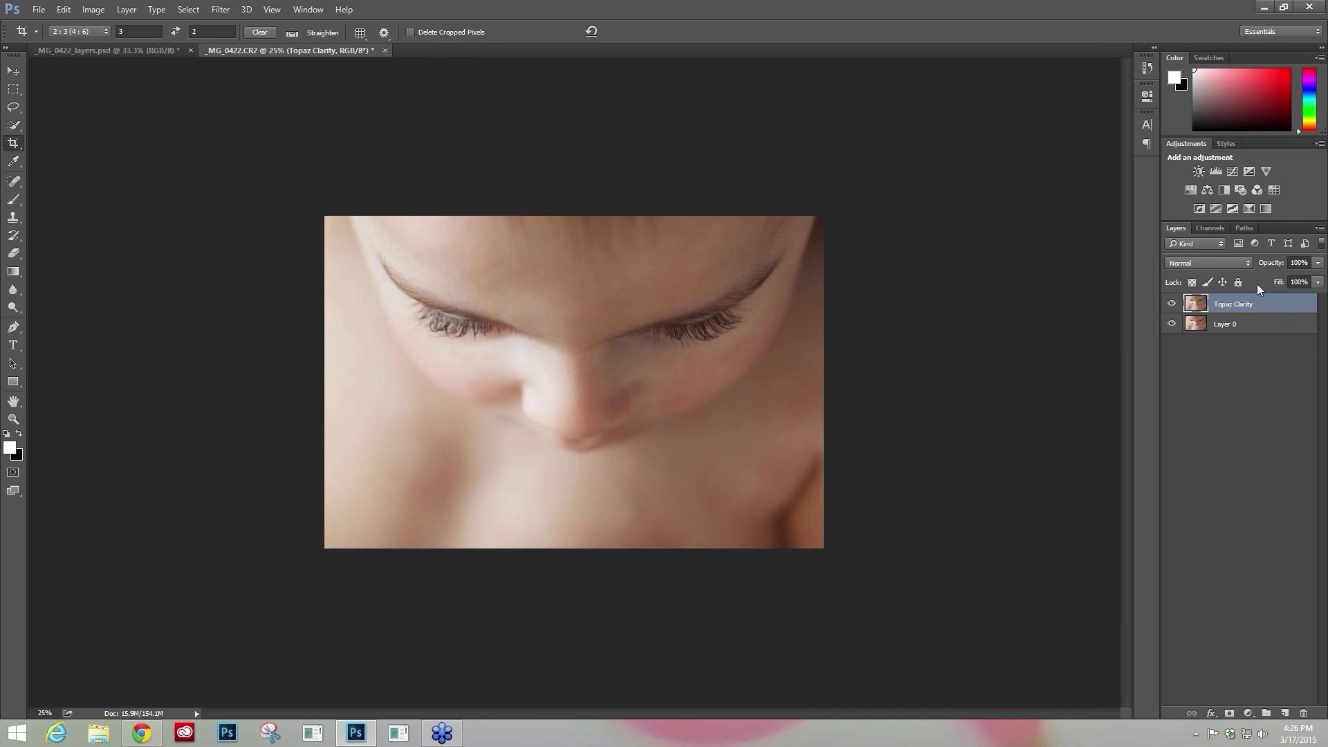
Rename the duplicated layer as Topaz DeNoise.
{"action": "double_click", "coordinate": [1226, 305]}
{"action": "left_click", "coordinate": [1258, 304]}
{"action": "key", "text": "BackSpace"}
{"action": "key", "text": "BackSpace"}
{"action": "key", "text": "BackSpace"}
{"action": "key", "text": "BackSpace"}
{"action": "type", "text": "DeNoise"}
{"action": "key", "text": "Return"}
Open the duplicated layer in the Topaz DeNoise 5 filter, skip the introduction and reset all noise settings.
{"action": "left_click", "coordinate": [231, 10]}
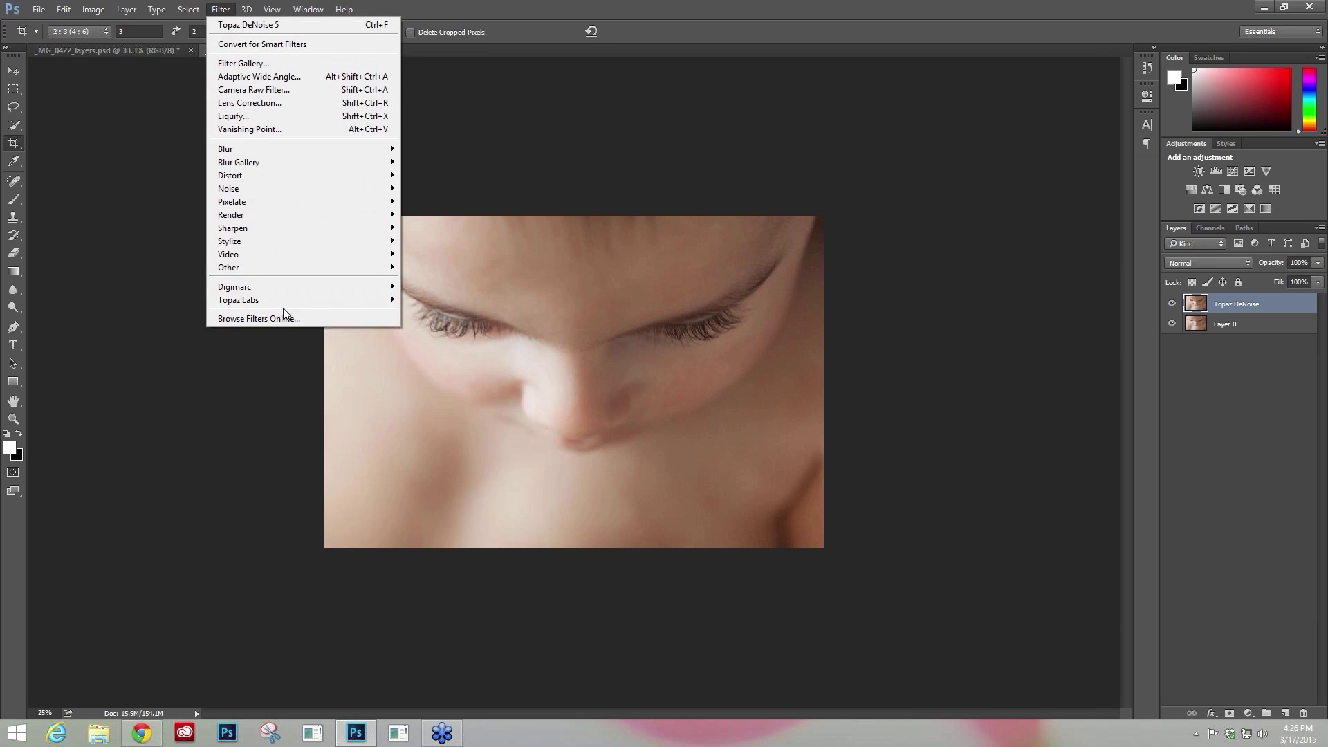
{"action": "mouse_move", "coordinate": [310, 300]}
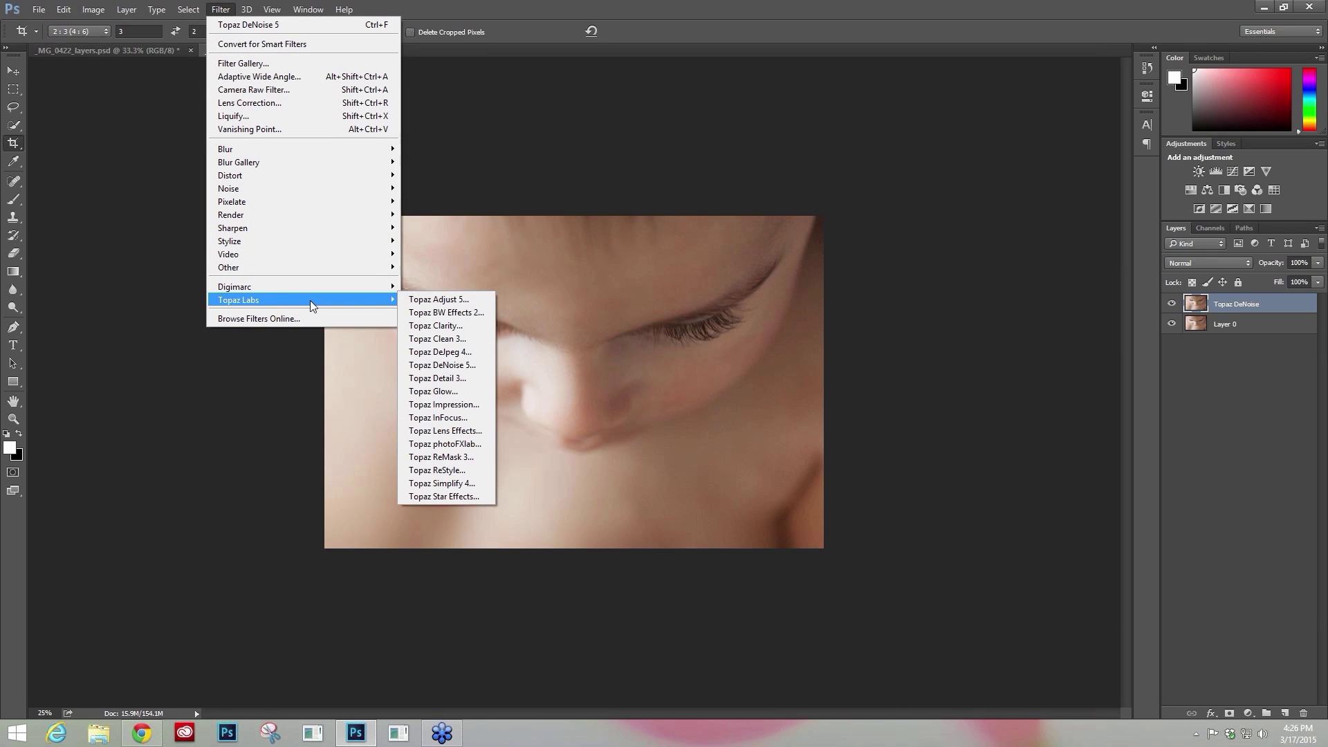
{"action": "left_click", "coordinate": [443, 365]}
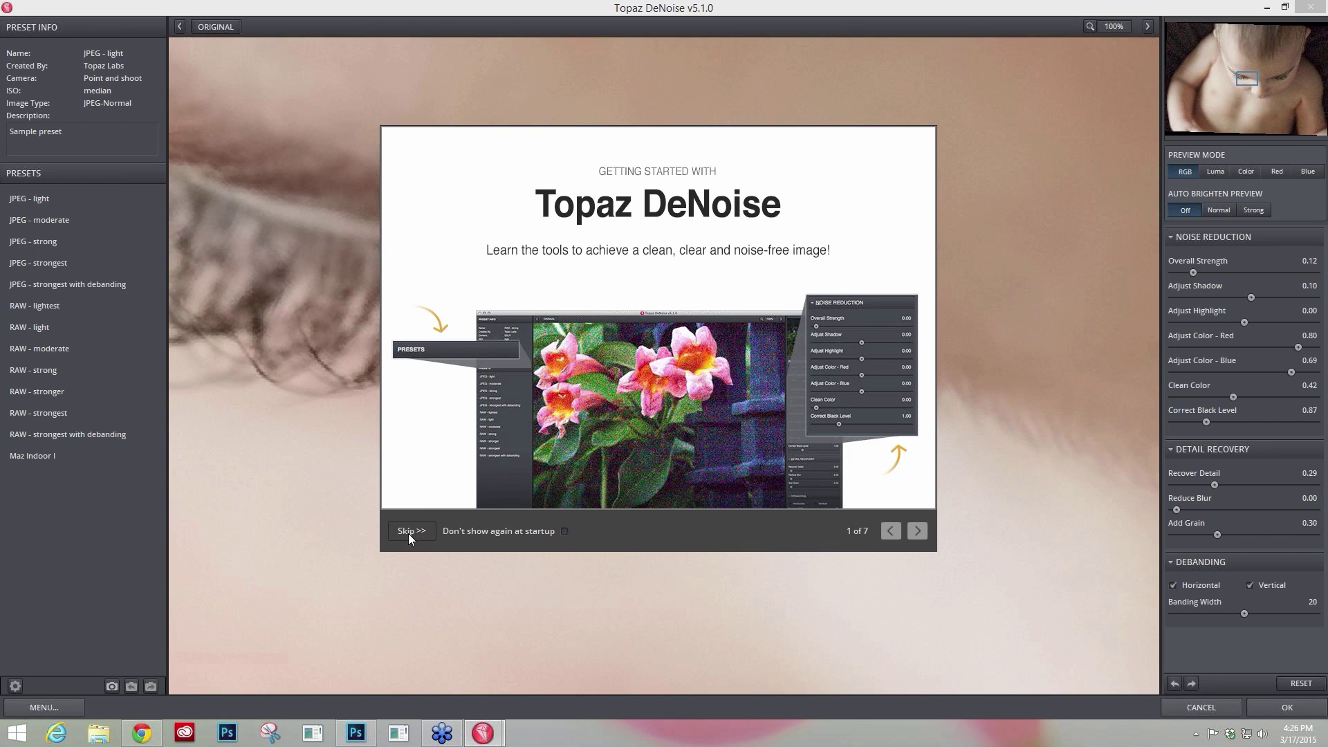
{"action": "left_click", "coordinate": [411, 531]}
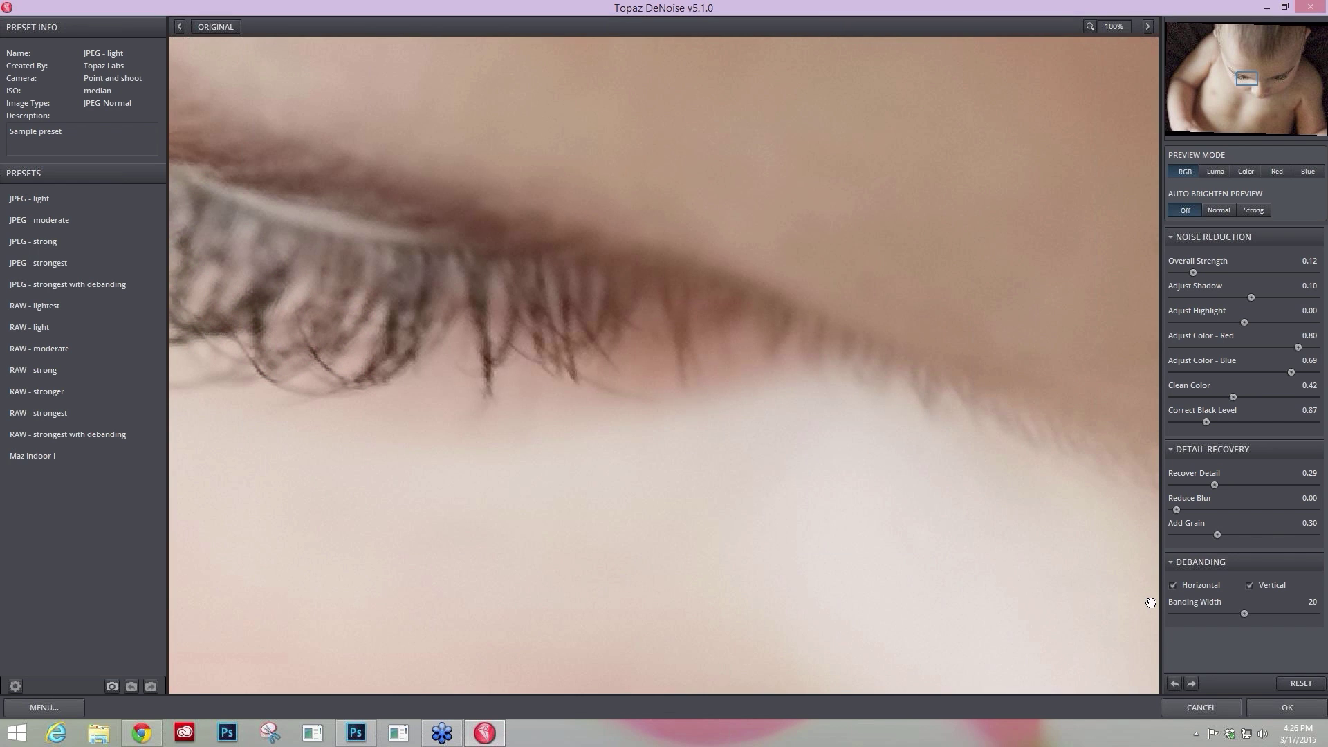
{"action": "left_click", "coordinate": [1301, 685]}
Examine the noise around the baby's eyelashes, nose and cheek at 100% zoom.
{"action": "left_click", "coordinate": [1114, 27]}
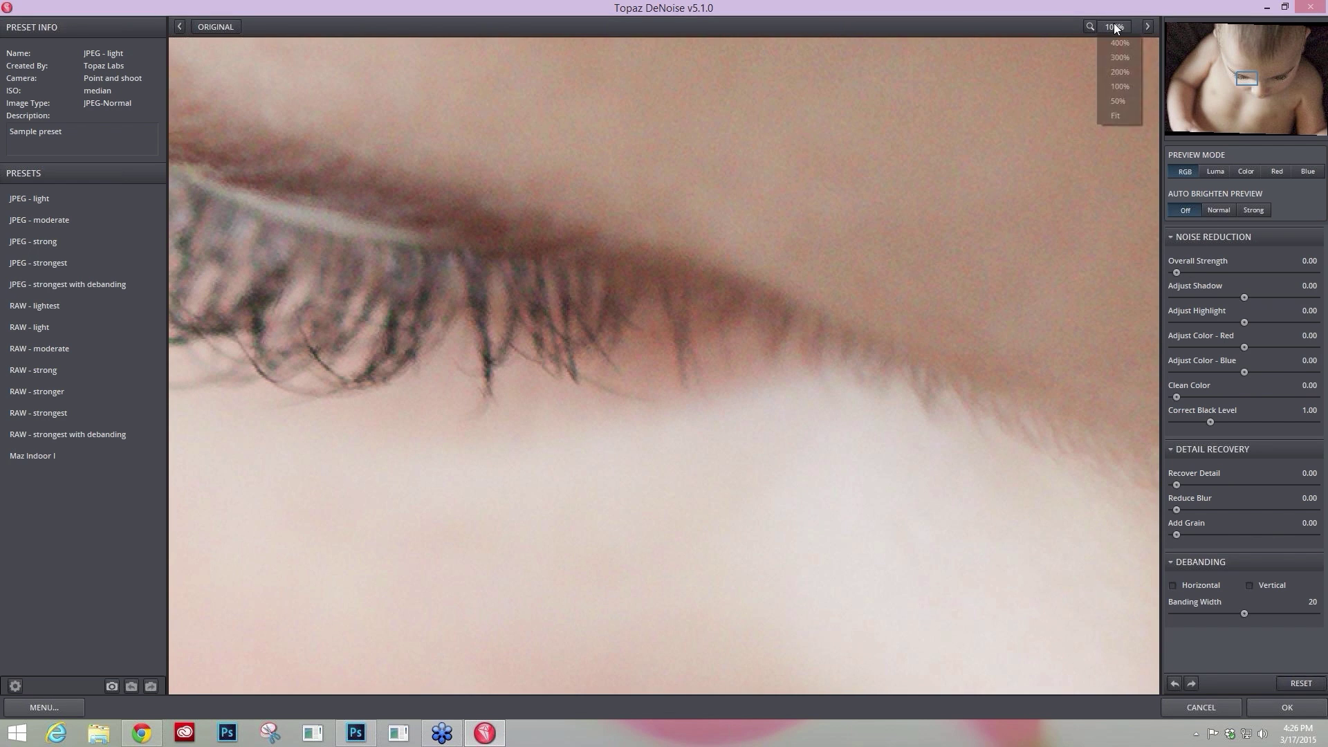
{"action": "left_click", "coordinate": [1122, 86]}
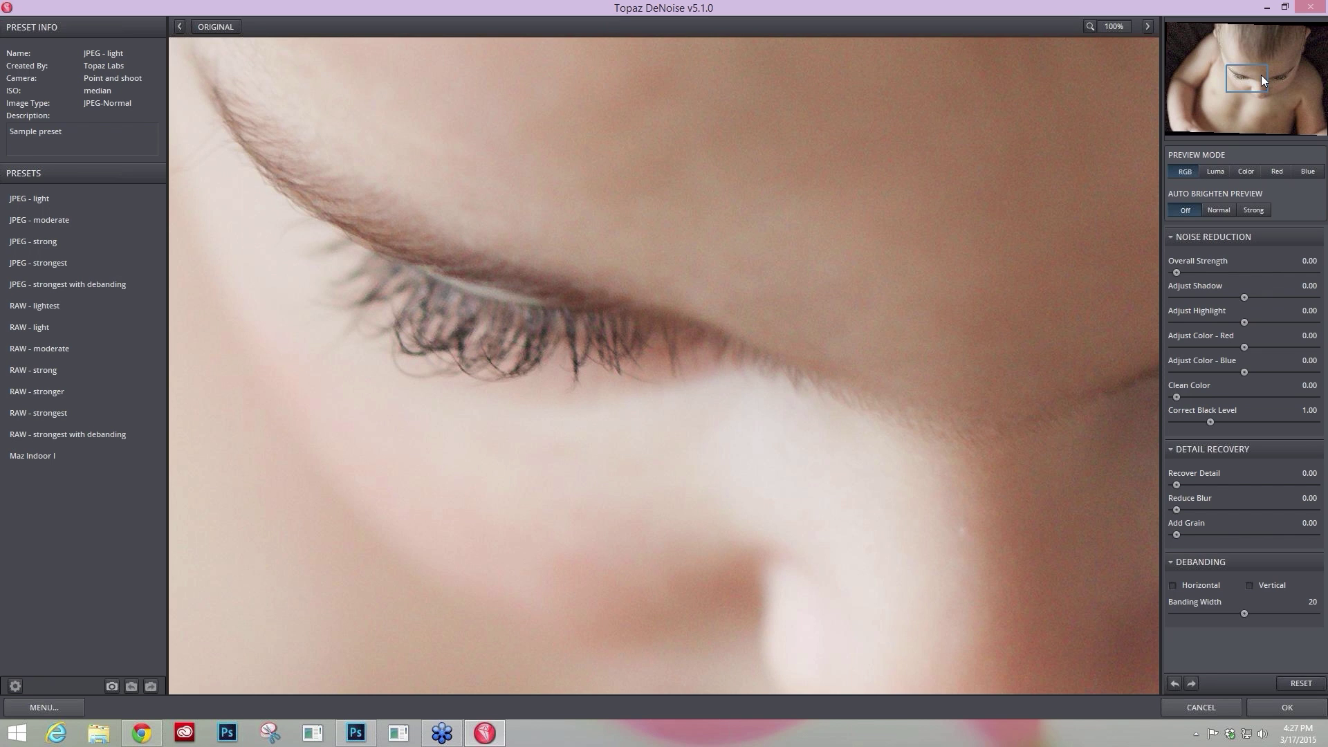
{"action": "left_click_drag", "start_coordinate": [1264, 75], "coordinate": [1288, 74]}
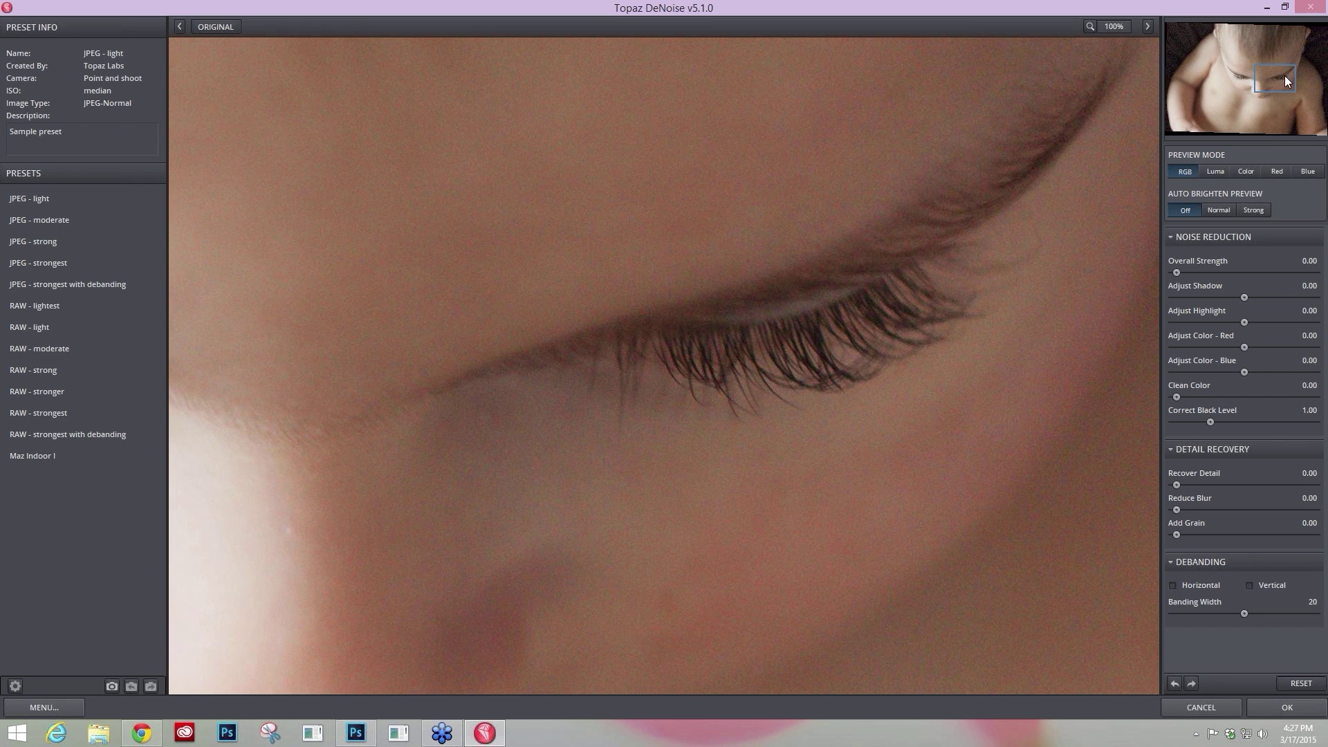
{"action": "left_click", "coordinate": [1275, 77]}
{"action": "left_click_drag", "start_coordinate": [1276, 77], "coordinate": [1293, 76]}
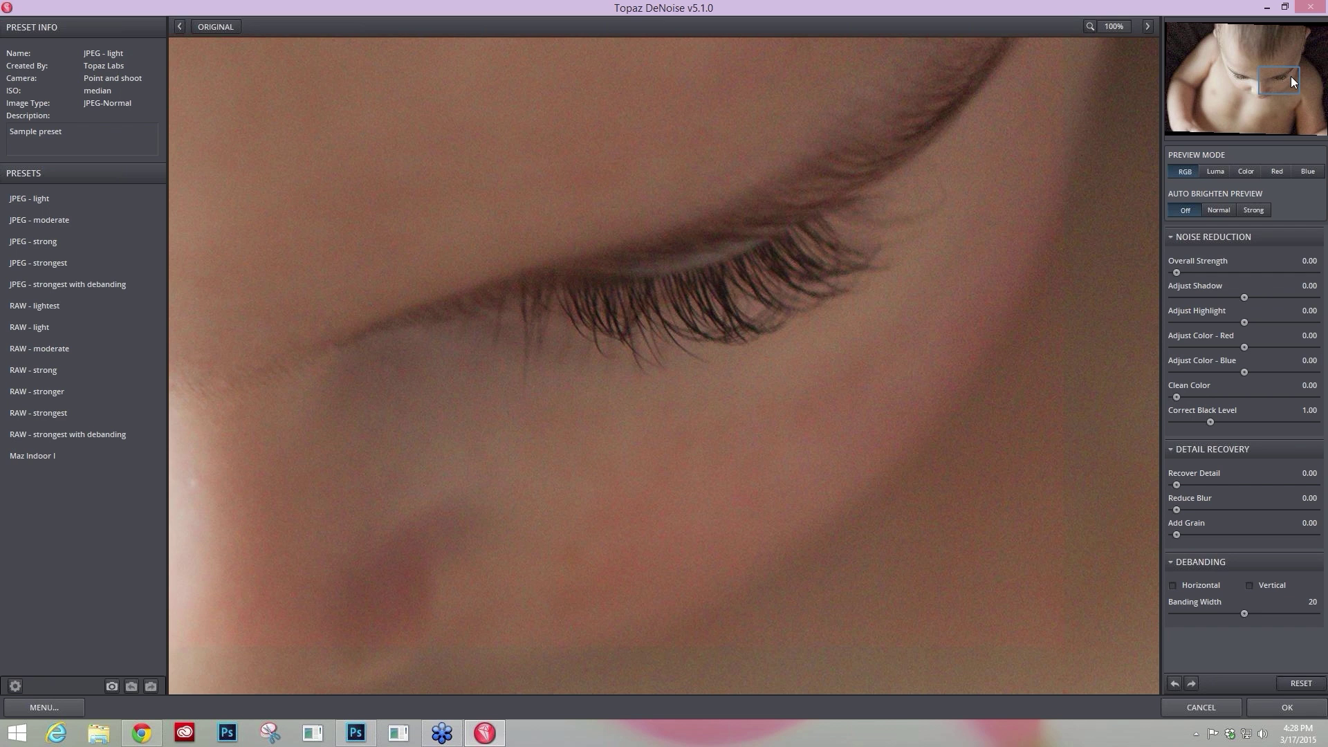
{"action": "left_click_drag", "start_coordinate": [1291, 76], "coordinate": [1281, 81]}
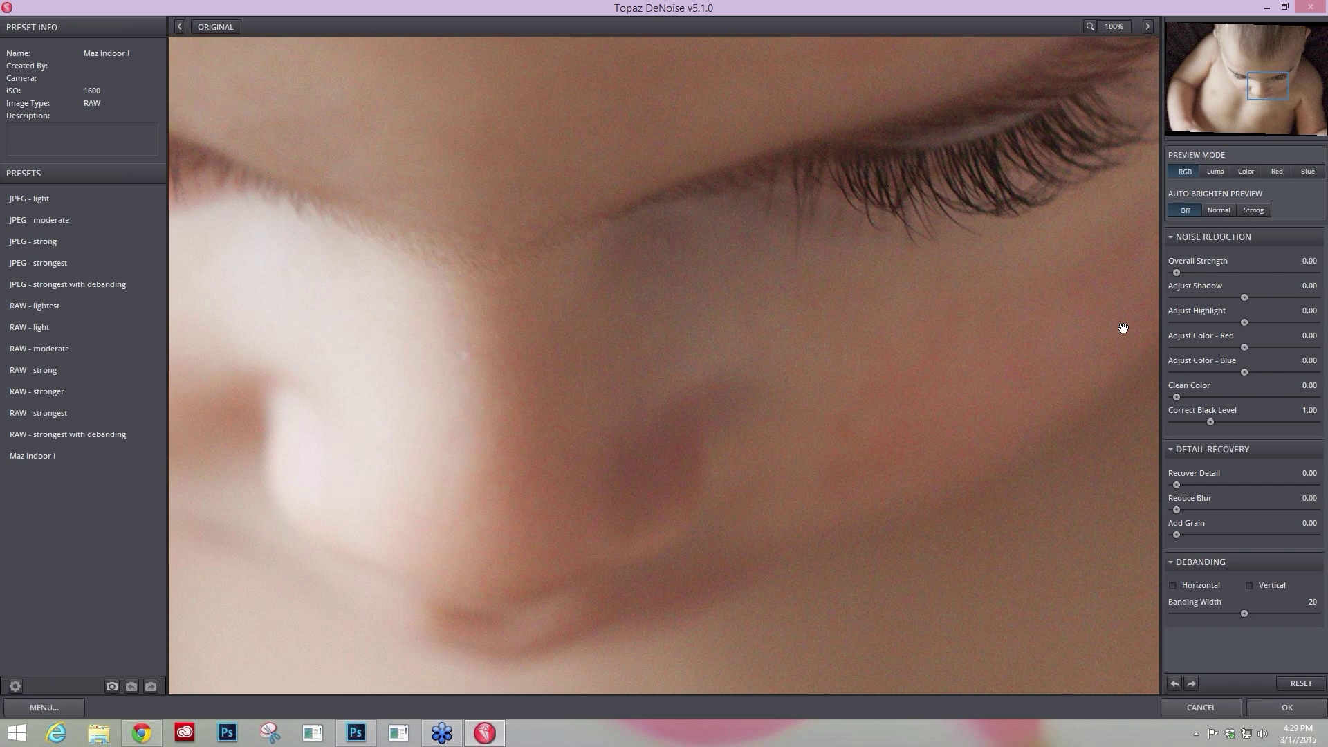
Collapse the three adjustment sections and preview the image in Luma mode with Strong auto brightening.
{"action": "left_click", "coordinate": [1171, 237]}
{"action": "left_click", "coordinate": [1171, 259]}
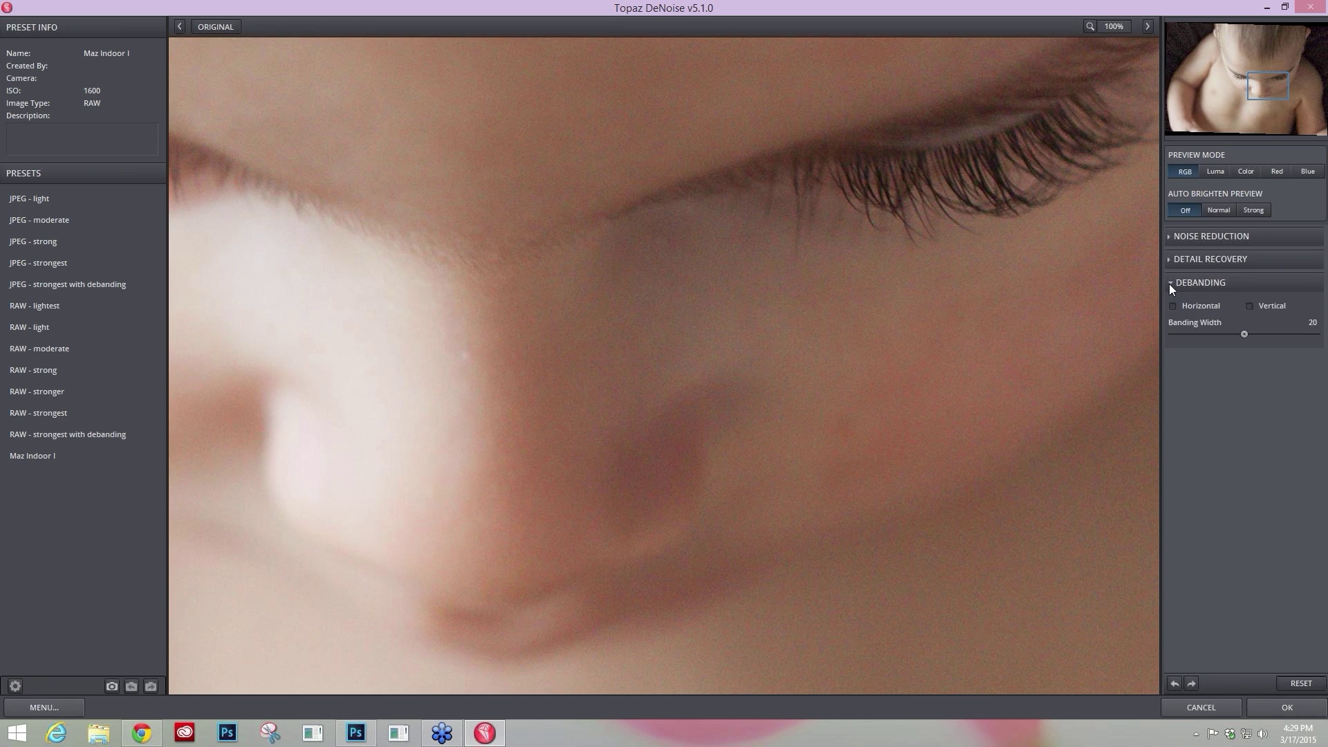
{"action": "left_click", "coordinate": [1171, 282]}
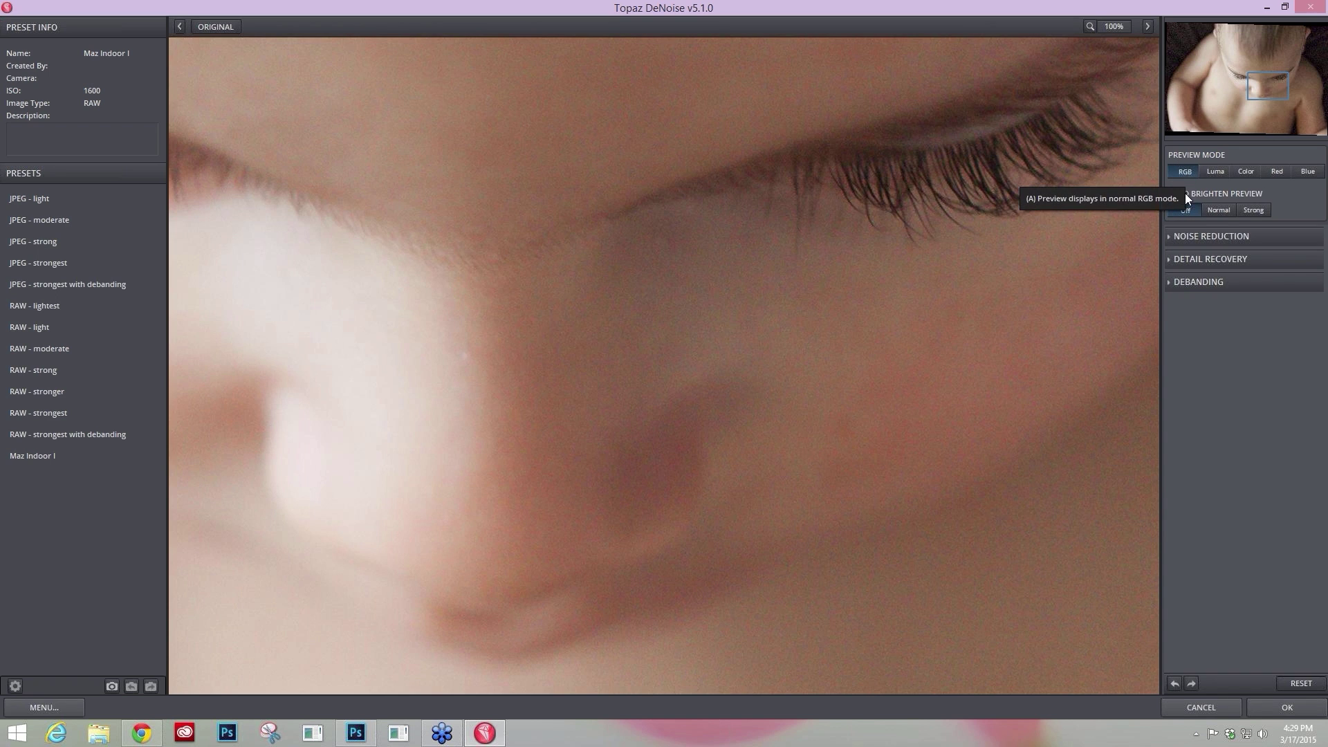
{"action": "left_click", "coordinate": [1213, 171]}
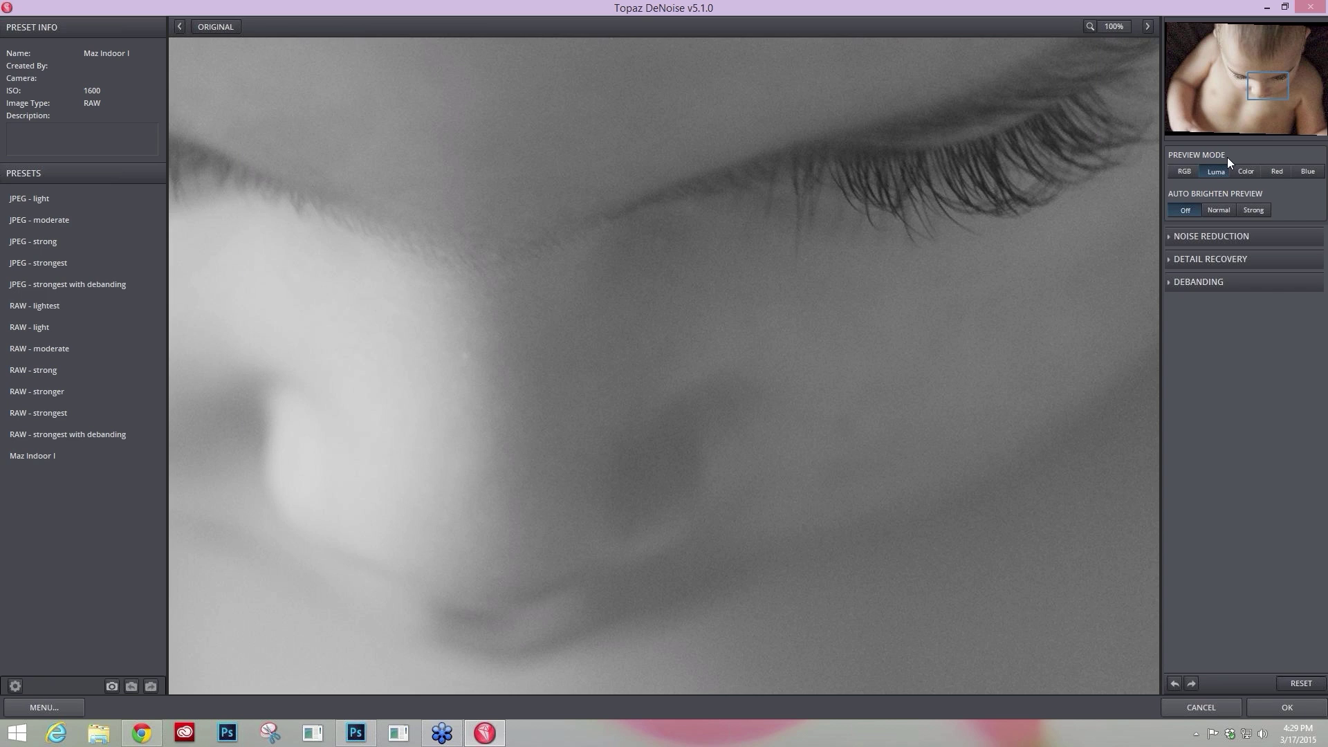
{"action": "left_click", "coordinate": [1248, 207]}
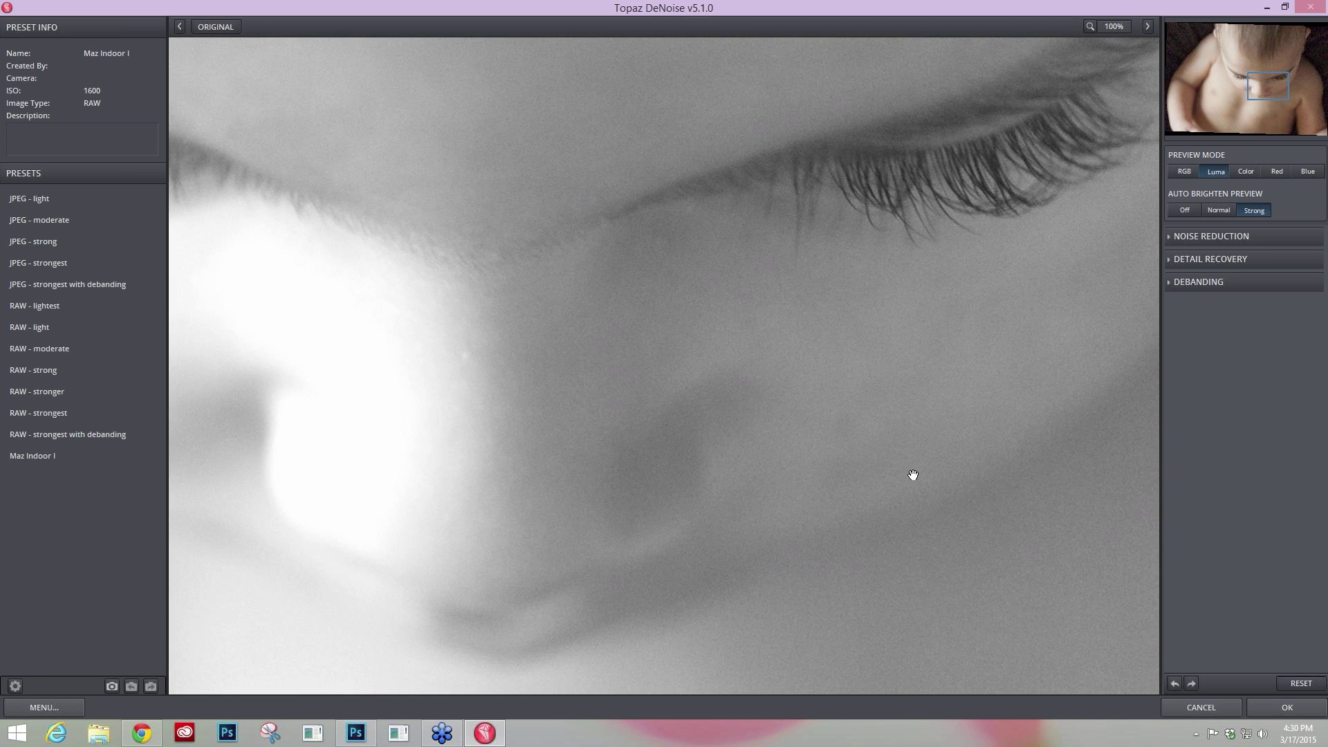
Set the noise reduction's Overall Strength to 0.11, Adjust Shadow to 0.04 and Adjust Highlight to -0.52.
{"action": "left_click", "coordinate": [1172, 239]}
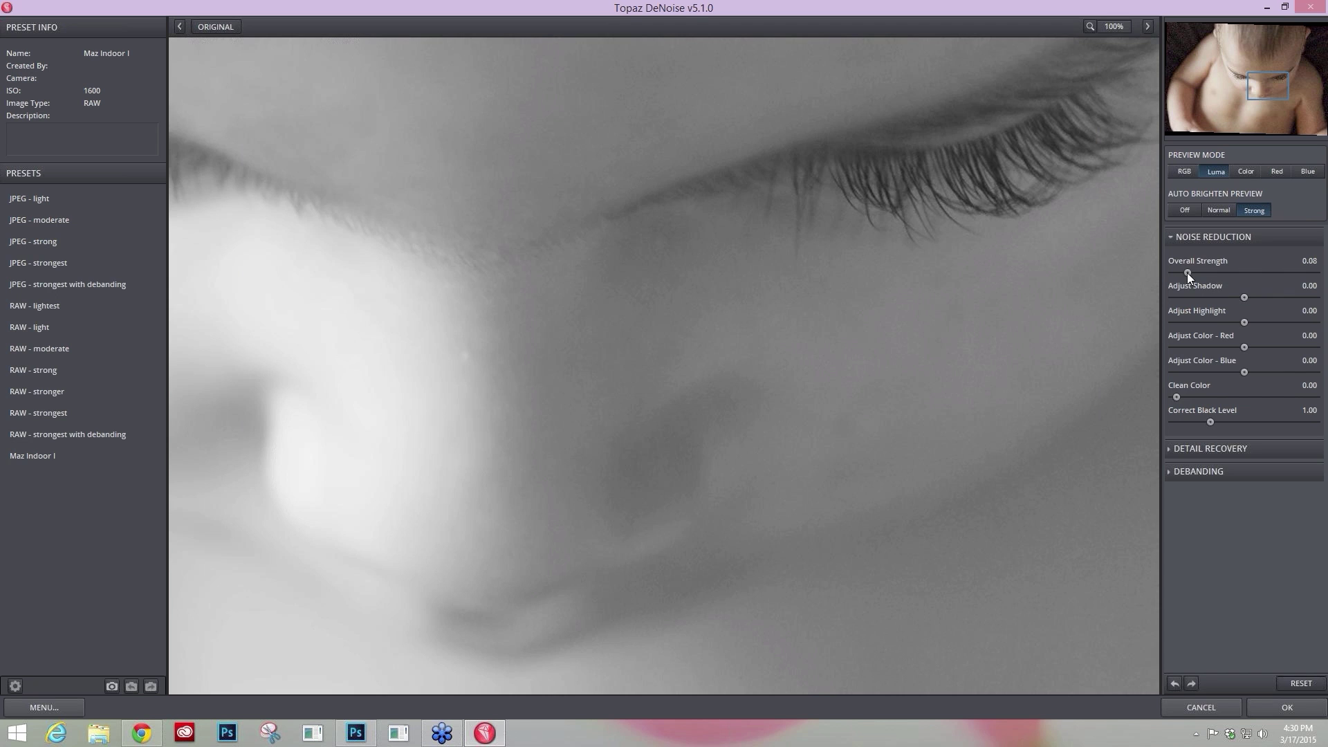
{"action": "left_click_drag", "start_coordinate": [1189, 272], "coordinate": [1193, 271]}
{"action": "left_click_drag", "start_coordinate": [1193, 272], "coordinate": [1189, 271]}
{"action": "left_click_drag", "start_coordinate": [1246, 297], "coordinate": [1248, 297]}
{"action": "left_click_drag", "start_coordinate": [1244, 323], "coordinate": [1219, 323]}
Preview the red channel and set Adjust Color - Red to 0.91, comparing against the original.
{"action": "left_click", "coordinate": [1276, 173]}
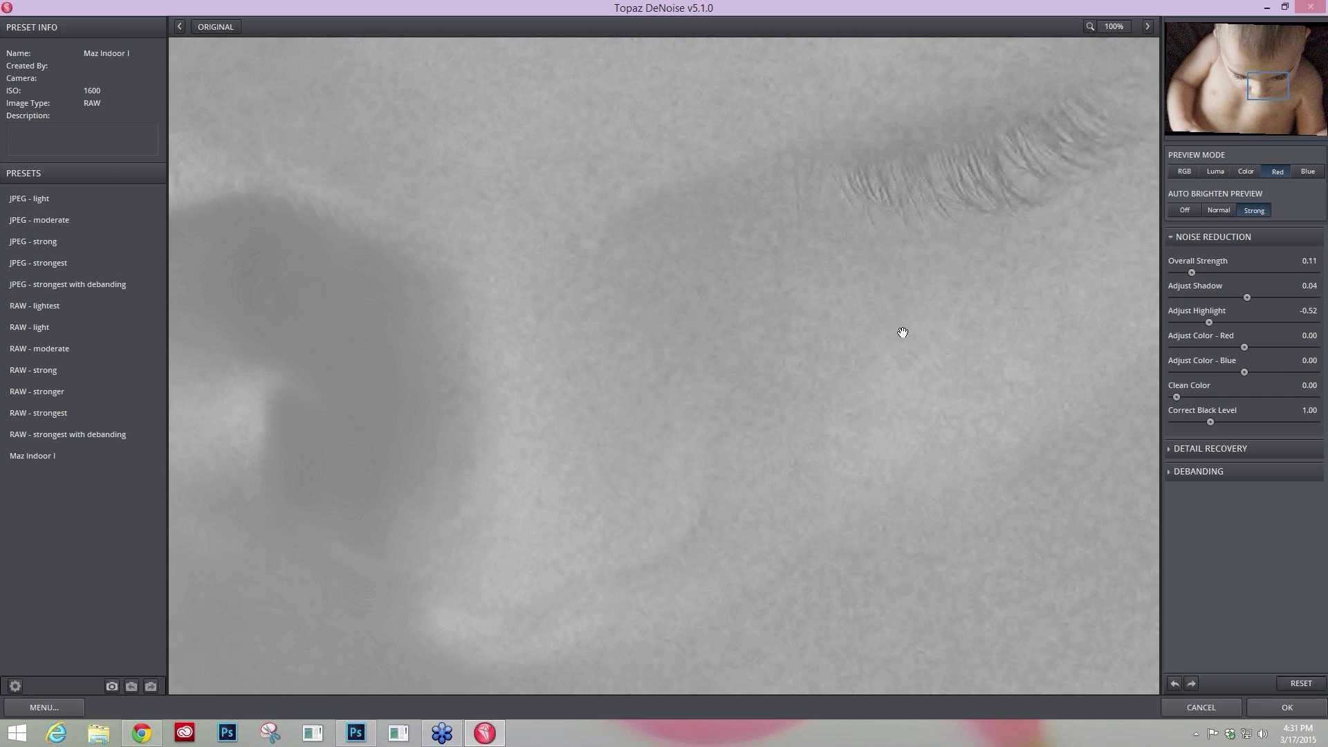
{"action": "key", "text": "space"}
{"action": "key", "text": "space"}
{"action": "left_click_drag", "start_coordinate": [1260, 346], "coordinate": [1264, 346]}
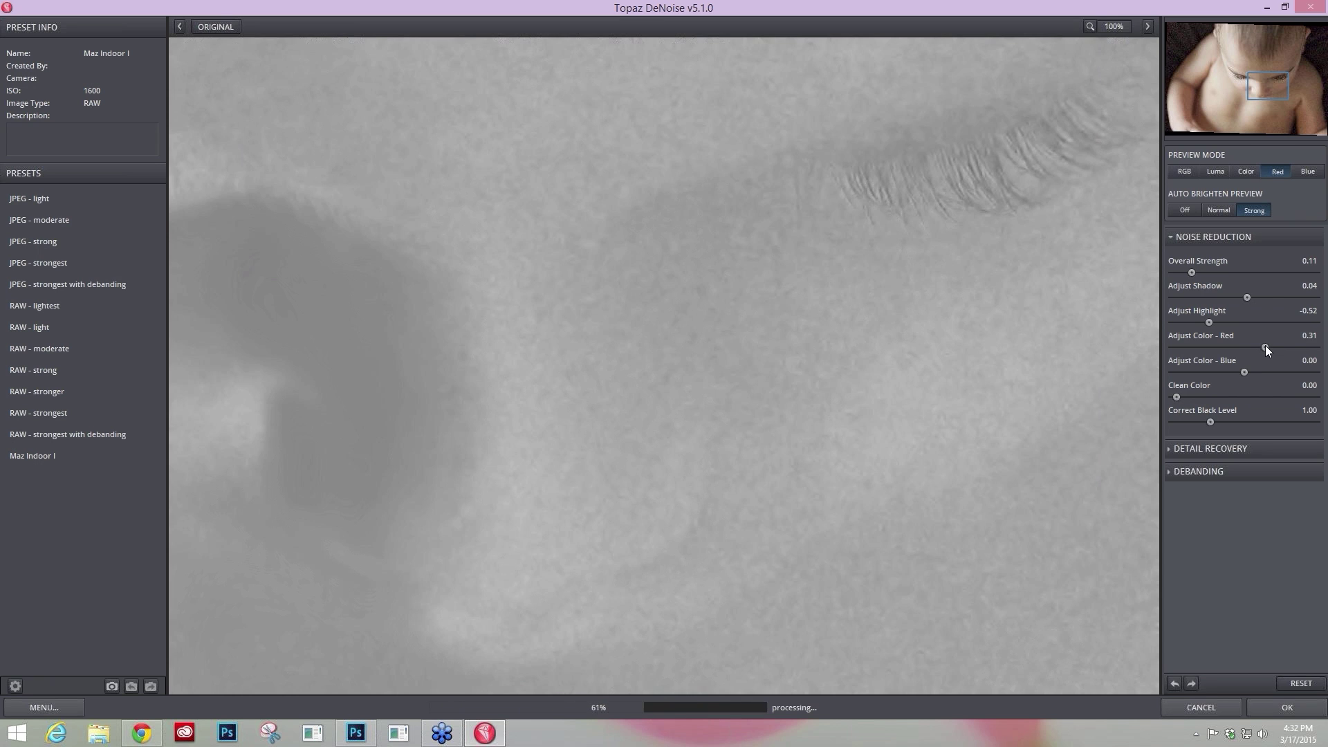
{"action": "left_click_drag", "start_coordinate": [1264, 346], "coordinate": [1281, 346]}
{"action": "left_click_drag", "start_coordinate": [1281, 346], "coordinate": [1296, 347]}
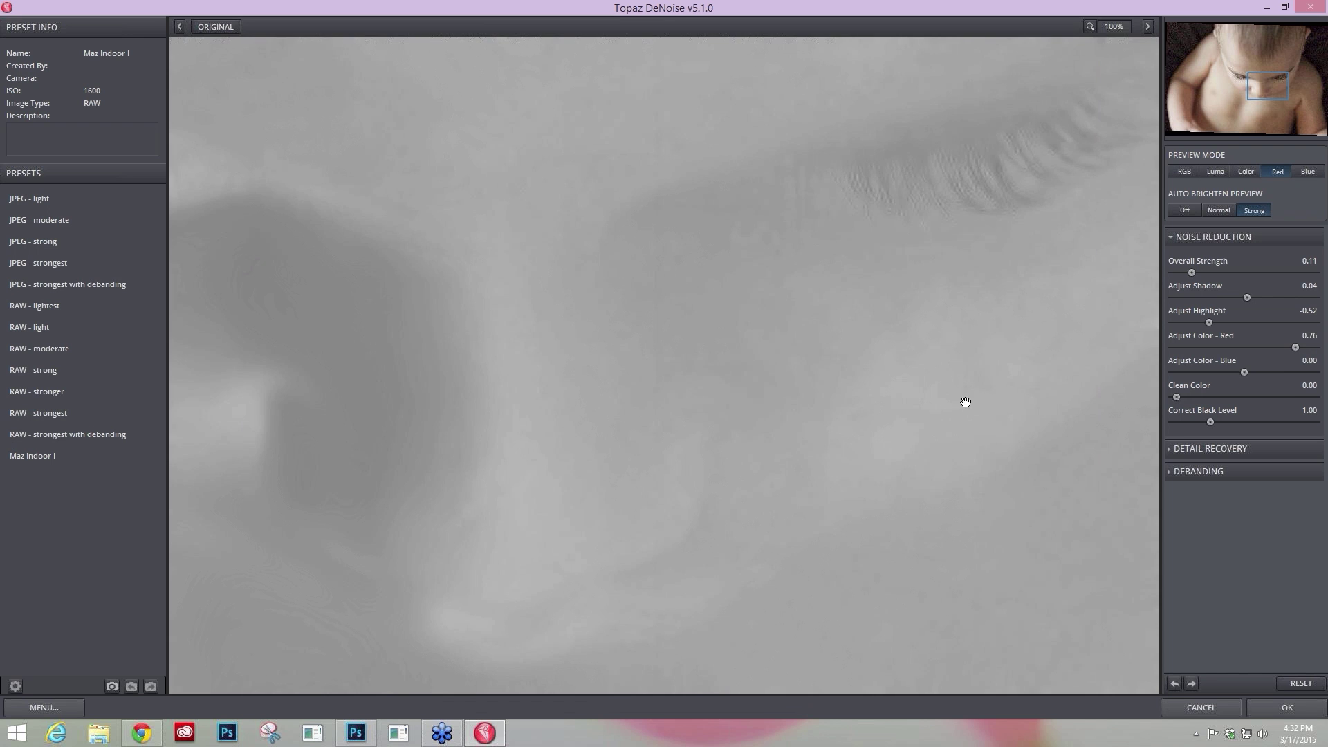
{"action": "left_click", "coordinate": [1026, 380]}
{"action": "left_click", "coordinate": [1027, 379]}
{"action": "left_click_drag", "start_coordinate": [1298, 348], "coordinate": [1306, 347]}
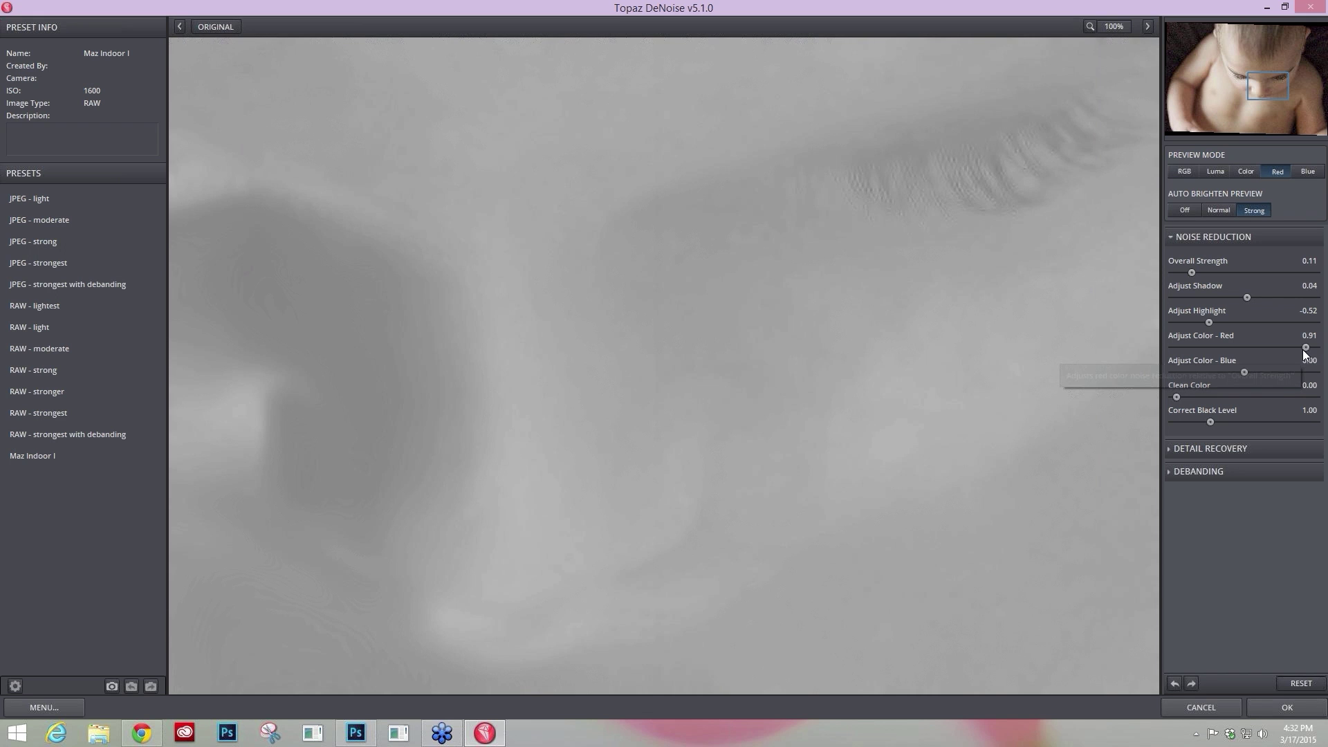
{"action": "key", "text": "space"}
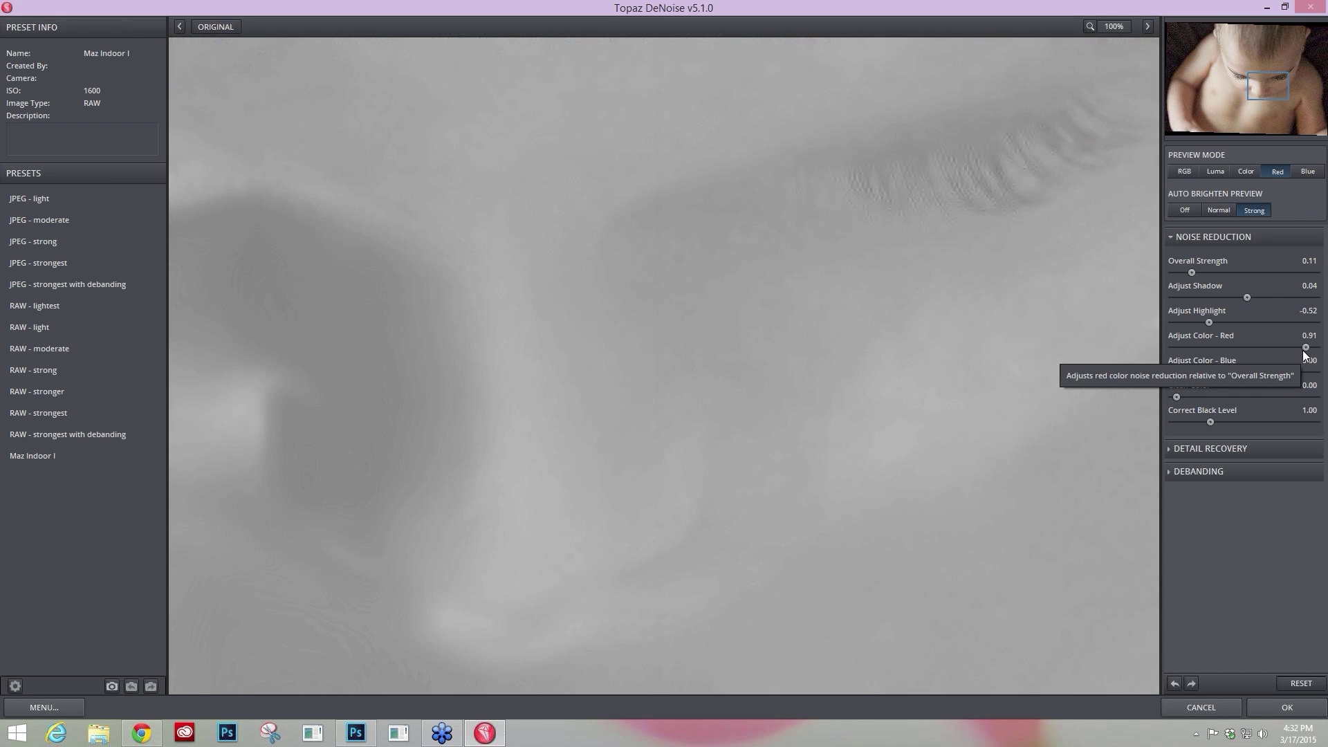
Preview the blue channel and set Adjust Color - Blue to 0.69.
{"action": "left_click", "coordinate": [1309, 173]}
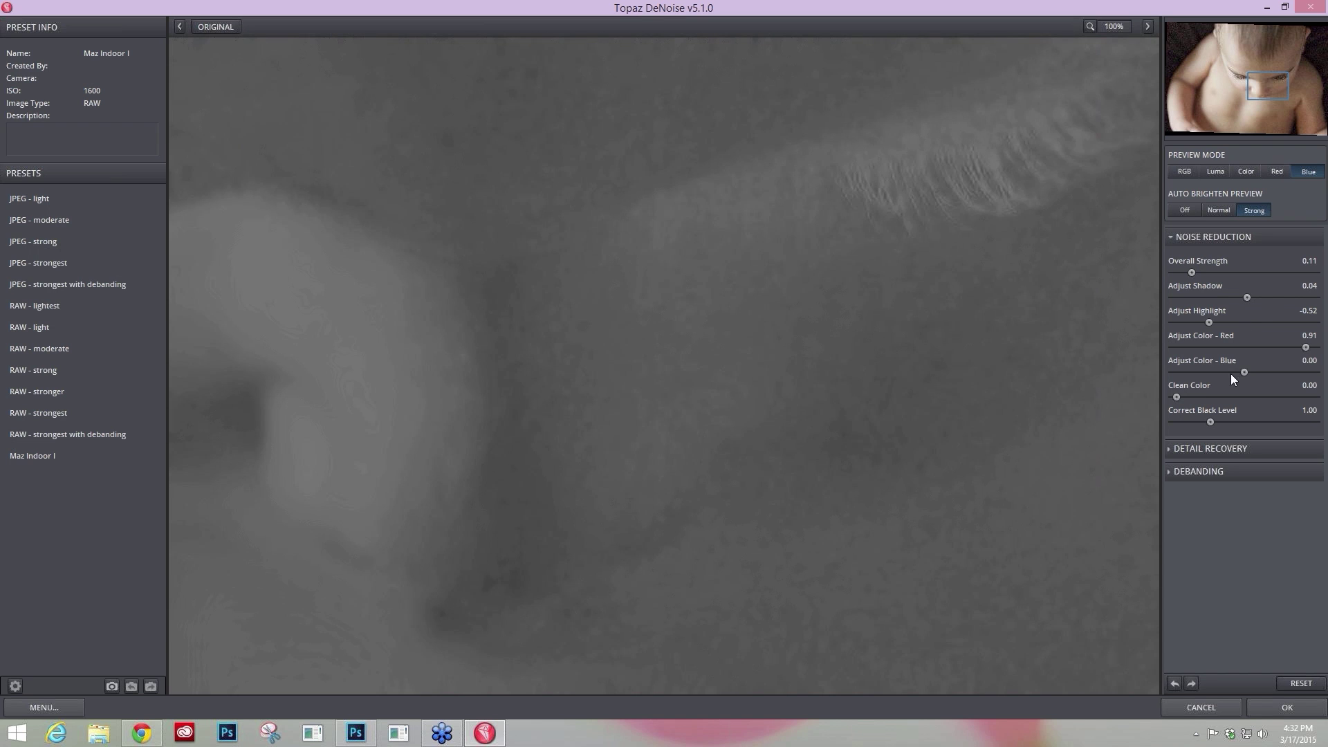
{"action": "left_click_drag", "start_coordinate": [1242, 373], "coordinate": [1292, 371]}
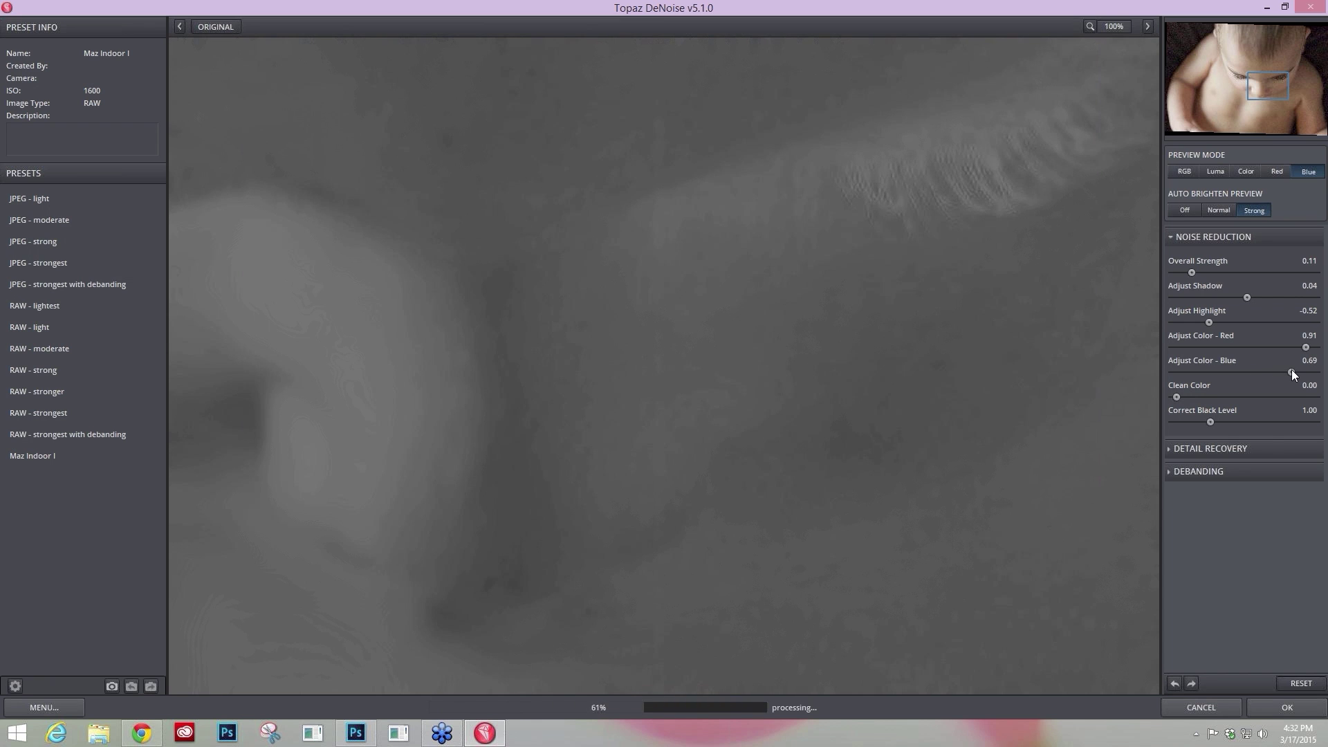
Set Adjust Color - Blue to 0.85 and switch the preview to Color mode.
{"action": "left_click_drag", "start_coordinate": [1292, 371], "coordinate": [1302, 372]}
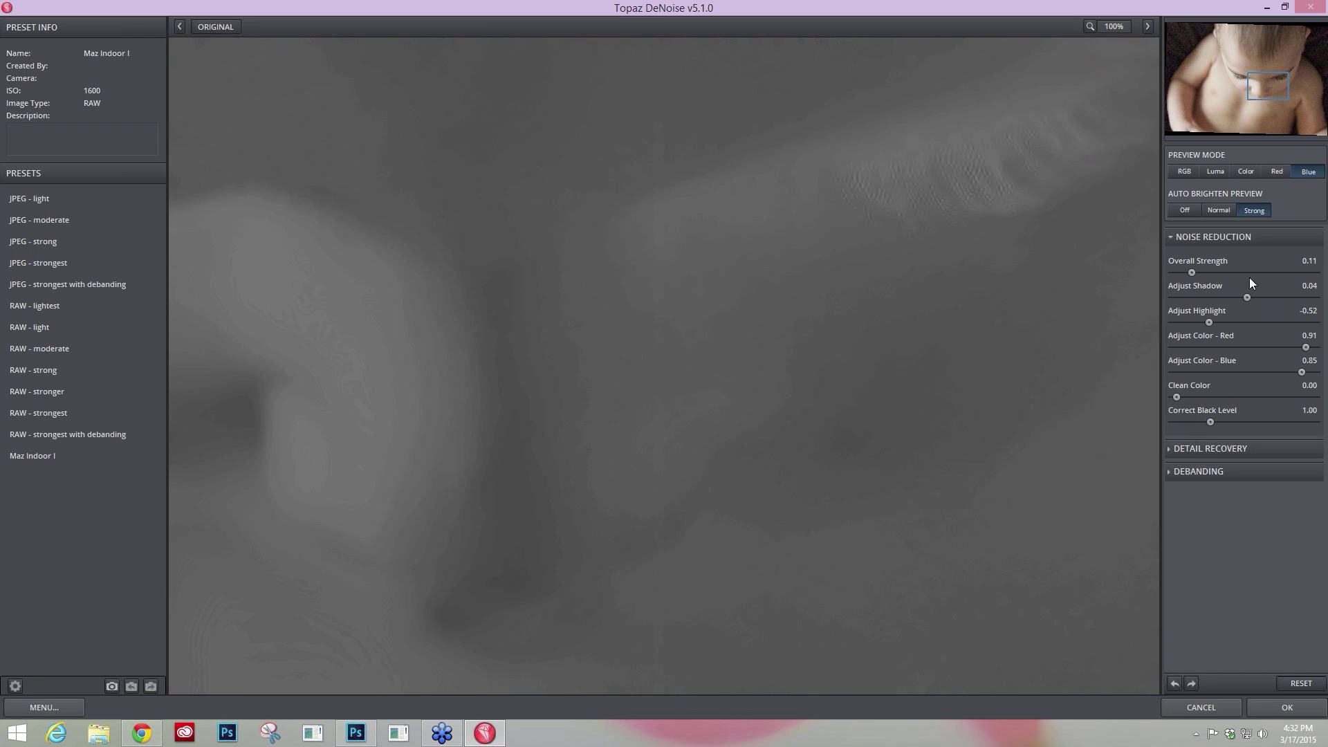
{"action": "left_click", "coordinate": [1246, 170]}
{"action": "left_click", "coordinate": [1244, 171]}
{"action": "left_click", "coordinate": [1246, 170]}
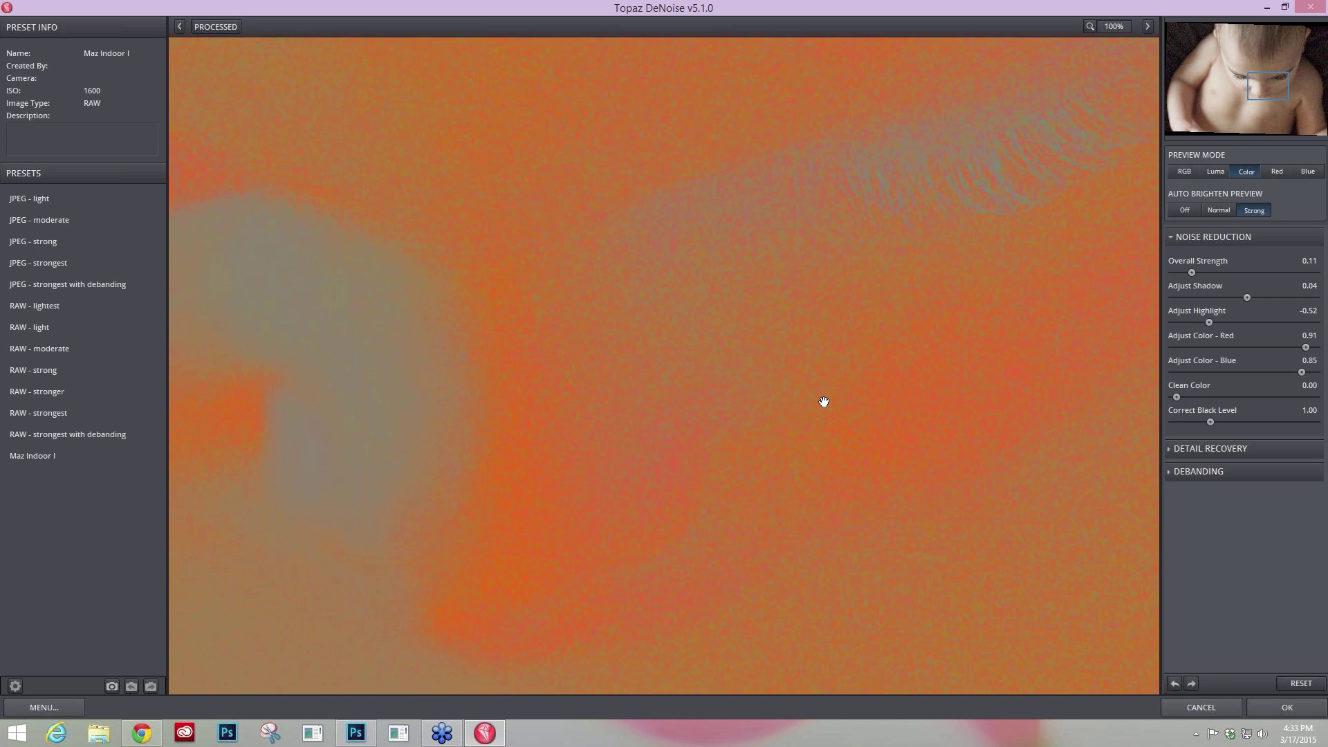
Compare the Color preview with the original around the eyelashes and set Clean Color to 0.31.
{"action": "left_click", "coordinate": [824, 401]}
{"action": "left_click", "coordinate": [826, 401]}
{"action": "left_click", "coordinate": [824, 401]}
{"action": "left_click", "coordinate": [1050, 230]}
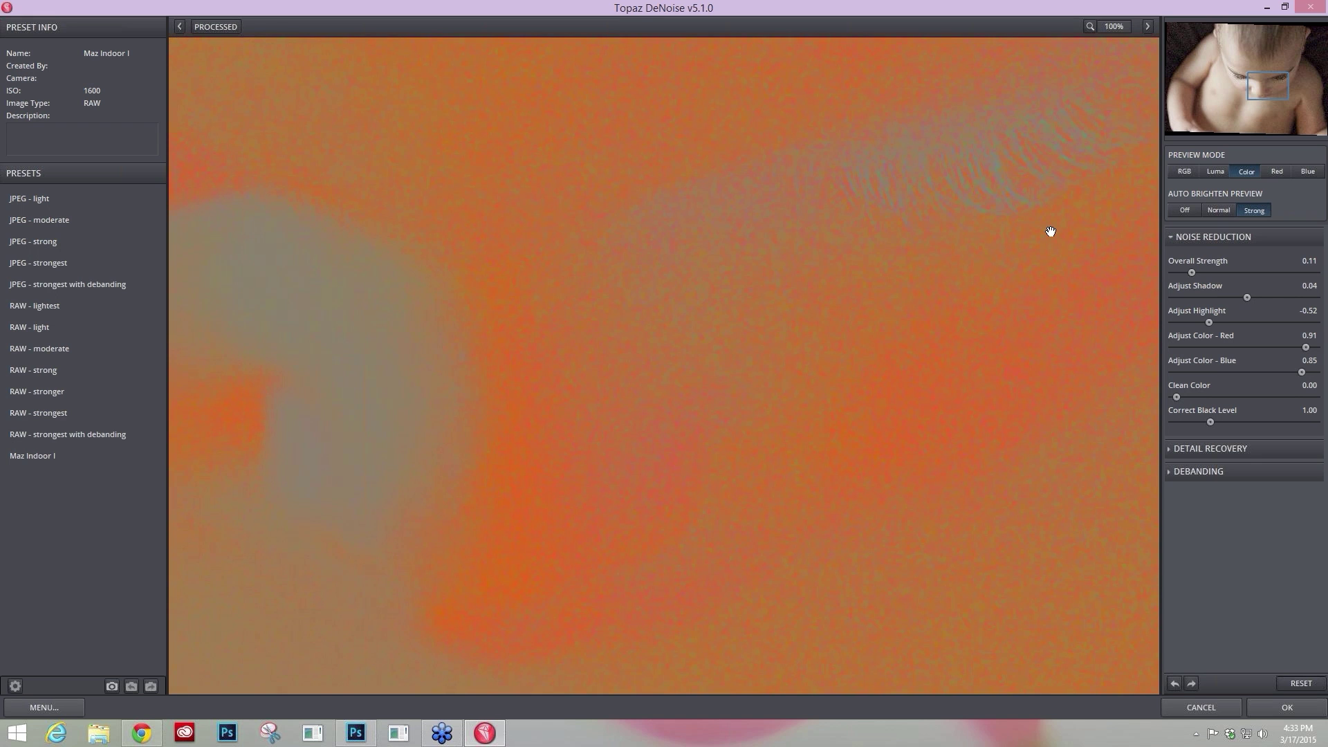
{"action": "left_click", "coordinate": [999, 143]}
{"action": "left_click", "coordinate": [1023, 196]}
{"action": "left_click", "coordinate": [953, 159]}
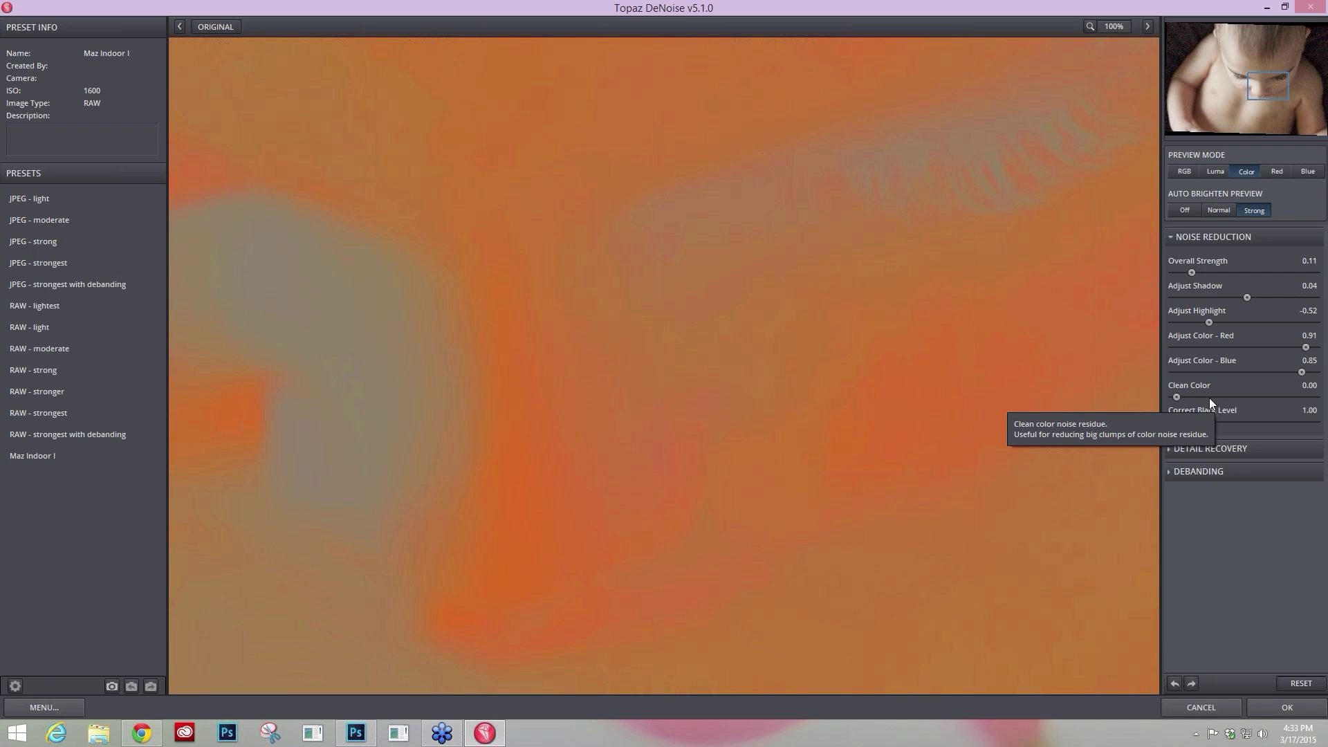
{"action": "left_click_drag", "start_coordinate": [1176, 396], "coordinate": [1217, 396]}
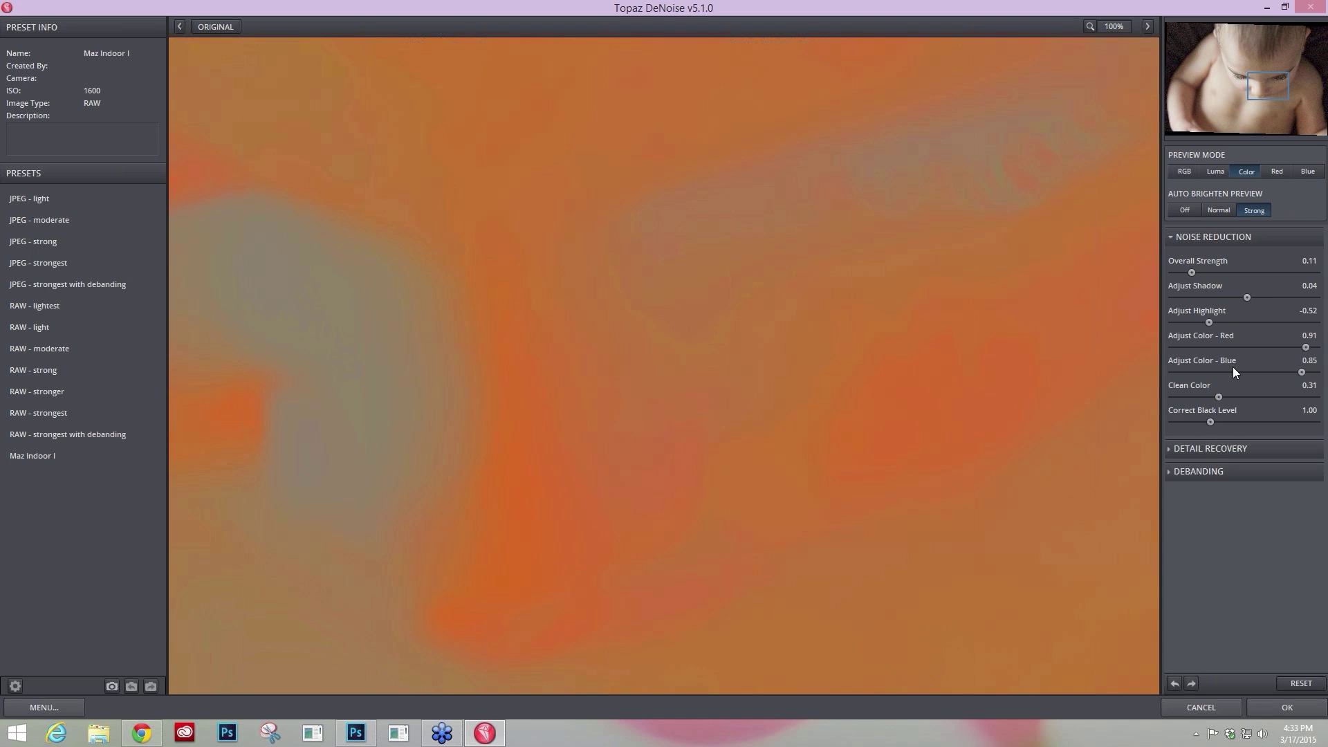
Return the preview to RGB with auto brightening off and inspect both eyes.
{"action": "left_click", "coordinate": [1183, 173]}
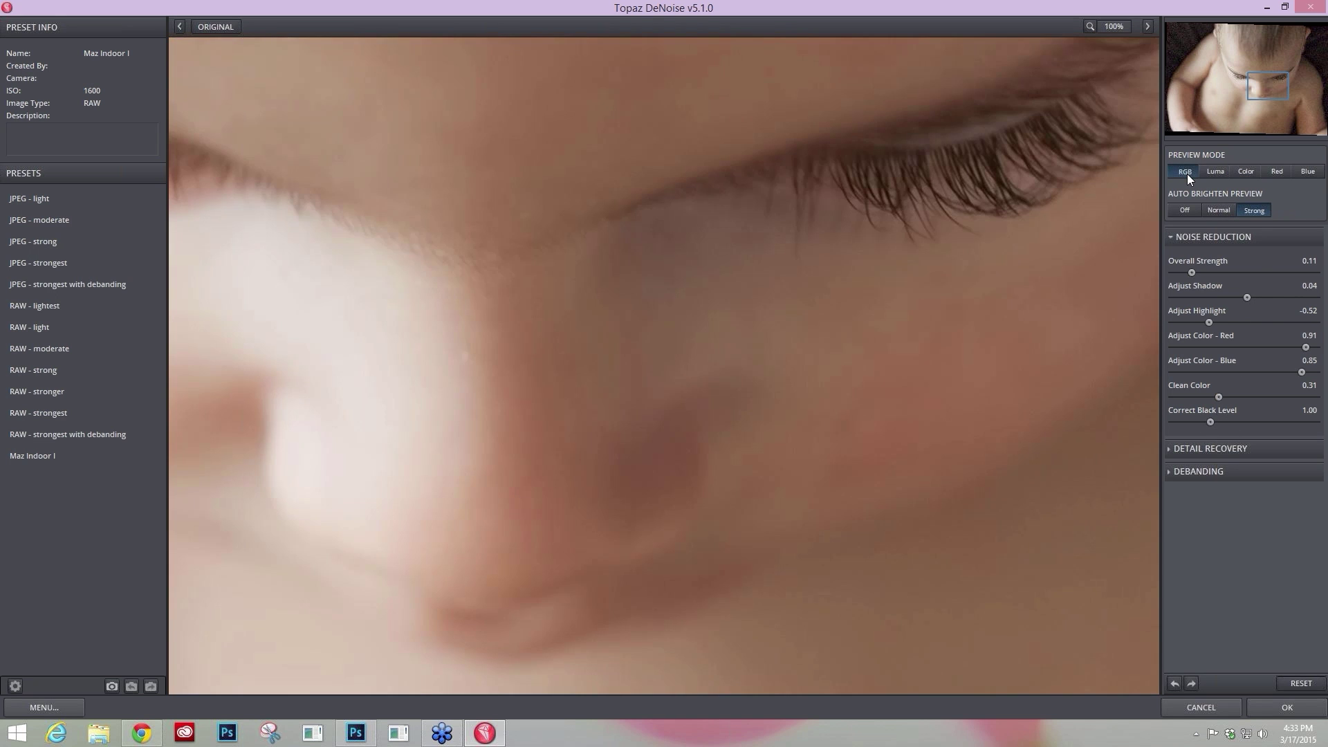
{"action": "left_click", "coordinate": [1174, 210]}
{"action": "left_click", "coordinate": [1242, 89]}
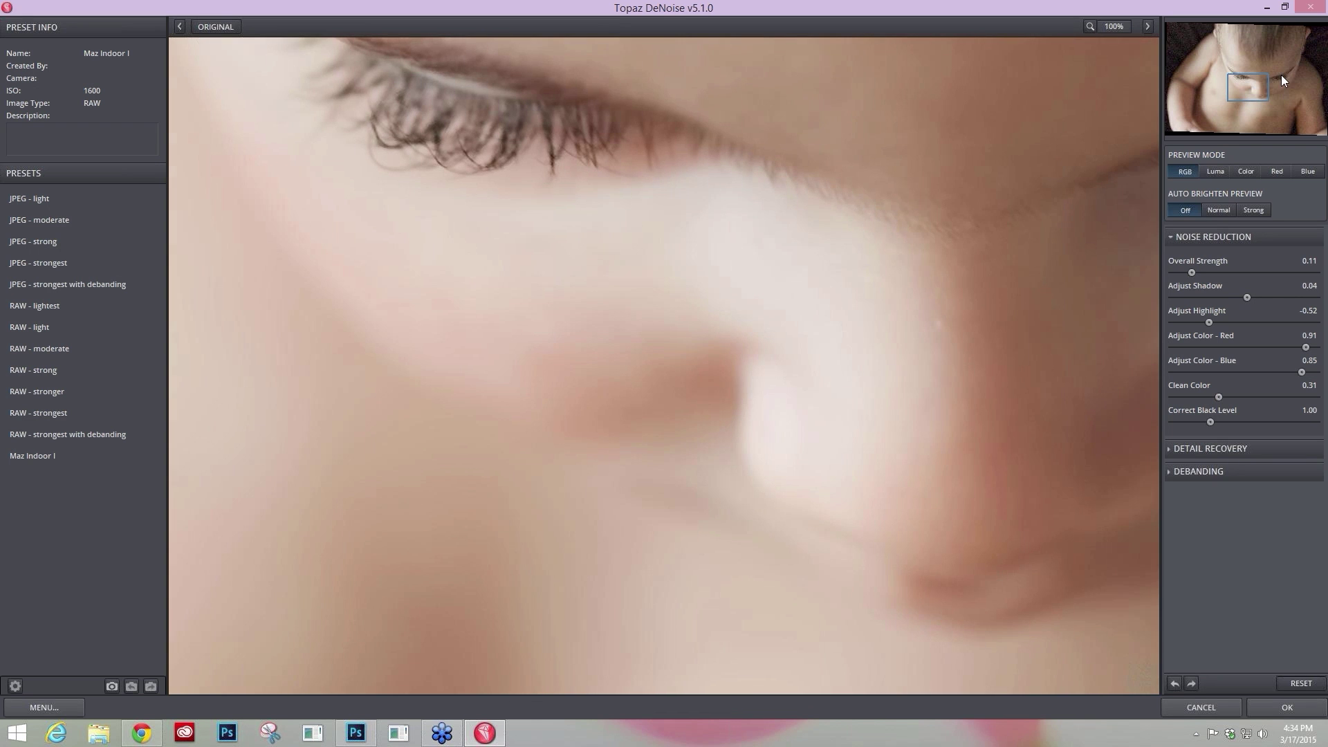
{"action": "left_click", "coordinate": [1281, 74]}
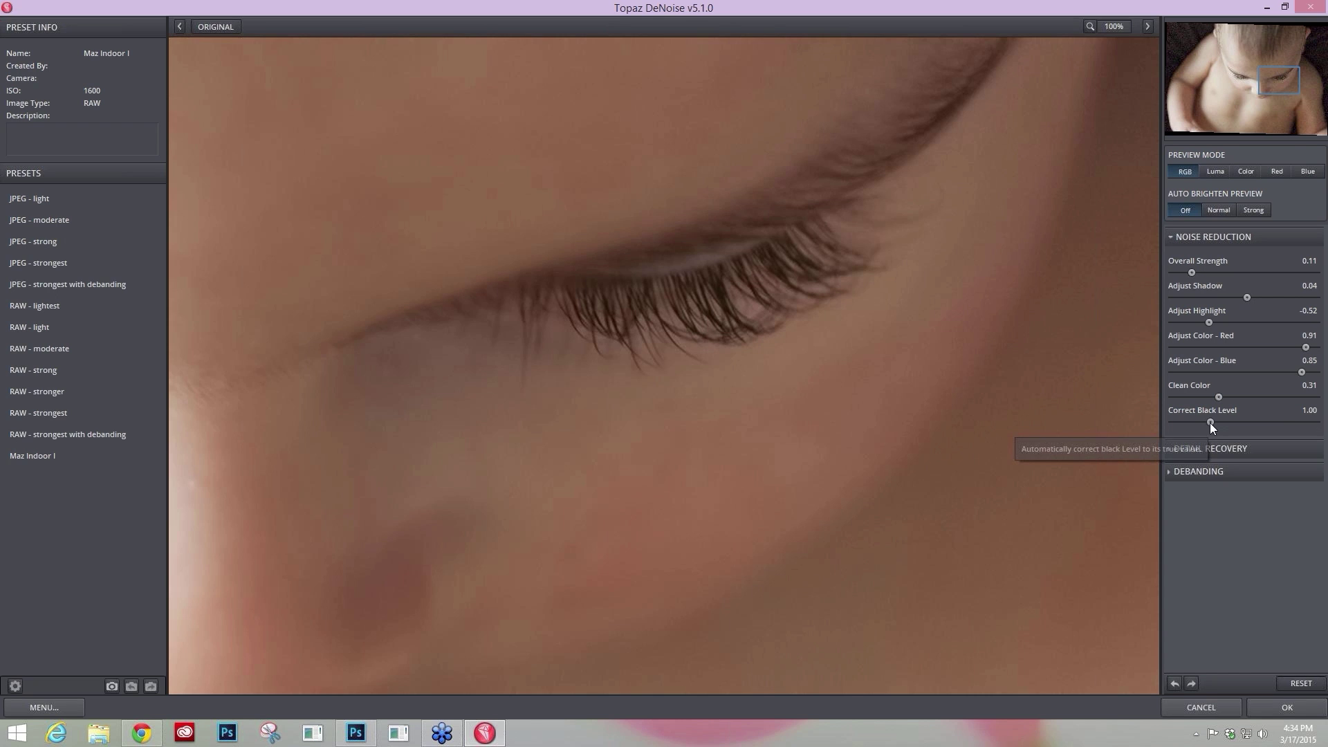
Test Correct Black Level at 0.00 near the dark background beside the face, and set it to 0.99.
{"action": "left_click_drag", "start_coordinate": [1209, 422], "coordinate": [1156, 421]}
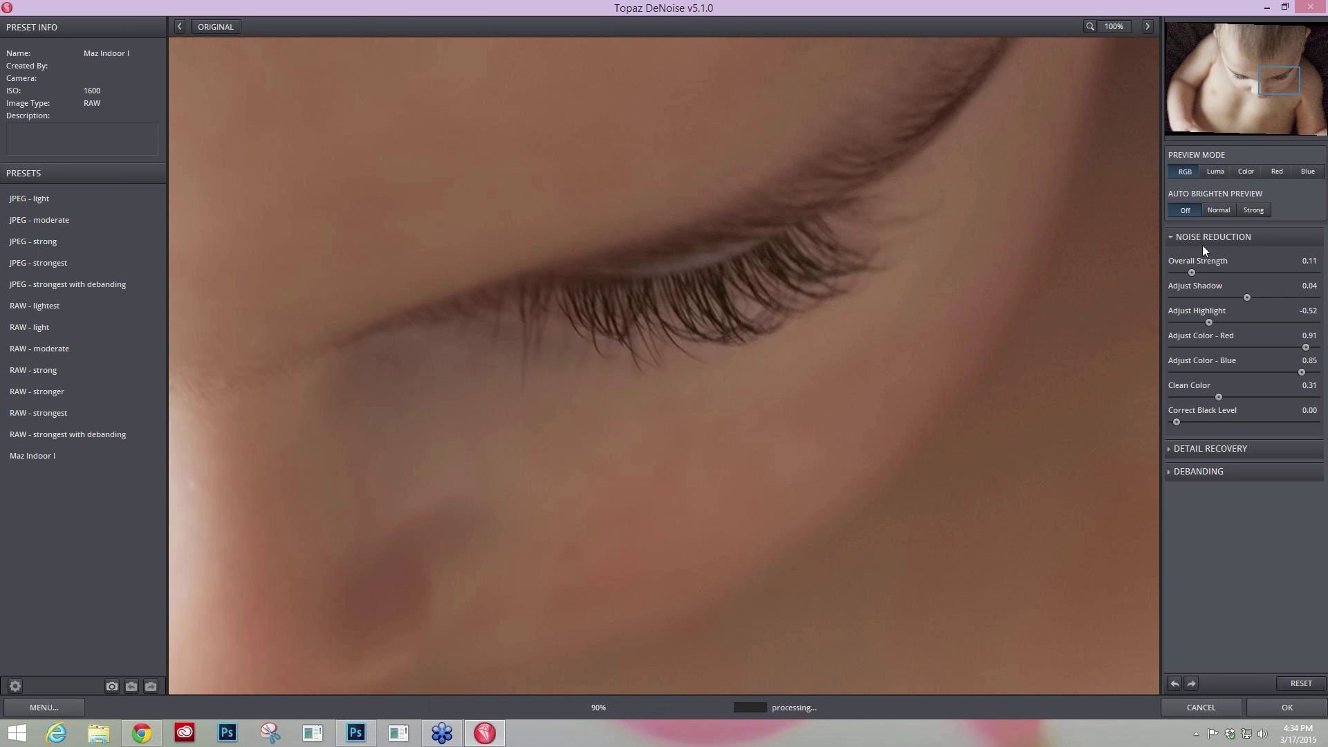
{"action": "left_click", "coordinate": [1291, 62]}
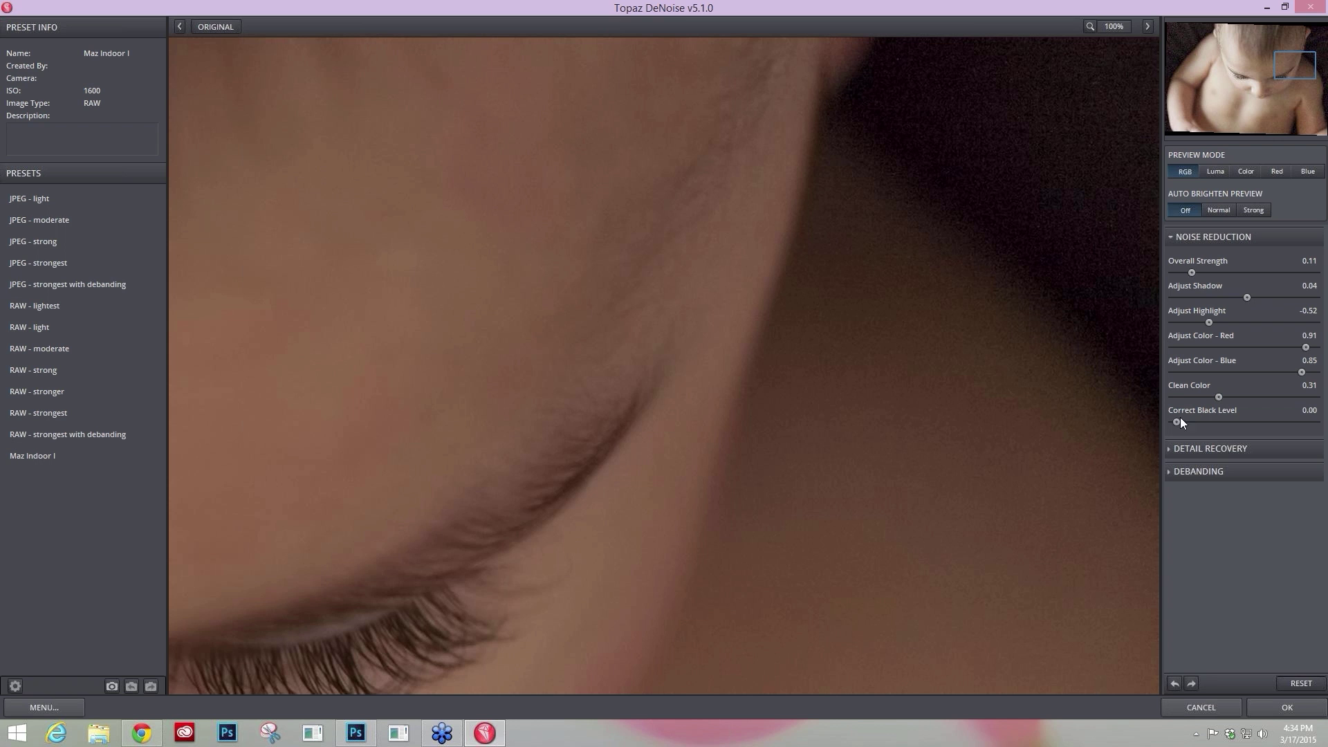
{"action": "left_click", "coordinate": [1080, 408]}
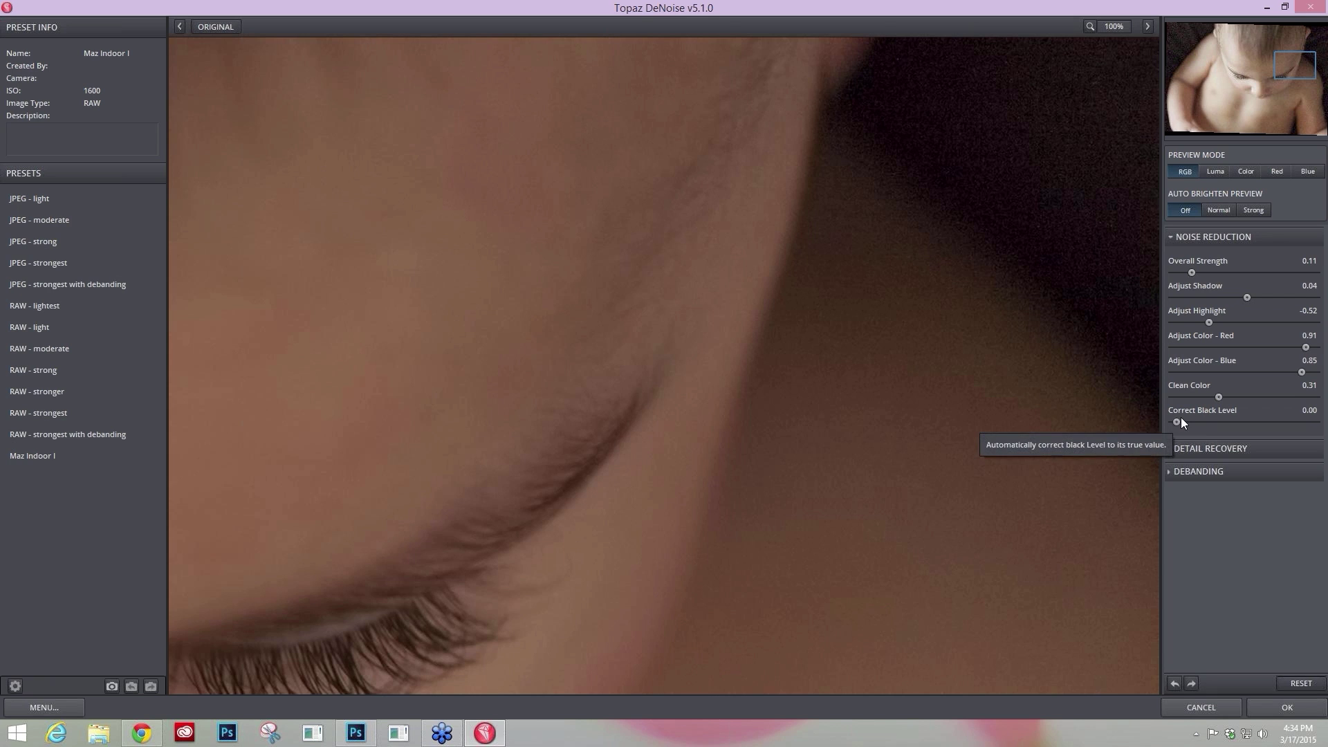
{"action": "left_click_drag", "start_coordinate": [1197, 422], "coordinate": [1212, 423]}
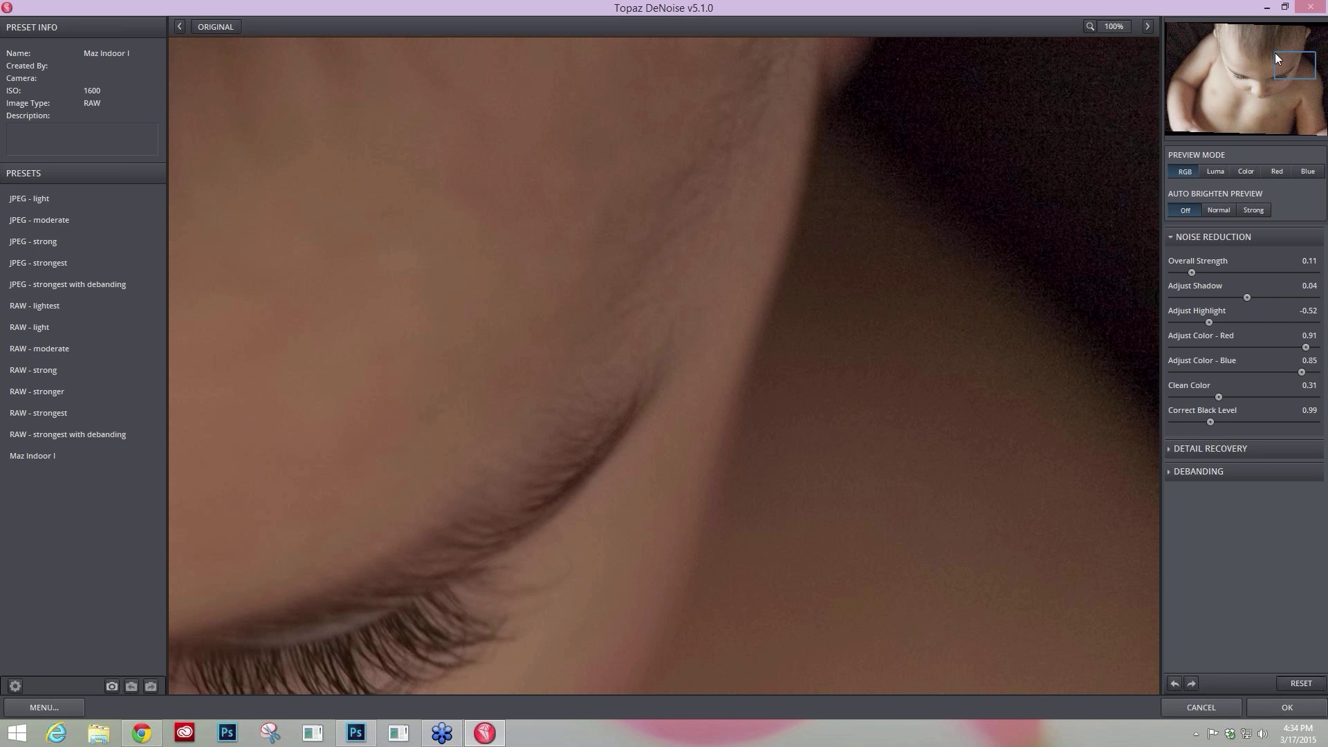
Collapse the Noise Reduction section and expand Detail Recovery, with the closed eye's lashes in the preview.
{"action": "left_click_drag", "start_coordinate": [1293, 69], "coordinate": [1268, 85]}
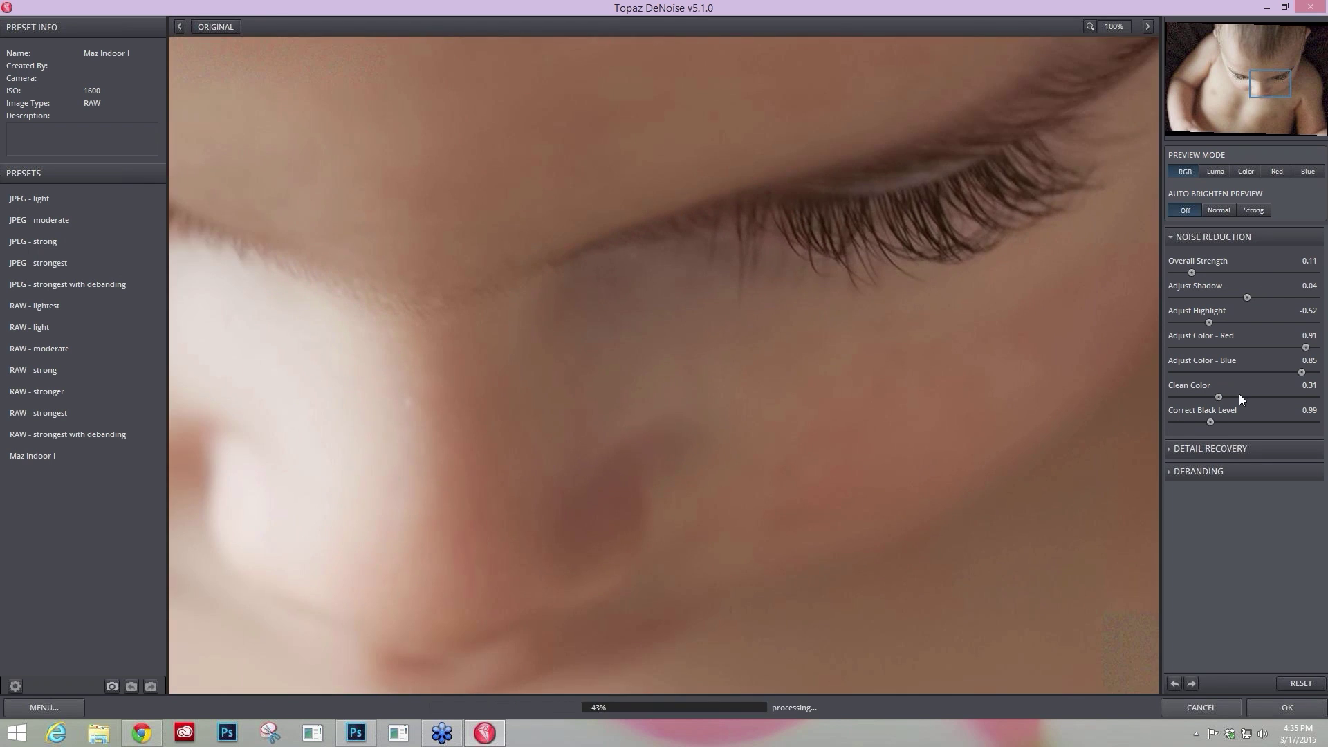
{"action": "left_click", "coordinate": [1173, 237]}
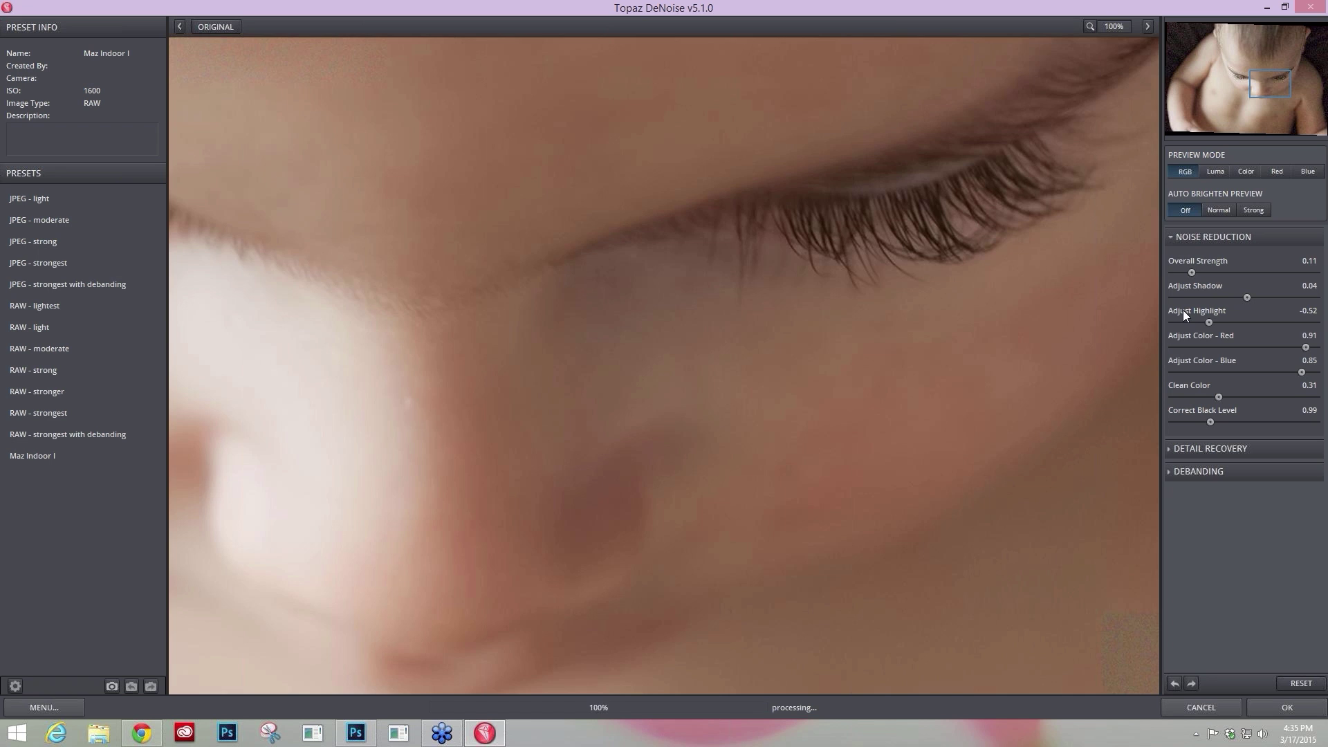
{"action": "left_click", "coordinate": [1168, 260]}
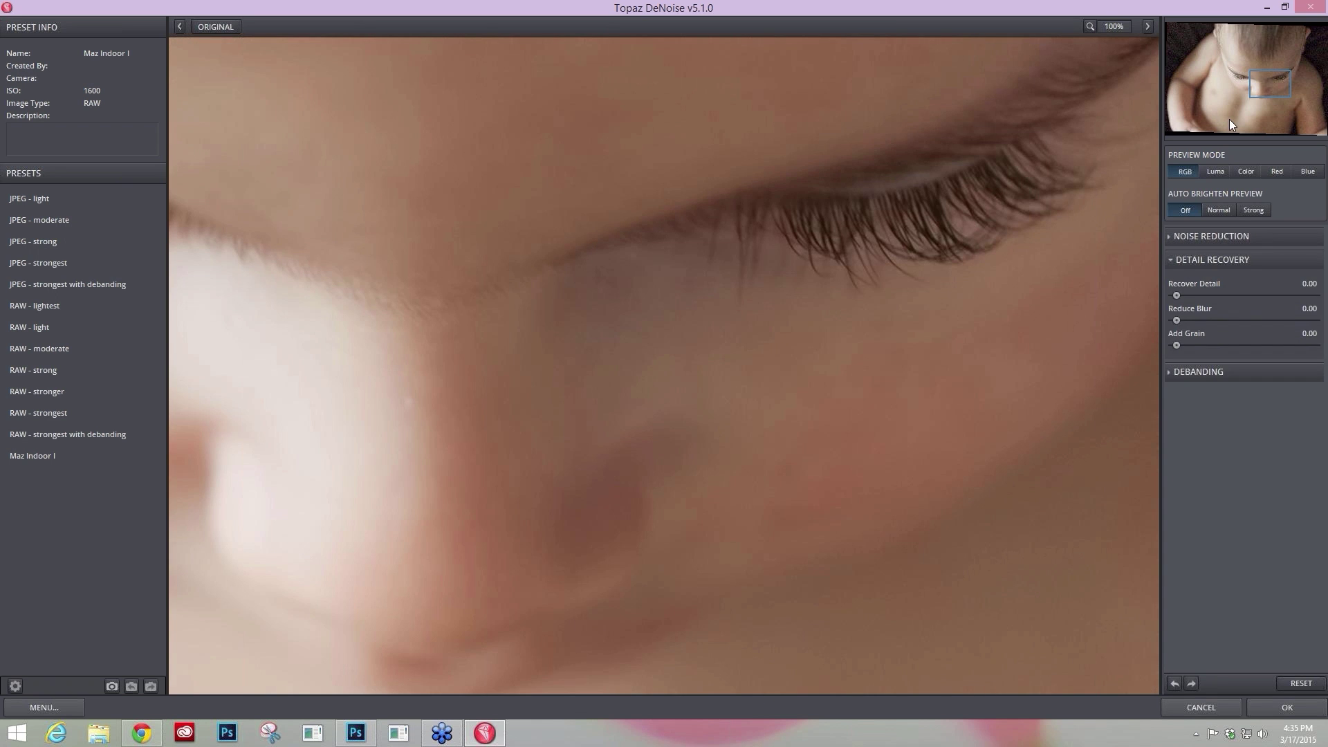
{"action": "left_click", "coordinate": [1274, 81]}
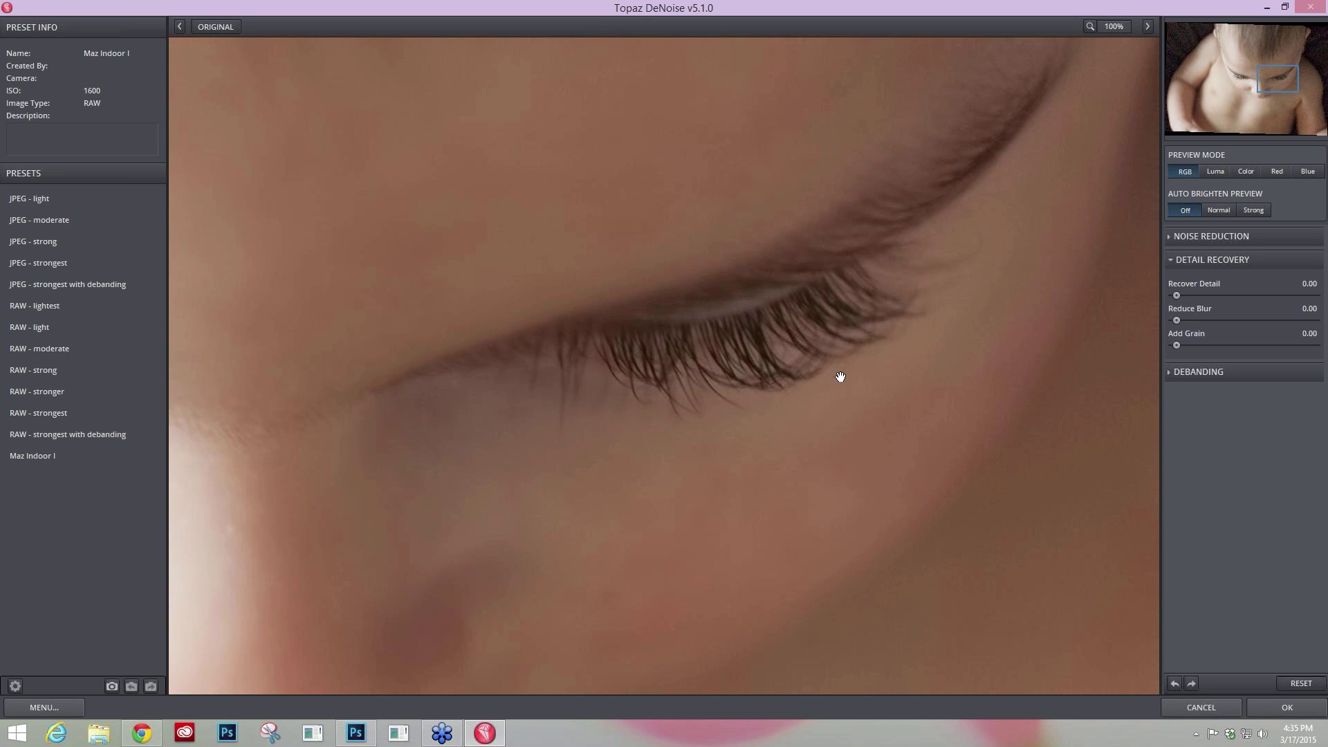
Set Recover Detail to 0.29, comparing the lashes with the original image.
{"action": "left_click", "coordinate": [1178, 293]}
{"action": "left_click_drag", "start_coordinate": [1202, 296], "coordinate": [1205, 297]}
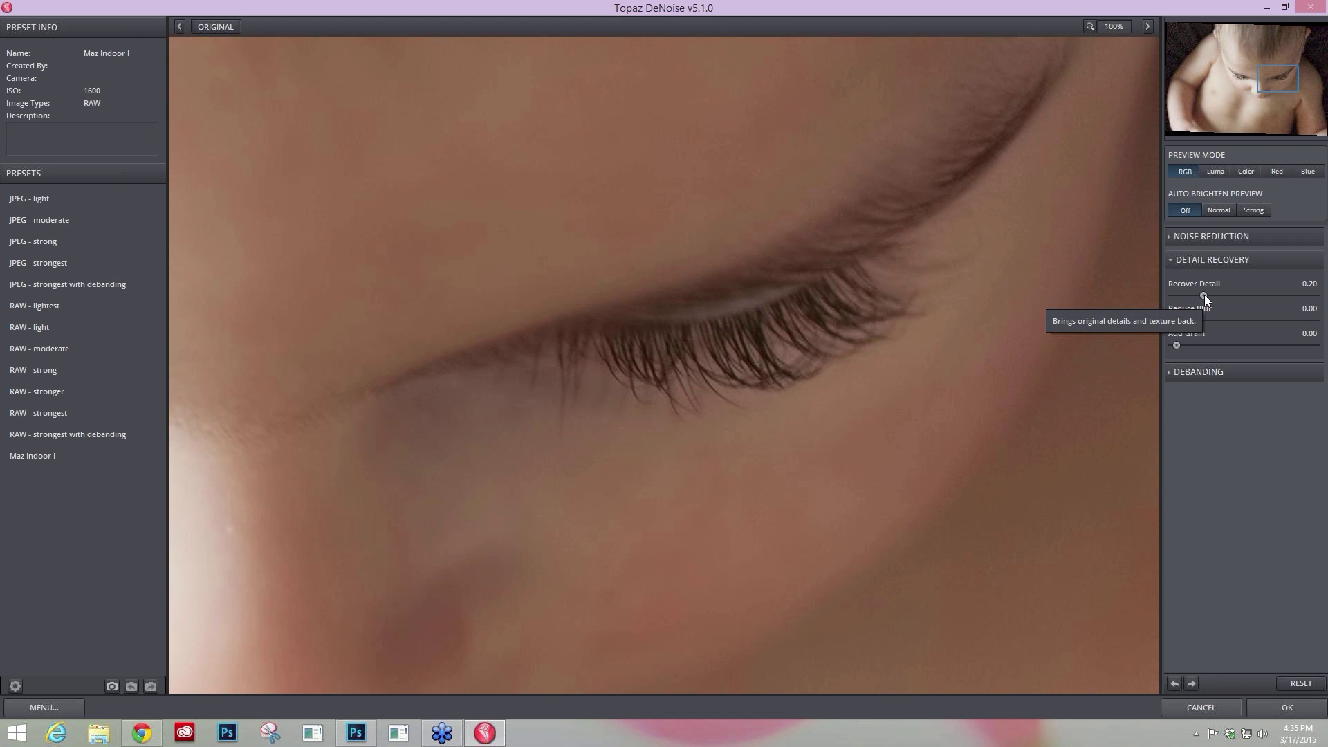
{"action": "key", "text": "space"}
{"action": "key", "text": "space"}
{"action": "key", "text": "space"}
{"action": "key", "text": "space"}
{"action": "left_click_drag", "start_coordinate": [1204, 293], "coordinate": [1206, 295]}
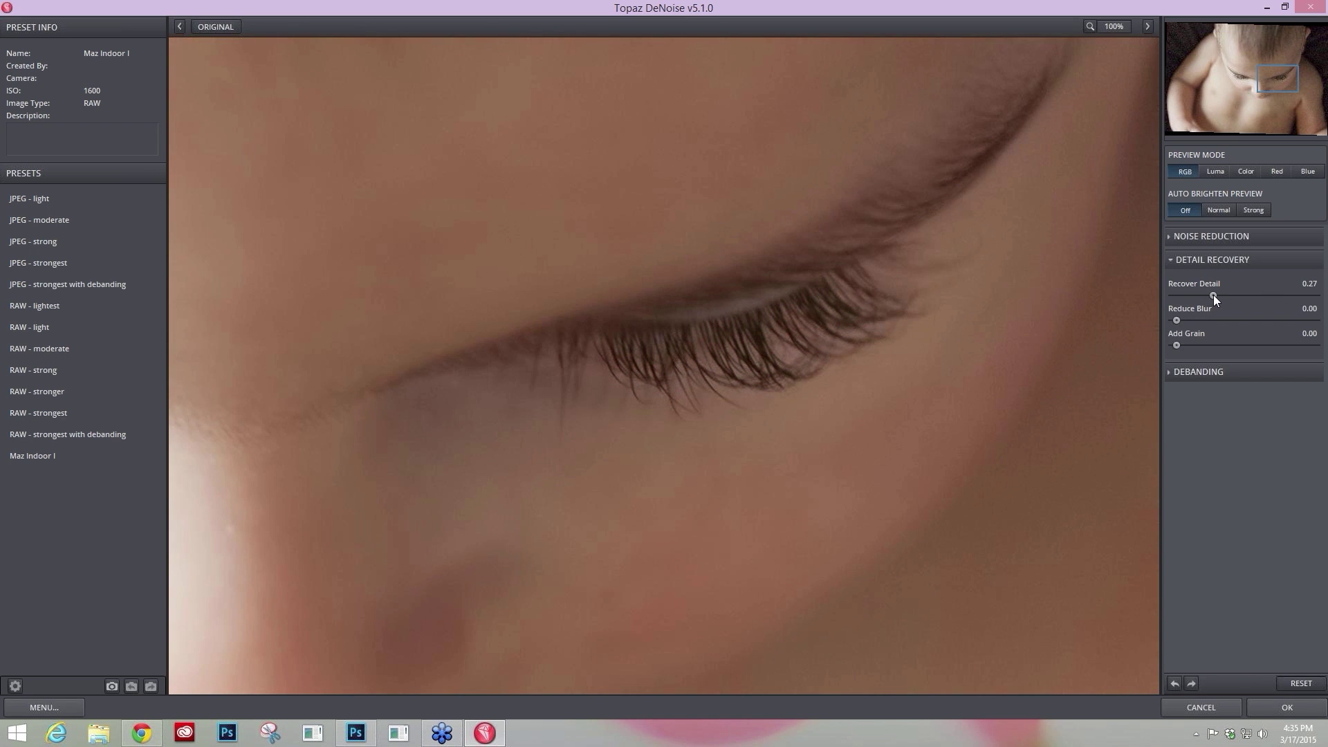
{"action": "left_click_drag", "start_coordinate": [1214, 295], "coordinate": [1216, 295]}
{"action": "left_click", "coordinate": [1060, 322]}
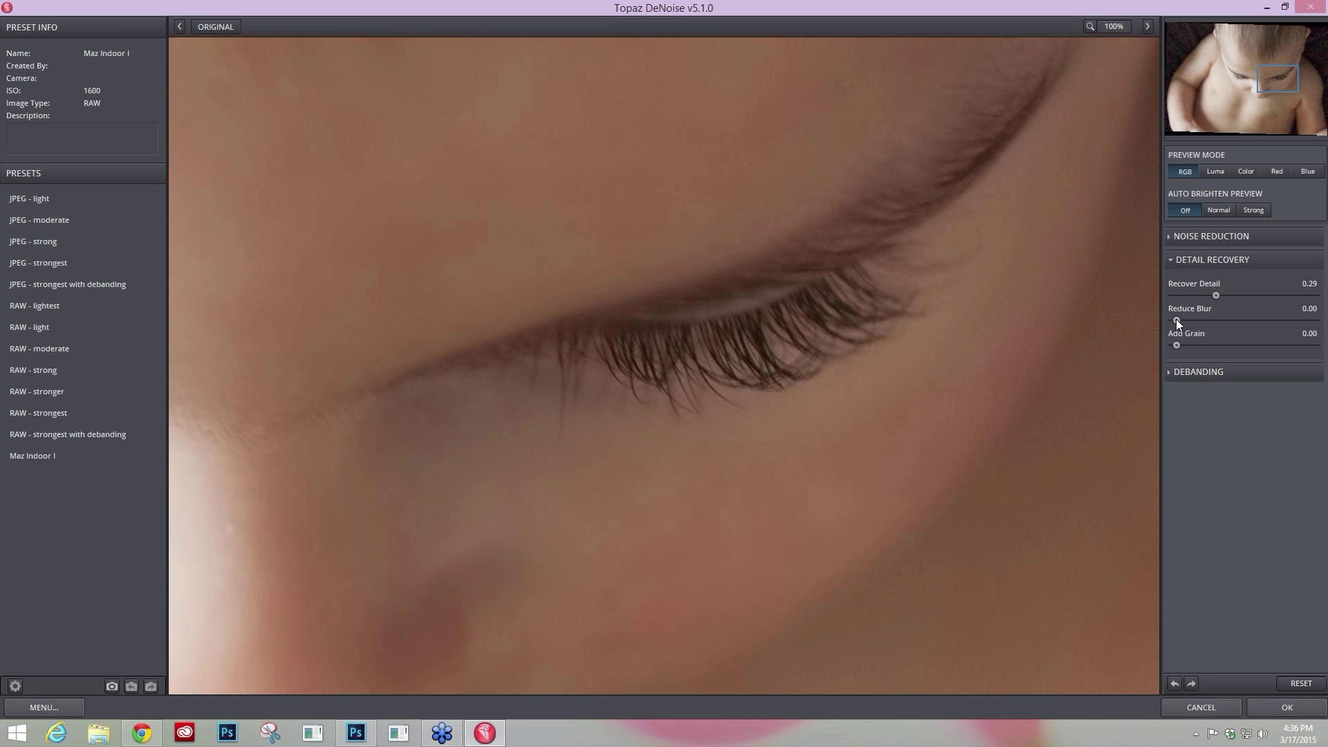
Try Reduce Blur at 0.21 and Add Grain at 0.28 on the eye area, returning each to 0.00.
{"action": "left_click_drag", "start_coordinate": [1181, 321], "coordinate": [1203, 322]}
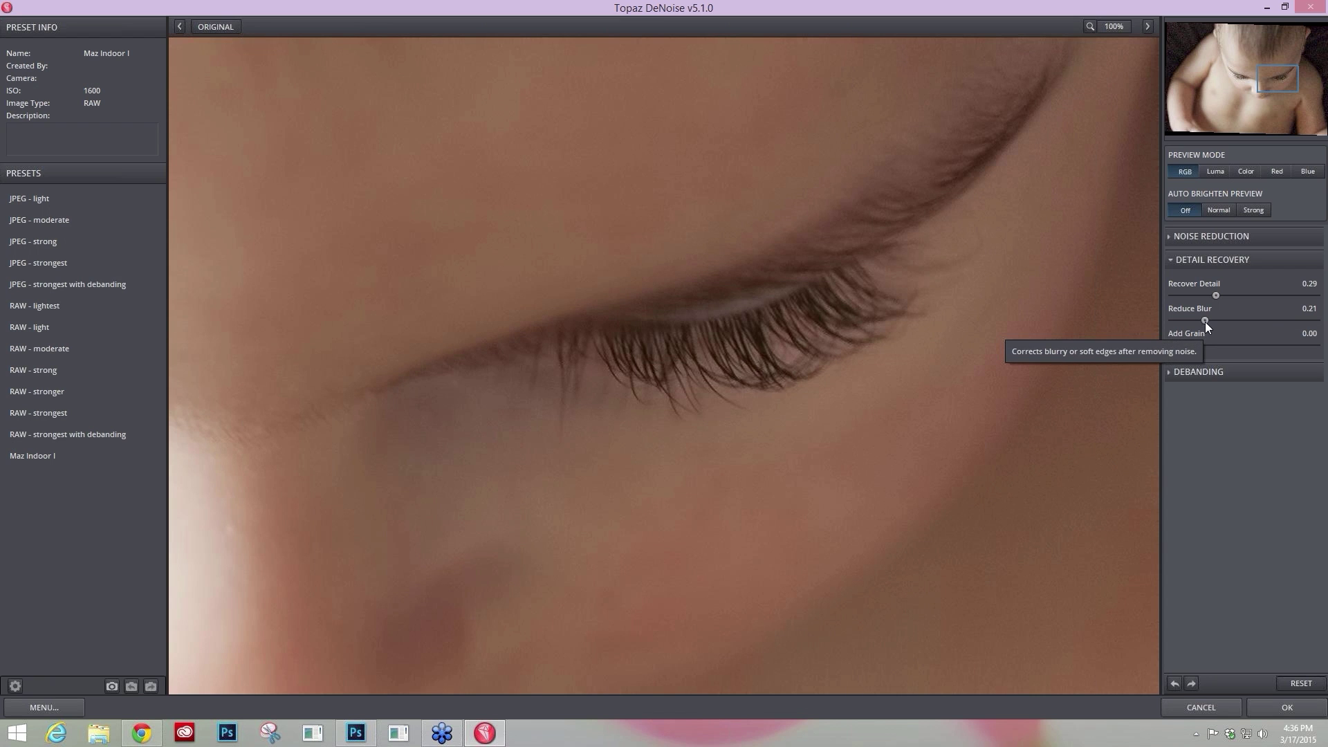
{"action": "left_click_drag", "start_coordinate": [1205, 321], "coordinate": [1135, 330]}
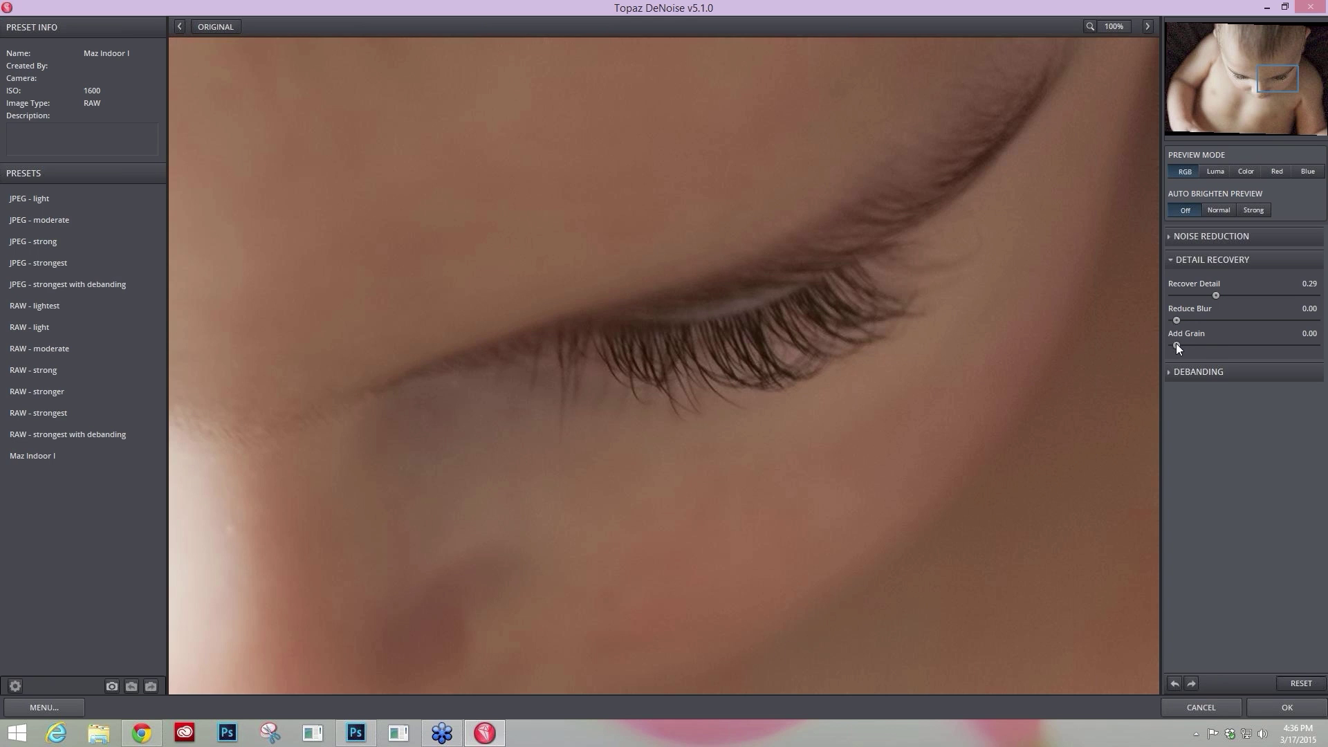
{"action": "left_click_drag", "start_coordinate": [1210, 349], "coordinate": [1215, 349]}
{"action": "key", "text": "ctrl+plus"}
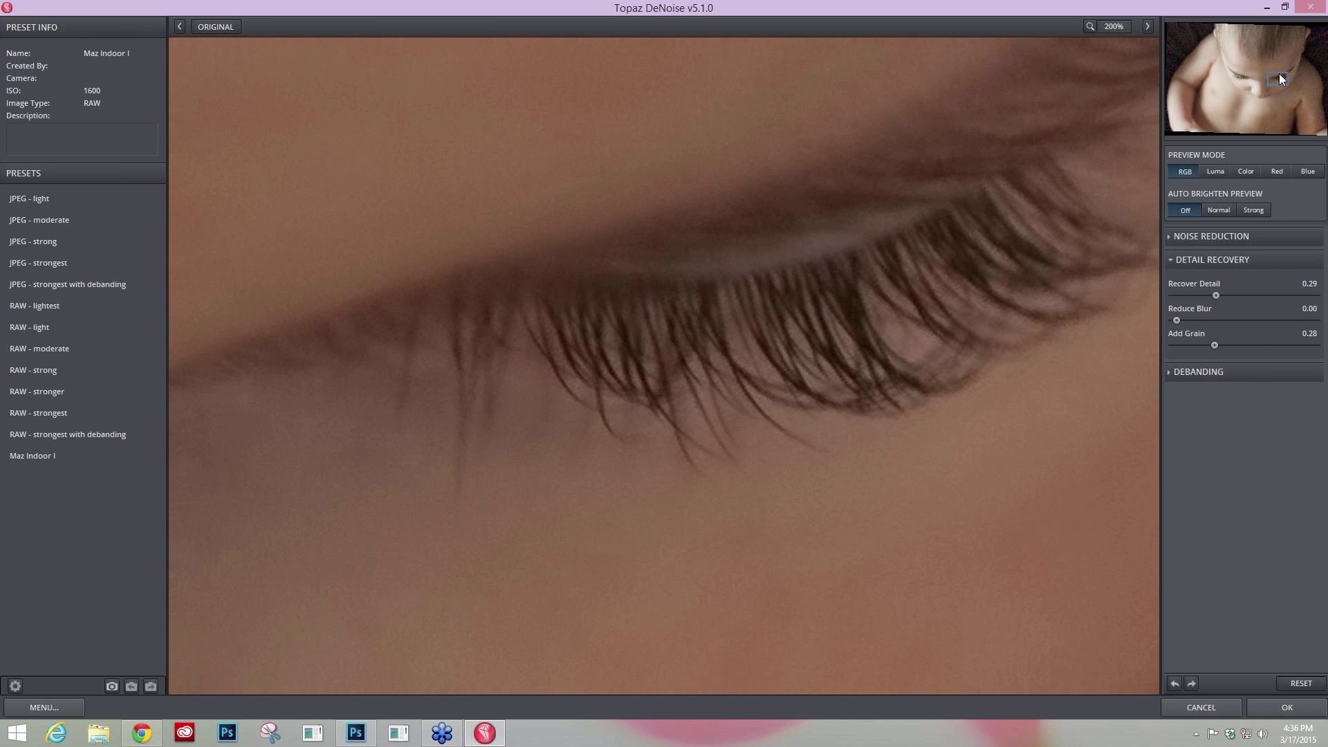
{"action": "left_click_drag", "start_coordinate": [1279, 74], "coordinate": [1276, 69]}
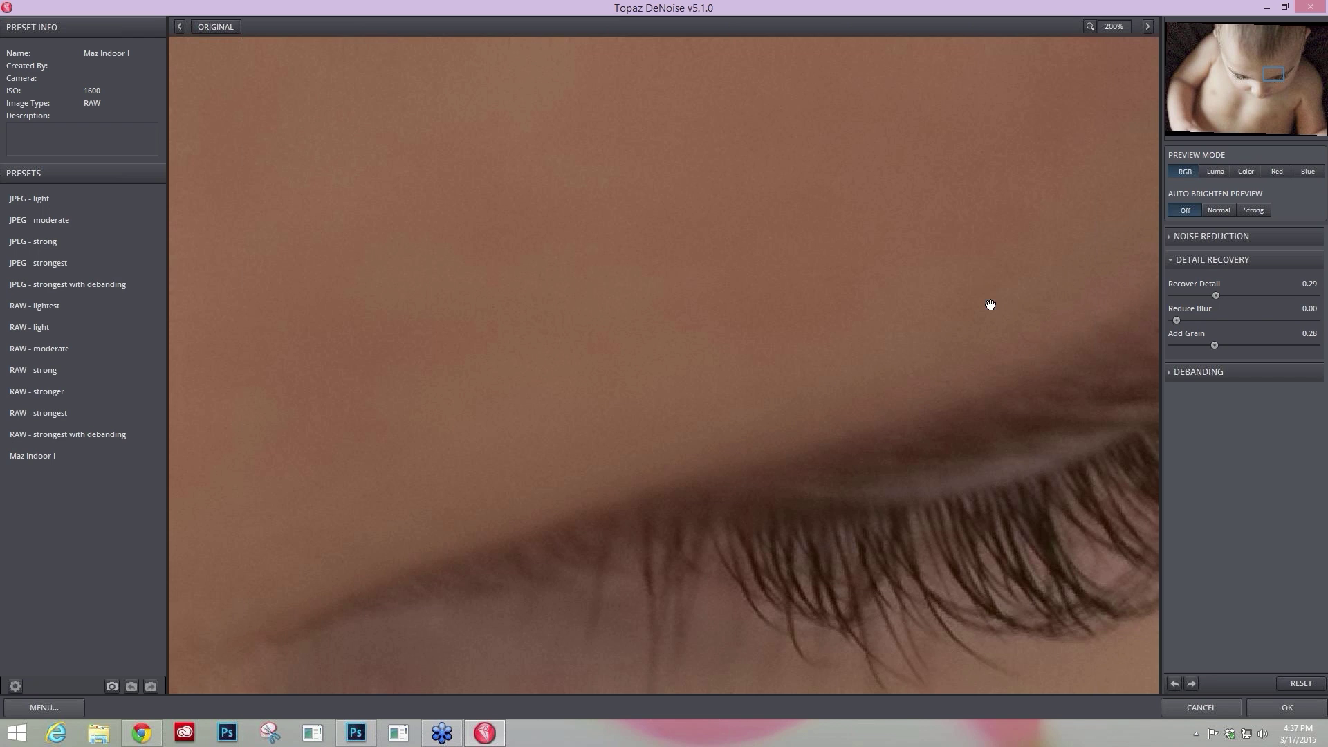
{"action": "left_click_drag", "start_coordinate": [1215, 345], "coordinate": [1134, 350]}
Set Add Grain to 0.21 while checking the lashes and lower eyelid, and expand the Debanding section.
{"action": "left_click_drag", "start_coordinate": [967, 457], "coordinate": [798, 297]}
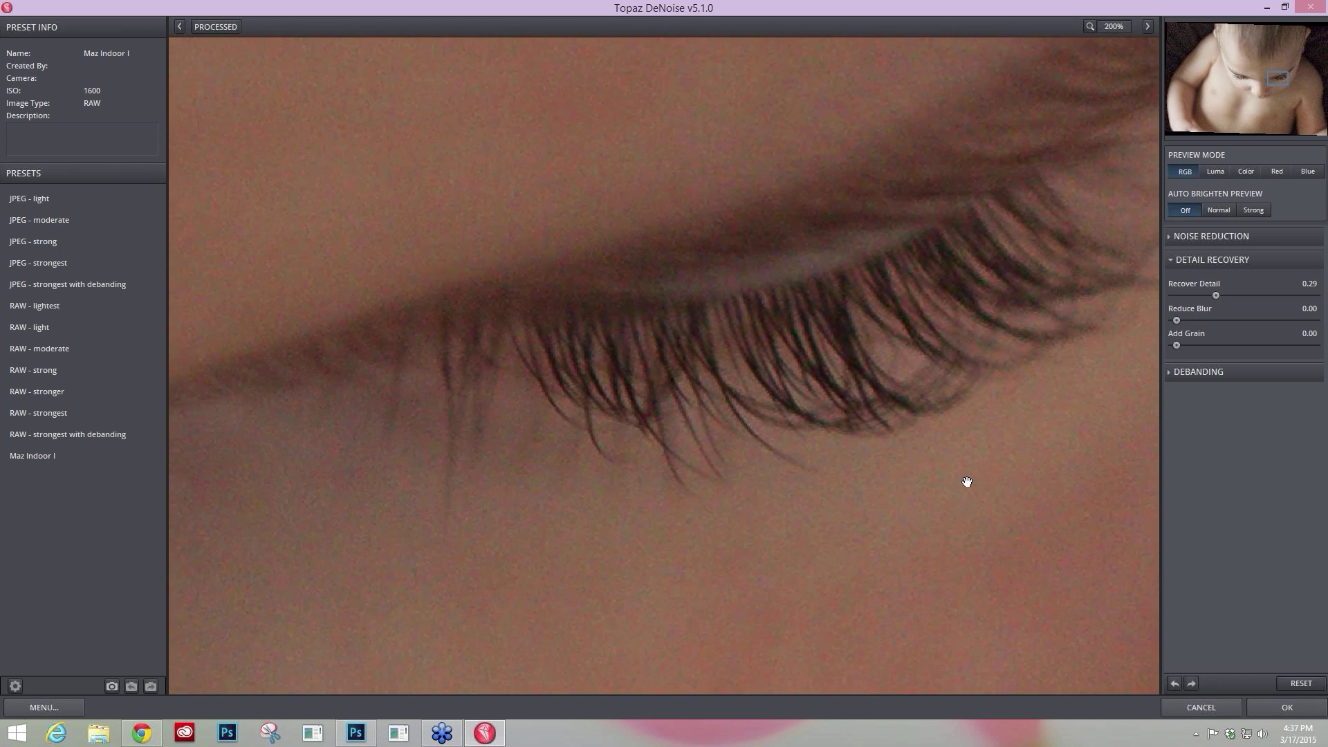
{"action": "left_click_drag", "start_coordinate": [963, 481], "coordinate": [872, 394]}
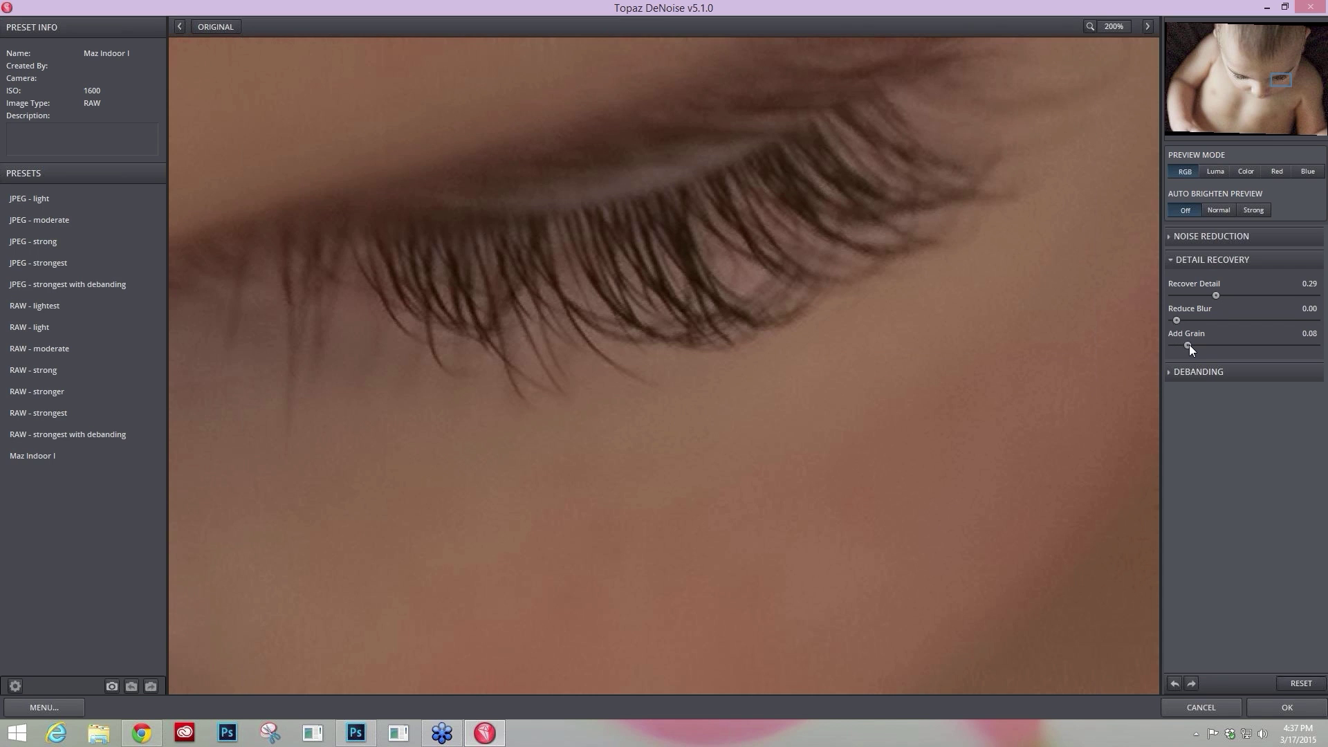
{"action": "left_click_drag", "start_coordinate": [1189, 344], "coordinate": [1202, 339]}
{"action": "left_click_drag", "start_coordinate": [1203, 343], "coordinate": [1205, 343]}
{"action": "left_click_drag", "start_coordinate": [1000, 349], "coordinate": [1037, 341]}
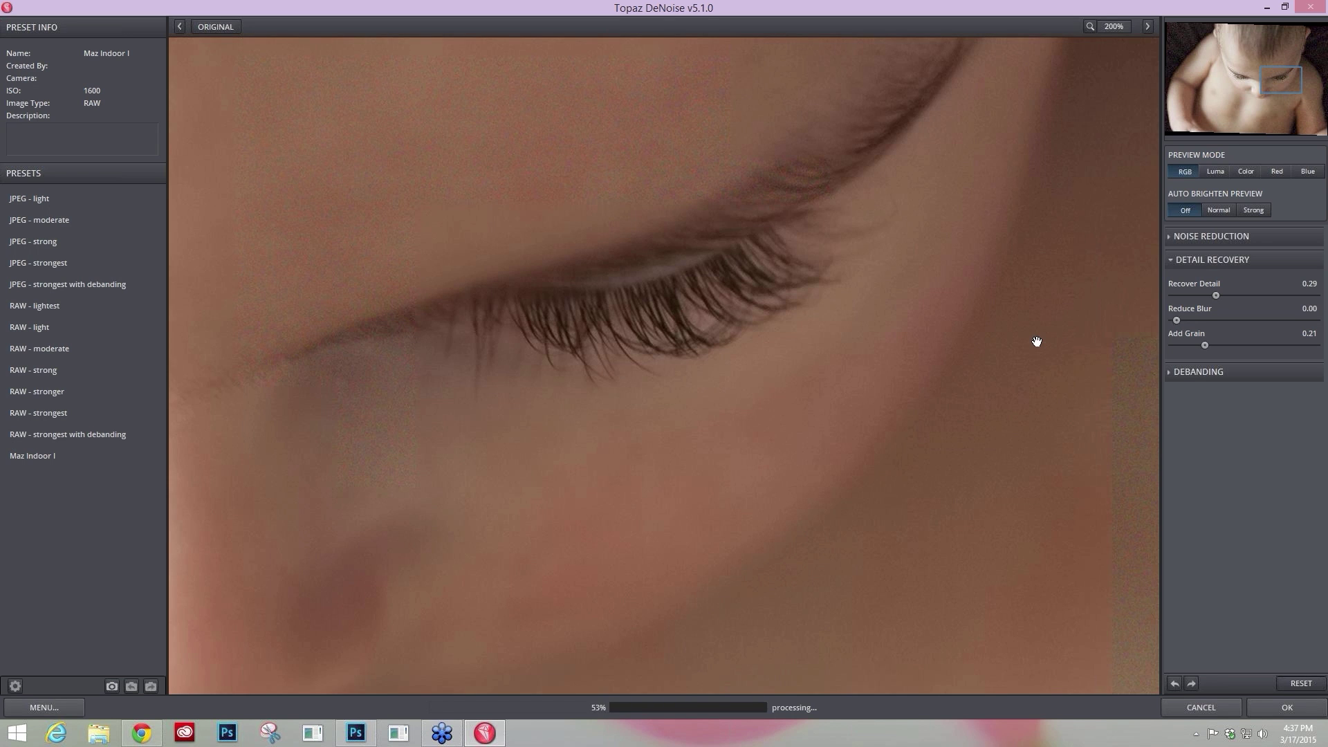
{"action": "left_click", "coordinate": [1173, 375]}
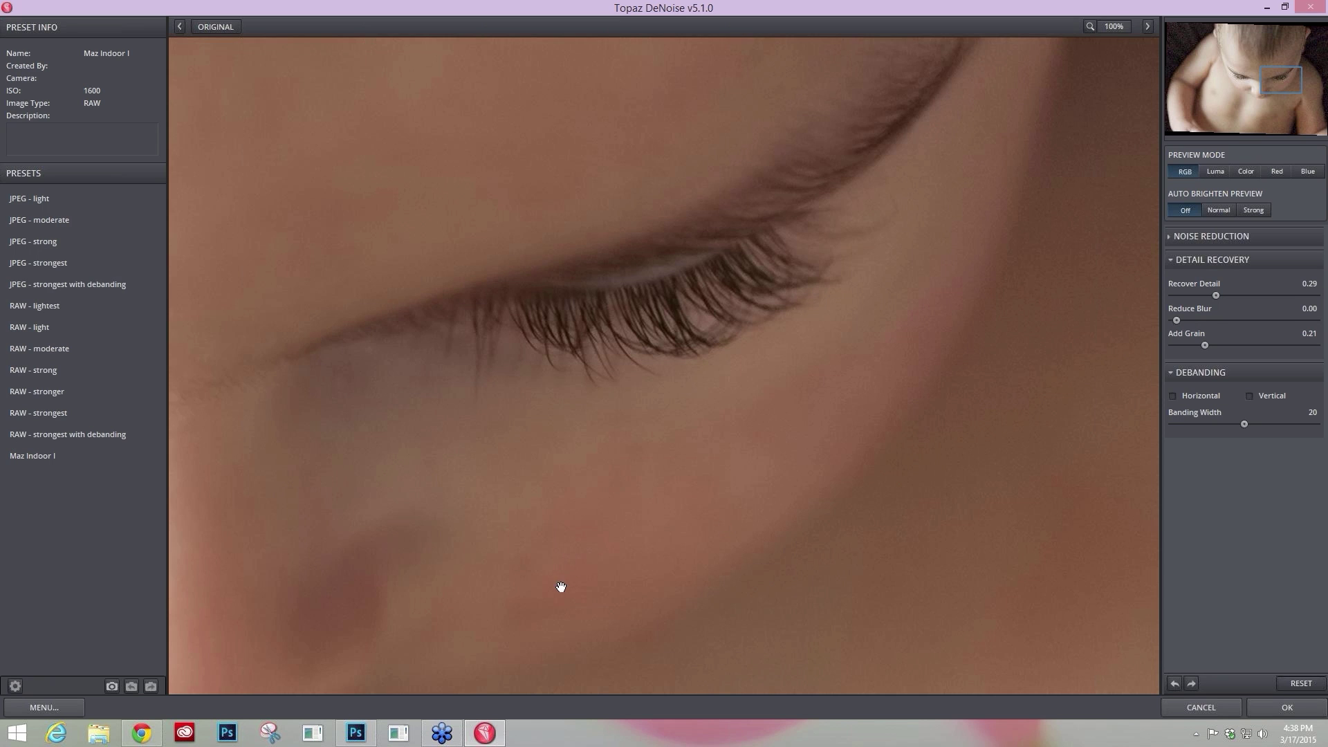
Start saving an Absolute preset named "Max Indoor II" with the creator's name and the camera Canon 5d Mark II.
{"action": "left_click", "coordinate": [15, 687]}
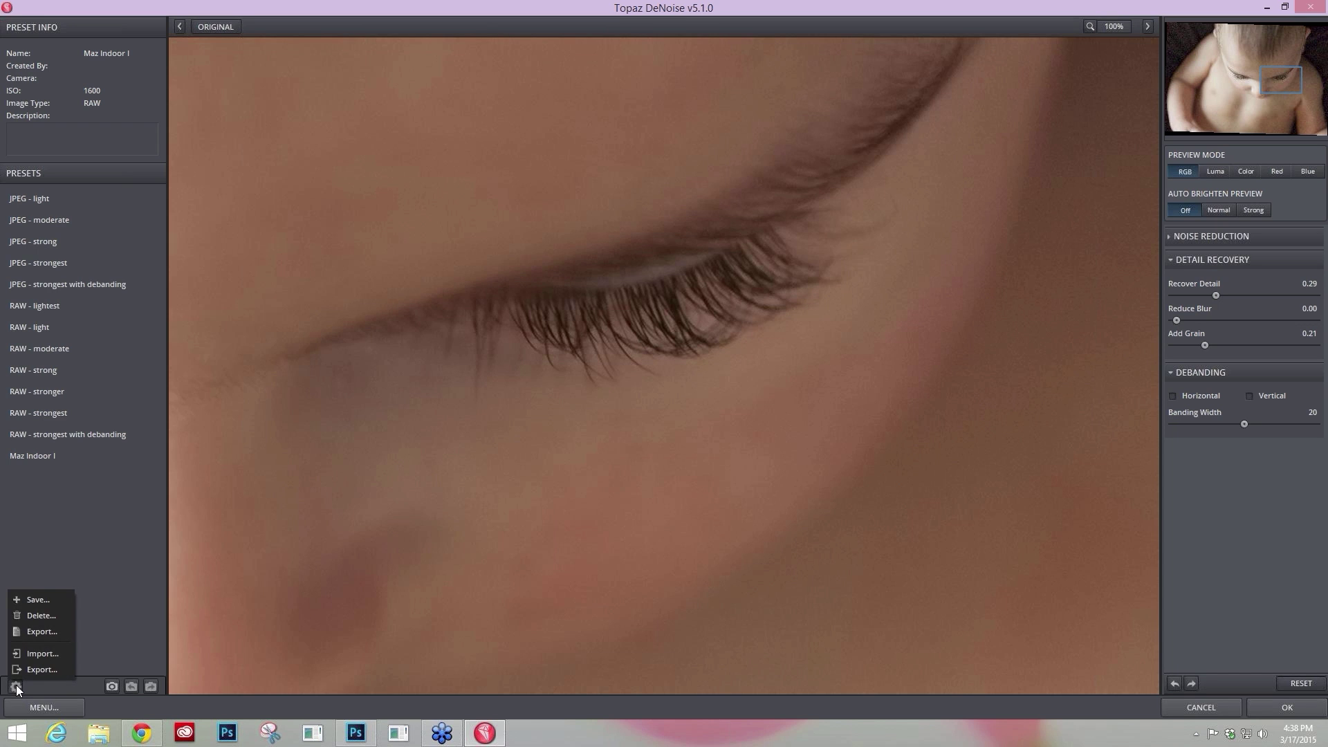
{"action": "left_click", "coordinate": [39, 600]}
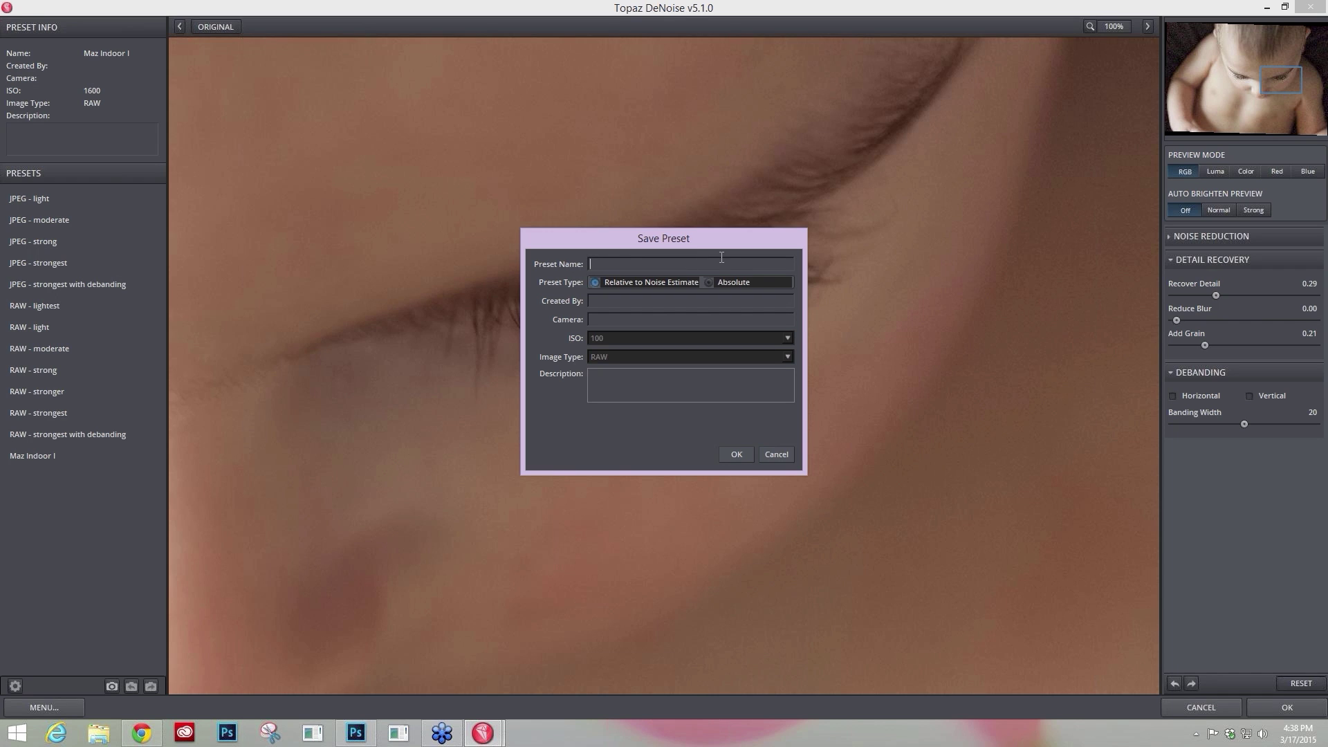
{"action": "type", "text": "Max Indoor II"}
{"action": "left_click", "coordinate": [708, 283]}
{"action": "left_click", "coordinate": [704, 301]}
{"action": "type", "text": "NicholeCanon 5d Mark I"}
Set the preset's ISO to 1600, describe it as "Indor Window LKighting Only" and save it.
{"action": "left_click", "coordinate": [788, 337]}
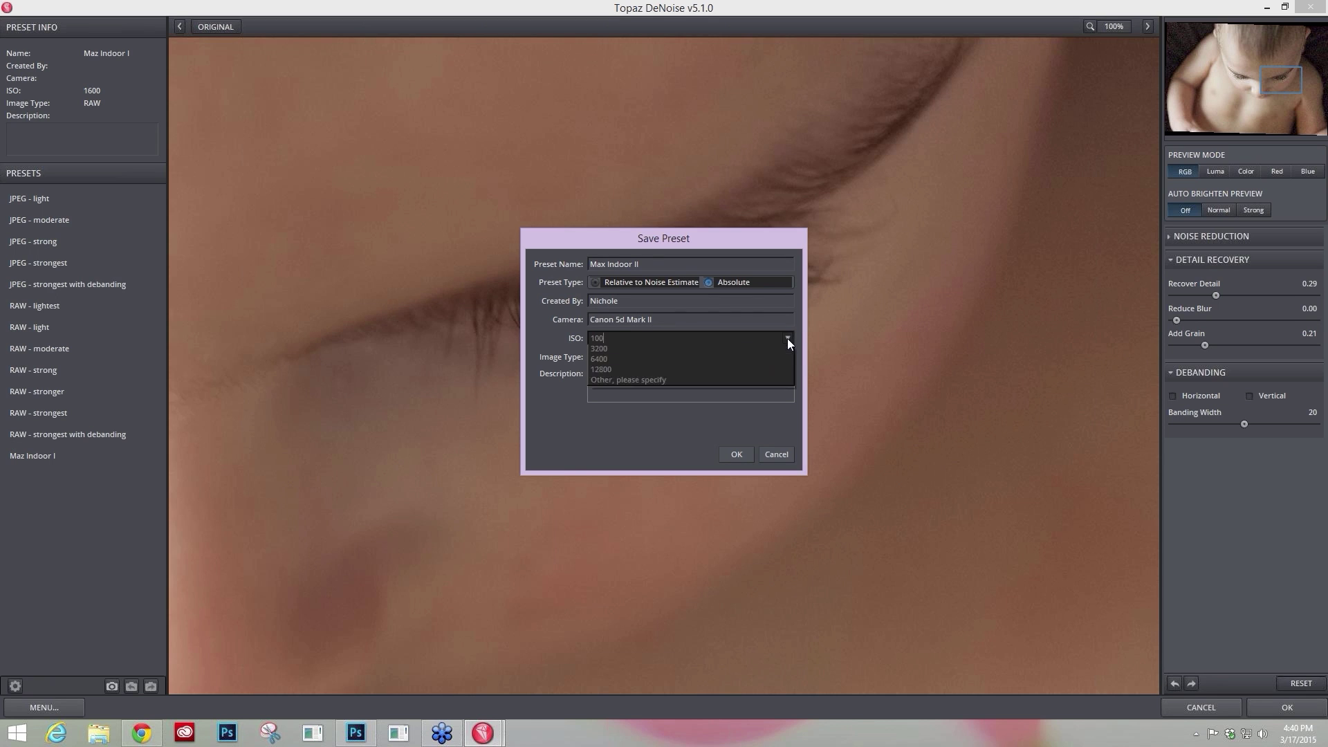
{"action": "left_click", "coordinate": [727, 393]}
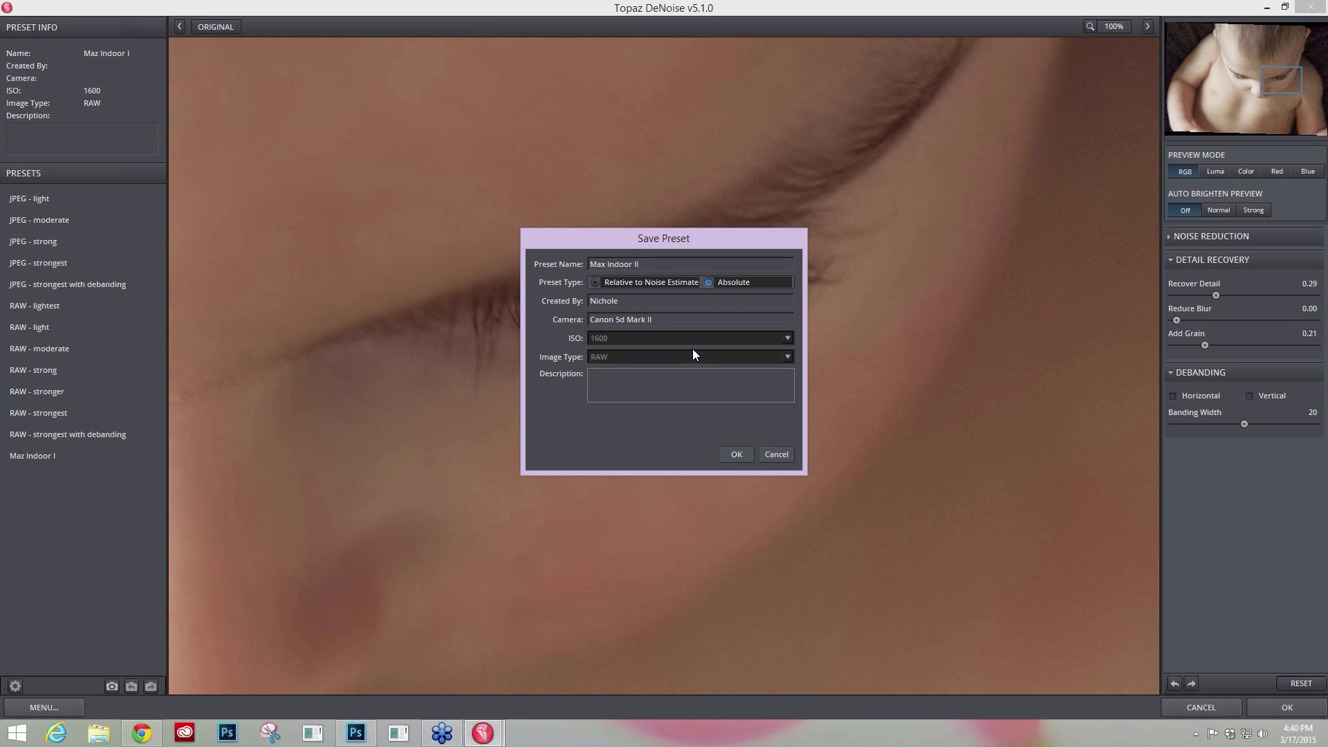
{"action": "left_click", "coordinate": [661, 384]}
{"action": "type", "text": "Indor Window LKighting Only"}
{"action": "left_click", "coordinate": [733, 453]}
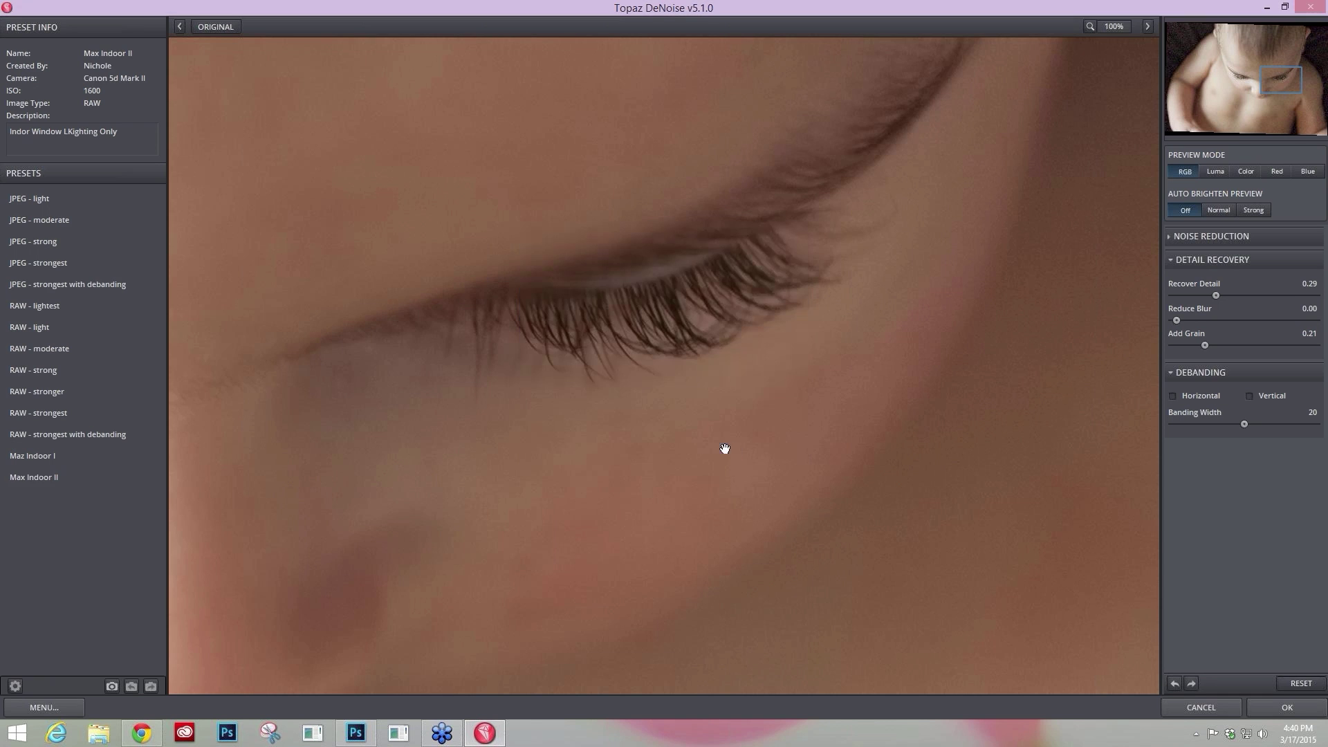
Reselect the Max Indoor II preset and apply the noise reduction to the Photoshop layer.
{"action": "left_click", "coordinate": [20, 419]}
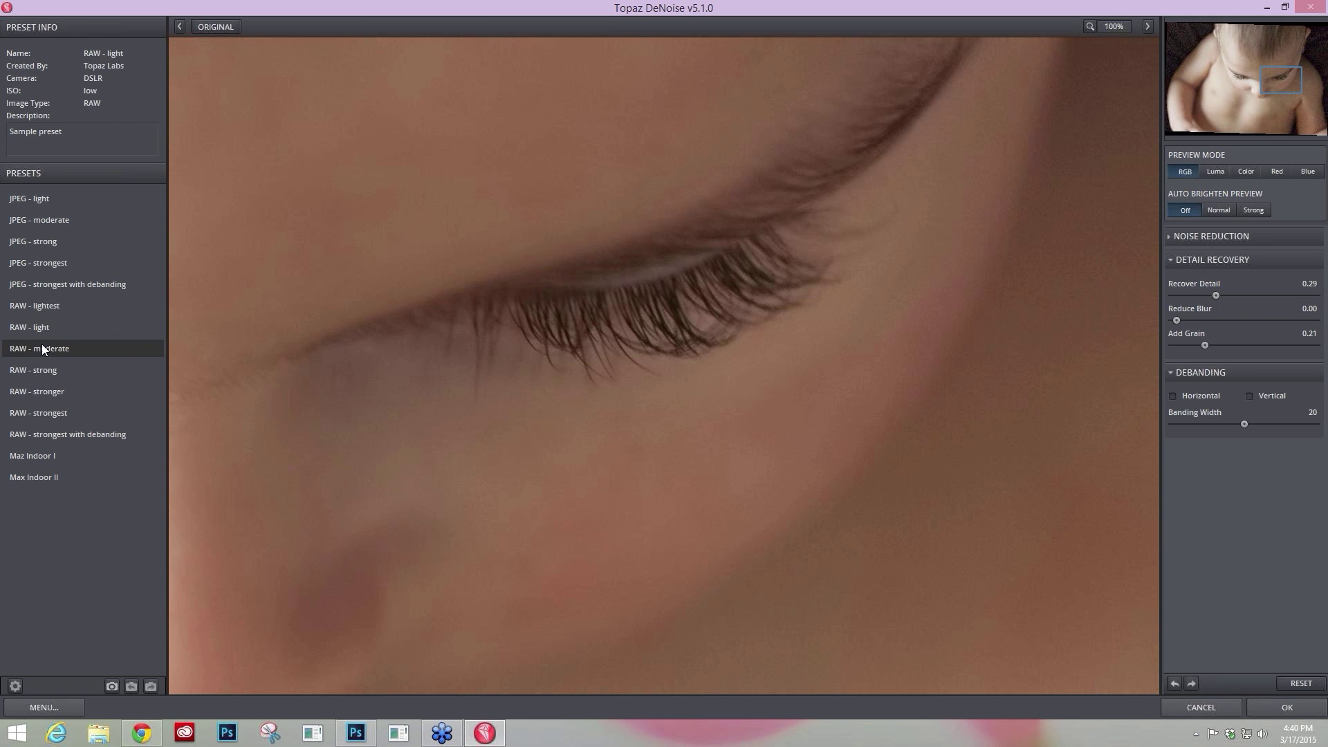
{"action": "left_click", "coordinate": [36, 479]}
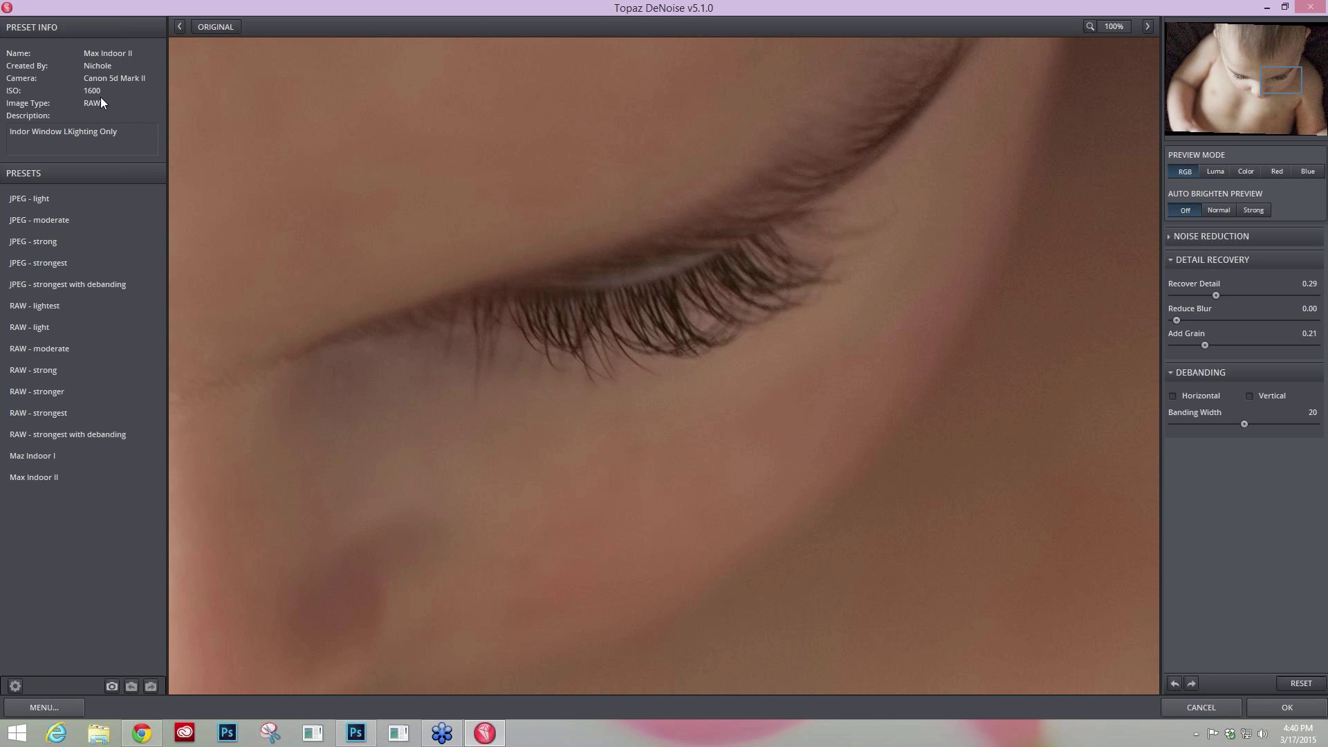
{"action": "left_click", "coordinate": [1283, 709]}
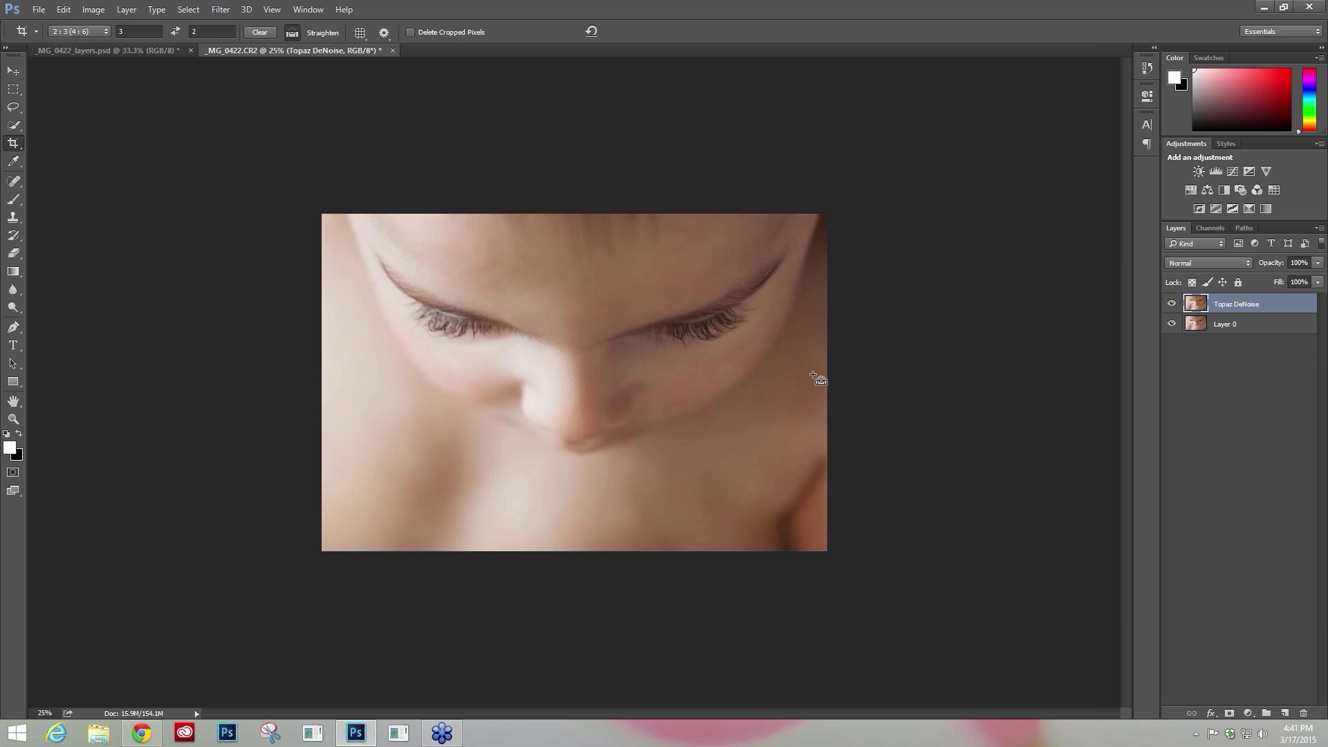
Compare the Topaz DeNoise layer with the original at 100% and 200%, checking the nose, skin and eyelashes.
{"action": "key", "text": "ctrl+plus"}
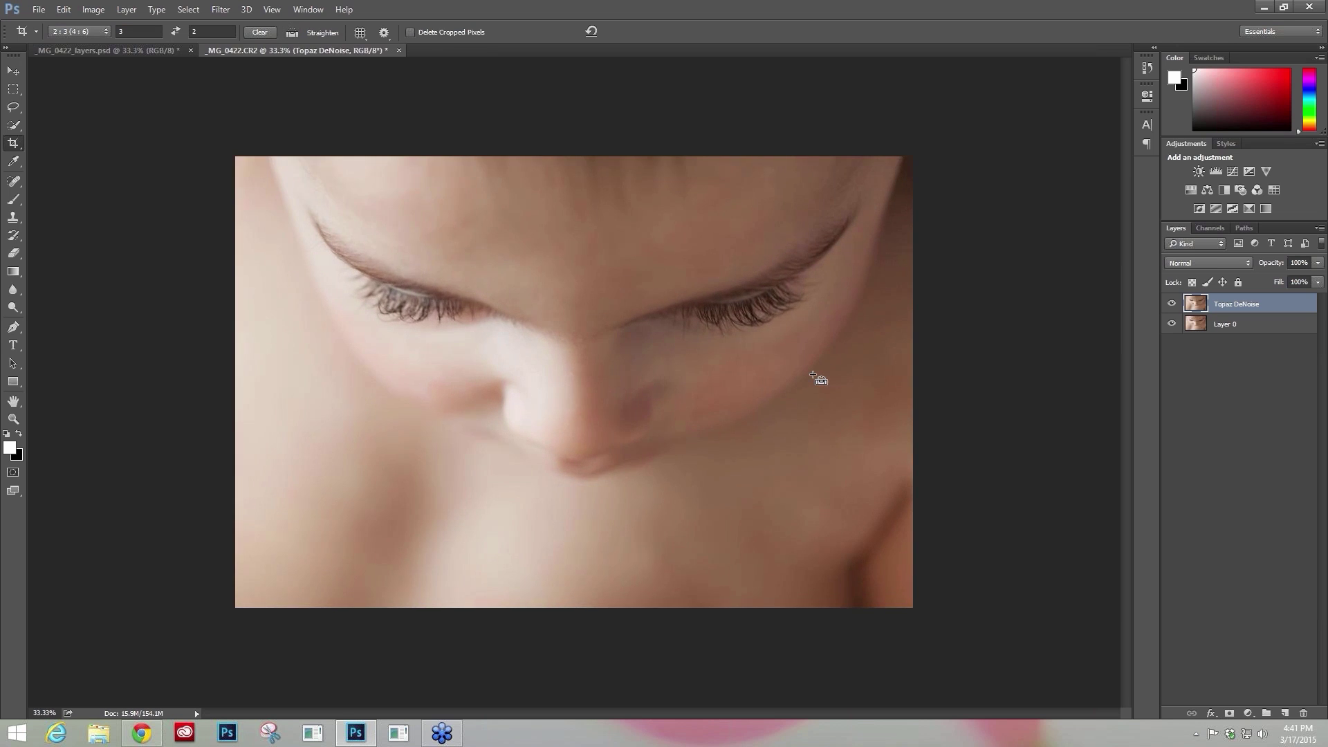
{"action": "key", "text": "ctrl+plus"}
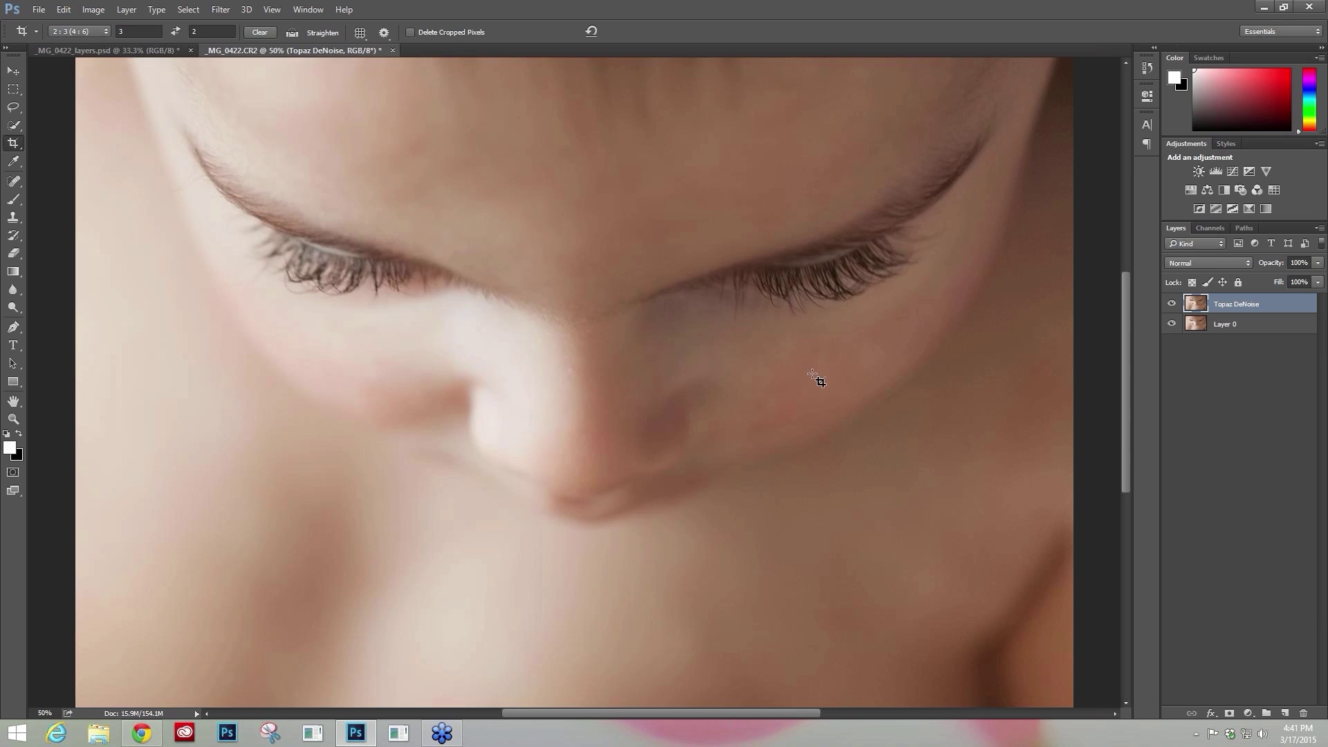
{"action": "key", "text": "ctrl+plus"}
{"action": "key", "text": "ctrl+plus"}
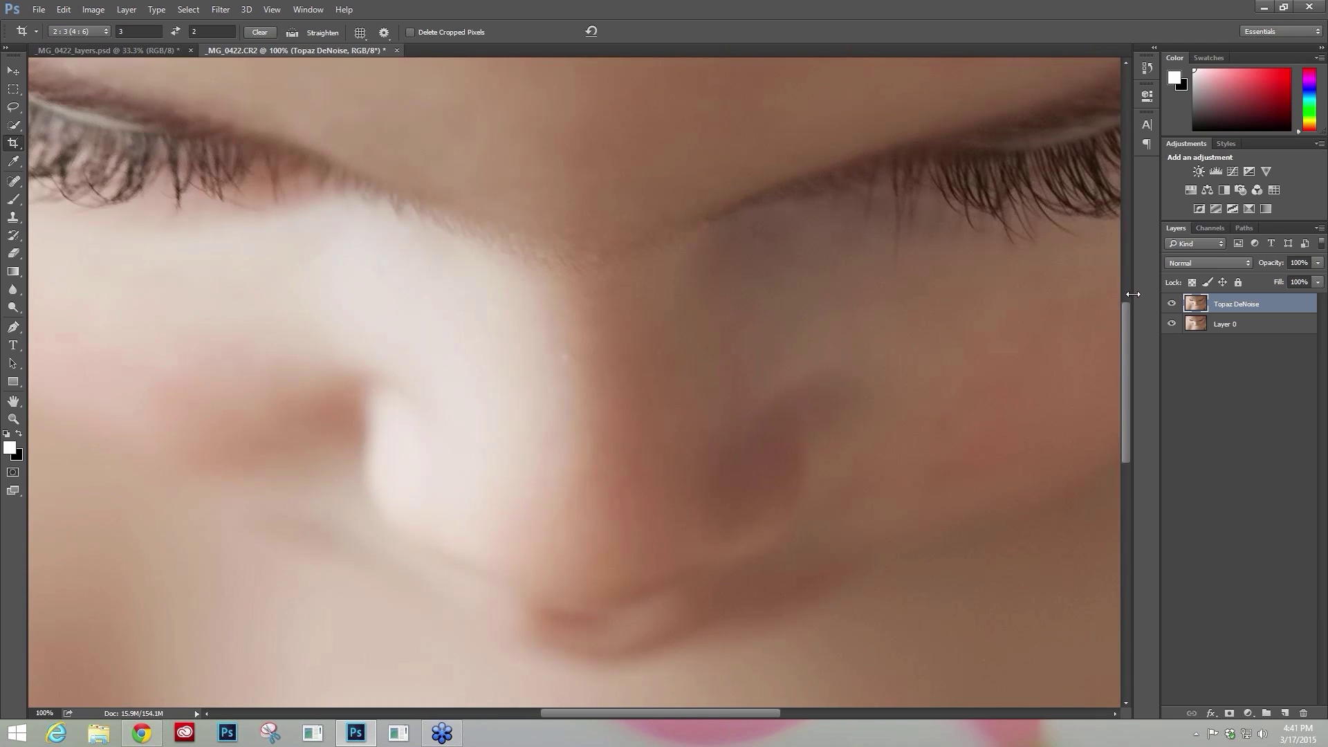
{"action": "left_click", "coordinate": [1172, 304]}
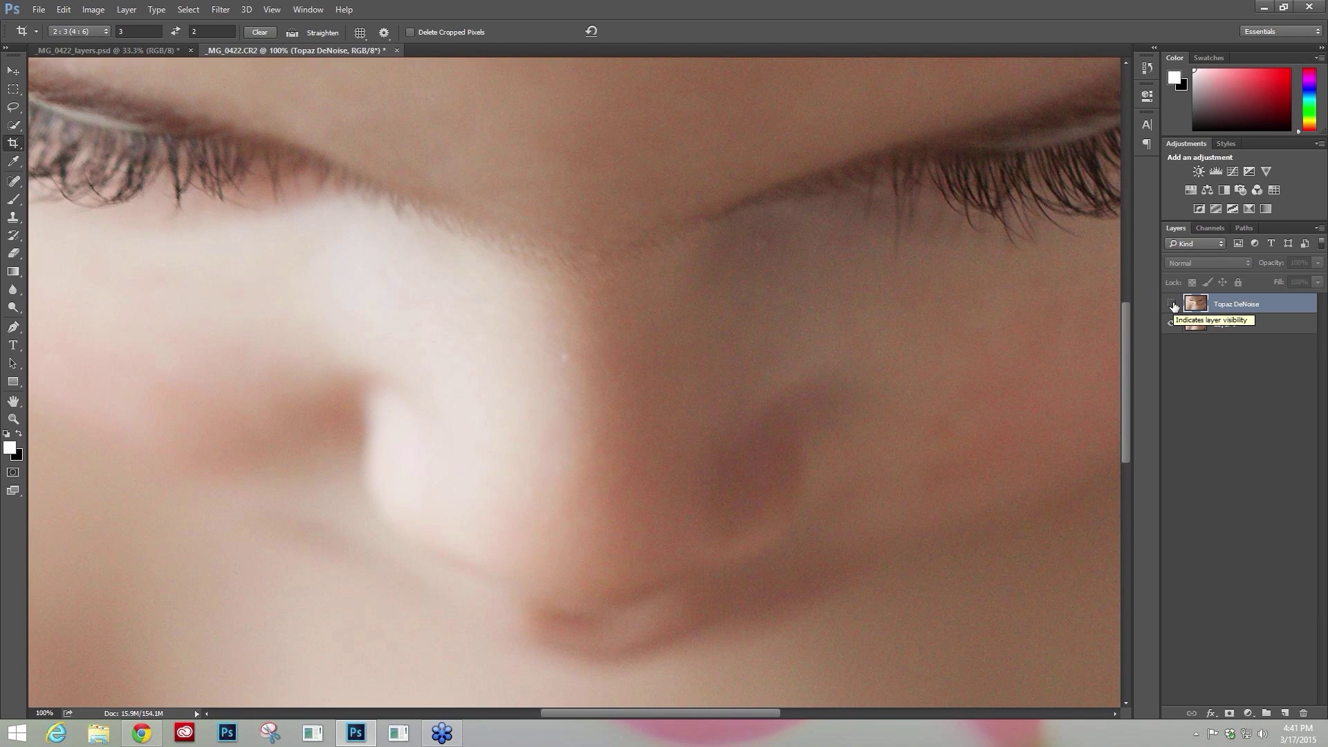
{"action": "left_click", "coordinate": [1173, 304]}
{"action": "left_click", "coordinate": [1173, 304]}
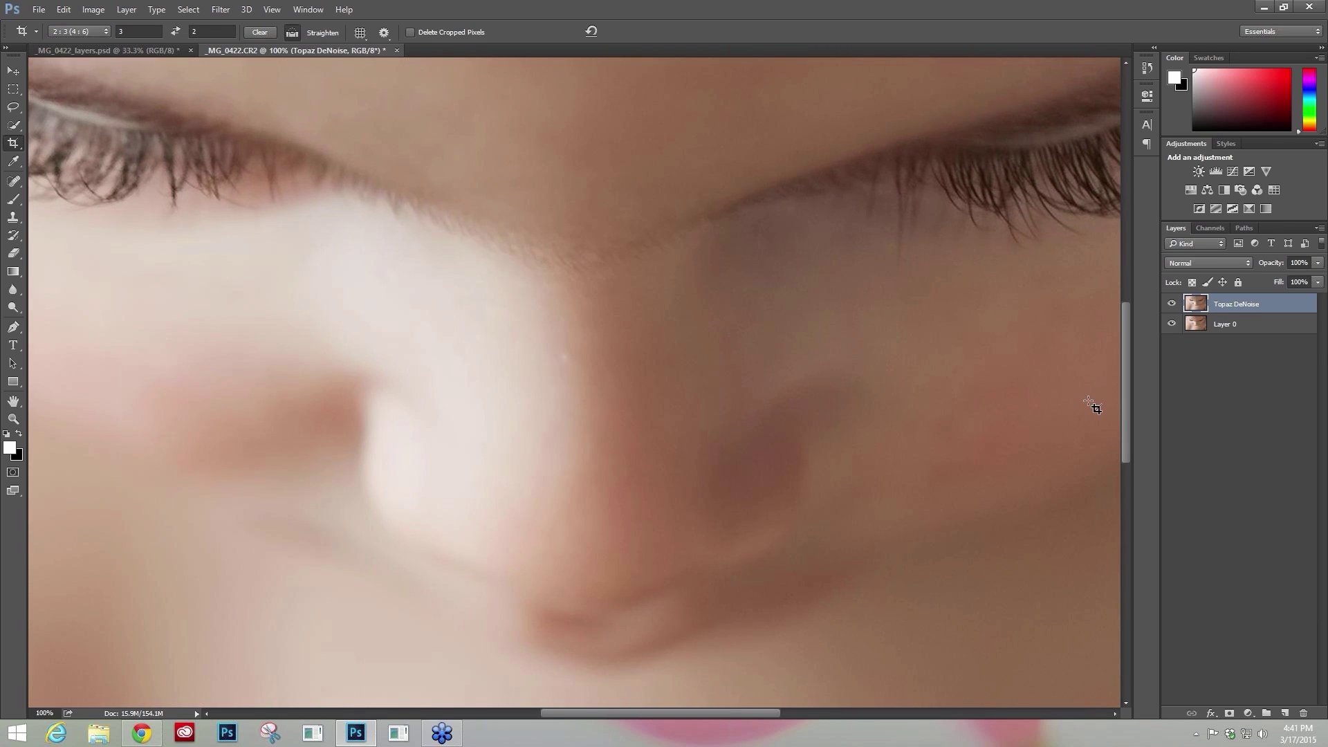
{"action": "key", "text": "ctrl+plus"}
{"action": "left_click_drag", "start_coordinate": [934, 352], "coordinate": [228, 655]}
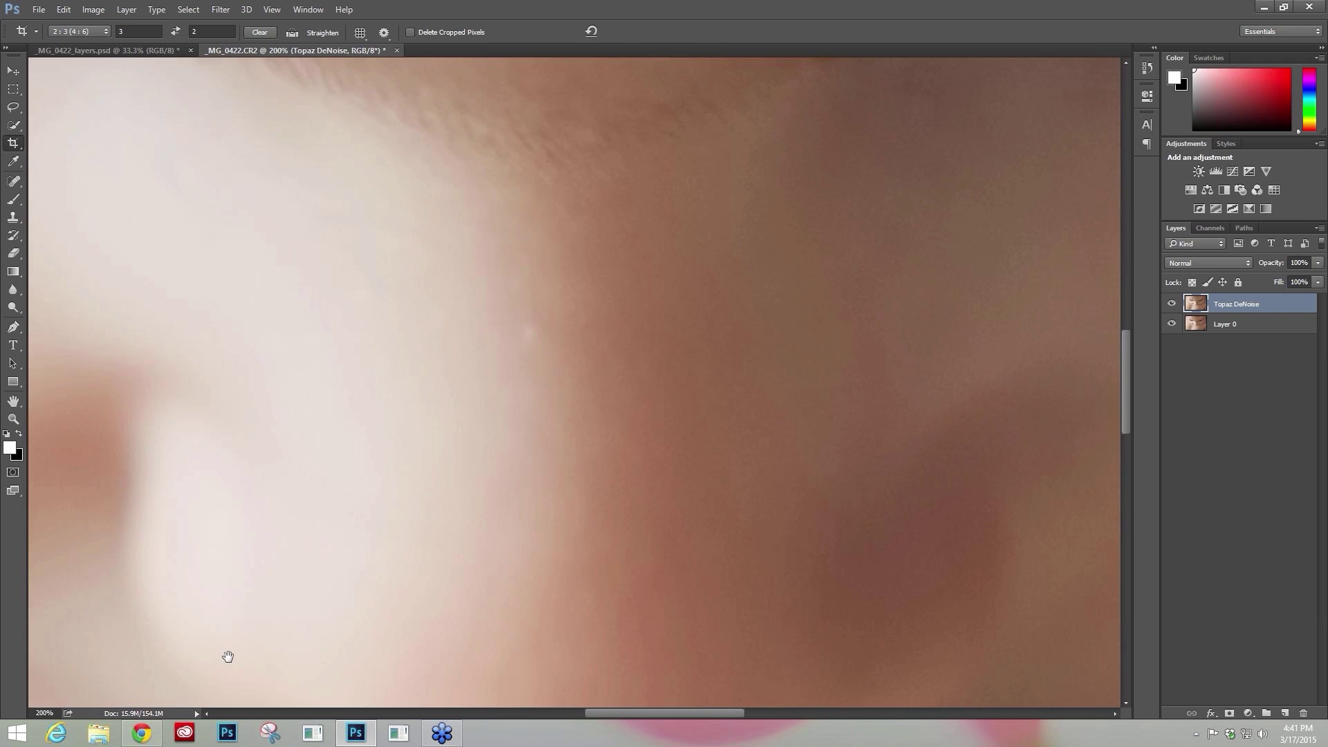
{"action": "left_click", "coordinate": [1173, 305]}
{"action": "left_click", "coordinate": [1173, 304]}
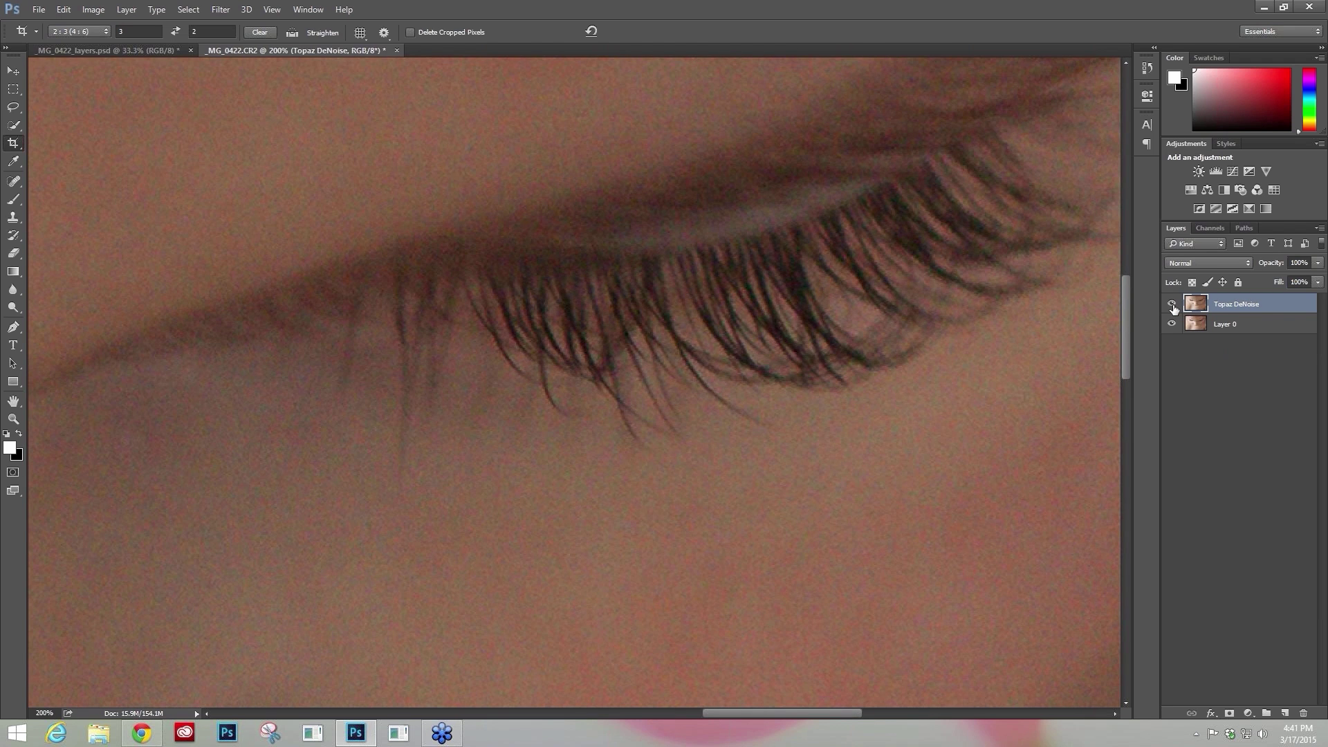
{"action": "left_click", "coordinate": [1173, 305]}
Duplicate the Topaz DeNoise layer and rename the copy "Clarity".
{"action": "key", "text": "ctrl+minus"}
{"action": "key", "text": "ctrl+minus"}
{"action": "key", "text": "ctrl+minus"}
{"action": "key", "text": "ctrl+minus"}
{"action": "key", "text": "ctrl+j"}
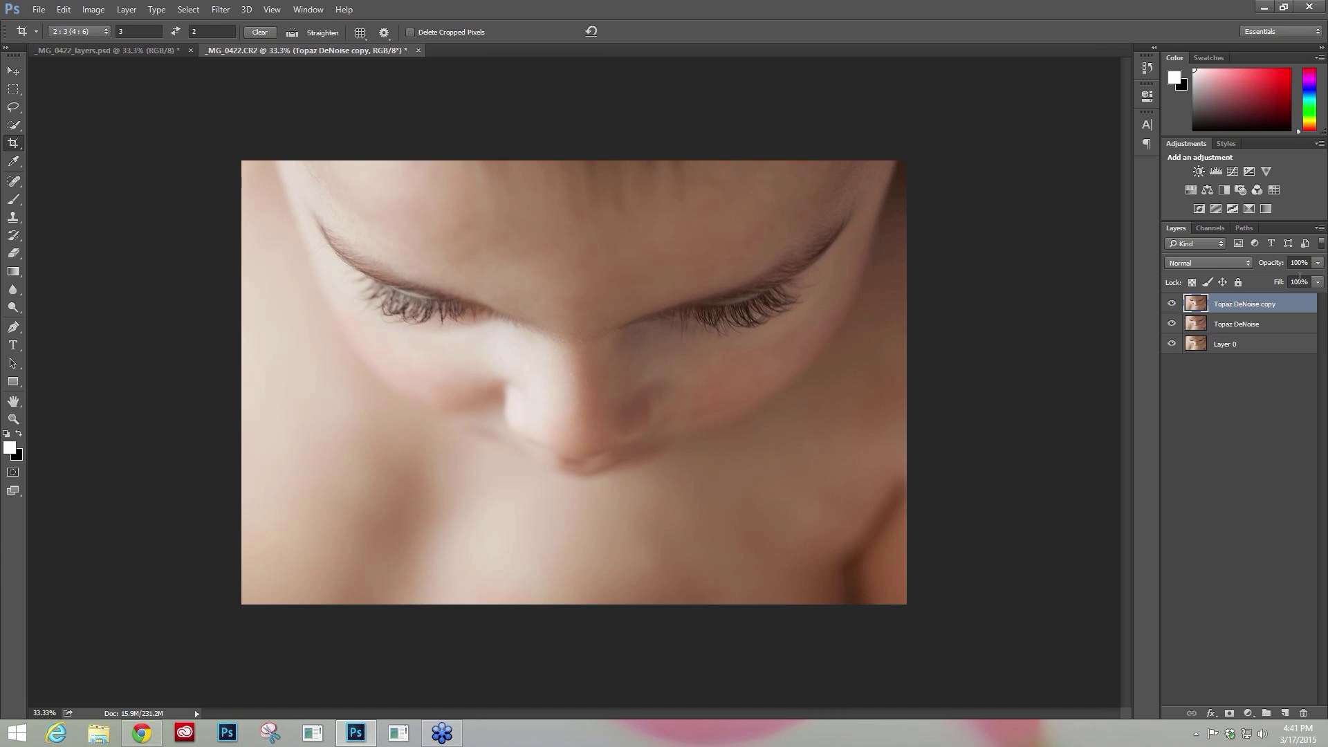
{"action": "double_click", "coordinate": [1233, 305]}
{"action": "type", "text": "clarity"}
{"action": "key", "text": "Return"}
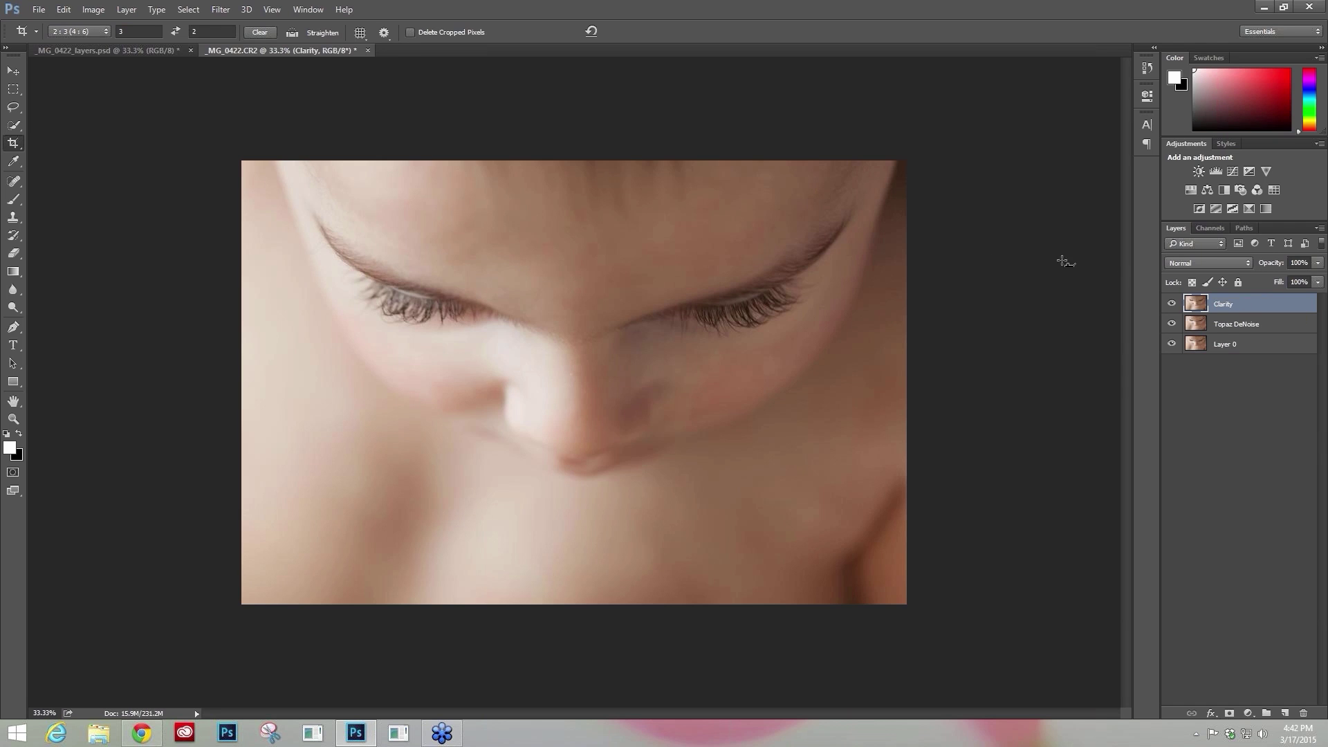
Open the Clarity layer in the Topaz Clarity filter and frame both eyes and the nose at 50%.
{"action": "left_click", "coordinate": [221, 10]}
{"action": "mouse_move", "coordinate": [362, 301]}
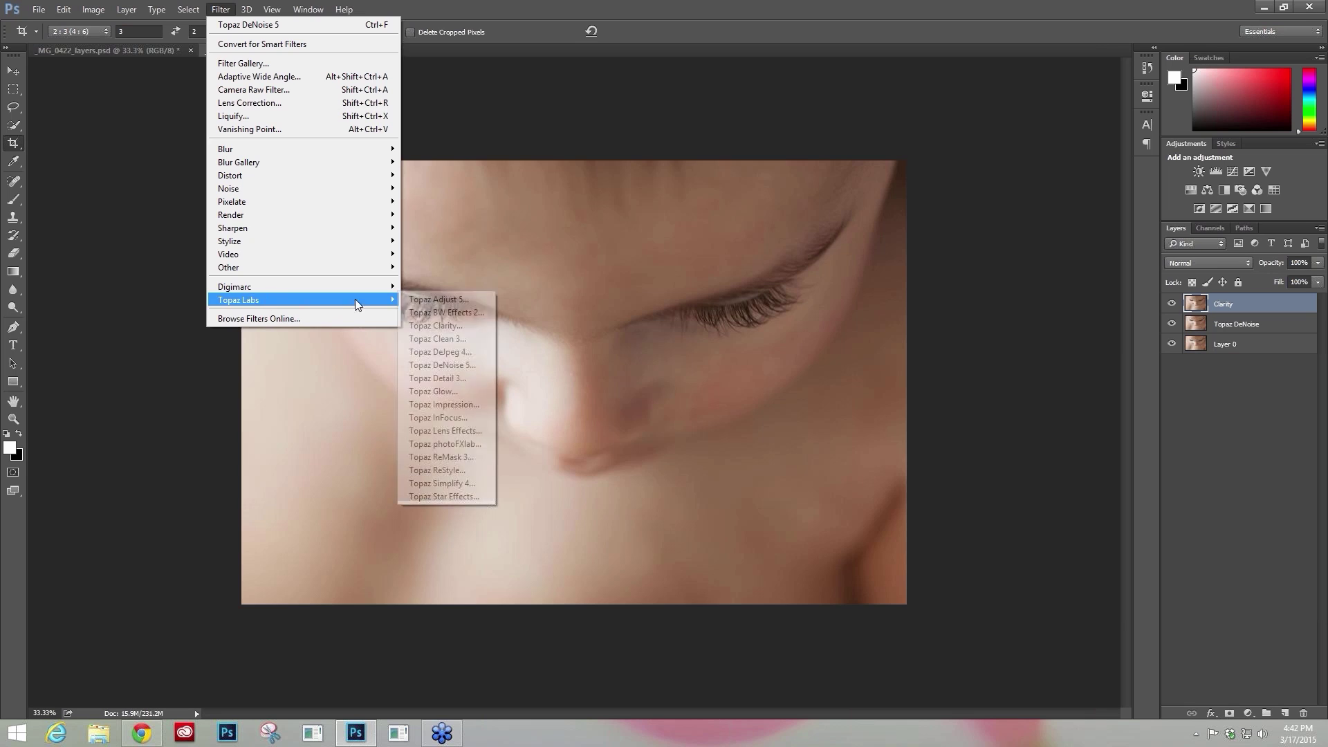
{"action": "left_click", "coordinate": [446, 325]}
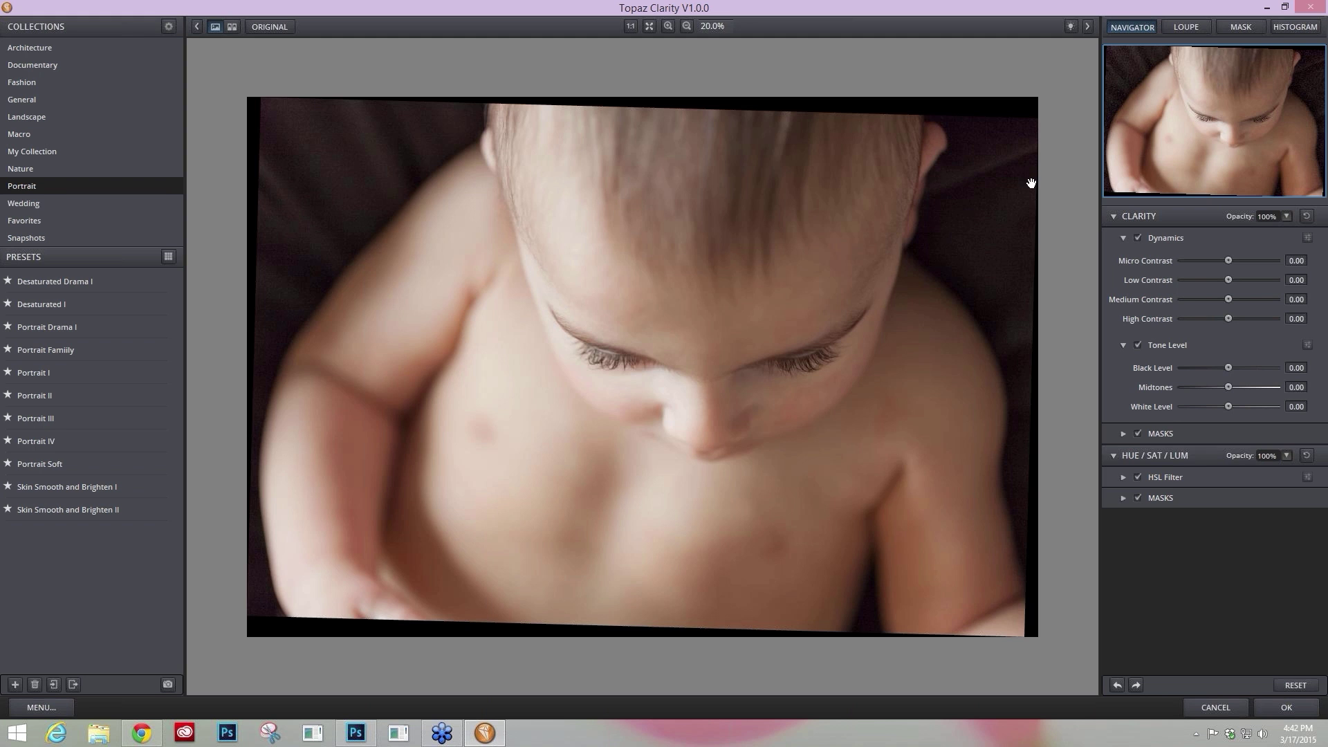
{"action": "left_click", "coordinate": [668, 25]}
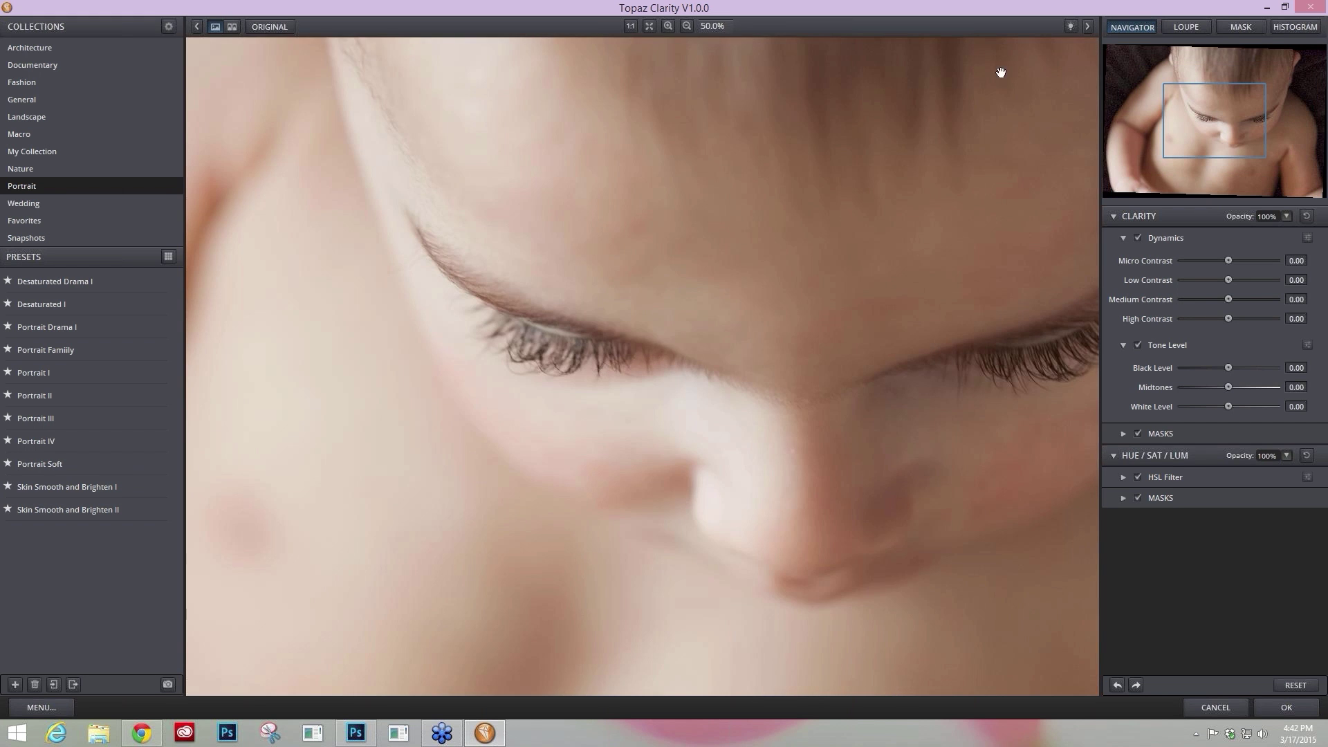
{"action": "mouse_move", "coordinate": [1251, 106]}
{"action": "left_mouse_down"}
{"action": "mouse_move", "coordinate": [1267, 101]}
{"action": "mouse_move", "coordinate": [1260, 117]}
{"action": "left_mouse_up"}
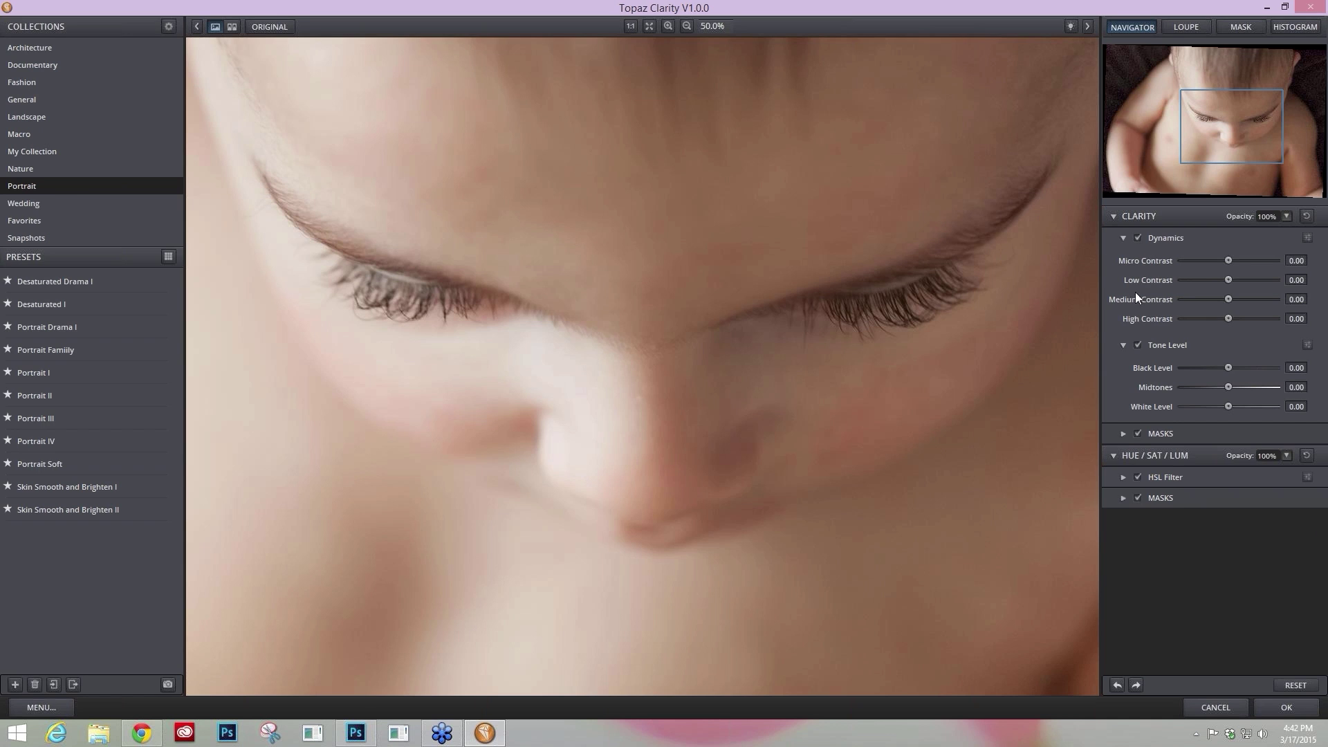
Set Micro Contrast to -0.42 to soften the skin, checking the effect around the lashes.
{"action": "left_click", "coordinate": [1124, 345]}
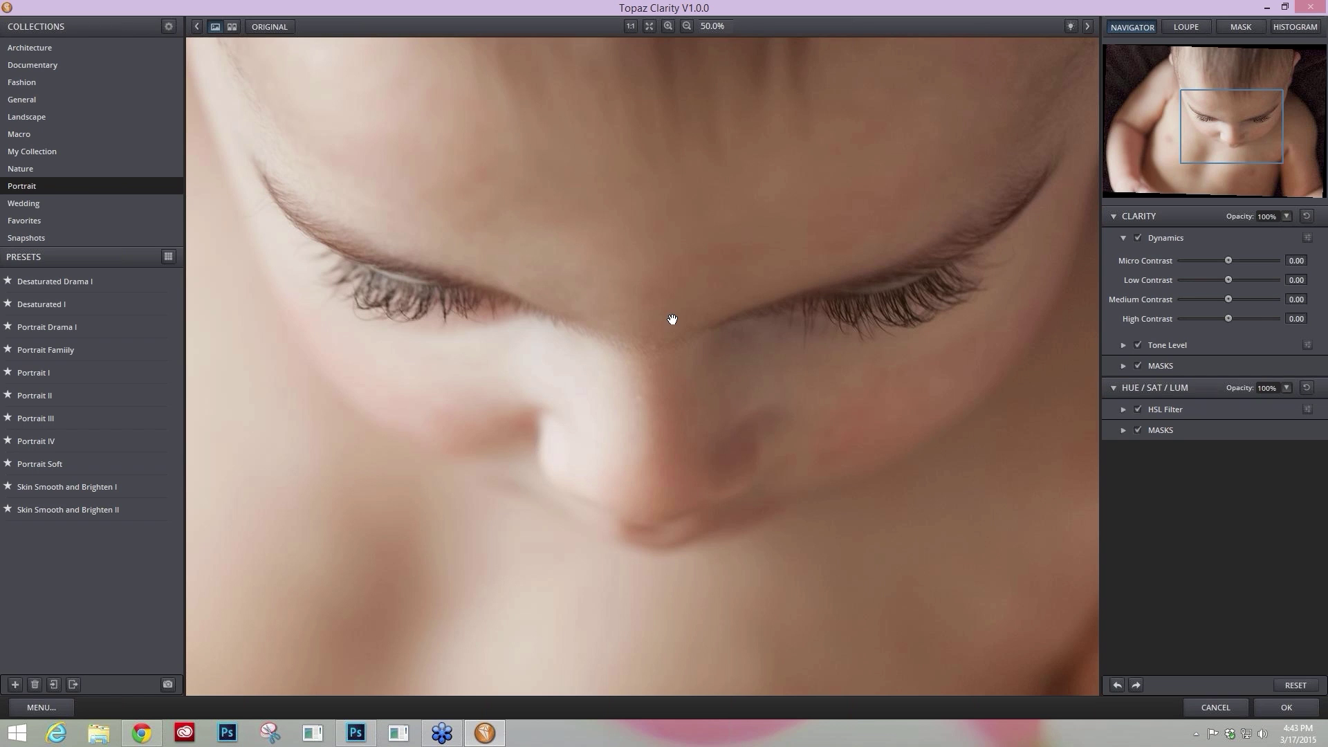
{"action": "left_click_drag", "start_coordinate": [1232, 263], "coordinate": [1243, 262]}
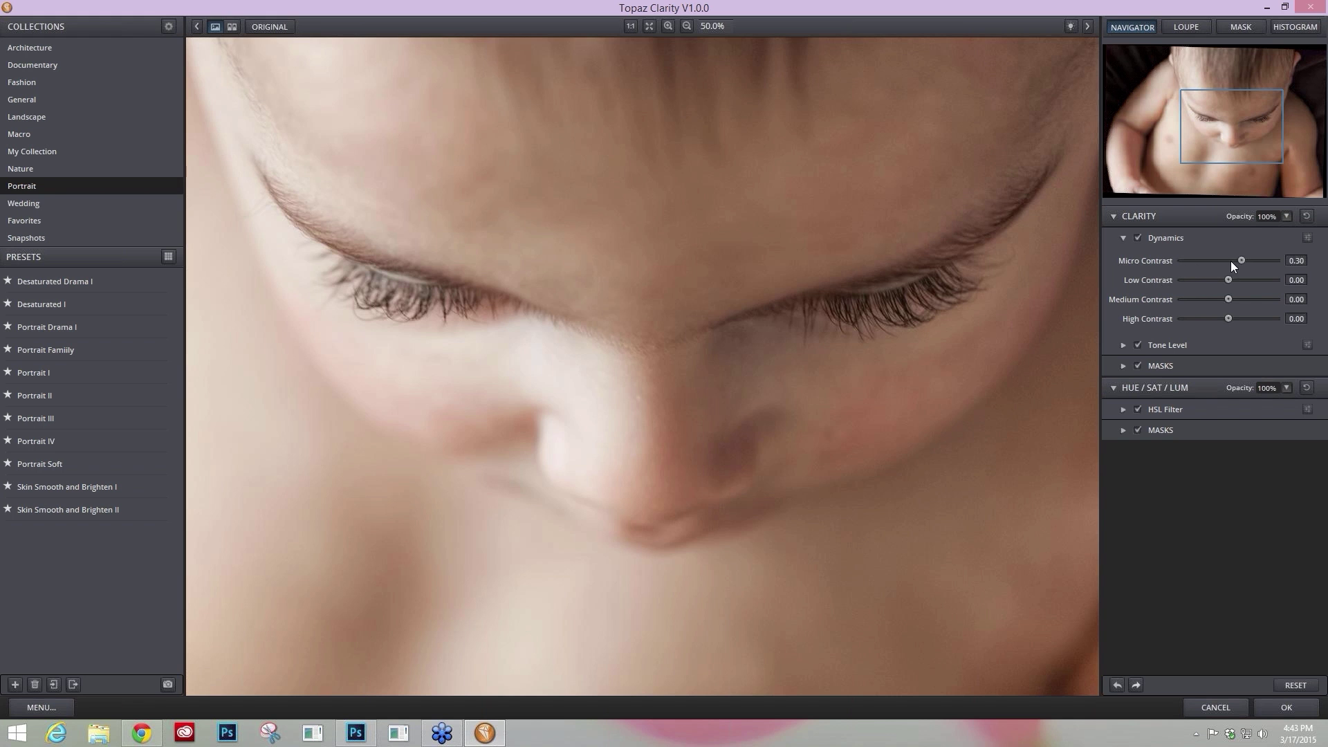
{"action": "left_click_drag", "start_coordinate": [1239, 261], "coordinate": [1210, 260]}
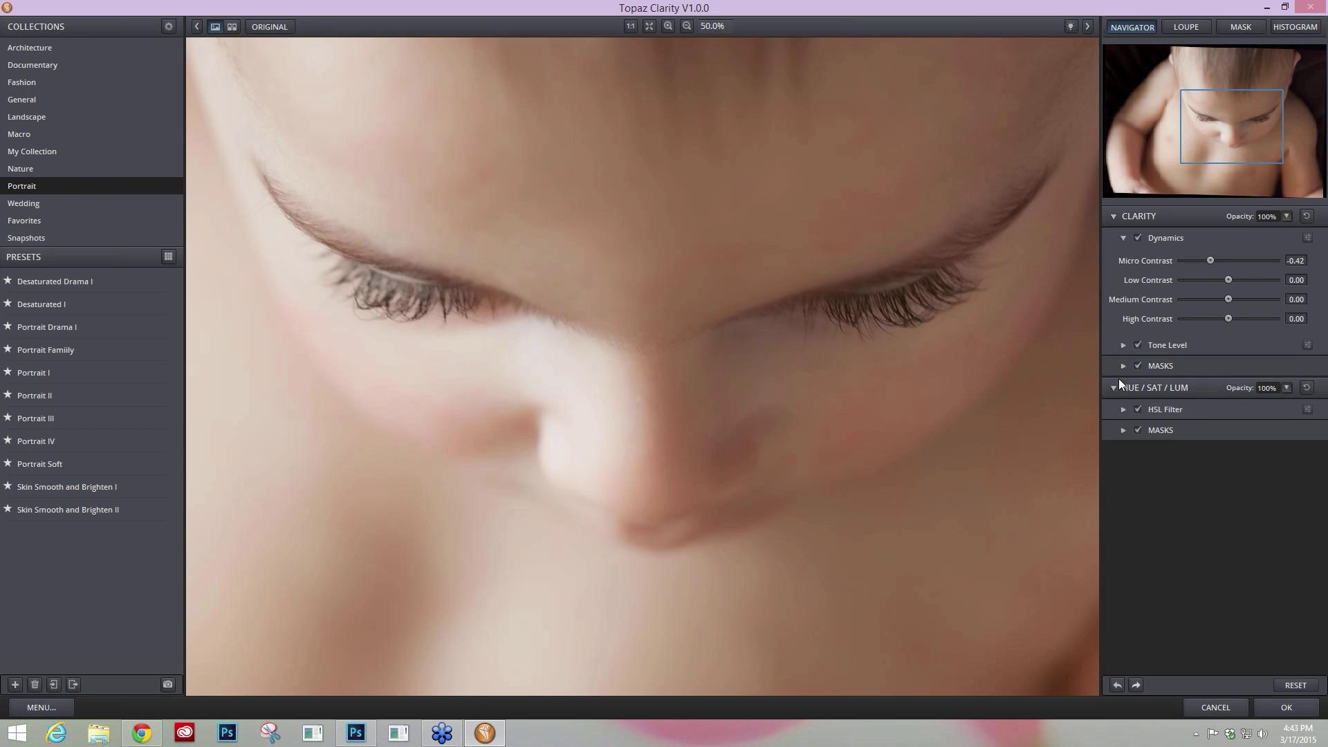
{"action": "left_click", "coordinate": [835, 332]}
{"action": "left_click", "coordinate": [842, 341]}
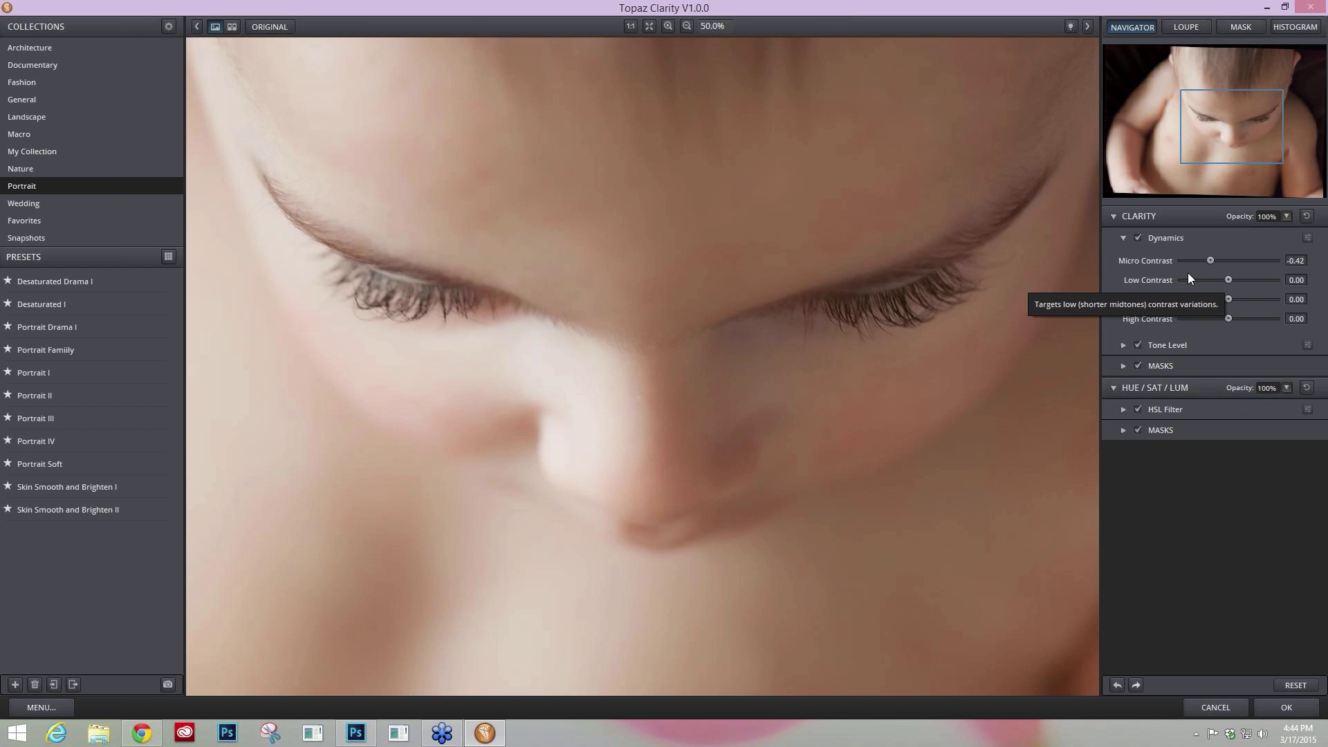
Try lower and higher Low Contrast amounts, settling on 0.20.
{"action": "left_click", "coordinate": [1226, 277]}
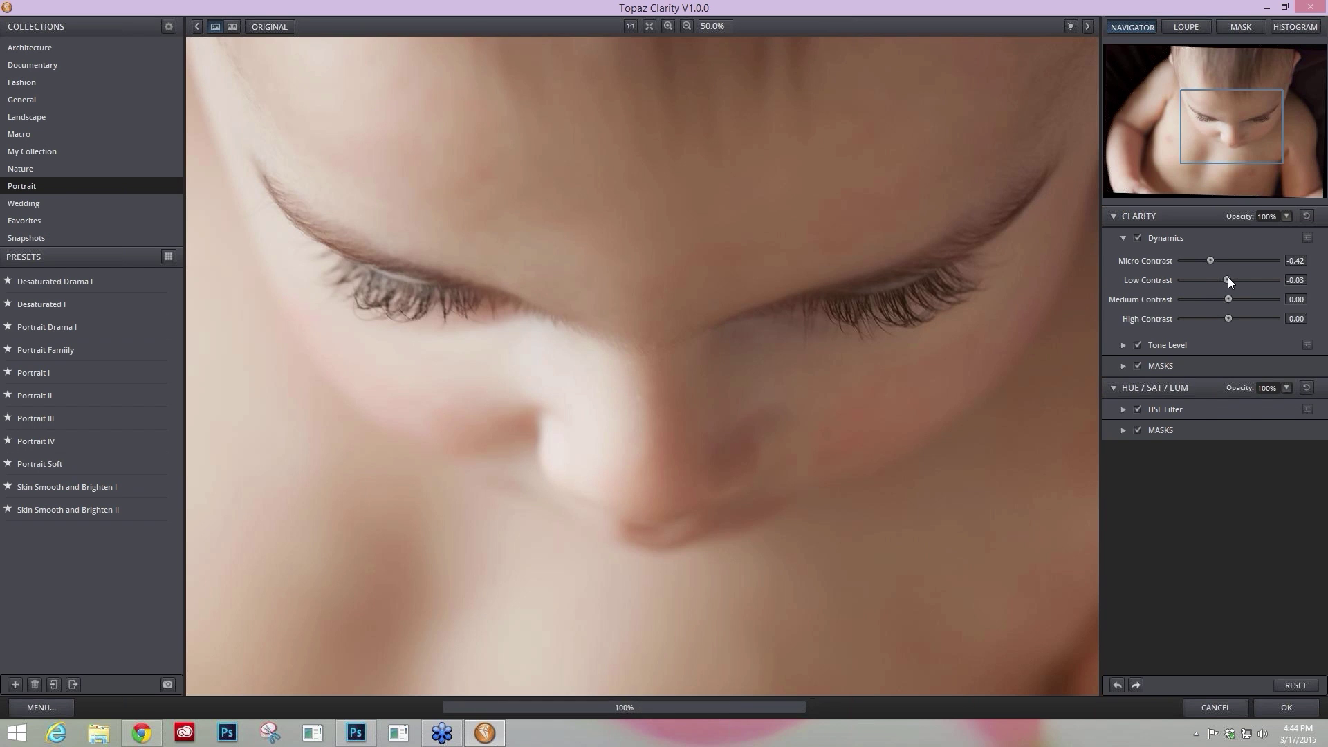
{"action": "left_click_drag", "start_coordinate": [1228, 277], "coordinate": [1234, 279]}
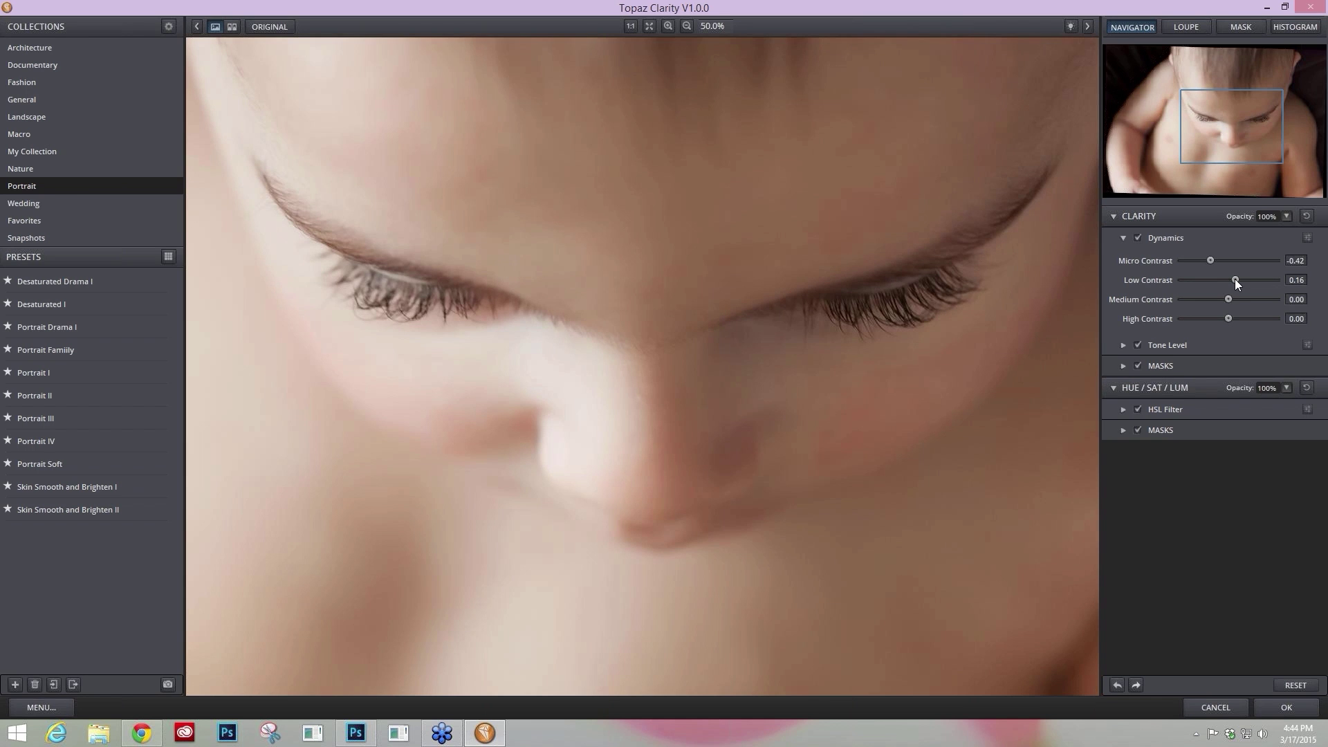
{"action": "left_click_drag", "start_coordinate": [1236, 279], "coordinate": [1230, 278]}
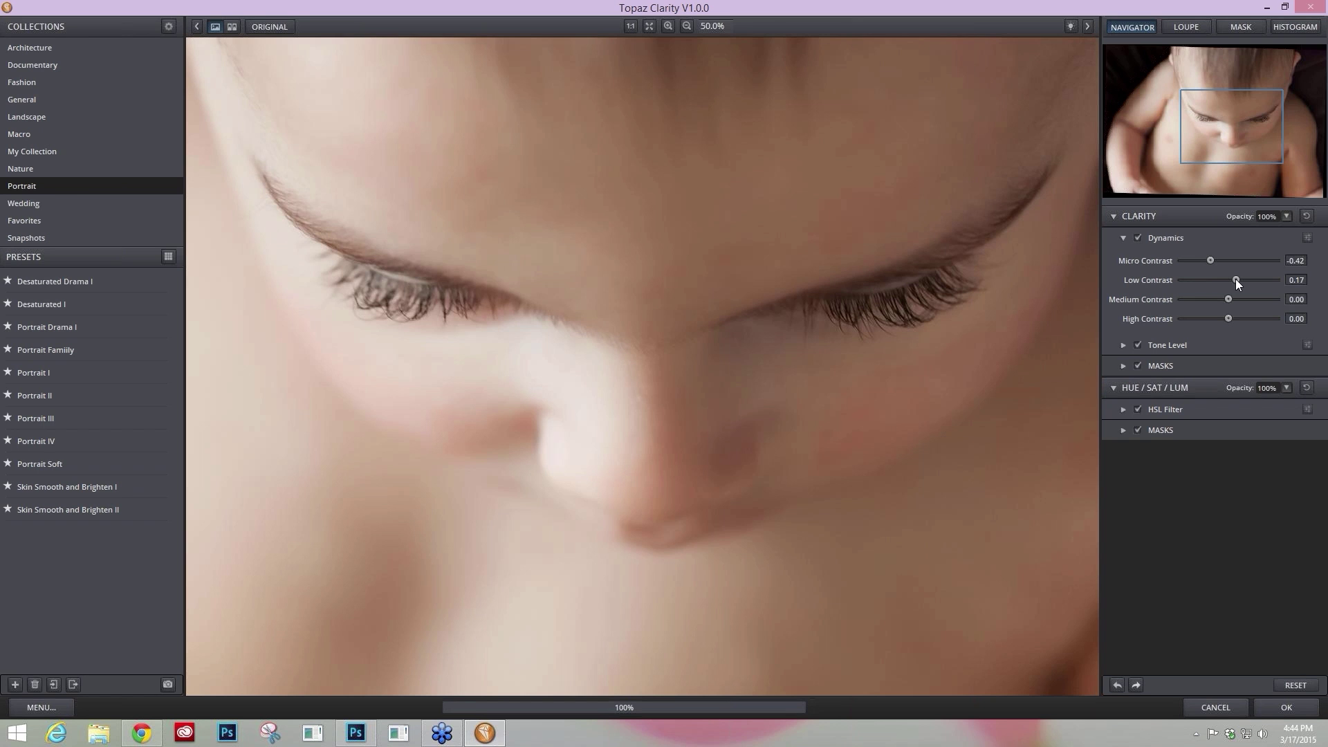
{"action": "left_click_drag", "start_coordinate": [1235, 280], "coordinate": [1219, 280]}
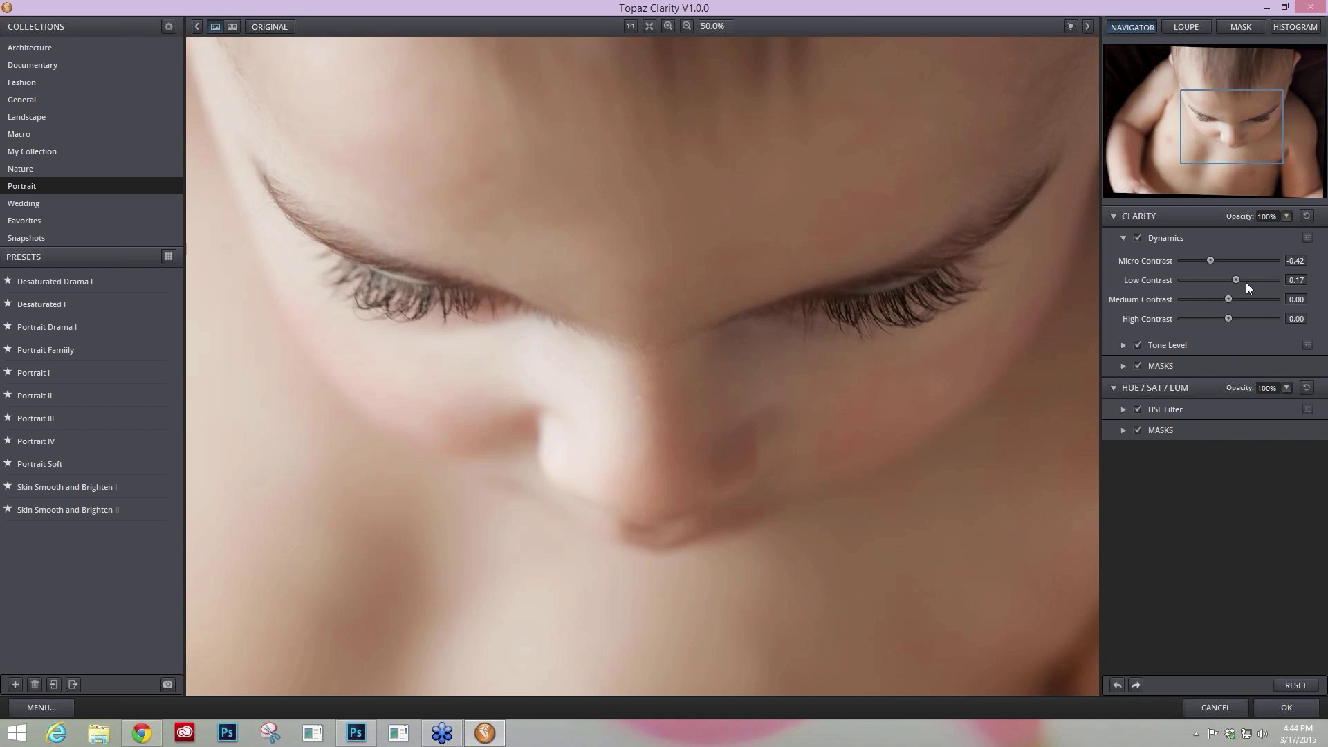
{"action": "left_click_drag", "start_coordinate": [1237, 280], "coordinate": [1237, 279]}
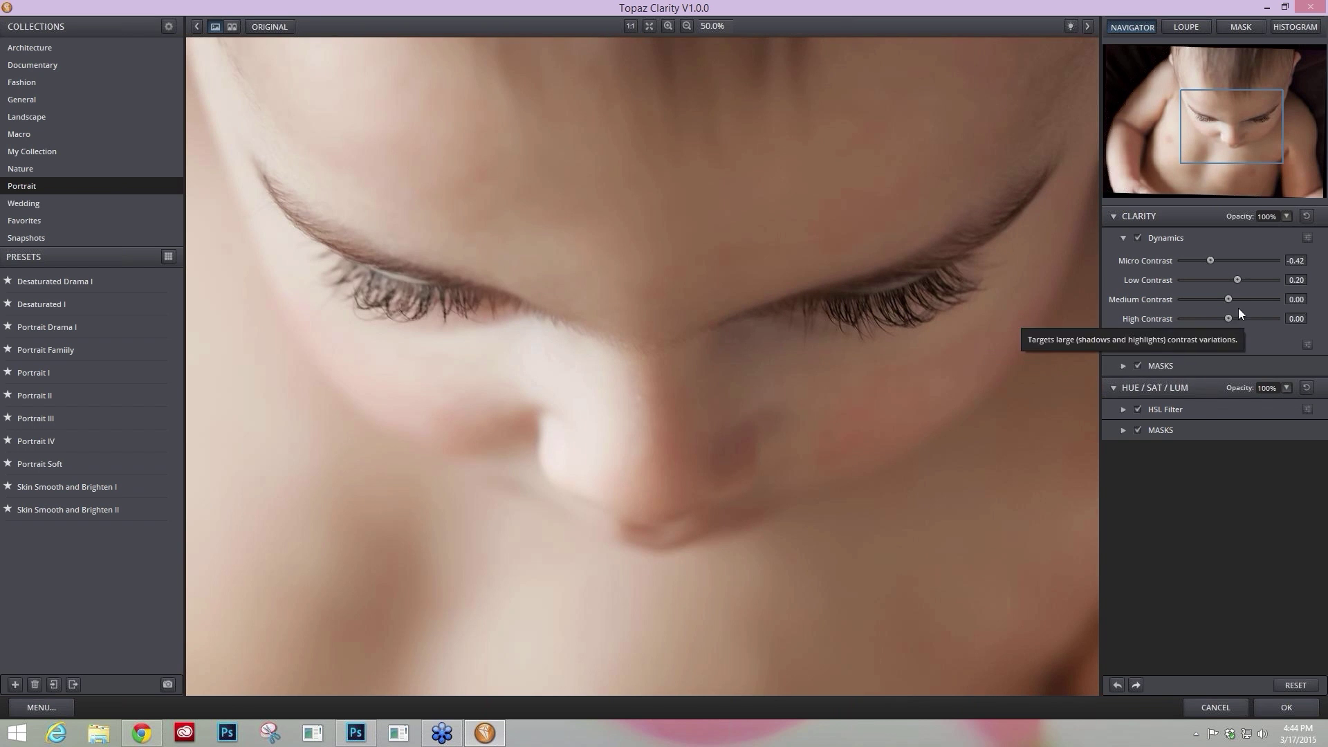
Set Medium Contrast to 0.09.
{"action": "left_click_drag", "start_coordinate": [1227, 298], "coordinate": [1231, 299]}
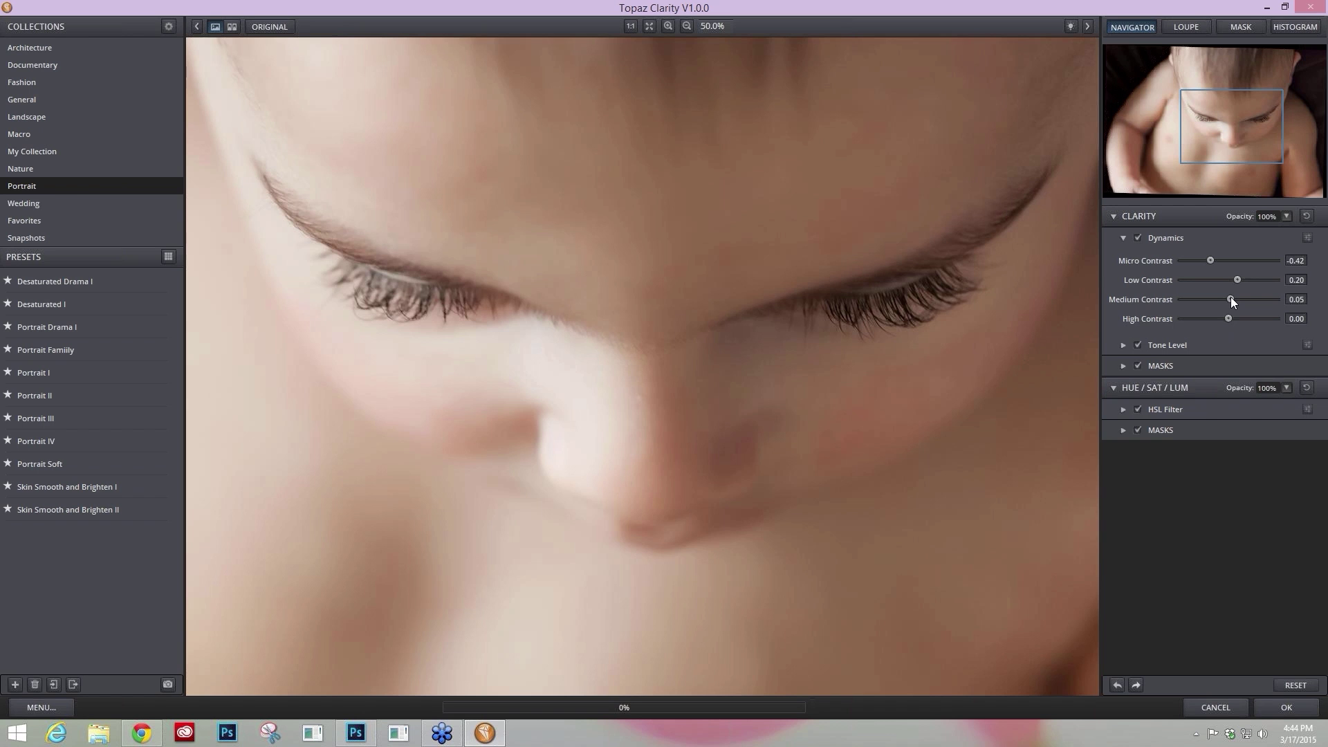
{"action": "left_click_drag", "start_coordinate": [1231, 297], "coordinate": [1233, 296]}
{"action": "left_click_drag", "start_coordinate": [1233, 296], "coordinate": [1231, 296]}
Try positive and negative High Contrast amounts on the face, settling on -0.28.
{"action": "left_click_drag", "start_coordinate": [1226, 321], "coordinate": [1248, 317]}
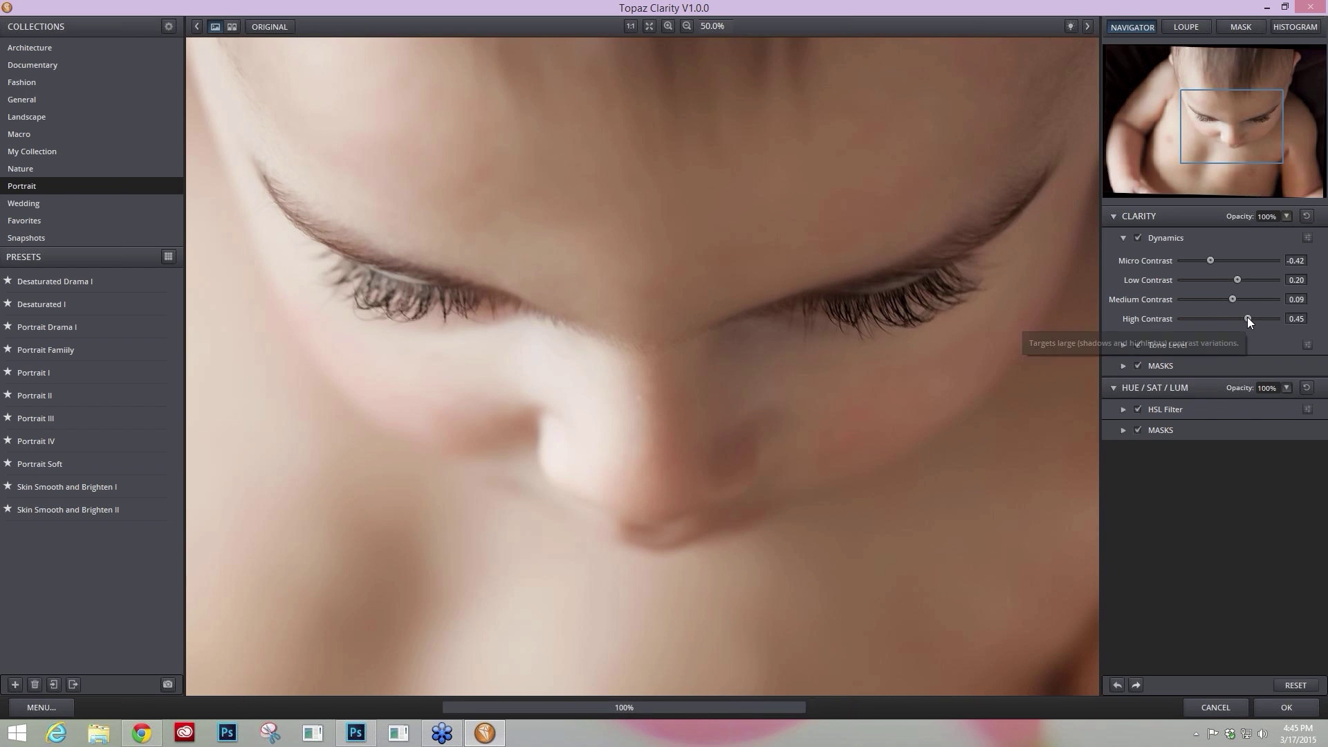
{"action": "left_click", "coordinate": [1247, 318]}
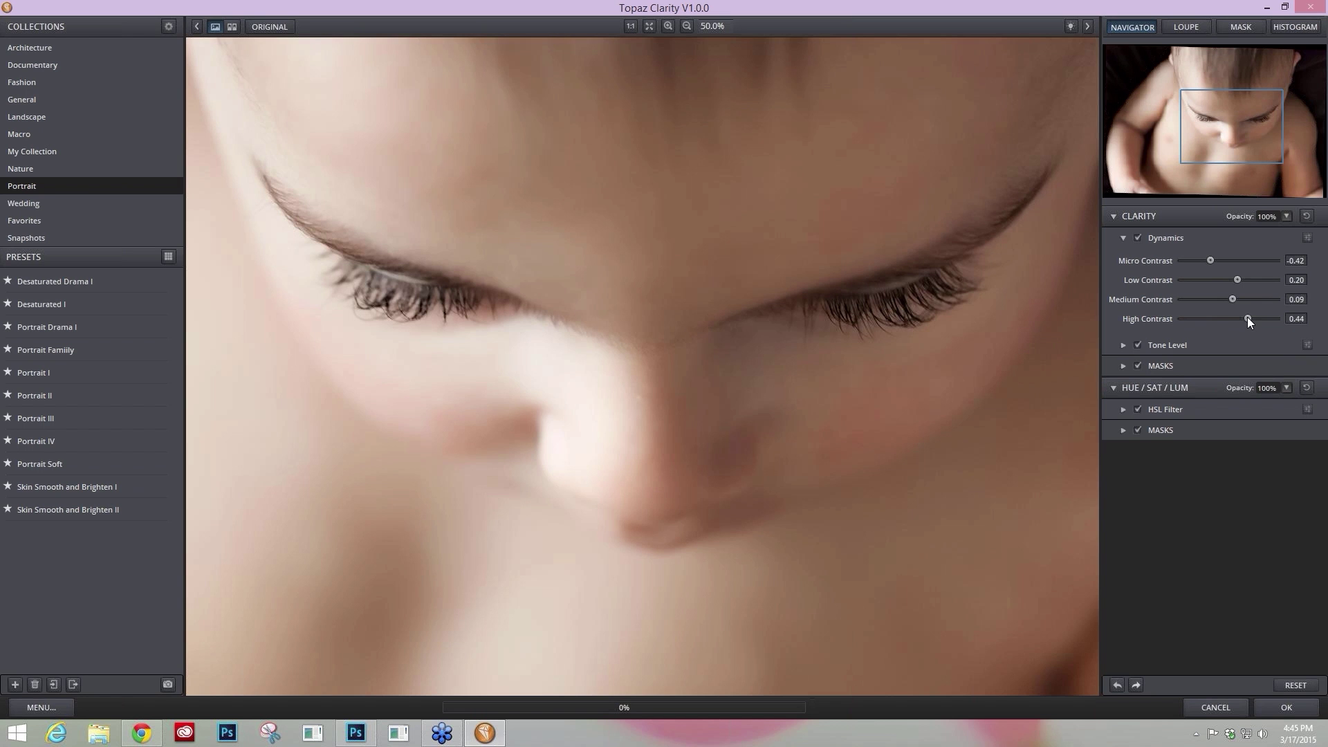
{"action": "left_click_drag", "start_coordinate": [1247, 319], "coordinate": [1208, 318]}
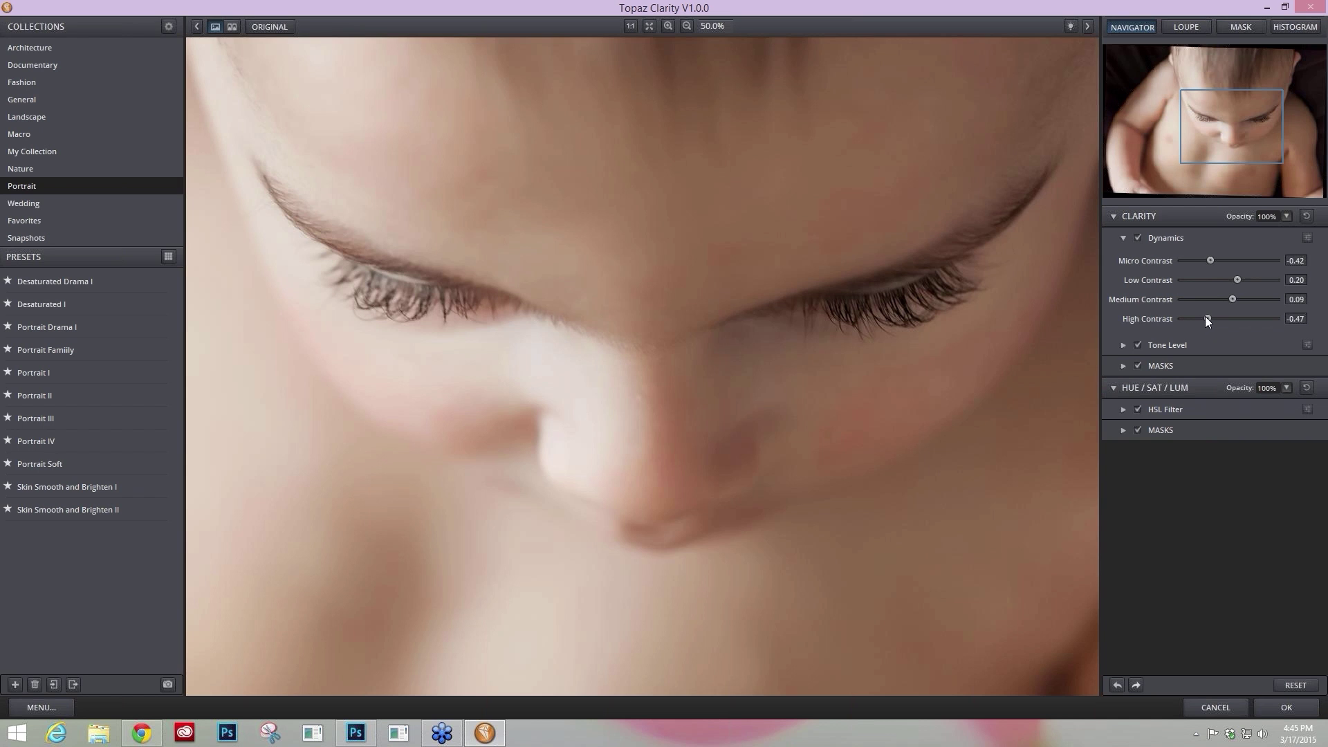
{"action": "left_click_drag", "start_coordinate": [1211, 318], "coordinate": [1215, 319]}
{"action": "left_click_drag", "start_coordinate": [949, 350], "coordinate": [954, 349]}
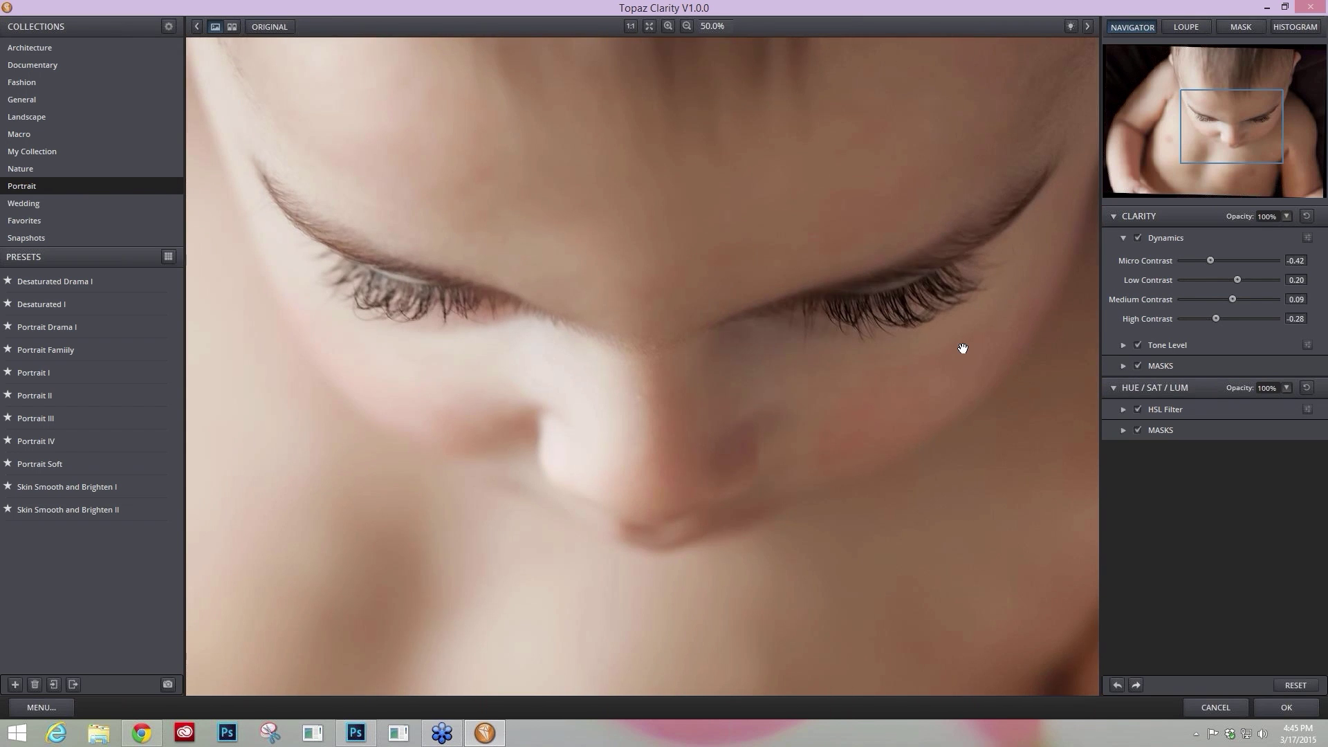
In Tone Level, set Black Level to about 0.06 and White Level to -0.09, and compare with the original.
{"action": "left_click", "coordinate": [1124, 238]}
{"action": "left_click", "coordinate": [1123, 259]}
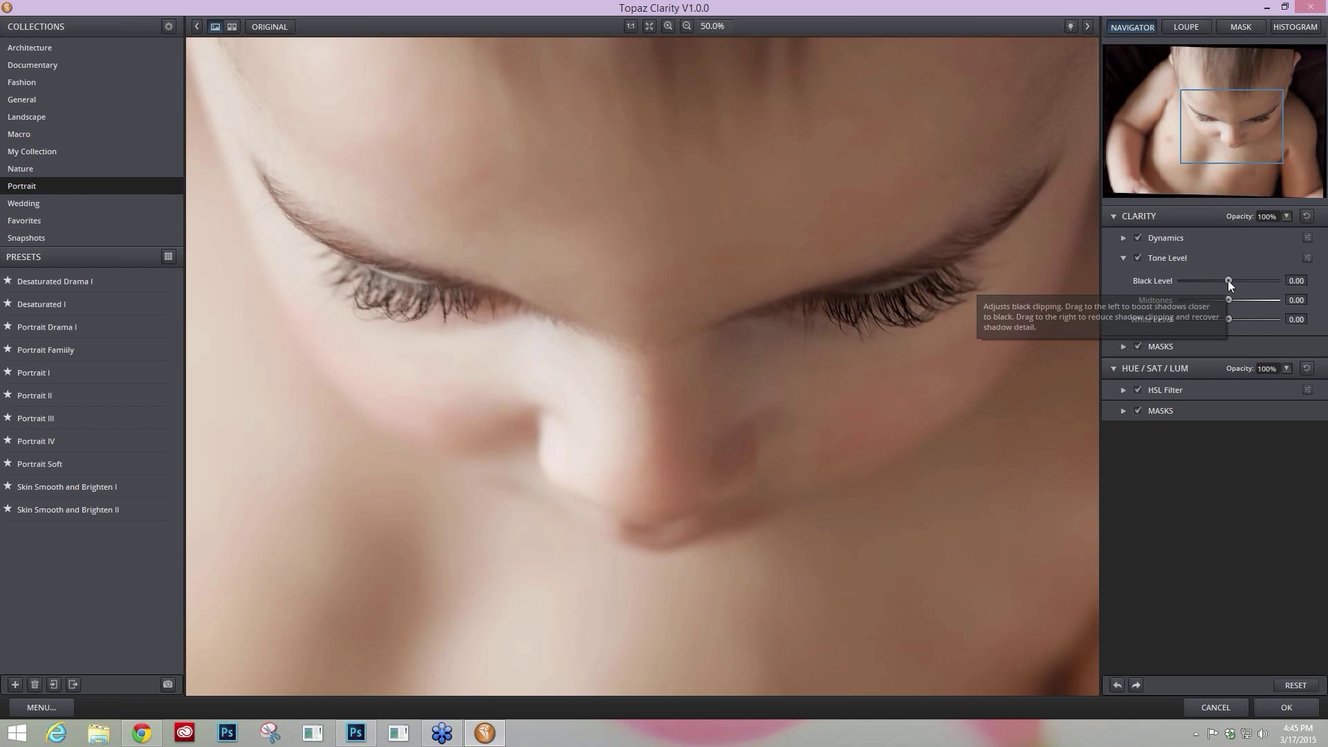
{"action": "left_click_drag", "start_coordinate": [1229, 280], "coordinate": [1231, 281]}
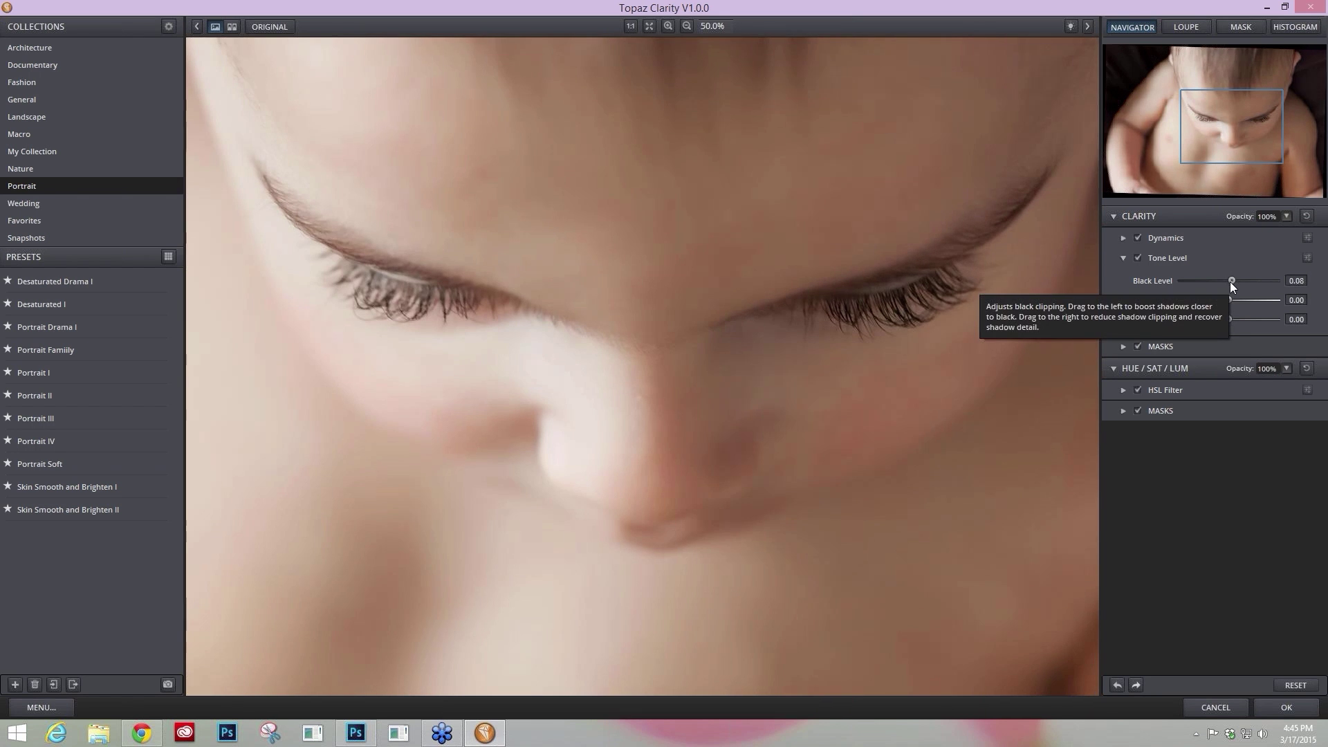
{"action": "left_click_drag", "start_coordinate": [1228, 318], "coordinate": [1224, 319]}
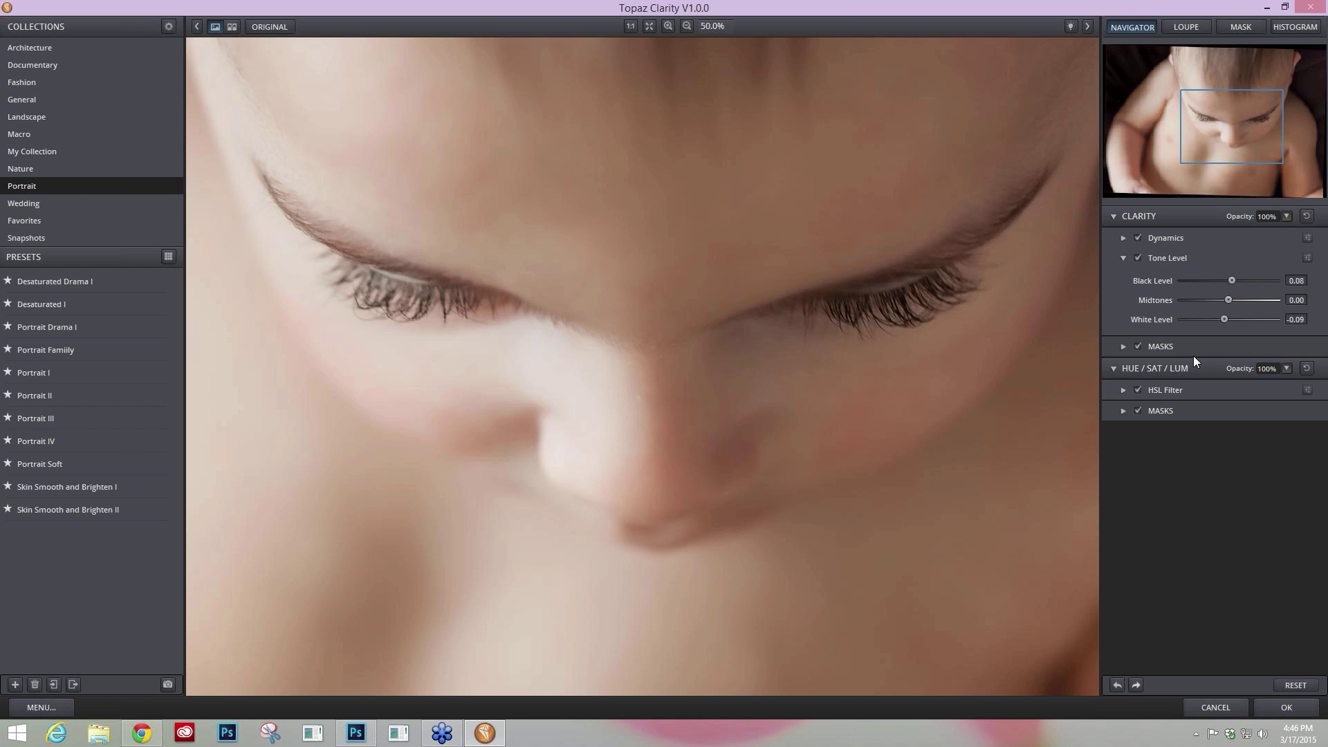
{"action": "key", "text": "space"}
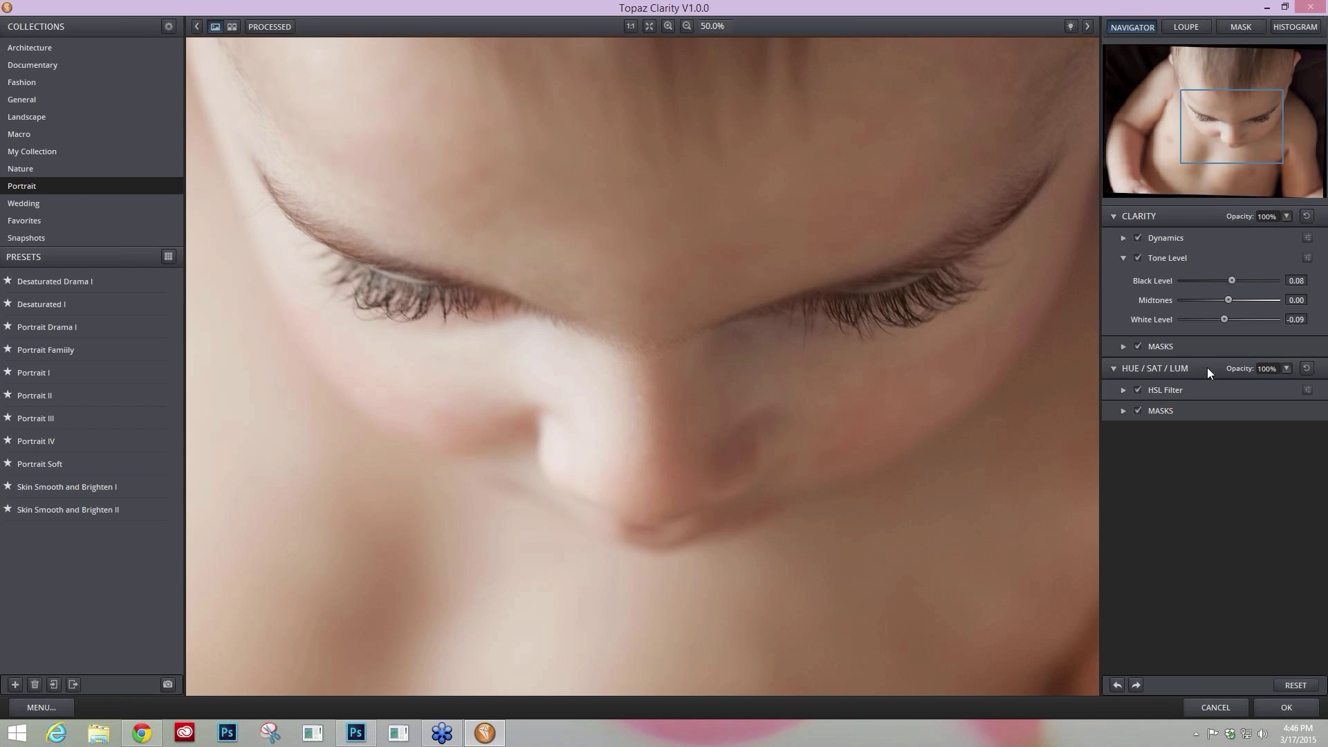
{"action": "key", "text": "space"}
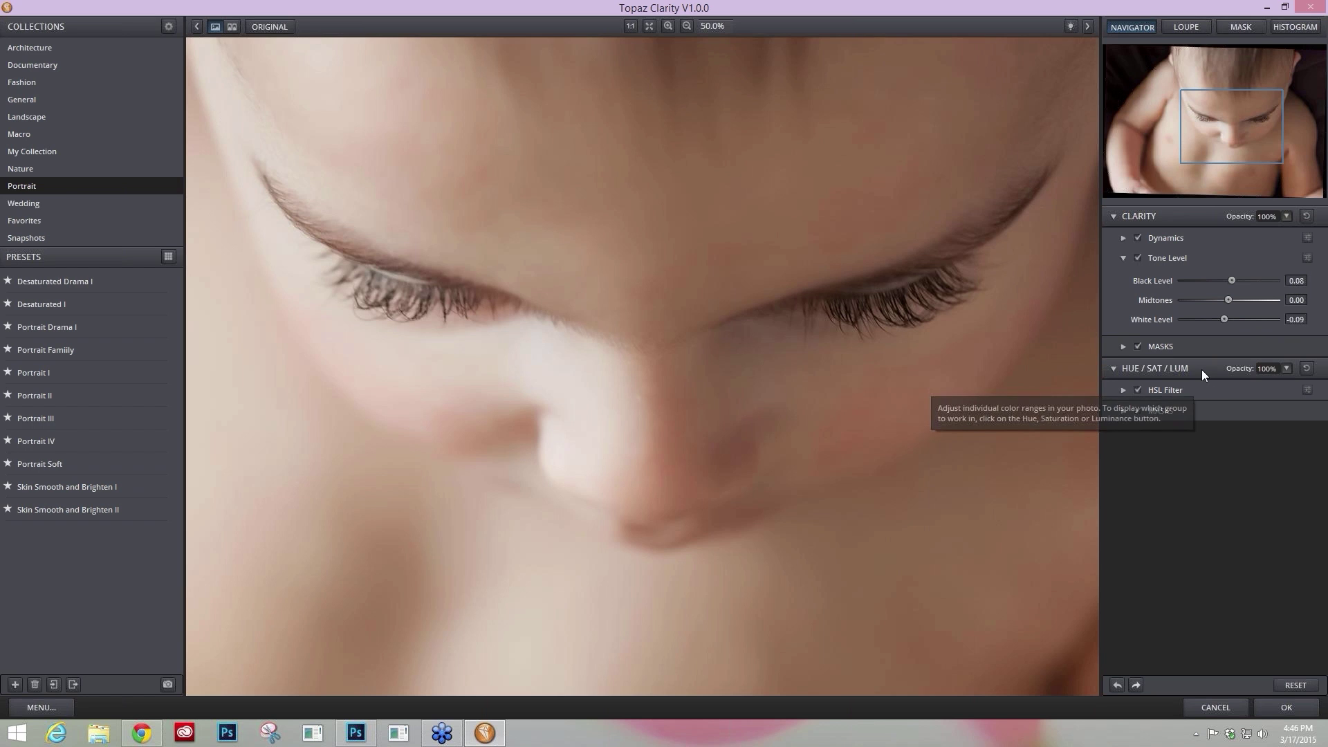
In the HSL Filter, set the saturation of Red to -0.03, Yellow to -0.08 and Magenta to -0.03.
{"action": "left_click", "coordinate": [1124, 258]}
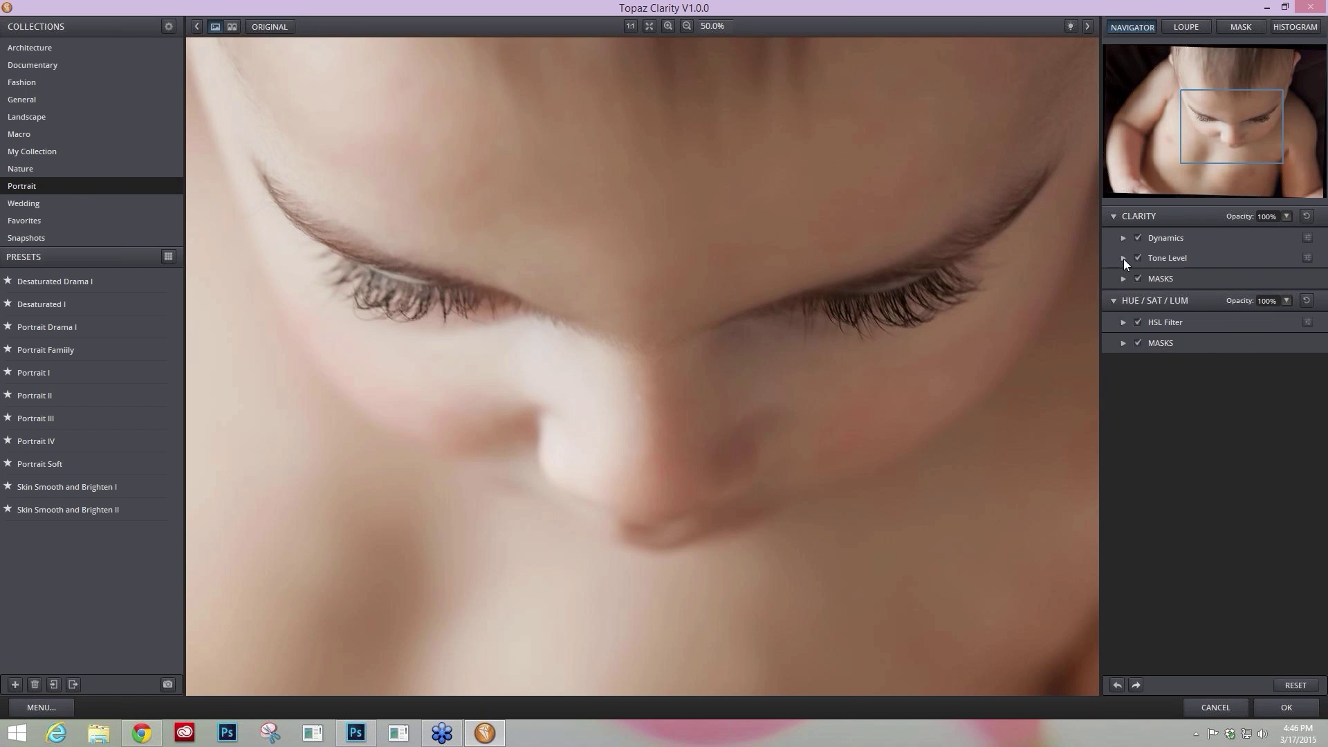
{"action": "left_click", "coordinate": [1113, 215]}
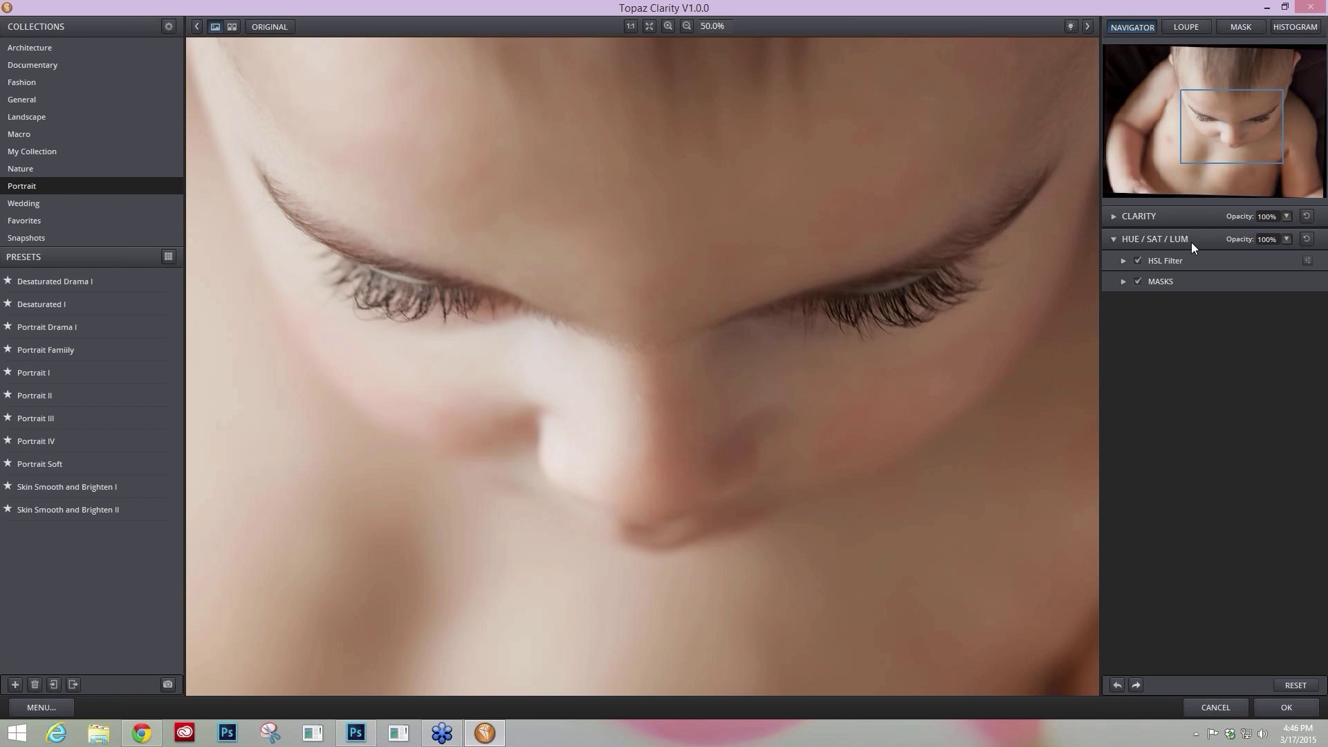
{"action": "left_click", "coordinate": [1124, 261]}
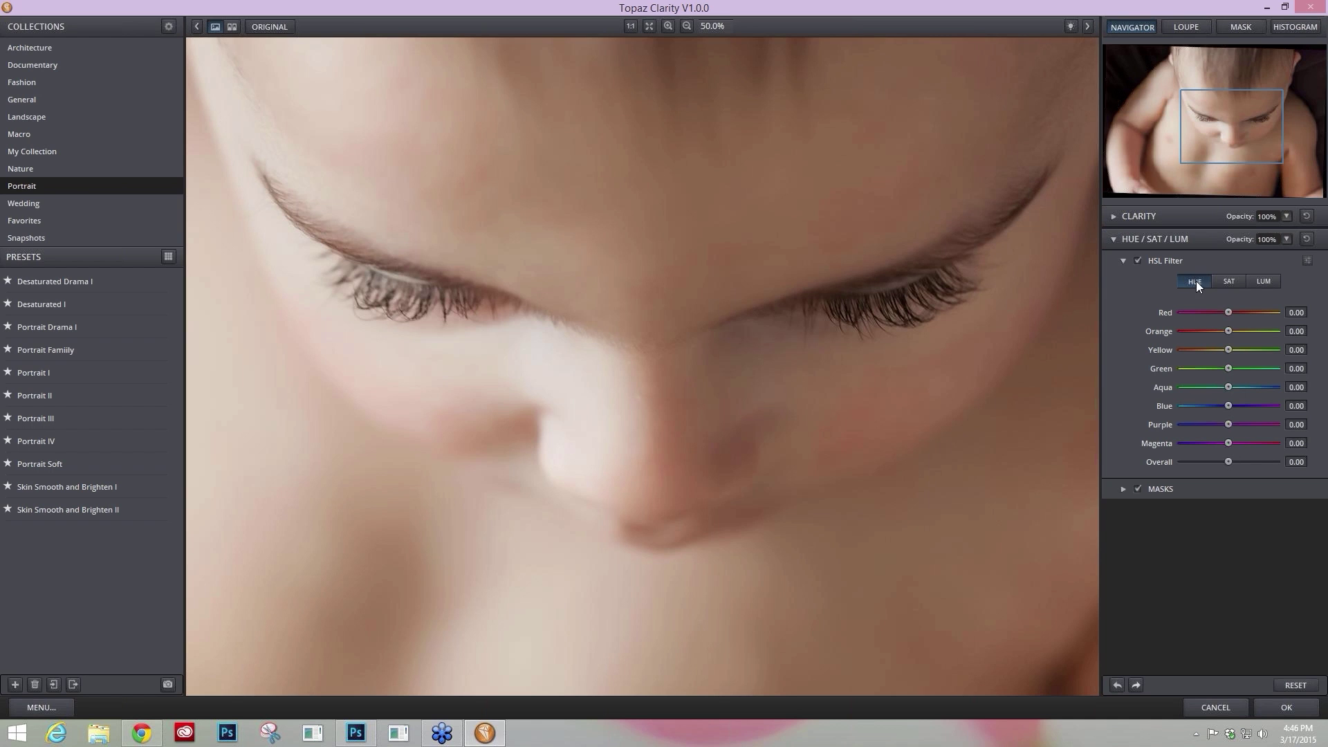
{"action": "left_click", "coordinate": [1229, 280]}
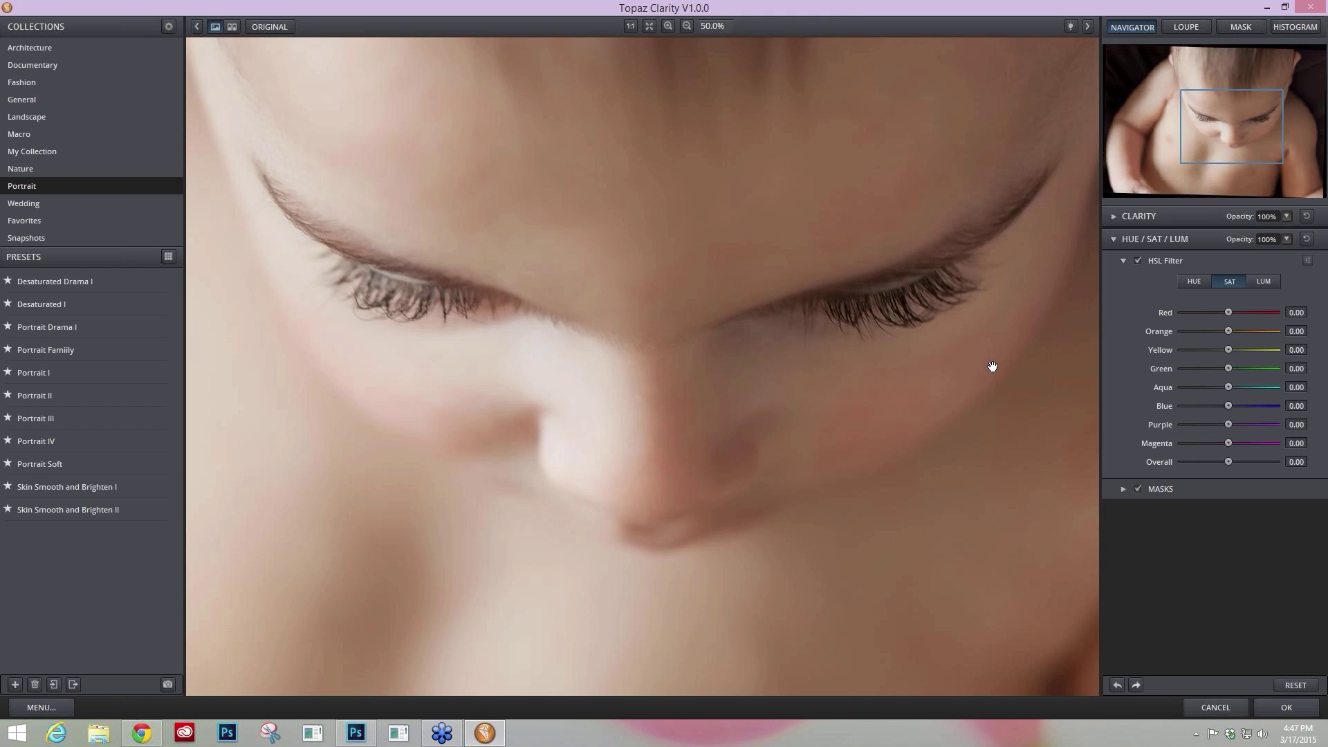
{"action": "left_click_drag", "start_coordinate": [1229, 316], "coordinate": [1228, 331]}
{"action": "left_click_drag", "start_coordinate": [1229, 351], "coordinate": [1224, 350]}
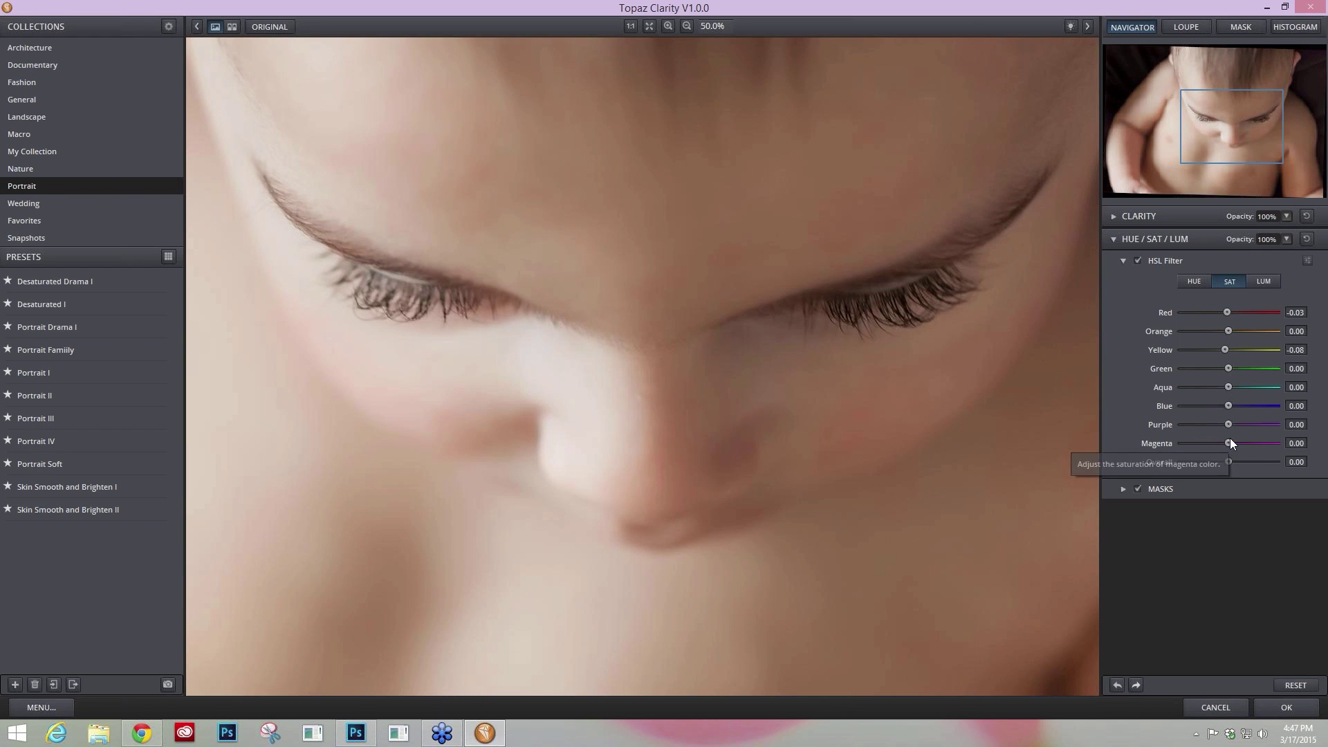
{"action": "left_click_drag", "start_coordinate": [1230, 438], "coordinate": [1226, 440]}
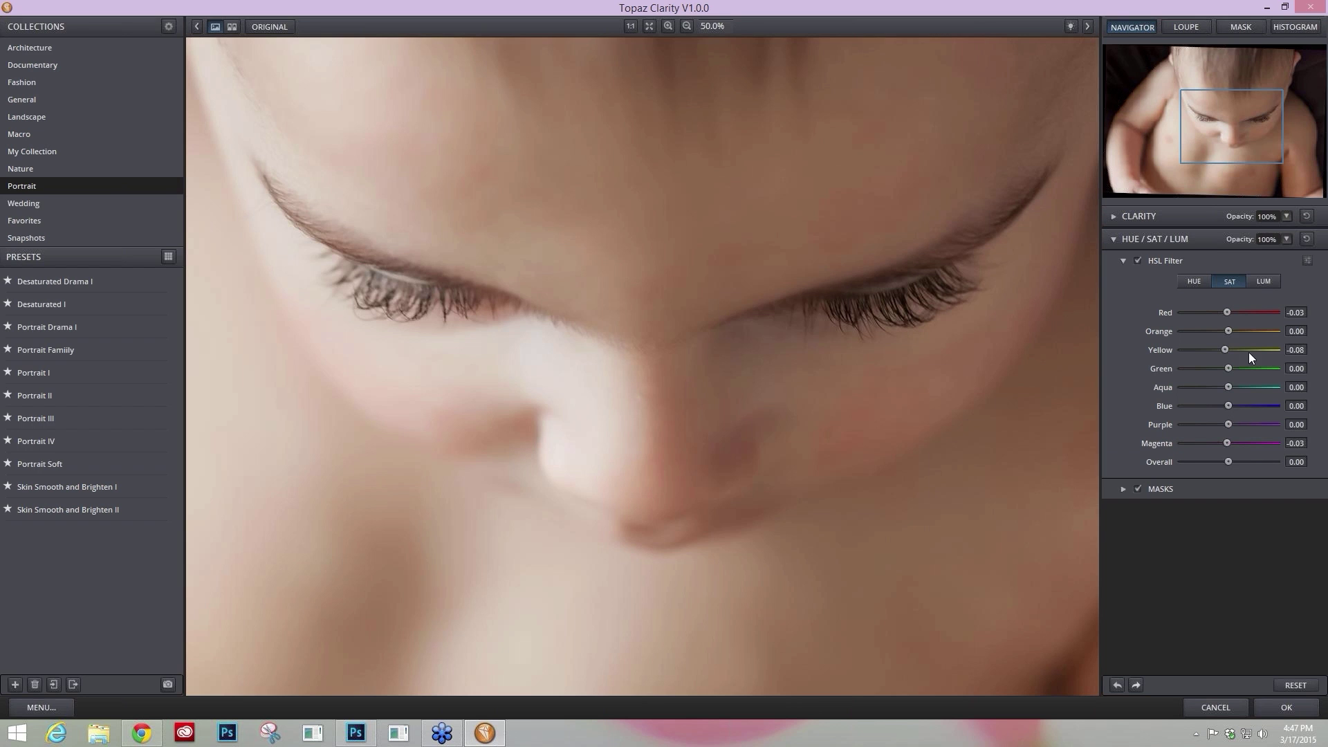
Set the HSL luminance of Orange to 0.05 and Red to 0.02, compare with the original, and apply the Clarity edits.
{"action": "left_click", "coordinate": [1264, 281]}
{"action": "left_click_drag", "start_coordinate": [1228, 332], "coordinate": [1232, 331]}
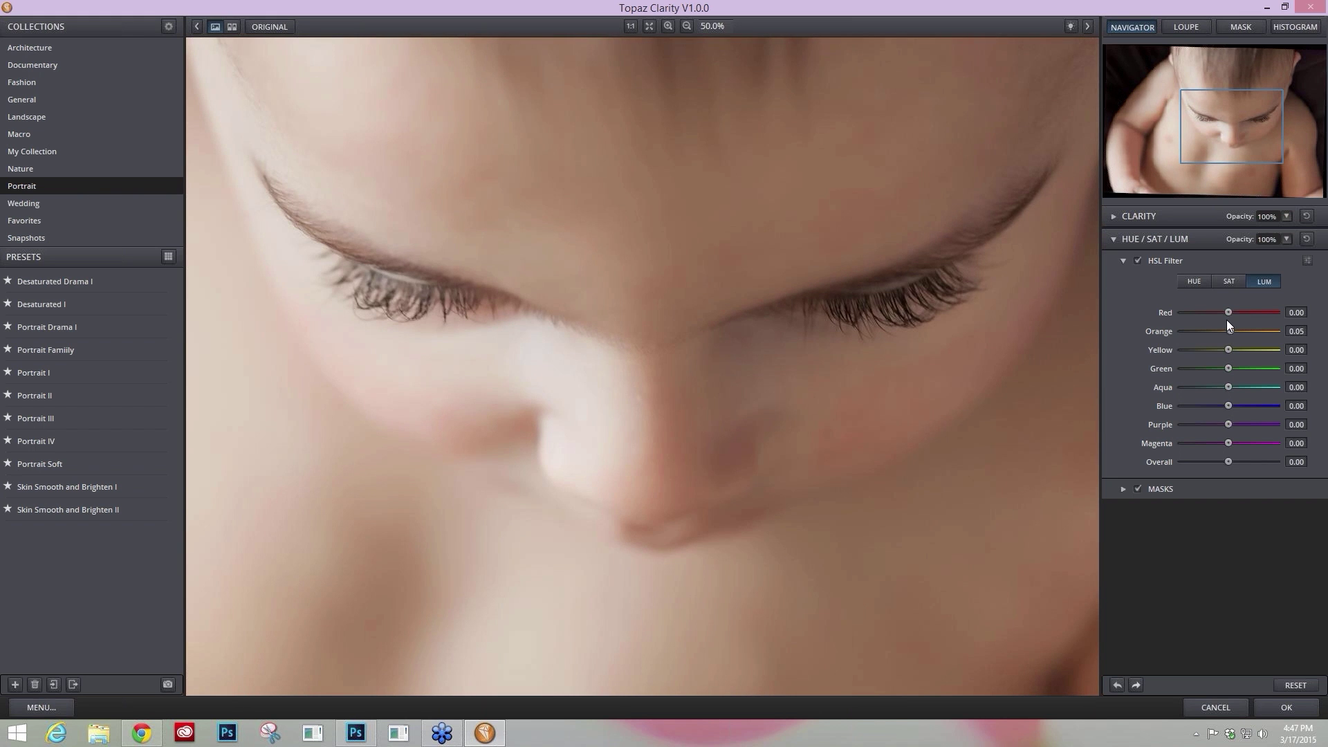
{"action": "left_click_drag", "start_coordinate": [1228, 313], "coordinate": [1230, 310]}
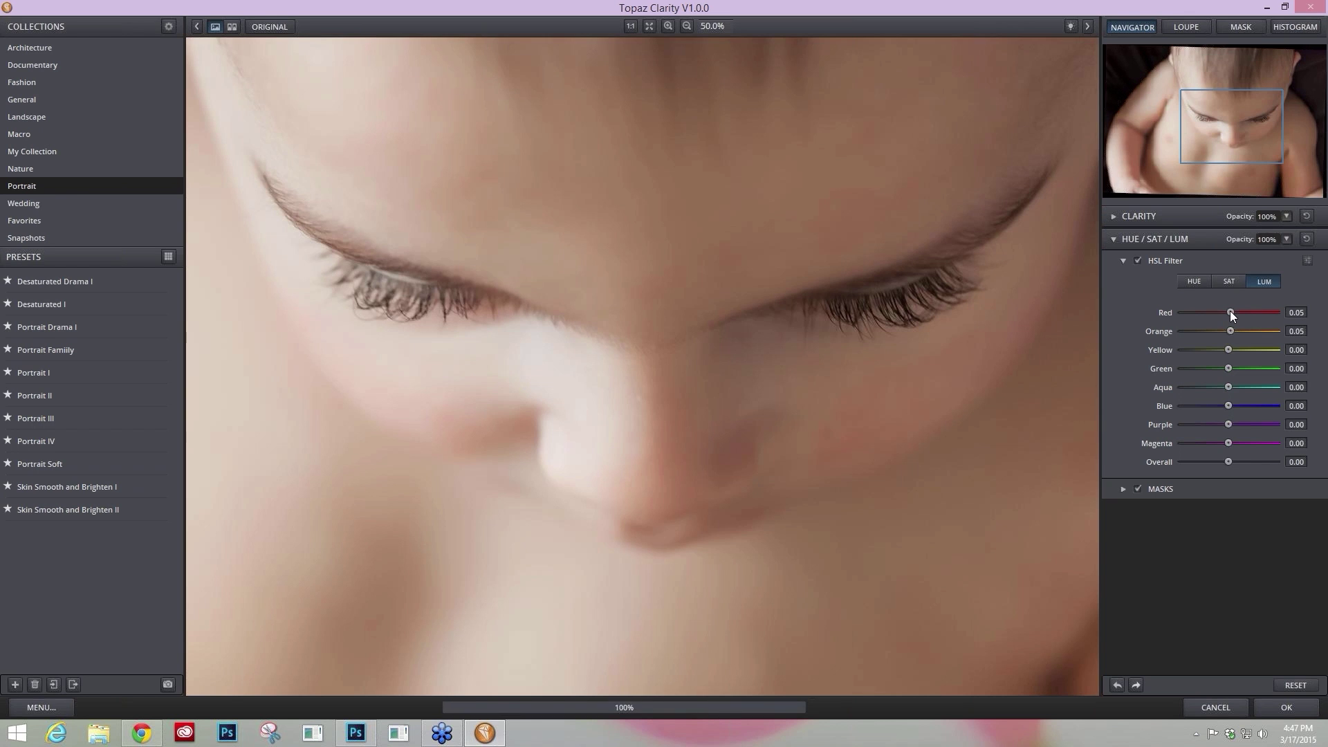
{"action": "left_click_drag", "start_coordinate": [1230, 310], "coordinate": [1228, 312]}
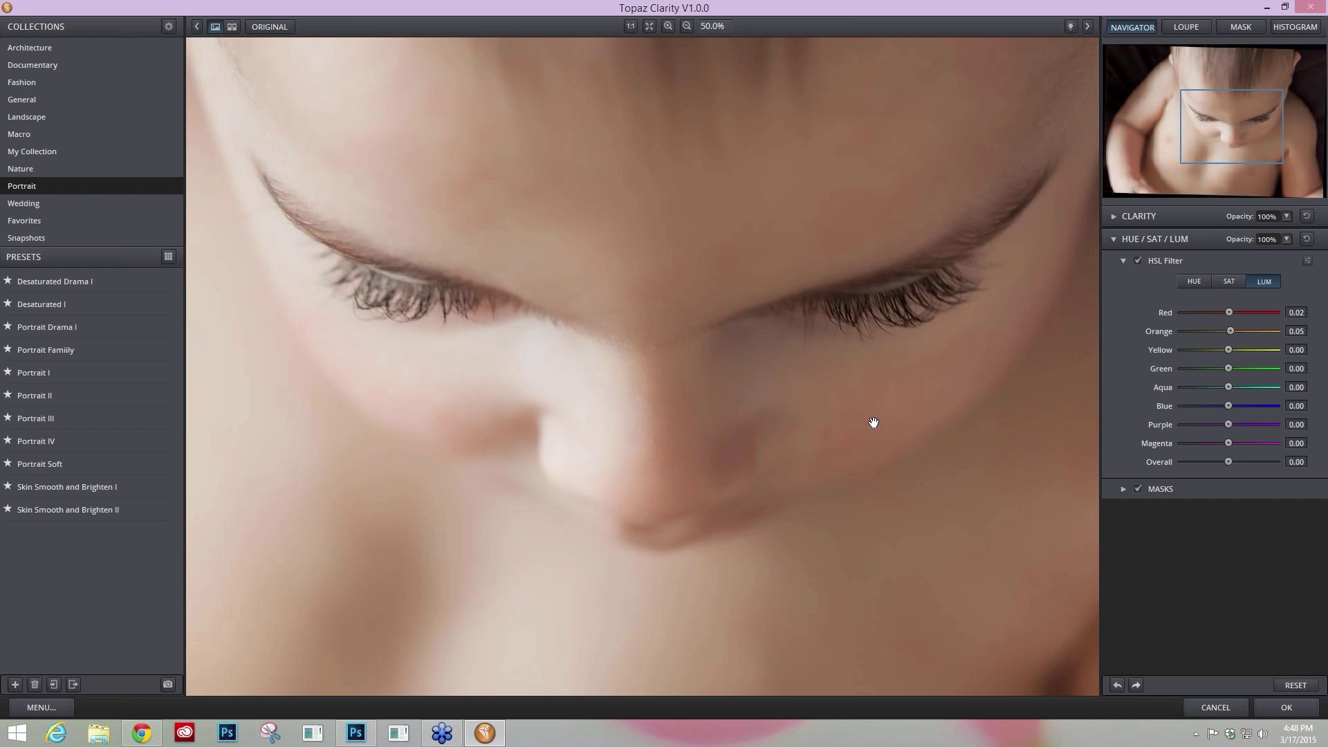
{"action": "key", "text": "space"}
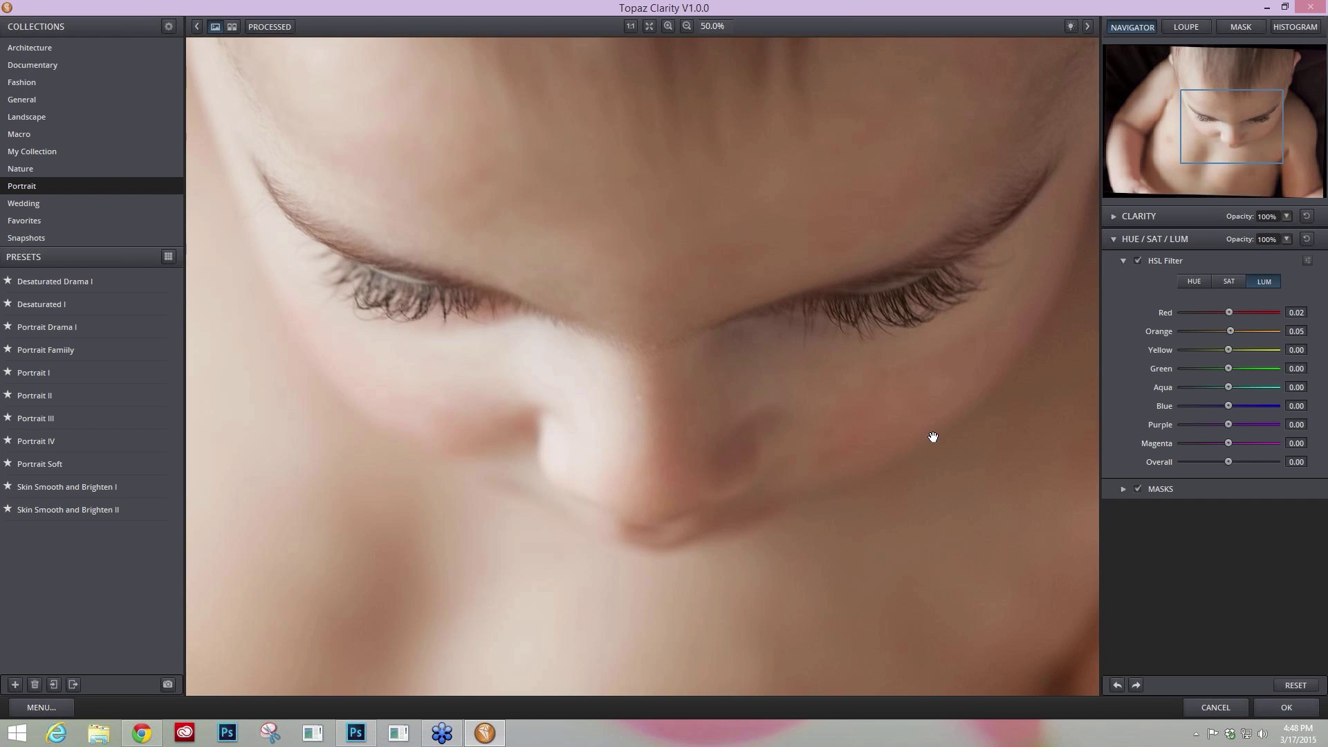
{"action": "key", "text": "space"}
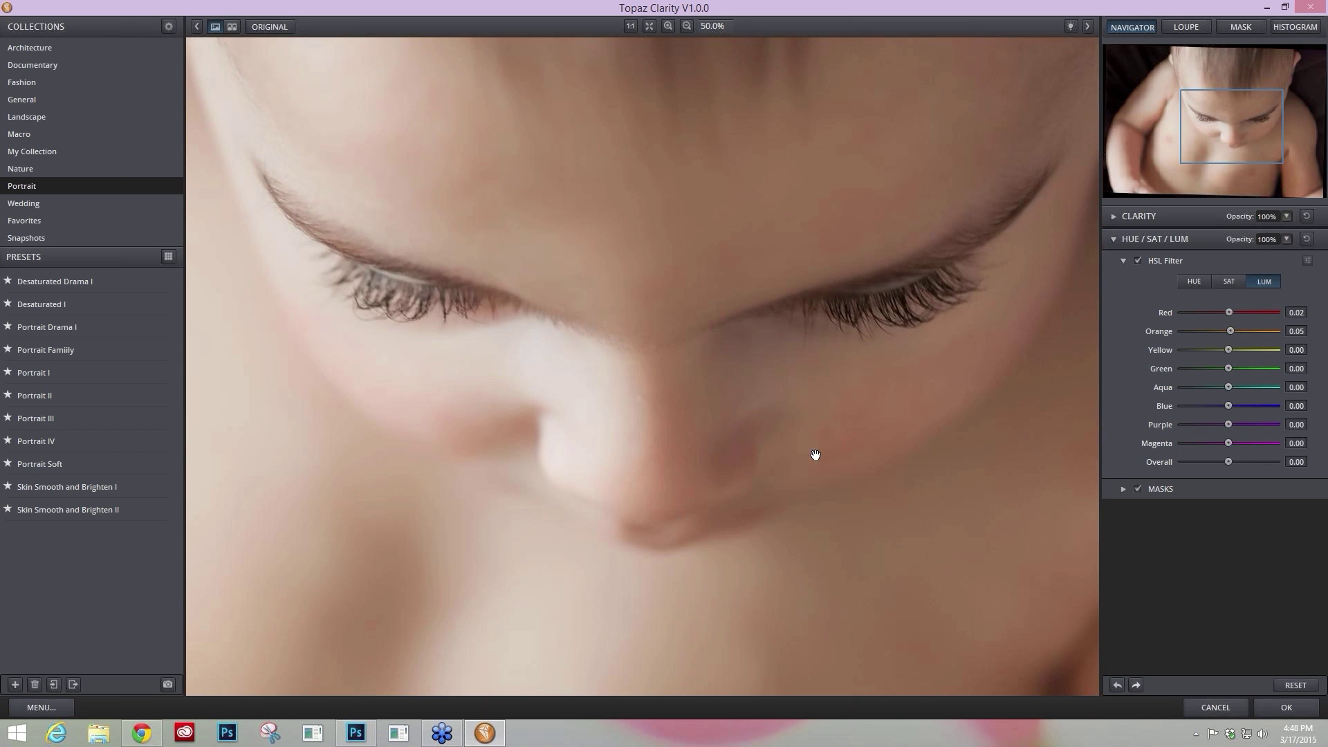
{"action": "left_click", "coordinate": [1288, 707]}
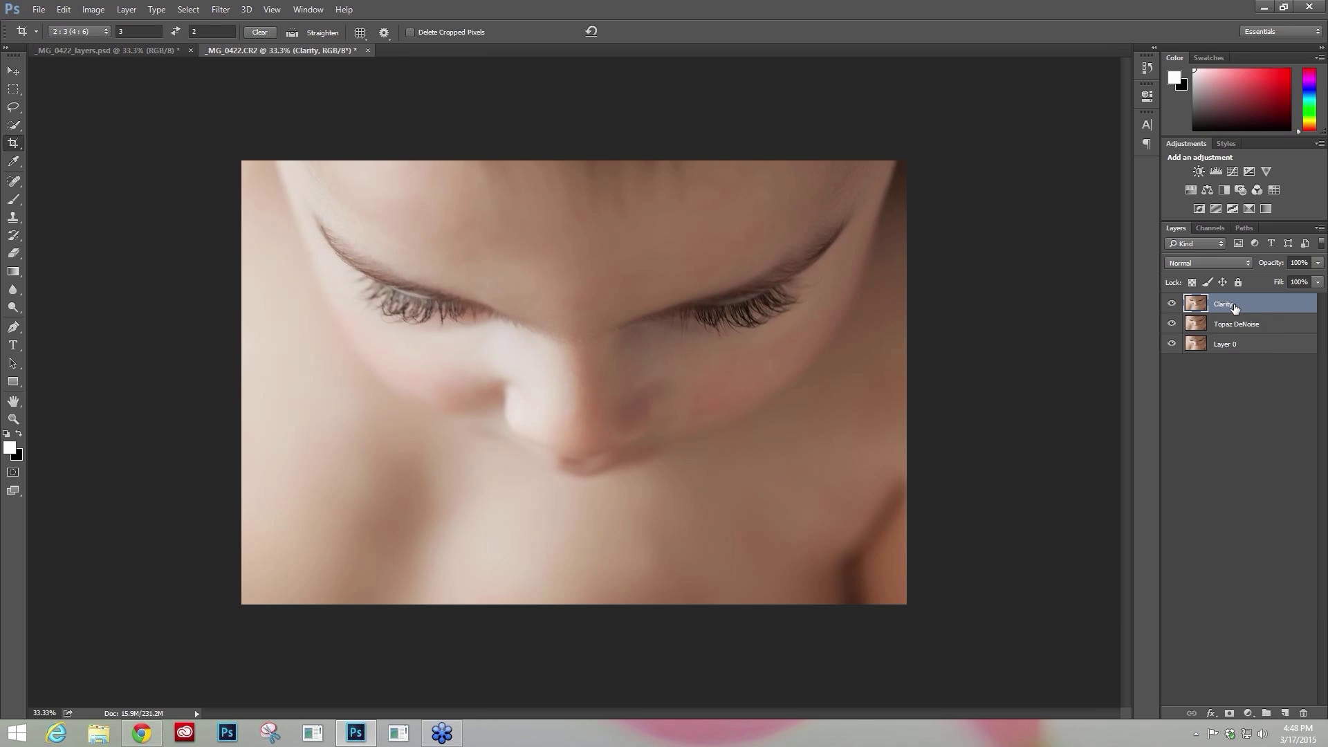
Duplicate the Clarity layer and rename the copy Topaz B&W Effects.
{"action": "key", "text": "ctrl+j"}
{"action": "double_click", "coordinate": [1234, 305]}
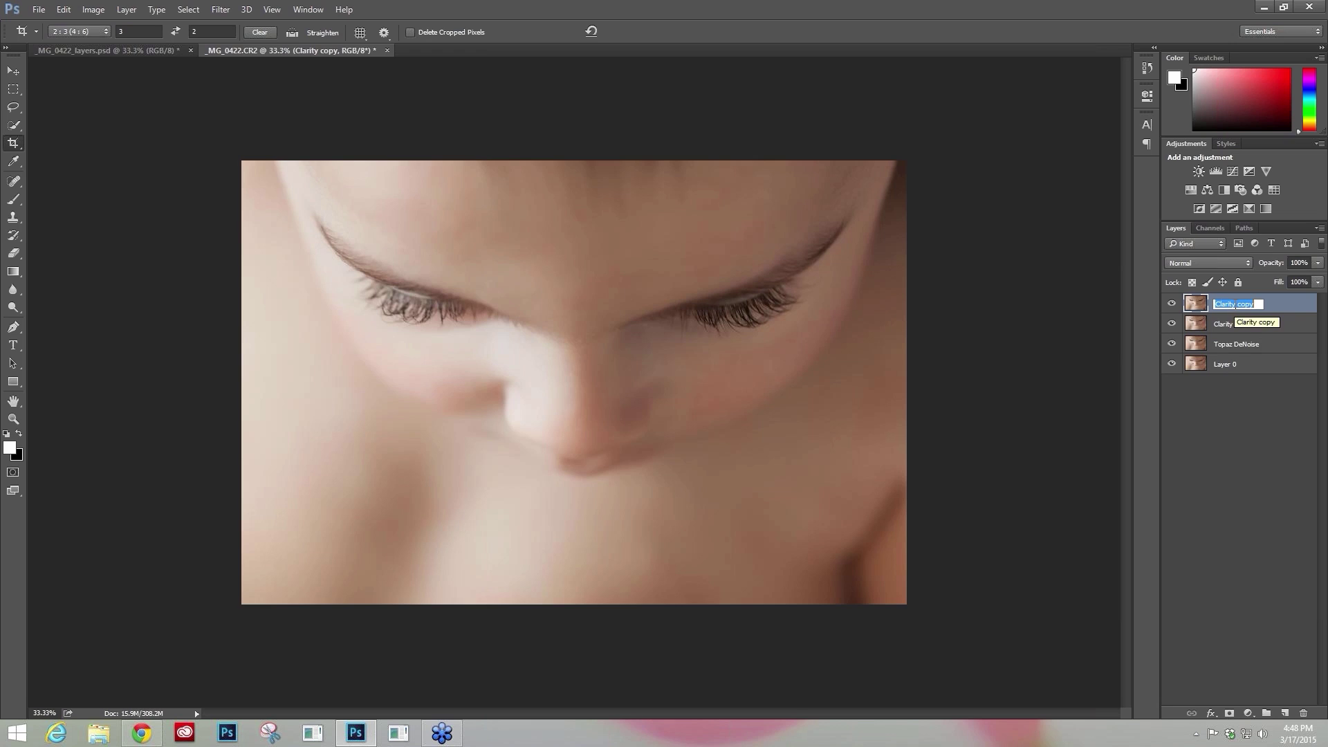
{"action": "type", "text": "Top"}
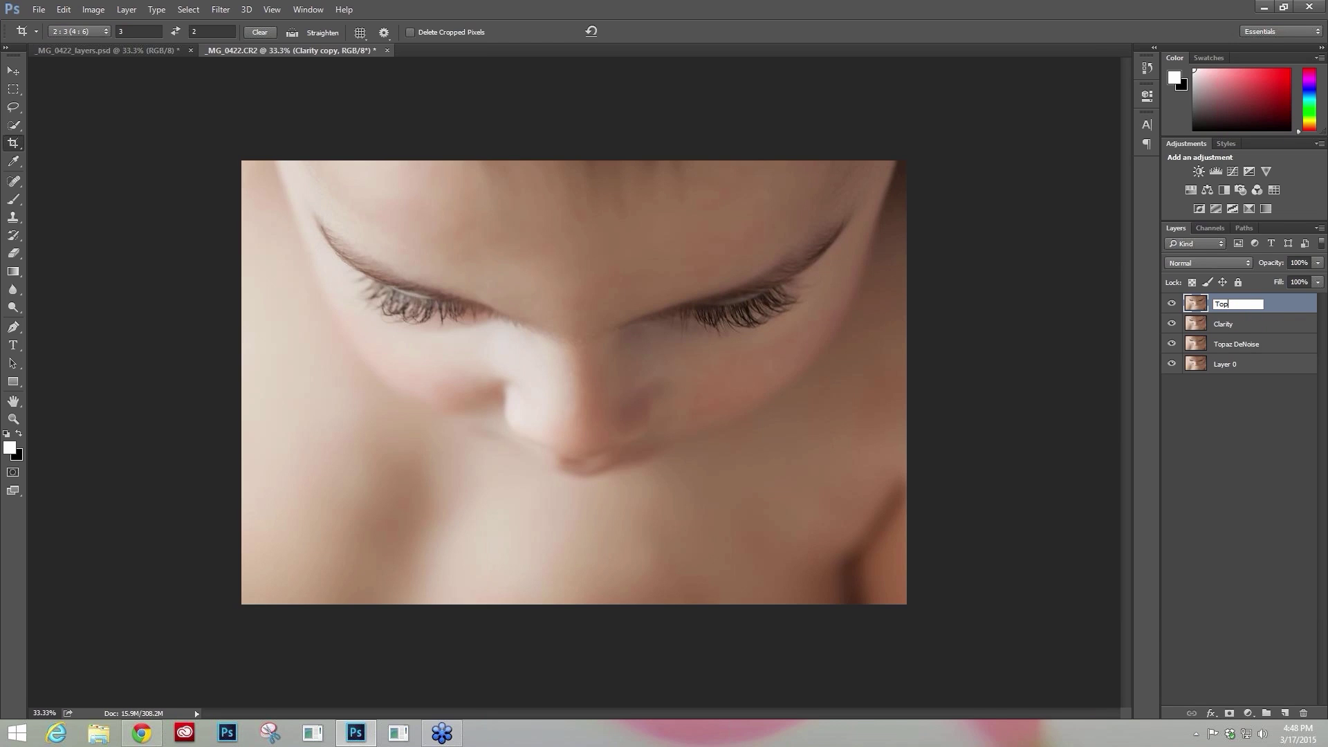
{"action": "type", "text": "az B&W Effects"}
{"action": "key", "text": "Return"}
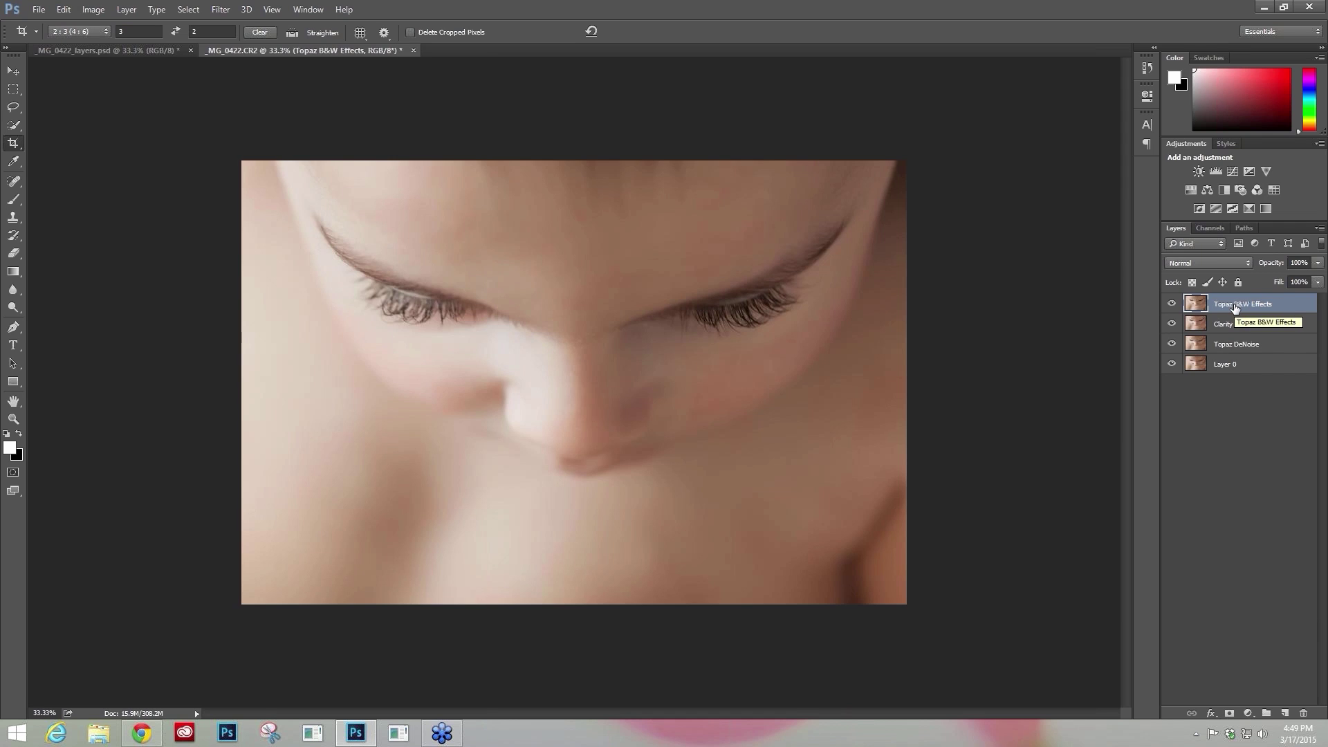
Open the new layer in the Topaz B&W Effects 2 filter and reset all its settings.
{"action": "left_click", "coordinate": [220, 9]}
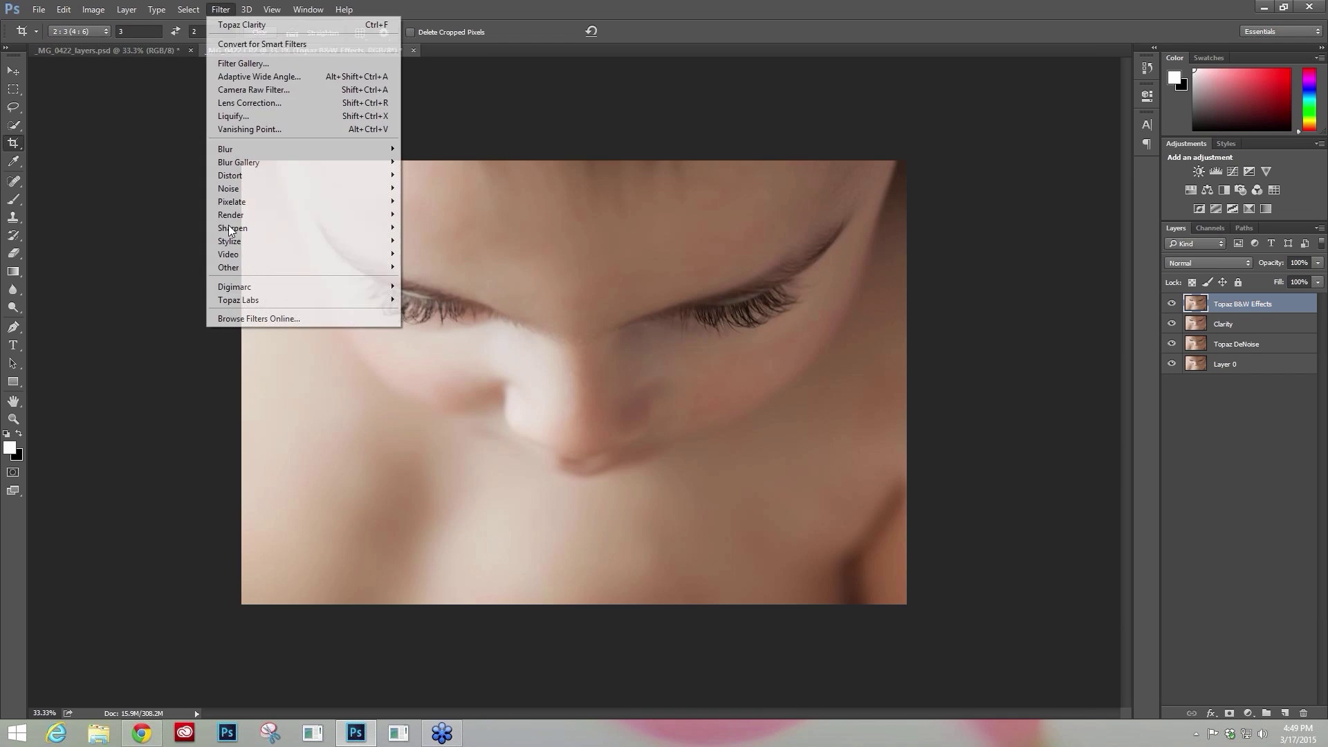
{"action": "mouse_move", "coordinate": [275, 300]}
{"action": "left_click", "coordinate": [440, 312]}
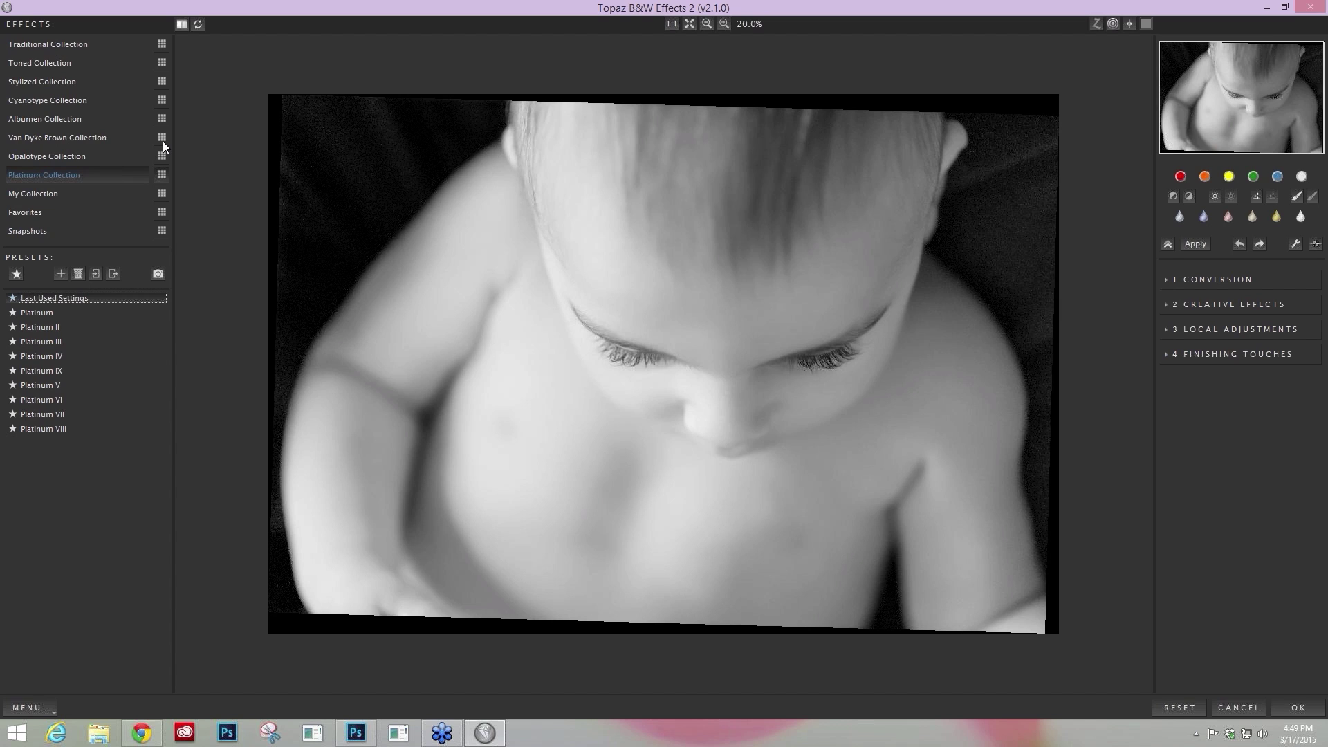
{"action": "mouse_move", "coordinate": [2, 6]}
{"action": "left_click", "coordinate": [1176, 302]}
{"action": "left_click", "coordinate": [1181, 707]}
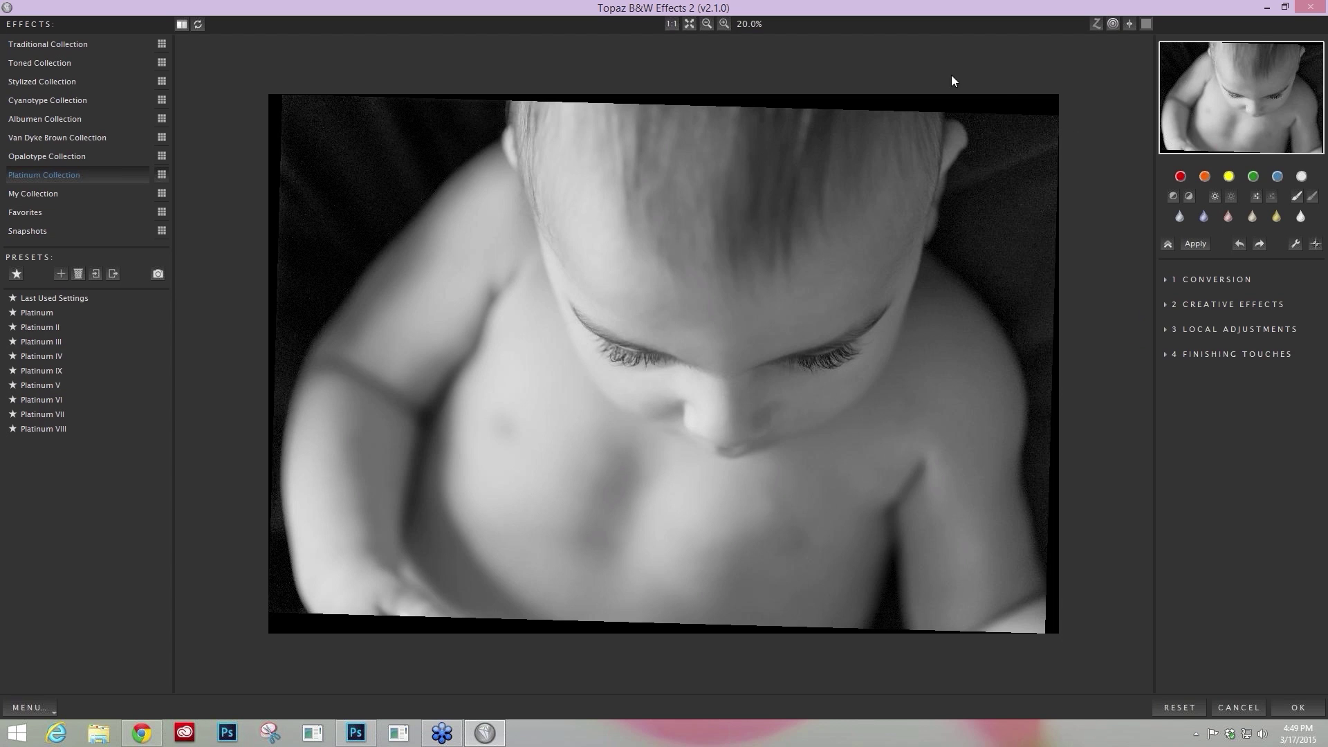
With the baby's face in view at 50%, set Basic Exposure Contrast to 0.04 and Brightness to 0.04.
{"action": "left_click", "coordinate": [725, 25]}
{"action": "left_click", "coordinate": [725, 25]}
{"action": "left_click", "coordinate": [725, 25]}
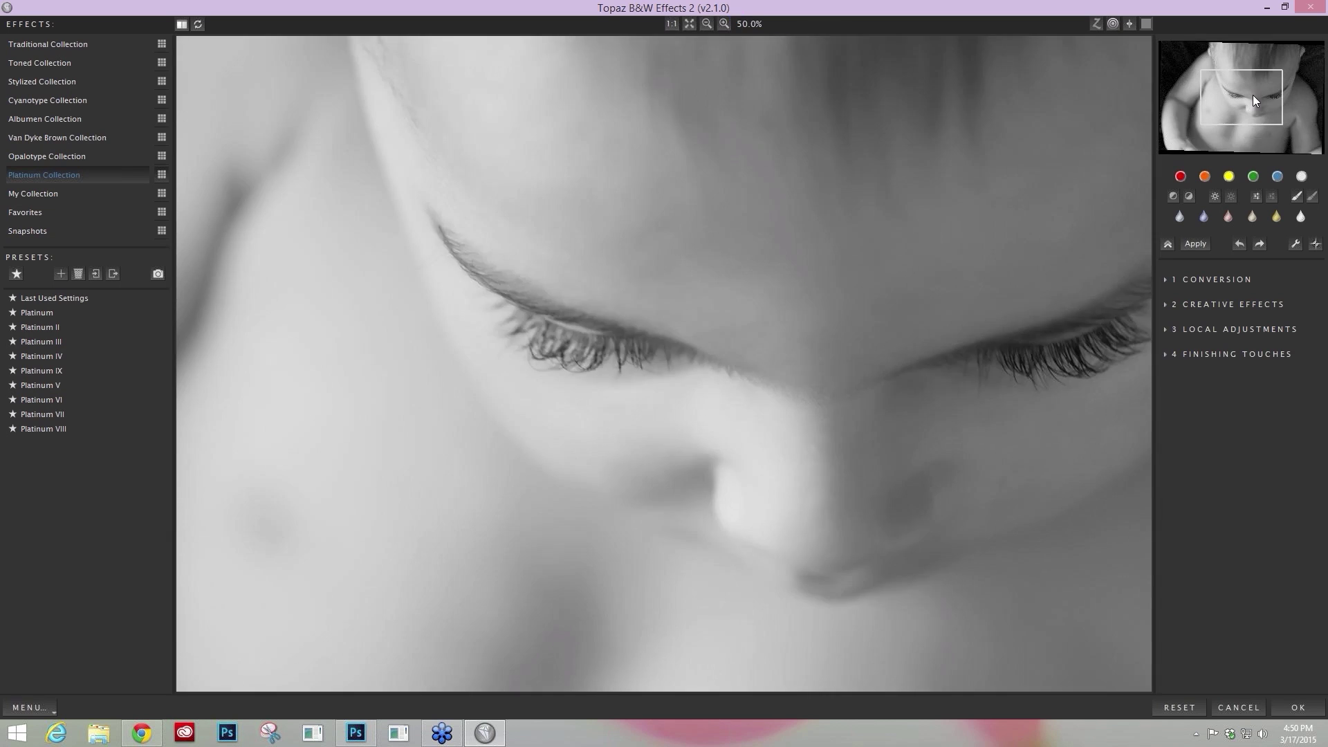
{"action": "left_click_drag", "start_coordinate": [1284, 84], "coordinate": [1286, 94]}
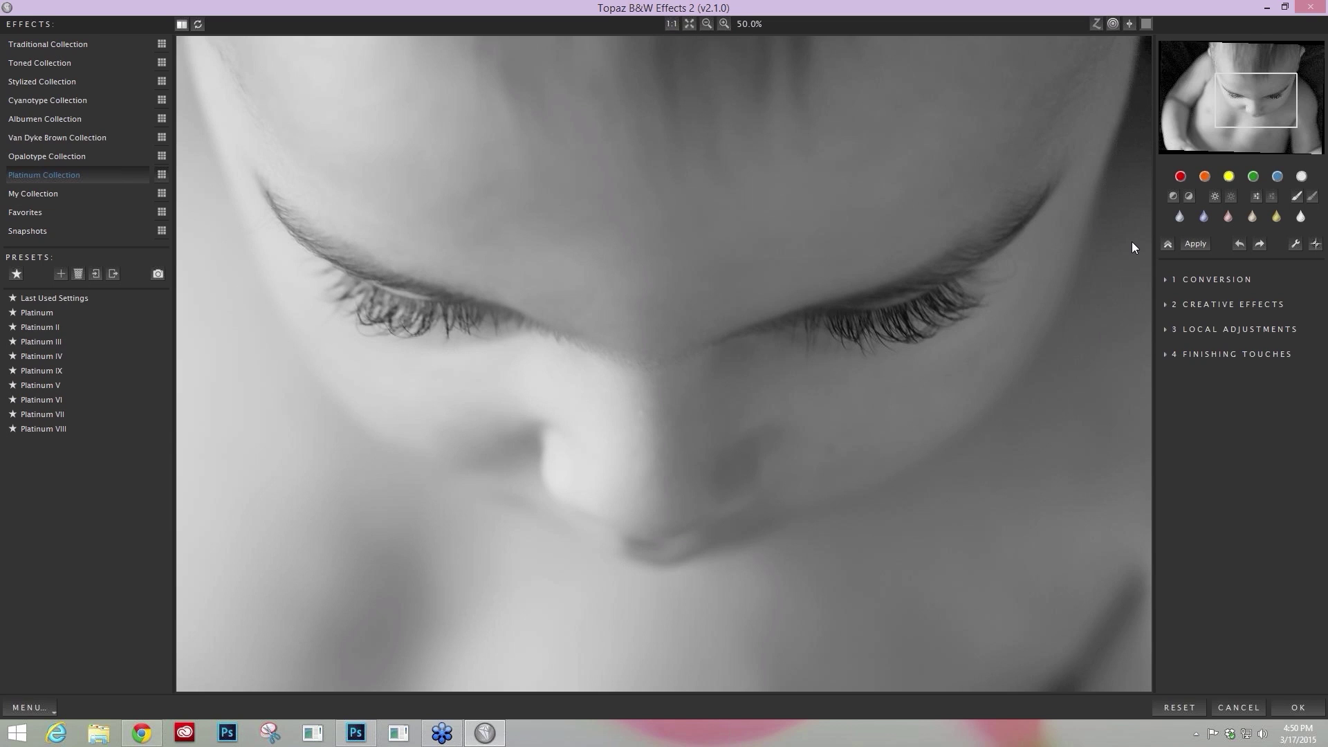
{"action": "left_click", "coordinate": [1173, 281]}
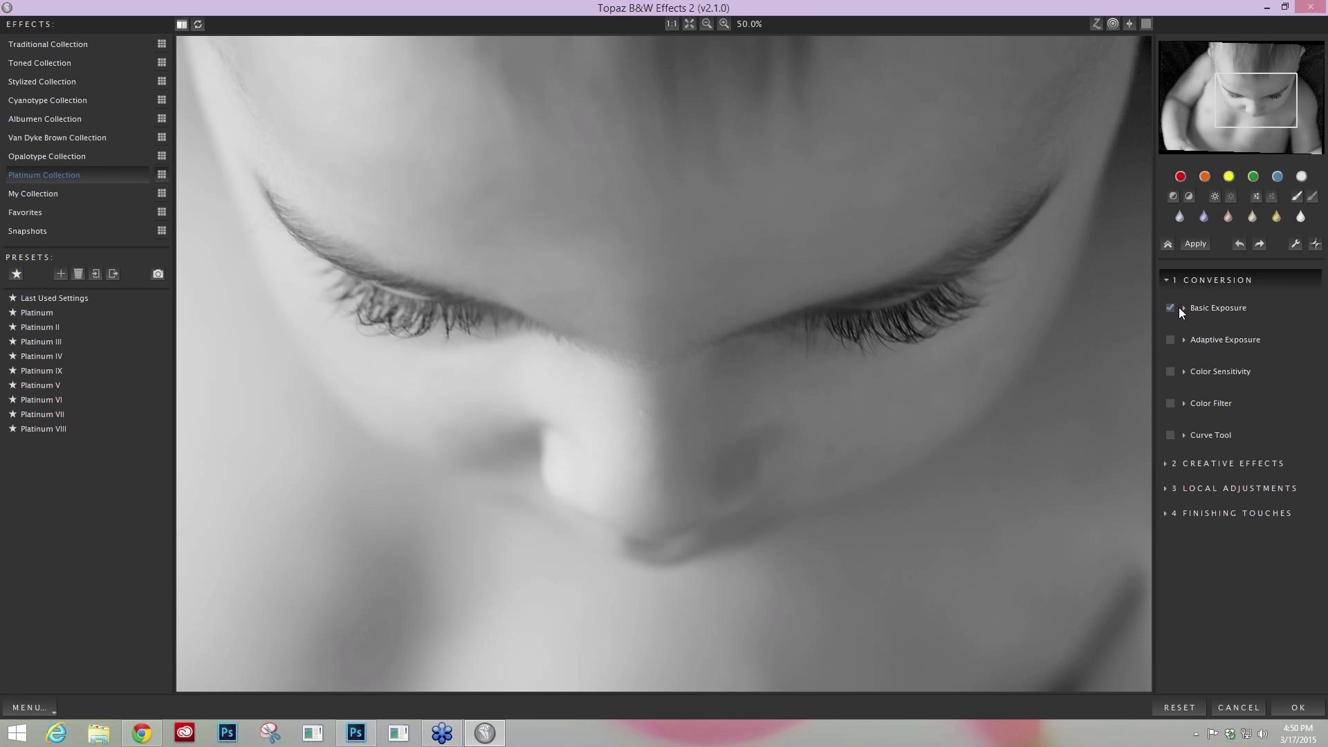
{"action": "left_click", "coordinate": [1185, 309]}
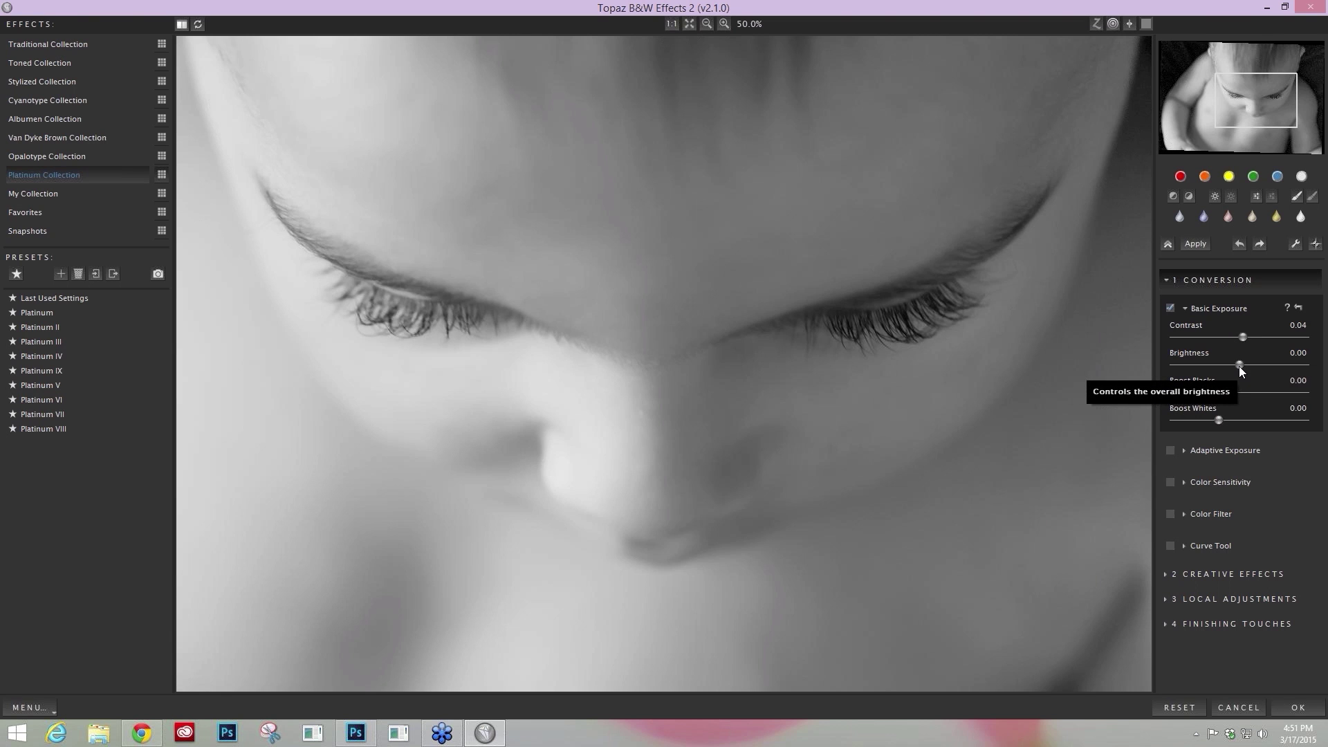
{"action": "left_click_drag", "start_coordinate": [1239, 366], "coordinate": [1242, 367]}
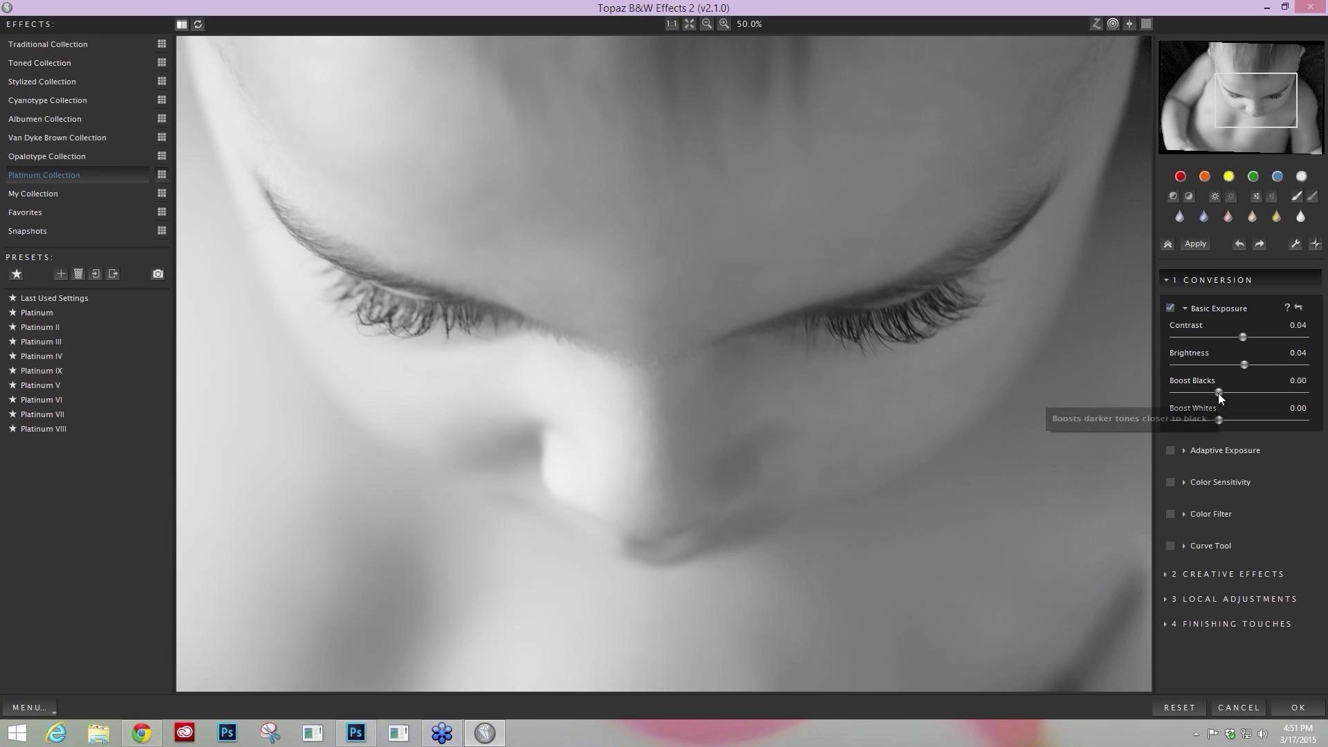
Try Boost Blacks amounts such as 0.03 and 0.17, and return it to 0.00.
{"action": "left_click_drag", "start_coordinate": [1218, 393], "coordinate": [1221, 394]}
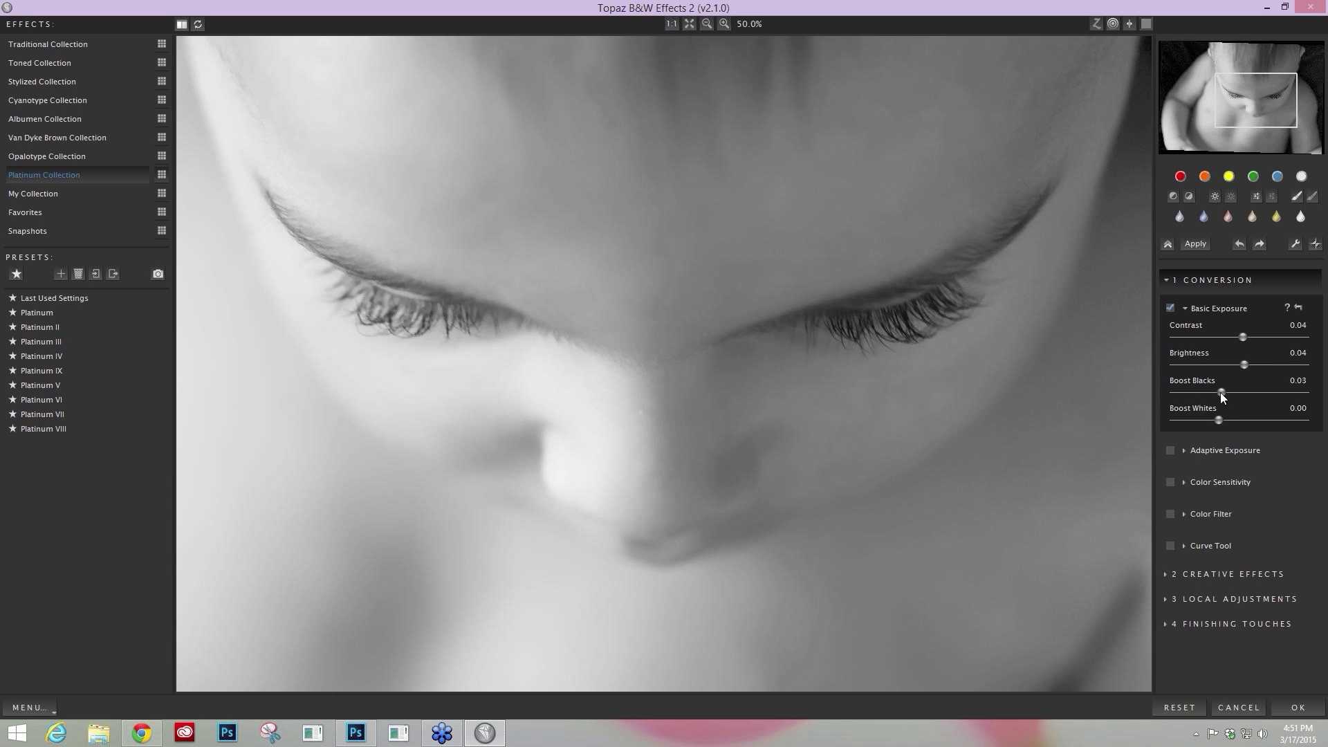
{"action": "left_click_drag", "start_coordinate": [1229, 394], "coordinate": [1225, 394]}
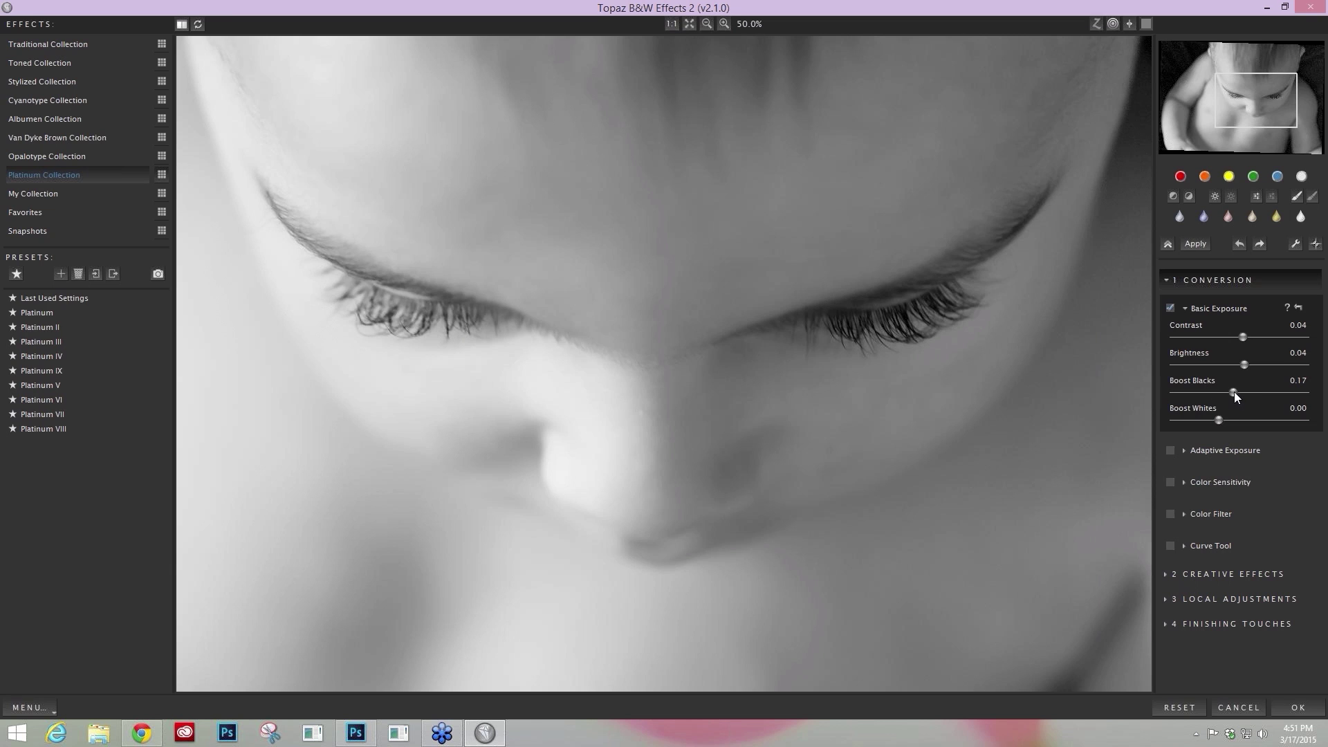
{"action": "left_click_drag", "start_coordinate": [1227, 393], "coordinate": [1222, 393]}
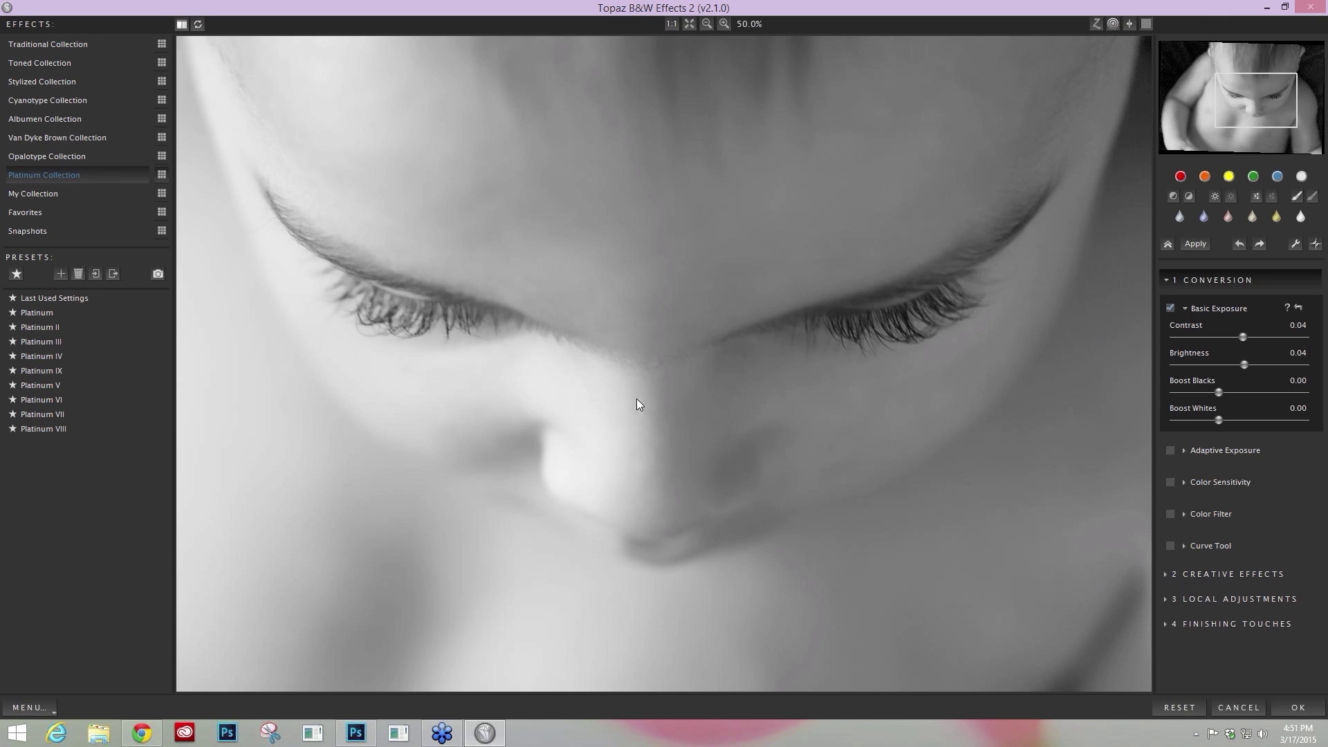
Enable Adaptive Exposure with Process Details Independently and lower the Adaptive Exposure amount to 0.12.
{"action": "left_click", "coordinate": [1170, 451]}
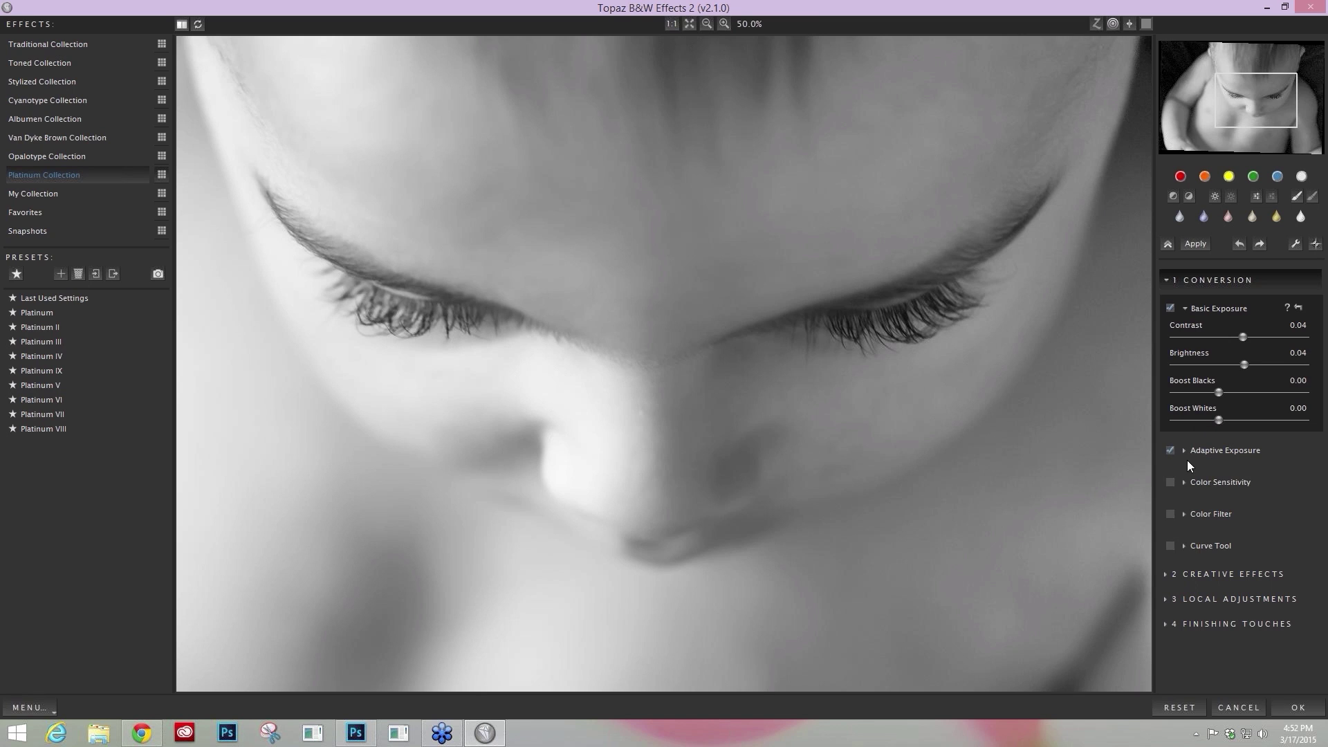
{"action": "left_click", "coordinate": [1184, 309]}
{"action": "left_click", "coordinate": [1185, 341]}
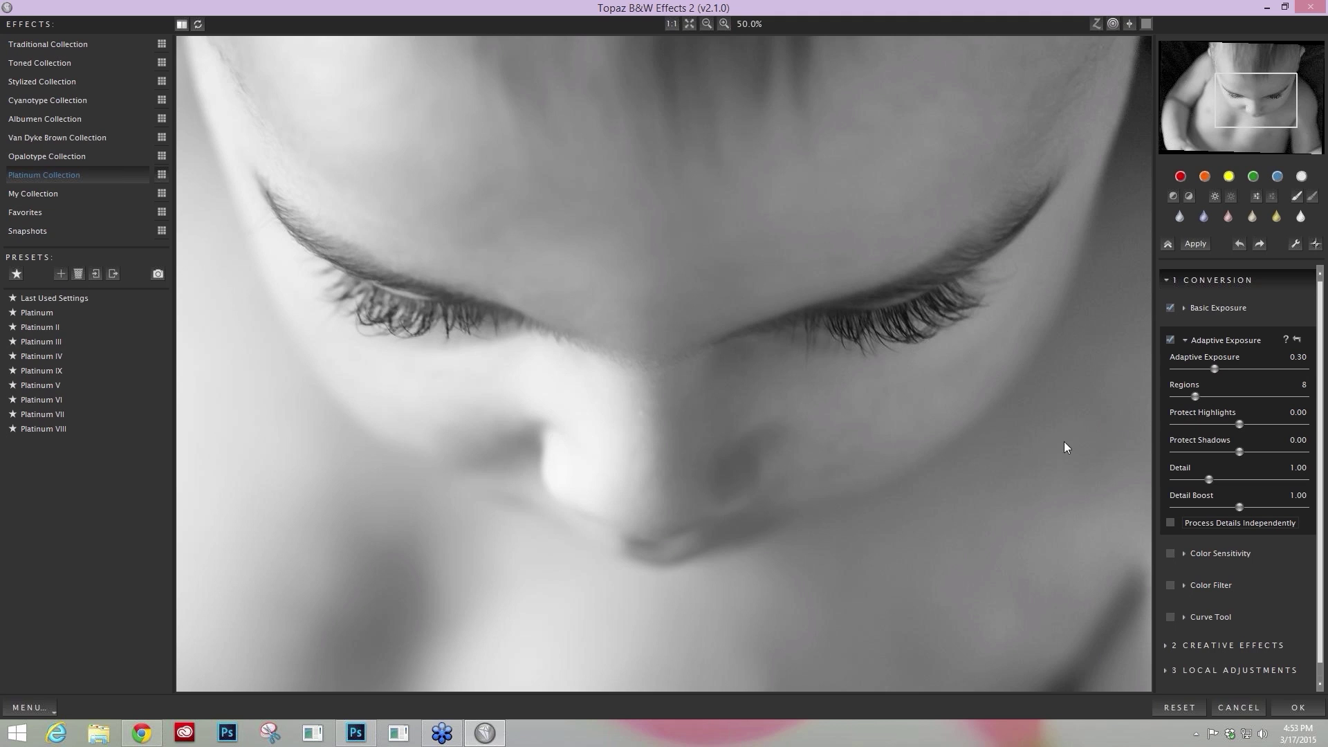
{"action": "left_click", "coordinate": [1170, 524]}
{"action": "left_click", "coordinate": [1039, 426]}
{"action": "left_click_drag", "start_coordinate": [1213, 368], "coordinate": [1195, 369]}
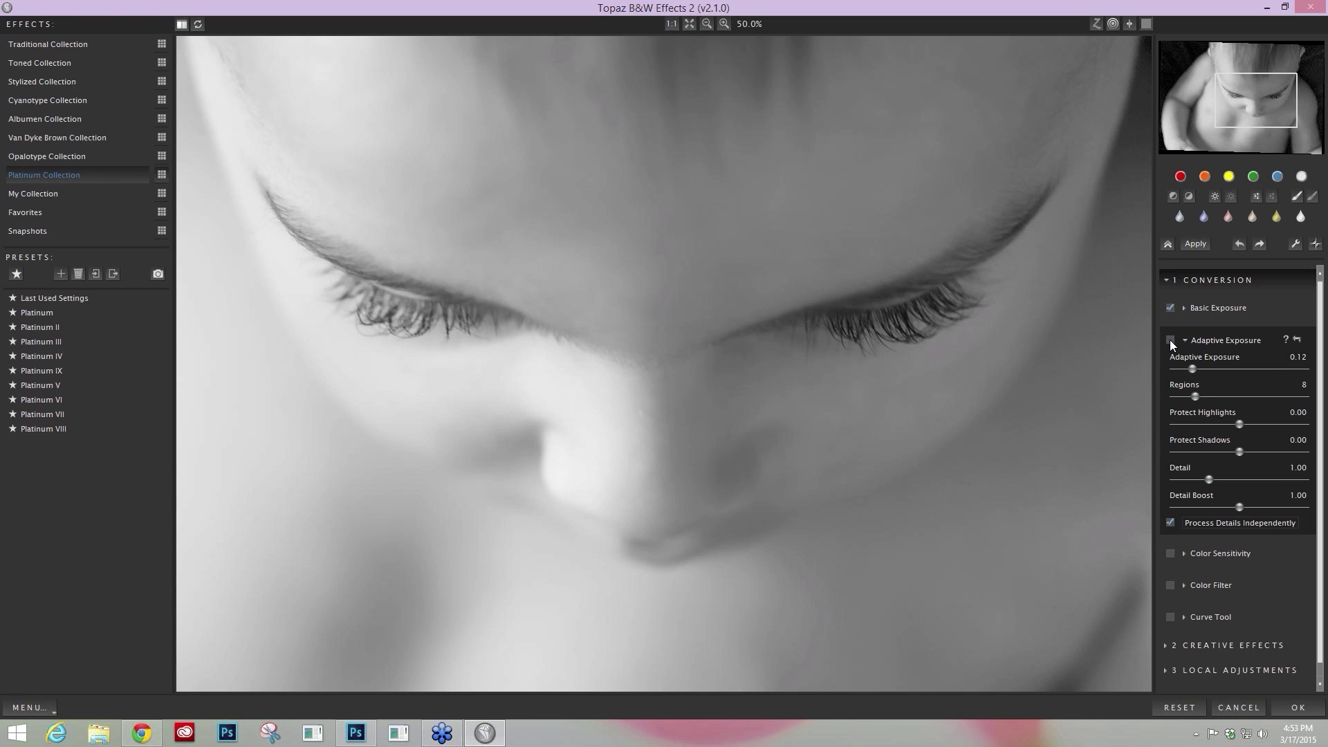
Set the Adaptive Exposure amount to 0.16 and compare the image with the adjustment off and on.
{"action": "left_click", "coordinate": [1171, 340]}
{"action": "left_click_drag", "start_coordinate": [1192, 368], "coordinate": [1196, 368]}
{"action": "left_click", "coordinate": [1171, 339]}
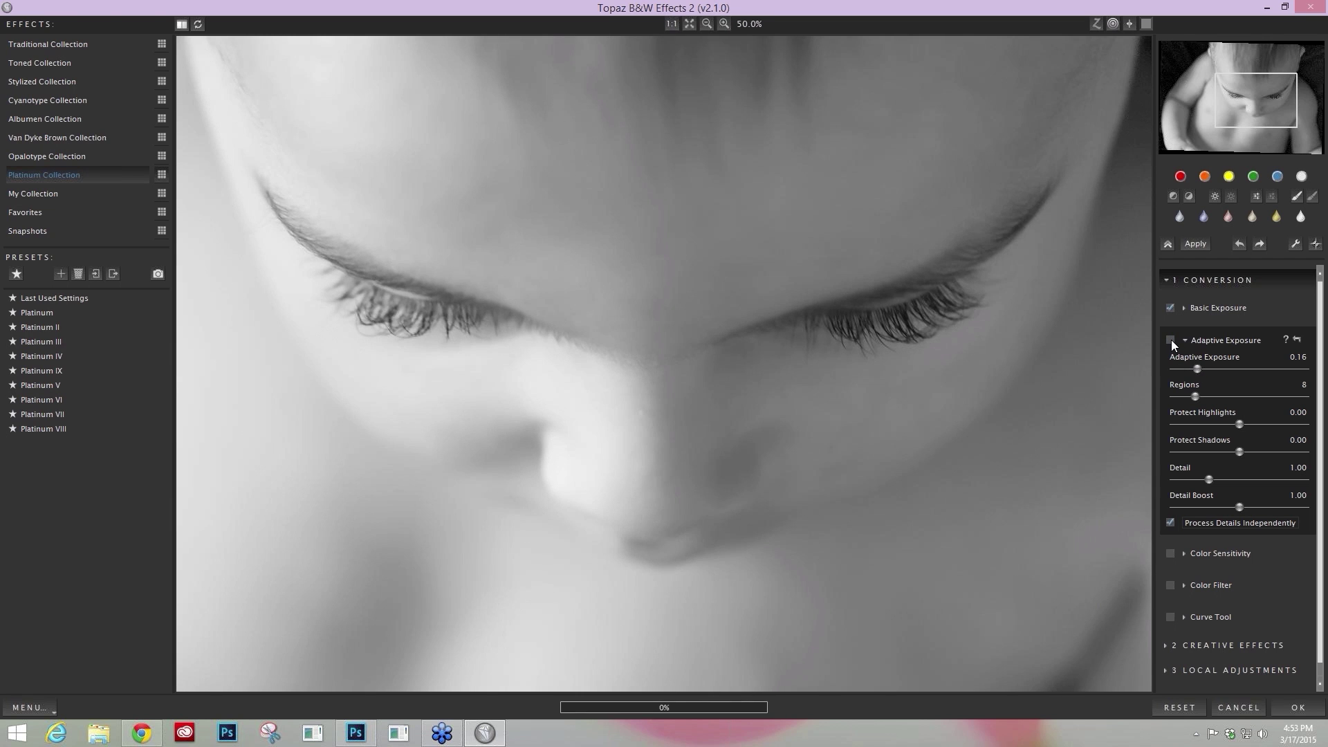
{"action": "left_click", "coordinate": [1171, 340]}
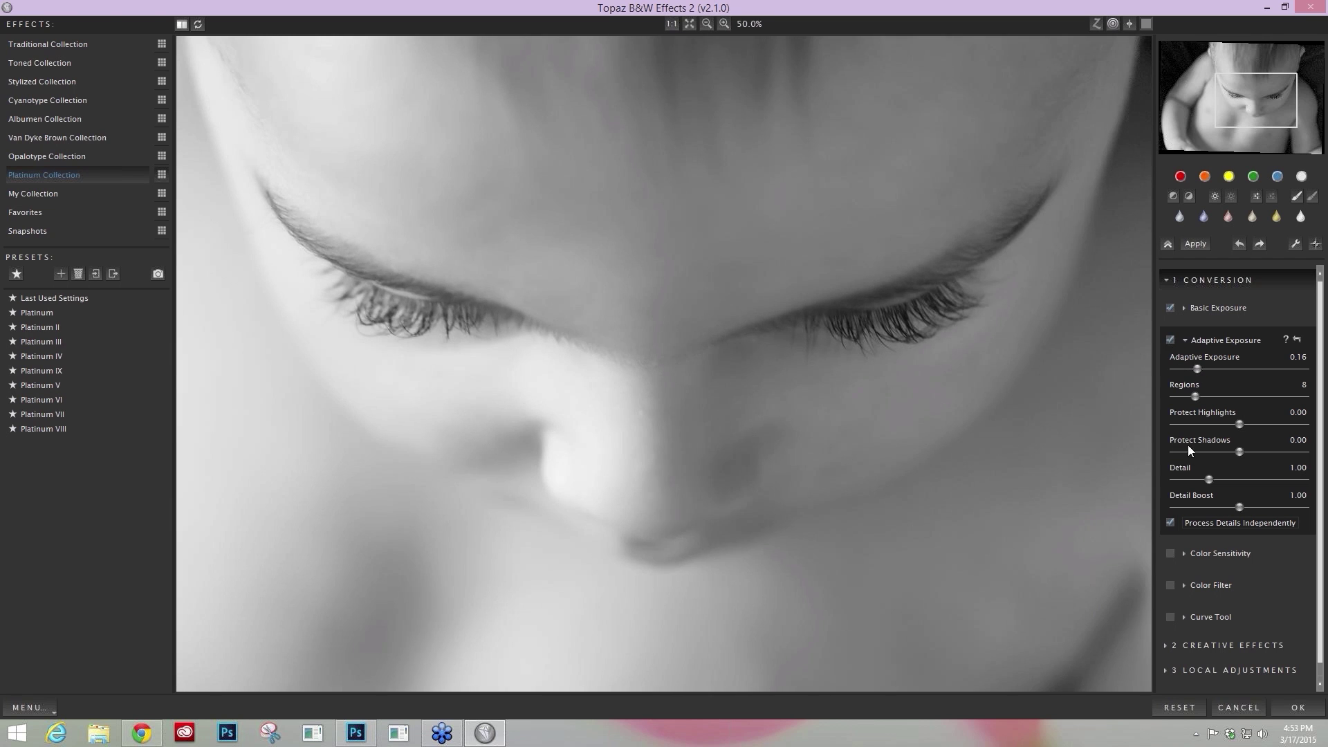
{"action": "left_click", "coordinate": [1182, 339]}
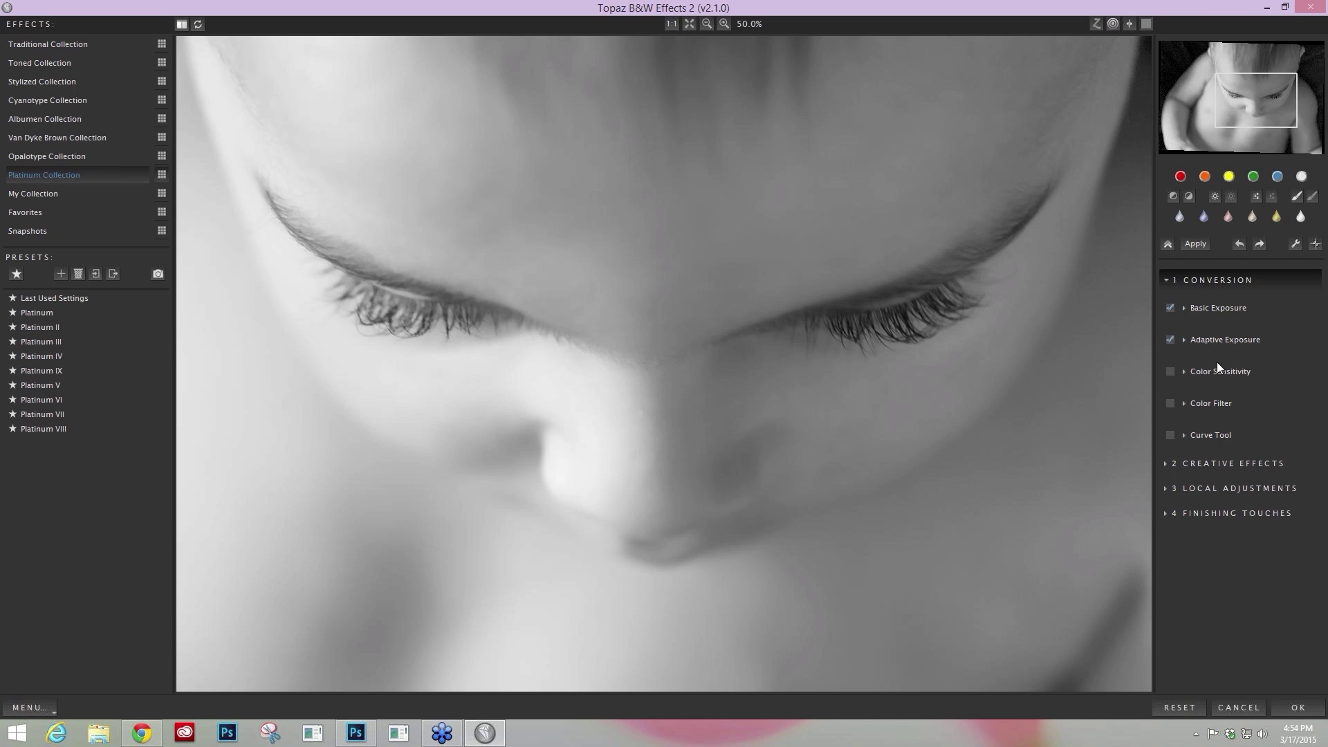
Enable the Color Filter and try the red, orange, yellow, green, blue and neutral filter presets on the baby portrait.
{"action": "left_click", "coordinate": [1184, 405]}
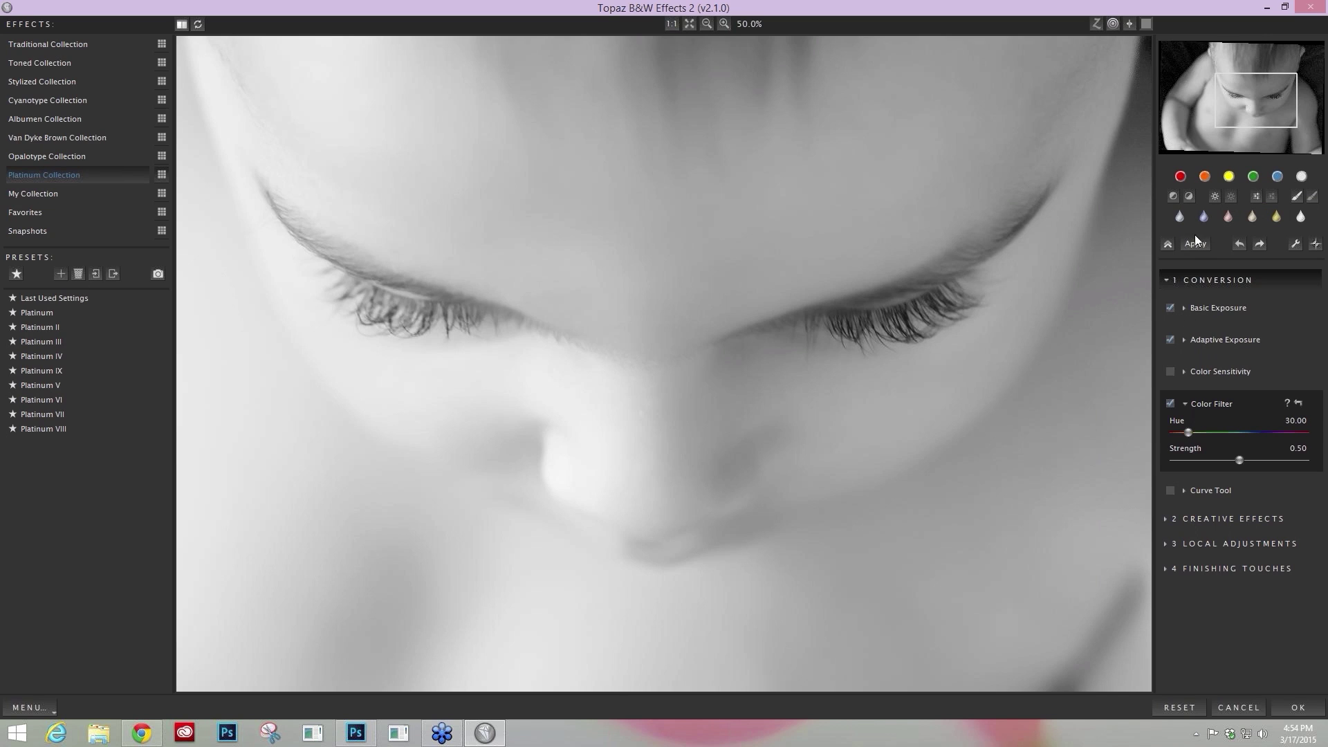
{"action": "left_click", "coordinate": [1185, 177]}
{"action": "left_click", "coordinate": [1204, 177]}
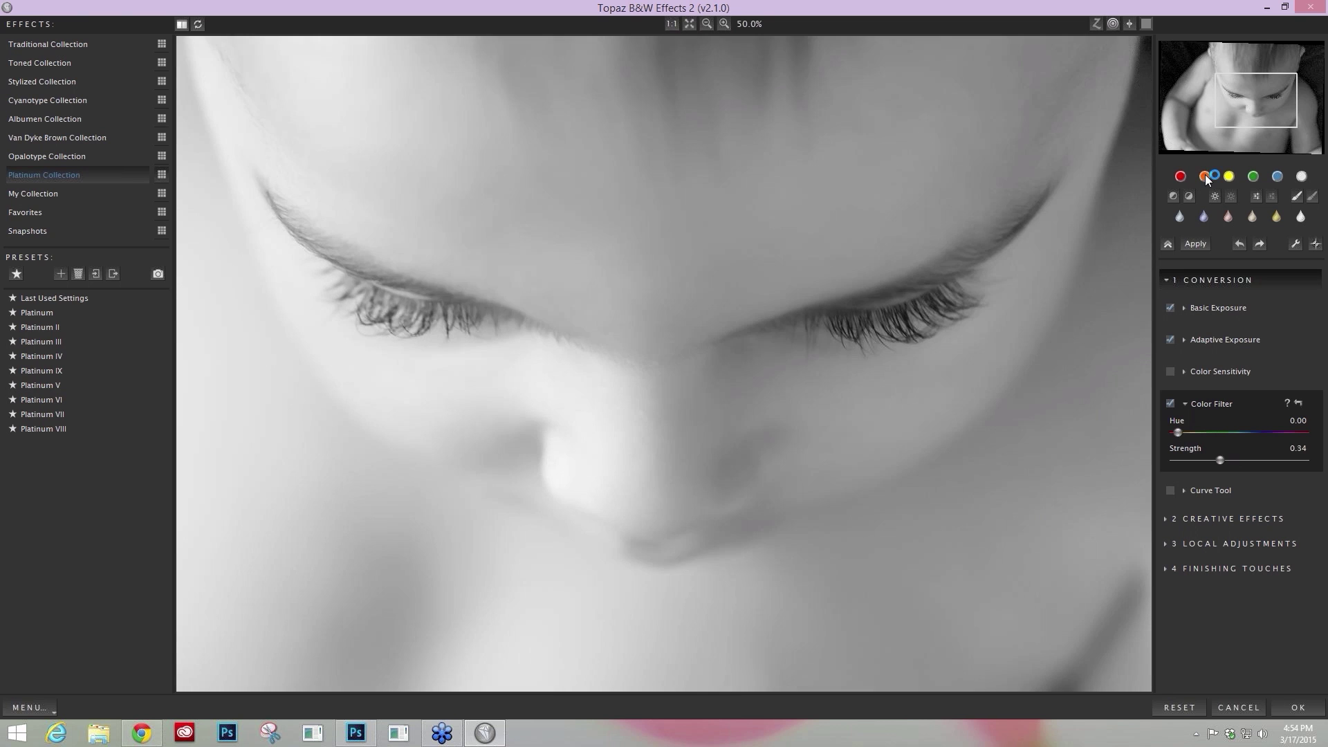
{"action": "left_click", "coordinate": [1229, 177]}
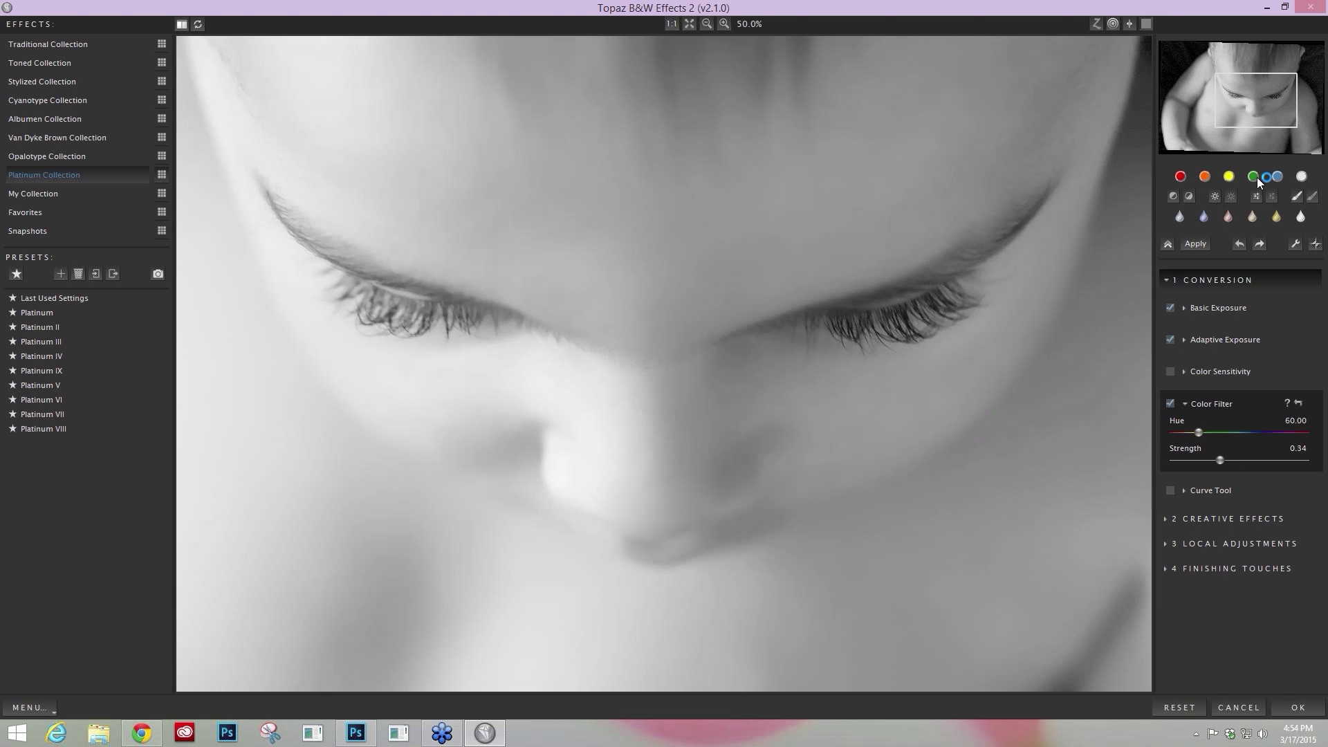
{"action": "left_click", "coordinate": [1252, 177]}
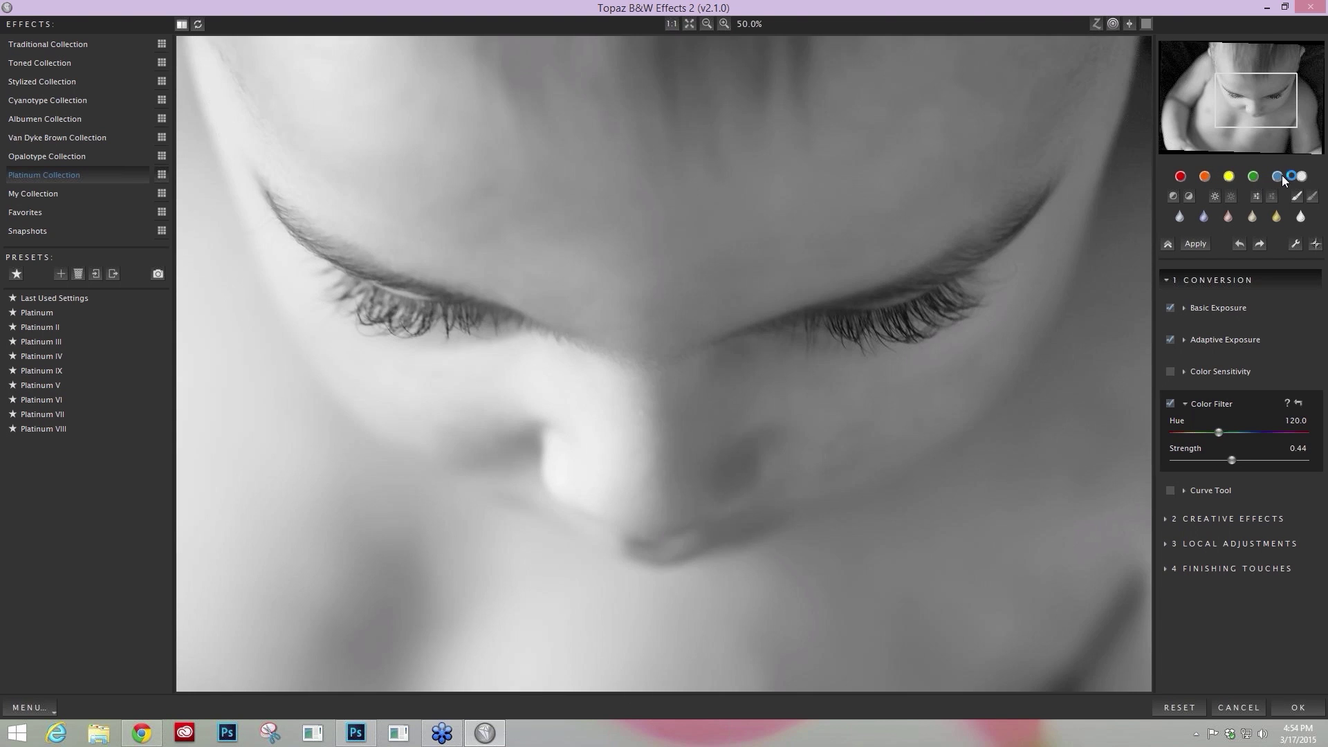
{"action": "left_click", "coordinate": [1280, 178]}
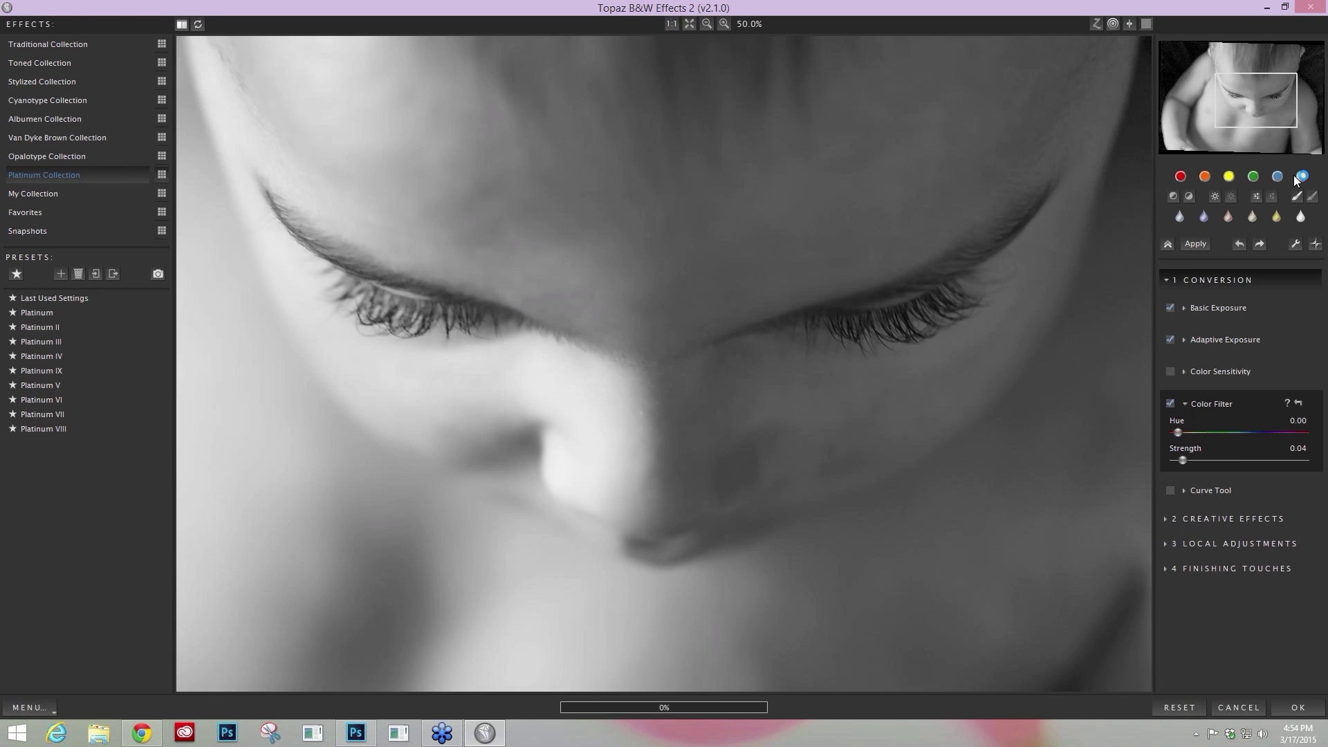
{"action": "left_click", "coordinate": [1180, 178]}
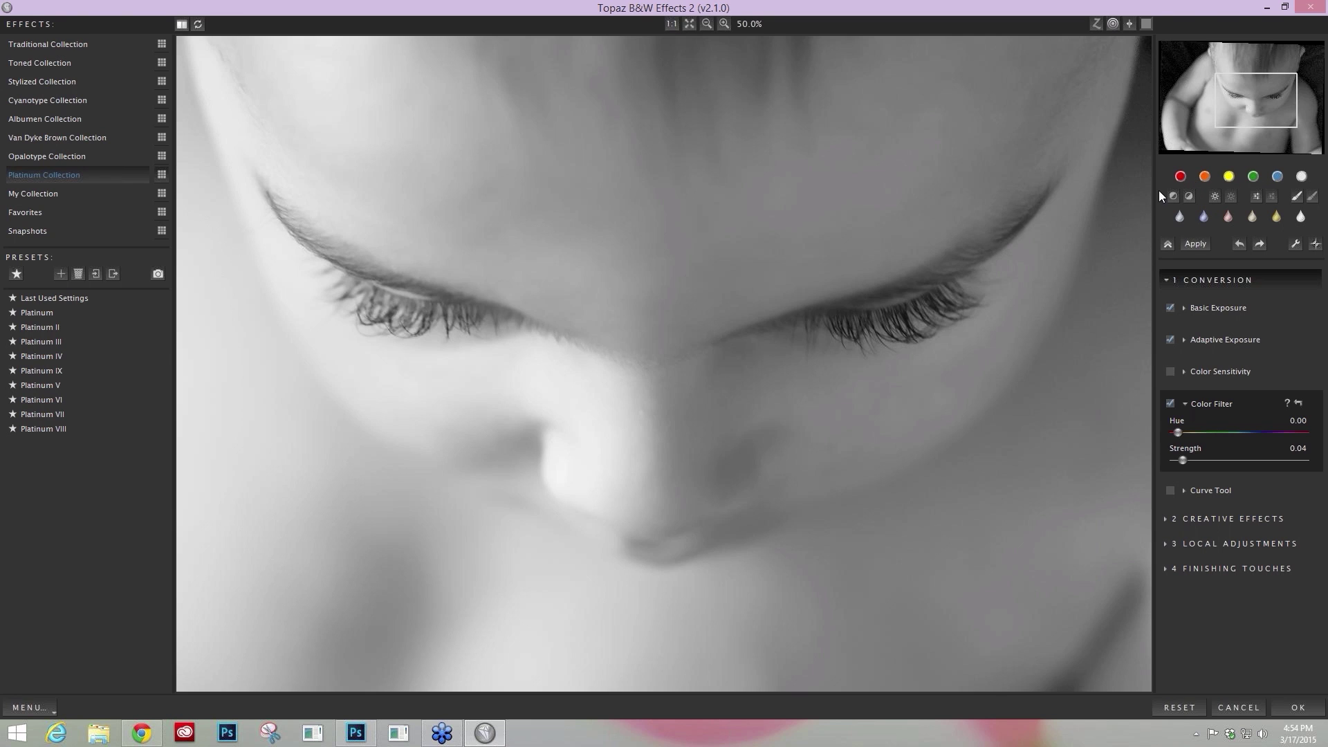
After trying red and orange again, set the Color Filter Hue to 0.00 and Strength to 0.11, and compare it off and on.
{"action": "left_click", "coordinate": [1184, 178]}
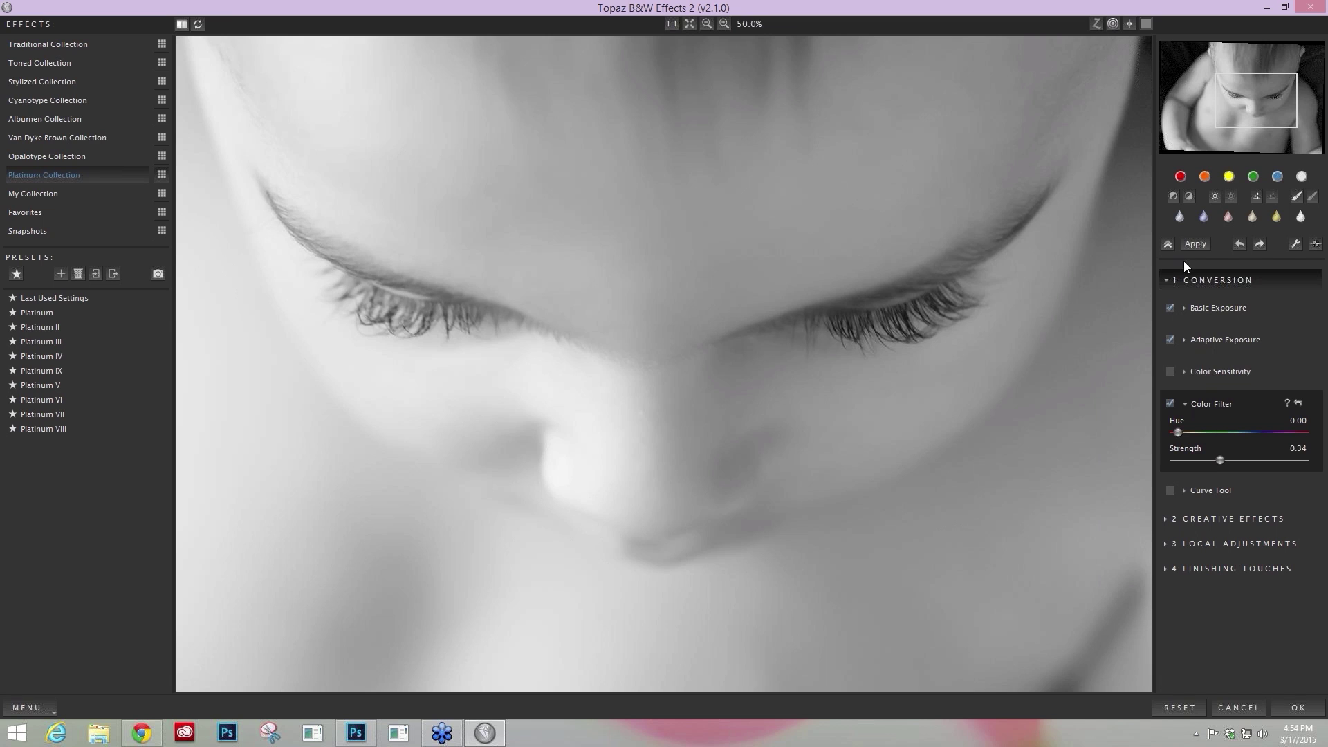
{"action": "left_click", "coordinate": [1203, 176]}
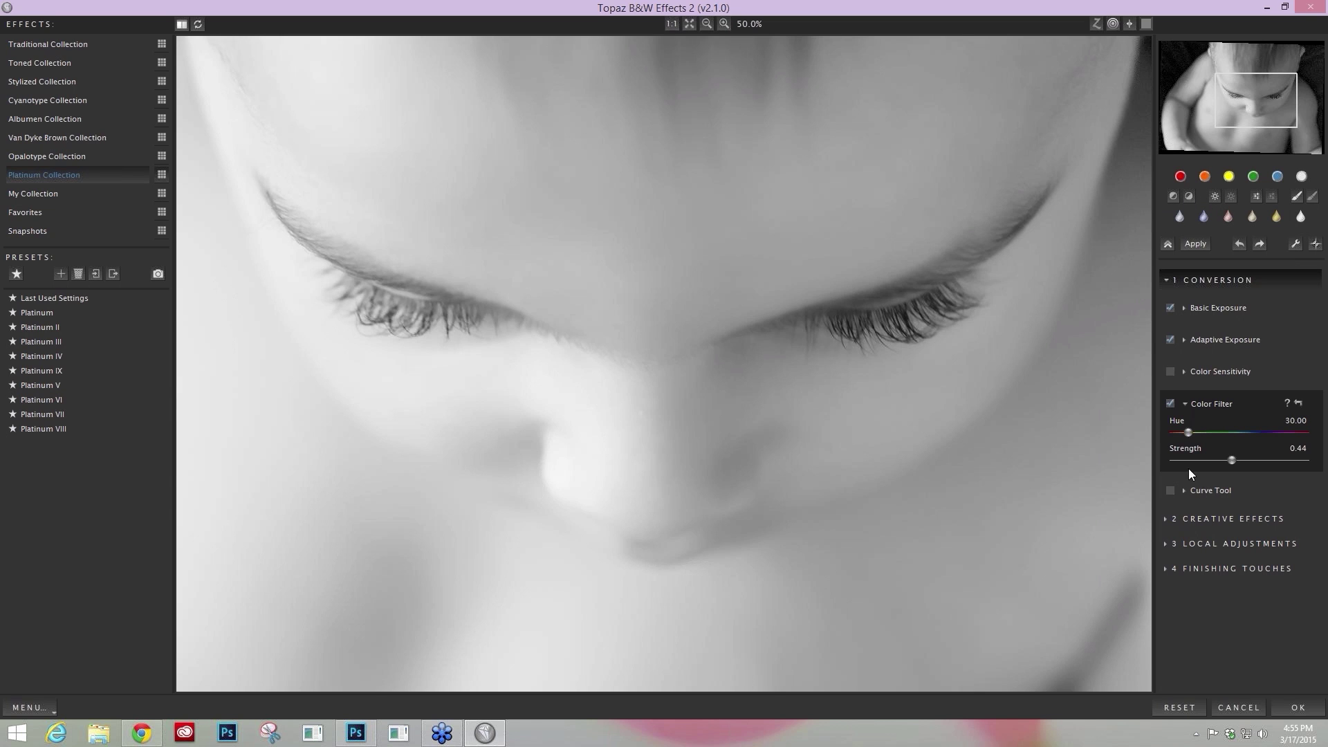
{"action": "left_click_drag", "start_coordinate": [1189, 433], "coordinate": [1160, 438]}
{"action": "left_click_drag", "start_coordinate": [1230, 460], "coordinate": [1192, 466]}
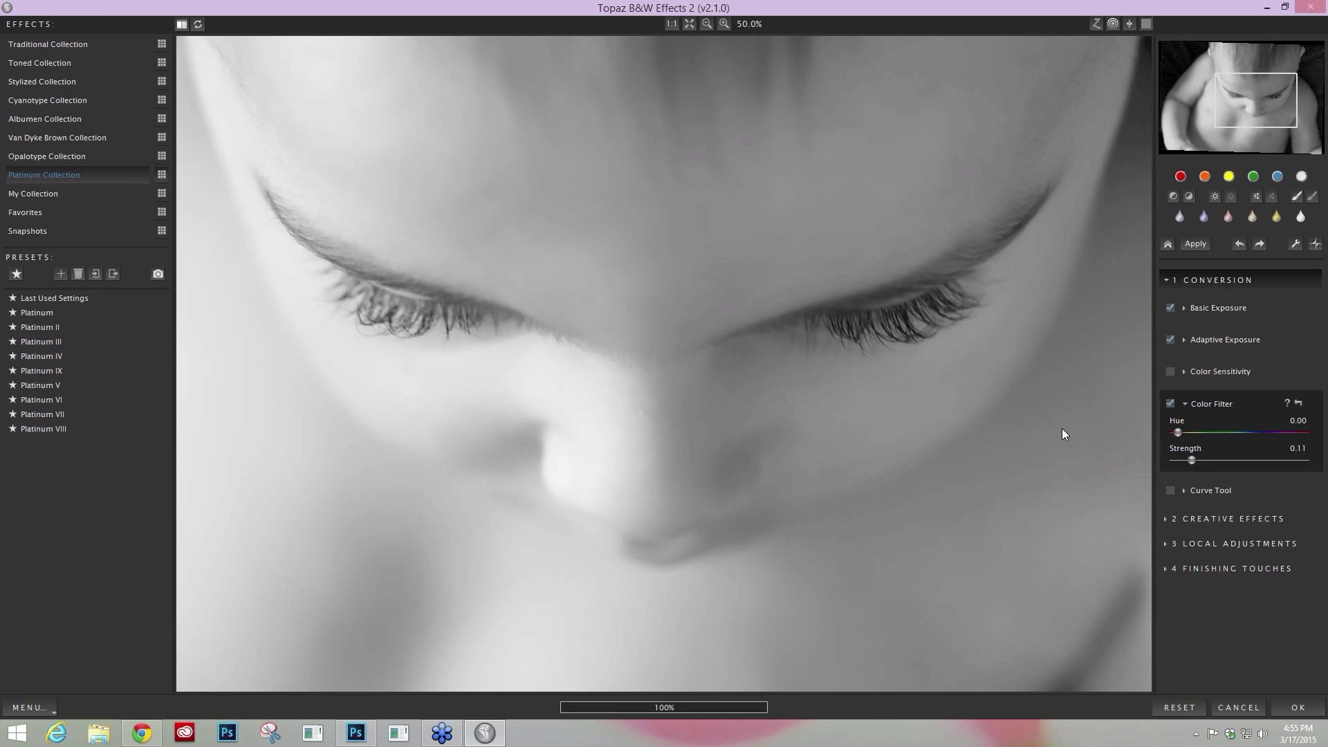
{"action": "left_click", "coordinate": [1170, 404]}
{"action": "left_click", "coordinate": [1170, 404]}
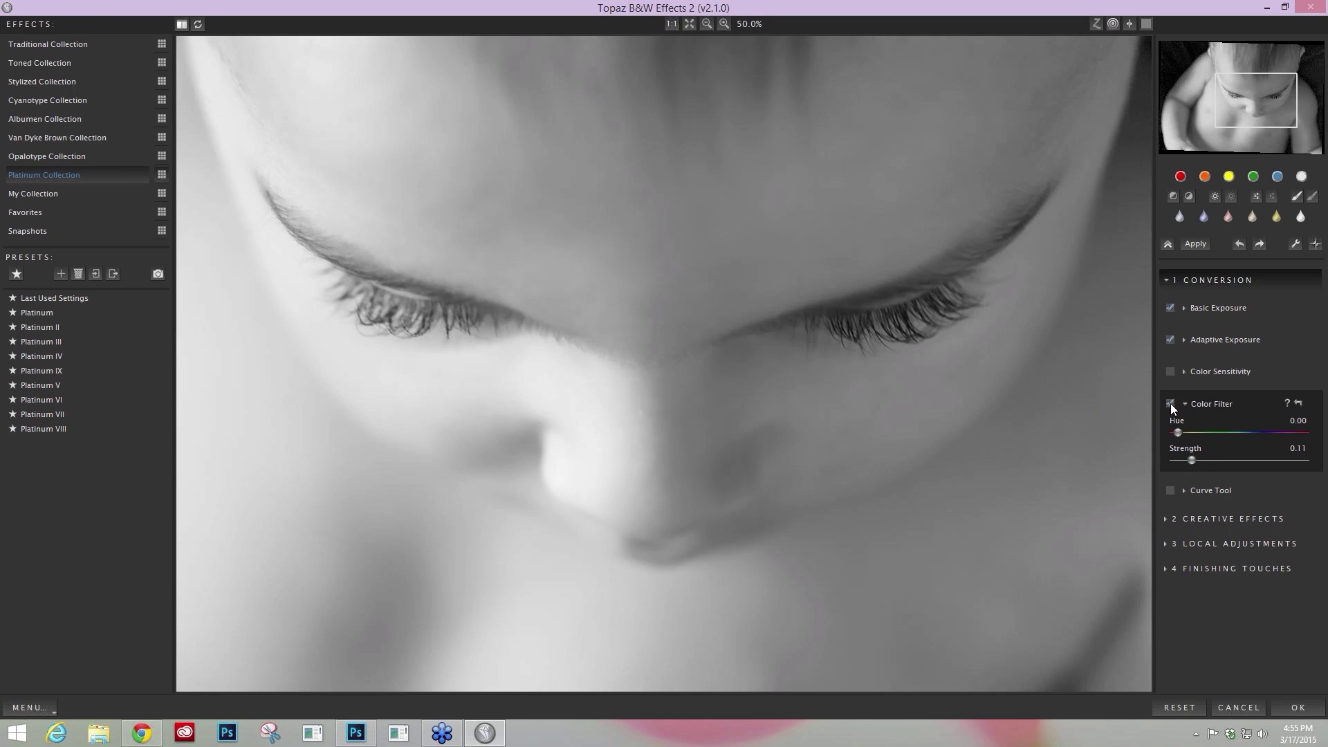
{"action": "left_click", "coordinate": [1171, 404]}
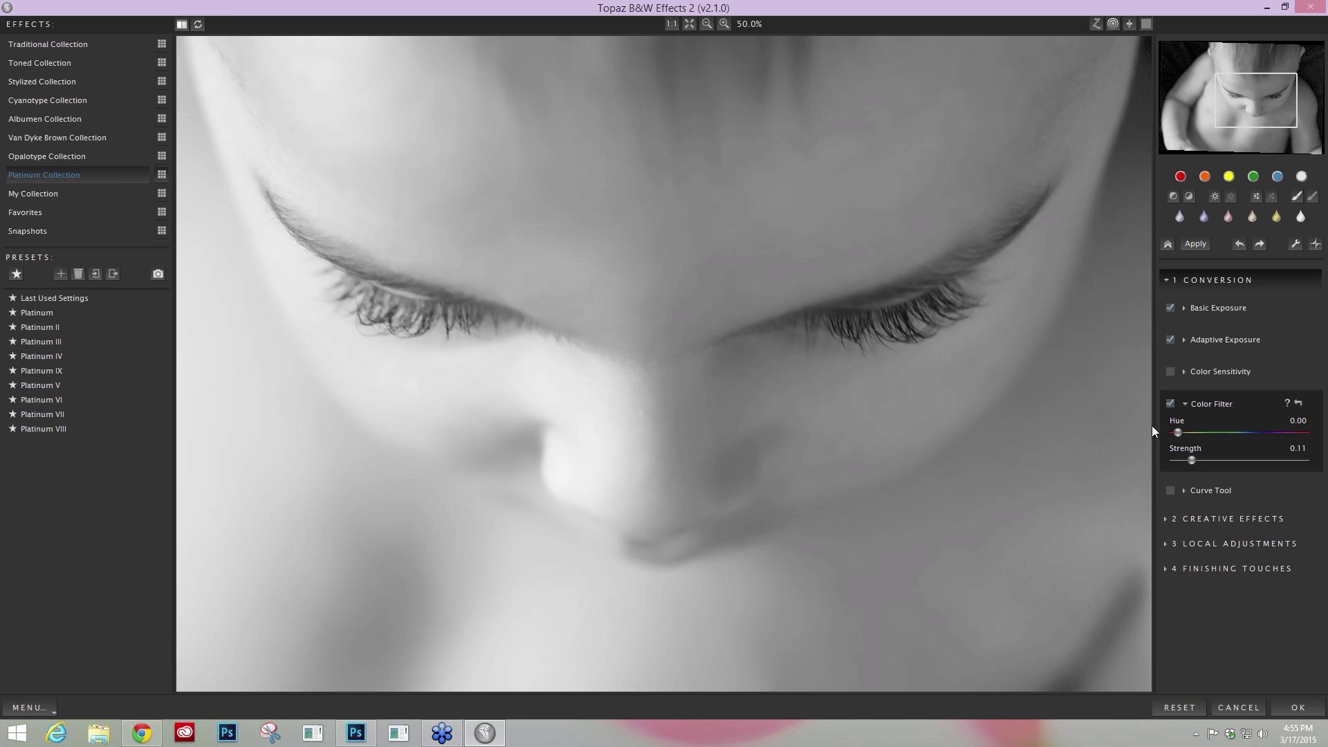
Enable Local Adjustment with a Burn brush of size 91, Opacity 0.20 and Edge Aware 1.00.
{"action": "left_click", "coordinate": [1167, 280]}
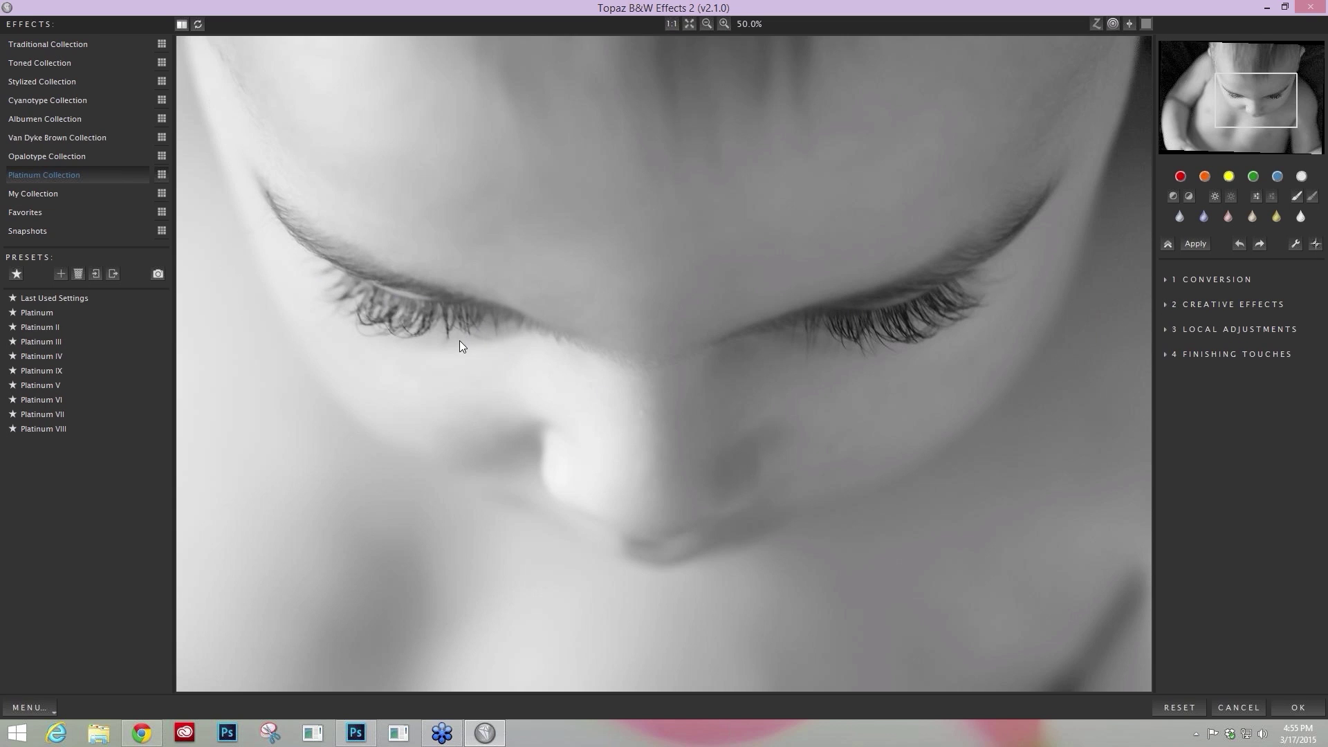
{"action": "left_click", "coordinate": [1174, 337]}
{"action": "scroll", "coordinate": [1314, 396], "scroll_direction": "down", "scroll_amount": 2}
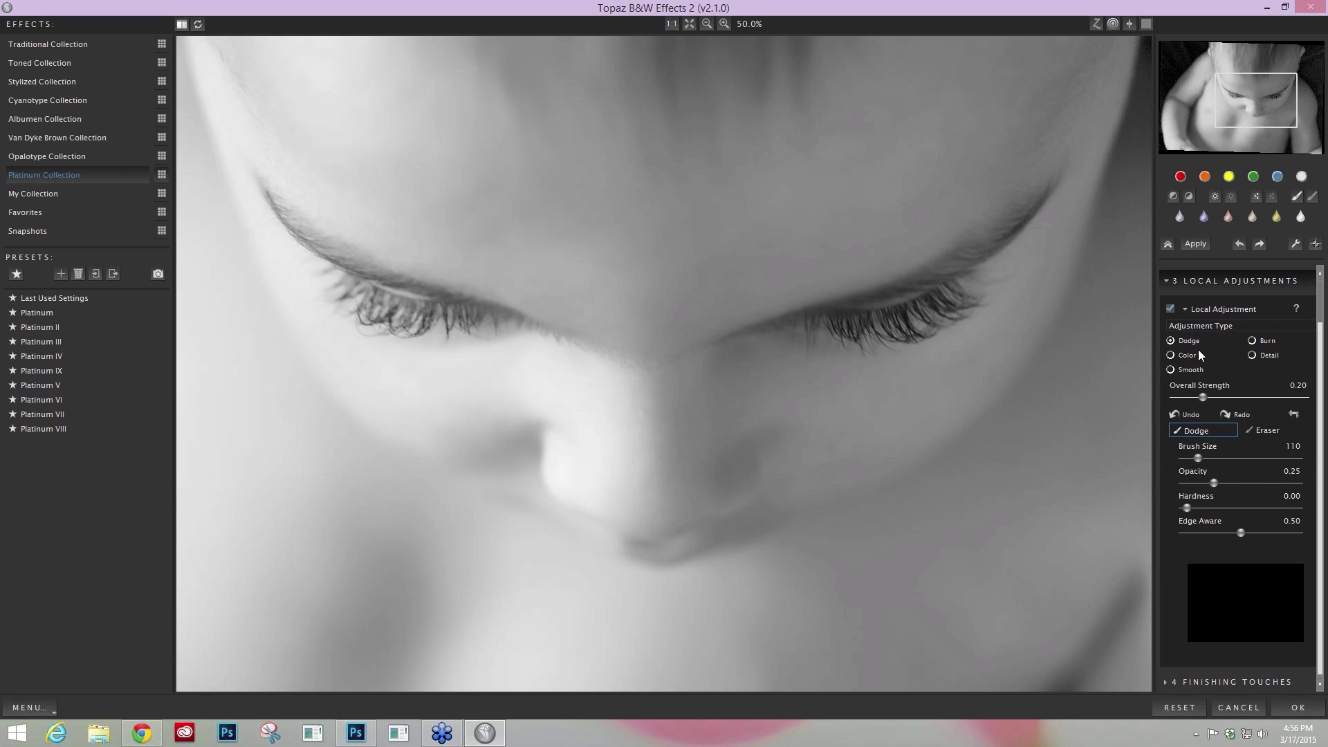
{"action": "left_click", "coordinate": [1252, 341]}
{"action": "left_click_drag", "start_coordinate": [1197, 458], "coordinate": [1206, 483]}
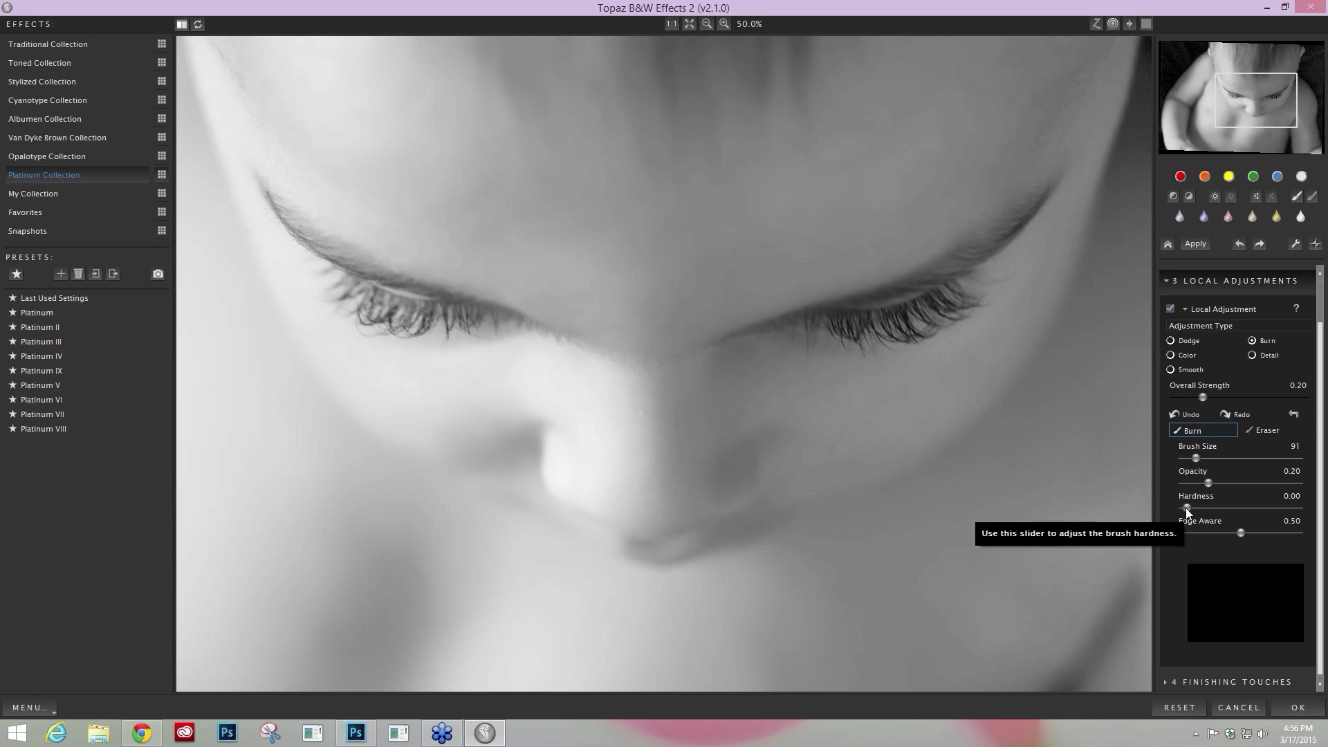
{"action": "left_click", "coordinate": [1240, 532]}
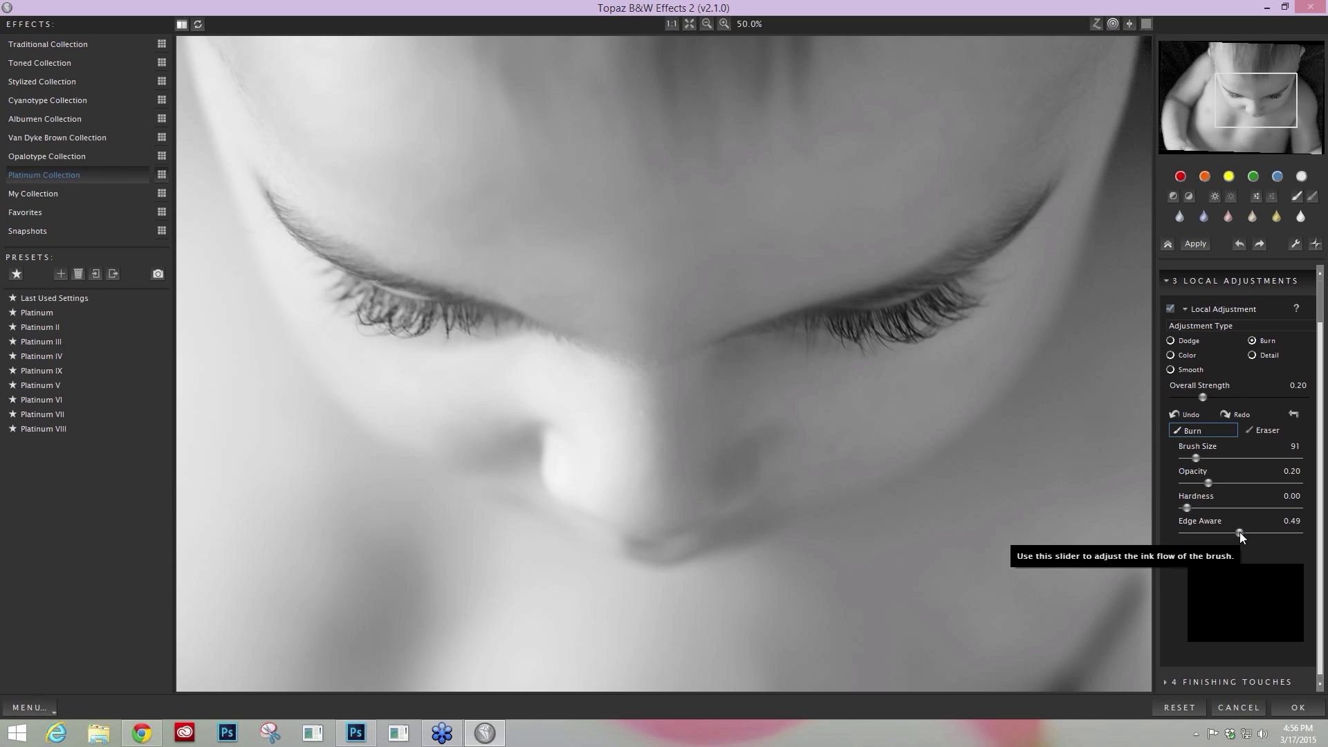
{"action": "left_click_drag", "start_coordinate": [1239, 532], "coordinate": [1183, 532]}
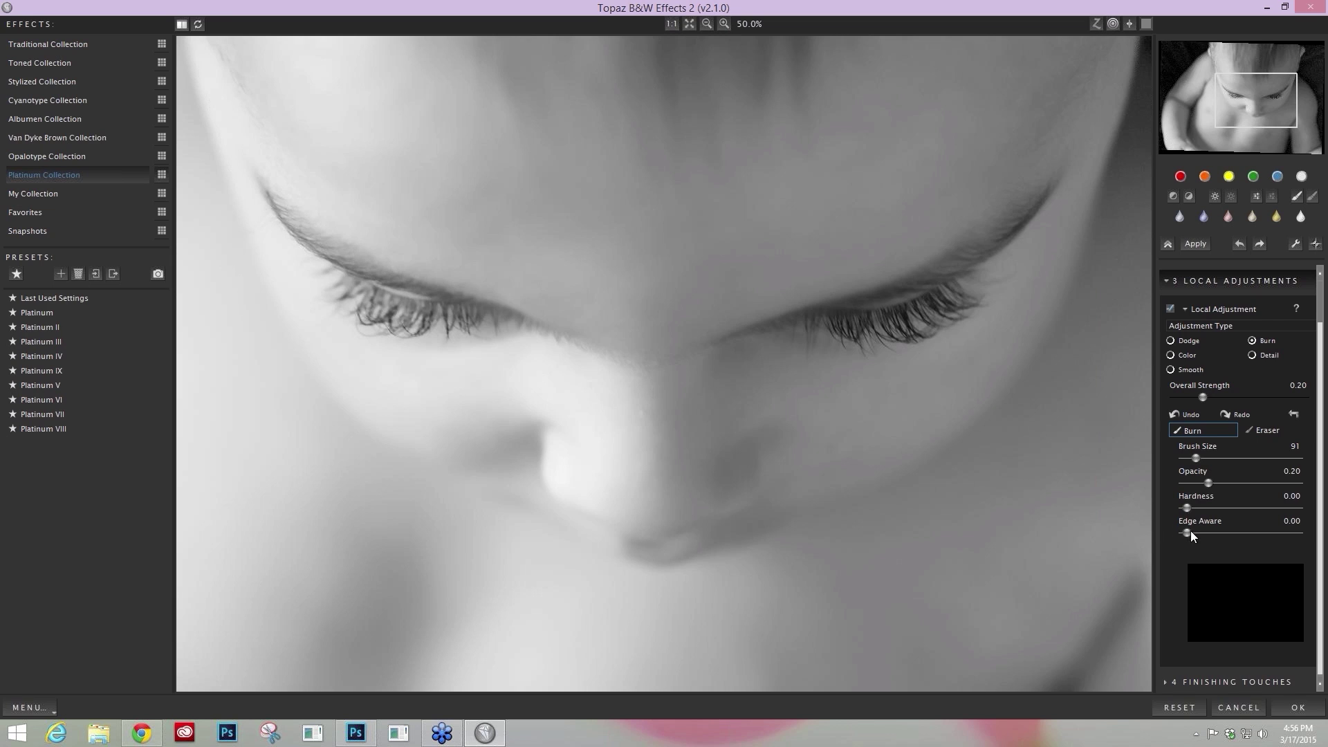
{"action": "left_click_drag", "start_coordinate": [1188, 533], "coordinate": [1254, 533]}
Burn along the lid line of the photo's left-hand eye, compare the result off and on, and slightly lower the burn's Overall Strength.
{"action": "mouse_move", "coordinate": [275, 207]}
{"action": "left_mouse_down"}
{"action": "mouse_move", "coordinate": [364, 275]}
{"action": "mouse_move", "coordinate": [528, 323]}
{"action": "mouse_move", "coordinate": [457, 325]}
{"action": "mouse_move", "coordinate": [443, 308]}
{"action": "mouse_move", "coordinate": [421, 327]}
{"action": "mouse_move", "coordinate": [403, 312]}
{"action": "mouse_move", "coordinate": [378, 321]}
{"action": "mouse_move", "coordinate": [373, 293]}
{"action": "mouse_move", "coordinate": [363, 313]}
{"action": "mouse_move", "coordinate": [367, 289]}
{"action": "mouse_move", "coordinate": [348, 293]}
{"action": "mouse_move", "coordinate": [331, 266]}
{"action": "mouse_move", "coordinate": [443, 298]}
{"action": "mouse_move", "coordinate": [382, 306]}
{"action": "mouse_move", "coordinate": [361, 298]}
{"action": "mouse_move", "coordinate": [373, 288]}
{"action": "mouse_move", "coordinate": [367, 322]}
{"action": "mouse_move", "coordinate": [401, 301]}
{"action": "mouse_move", "coordinate": [399, 331]}
{"action": "mouse_move", "coordinate": [454, 304]}
{"action": "mouse_move", "coordinate": [485, 315]}
{"action": "mouse_move", "coordinate": [335, 253]}
{"action": "mouse_move", "coordinate": [274, 197]}
{"action": "mouse_move", "coordinate": [295, 230]}
{"action": "mouse_move", "coordinate": [432, 304]}
{"action": "left_mouse_up"}
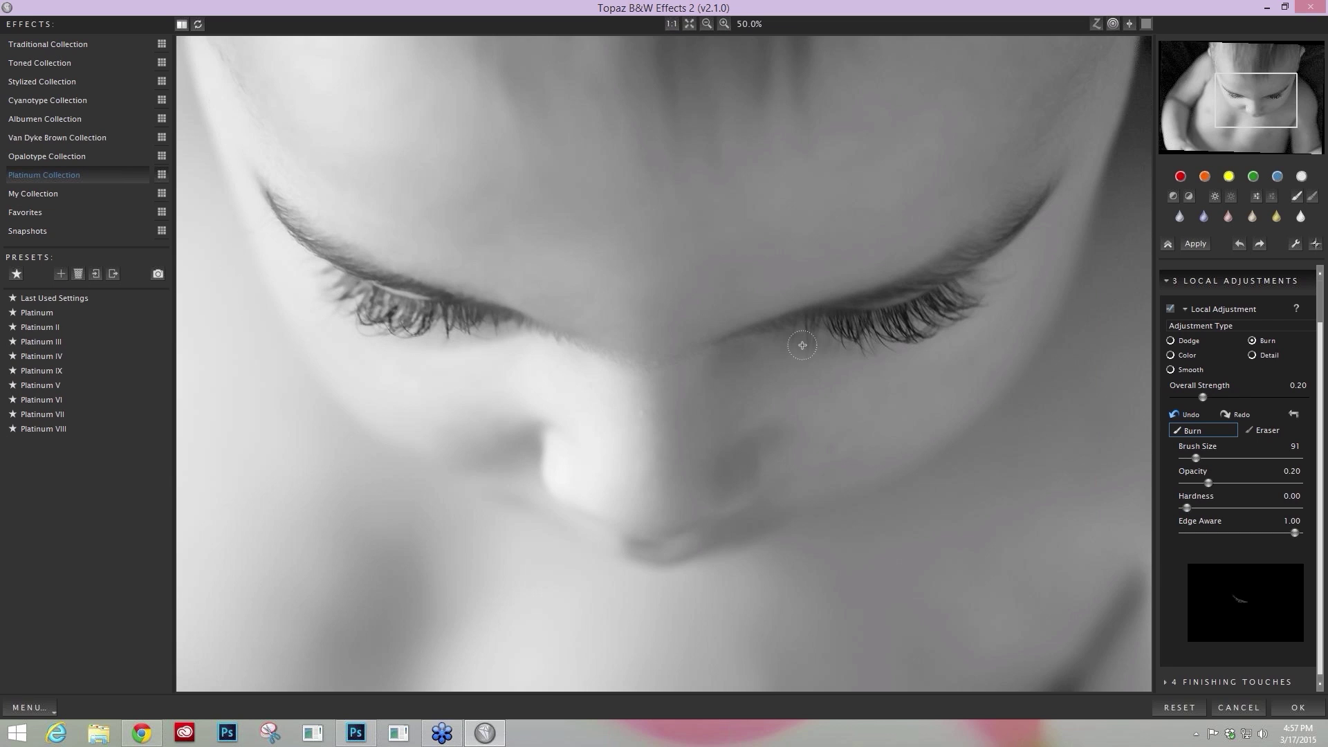
{"action": "left_click", "coordinate": [1170, 308]}
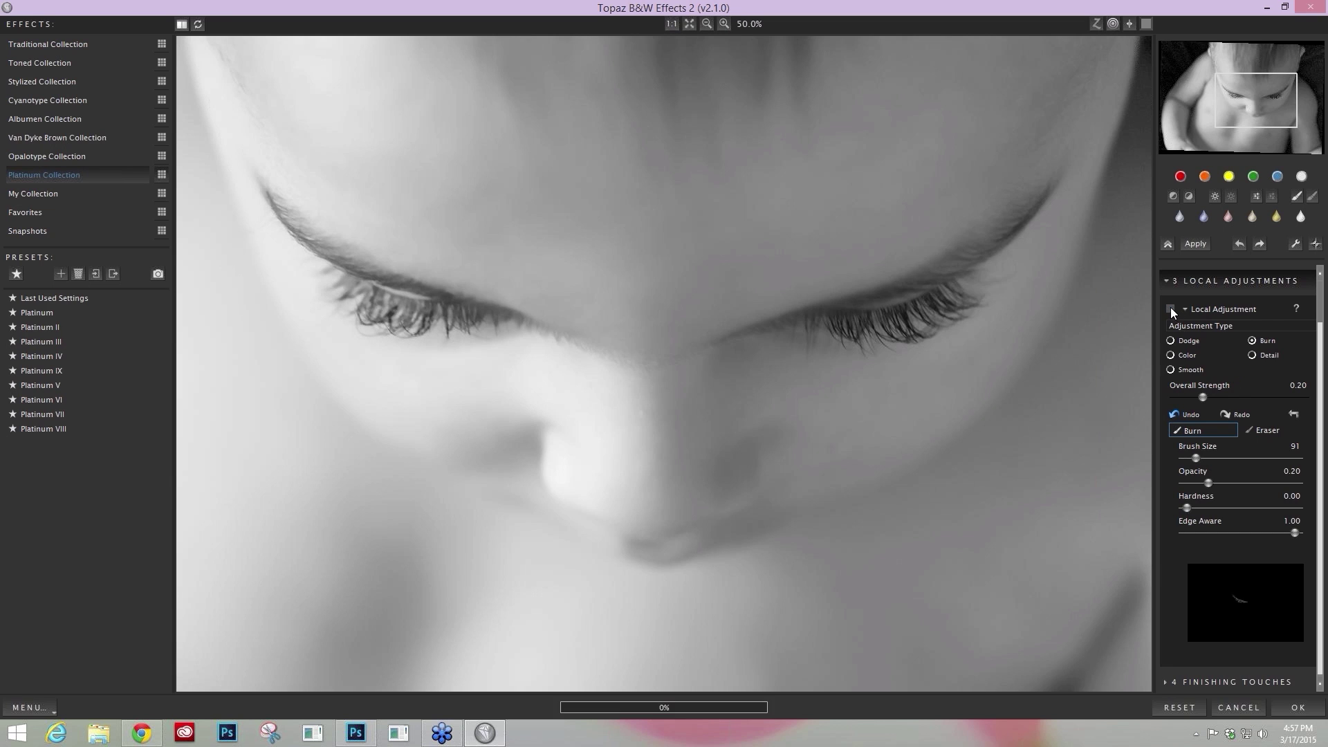
{"action": "left_click", "coordinate": [1171, 309]}
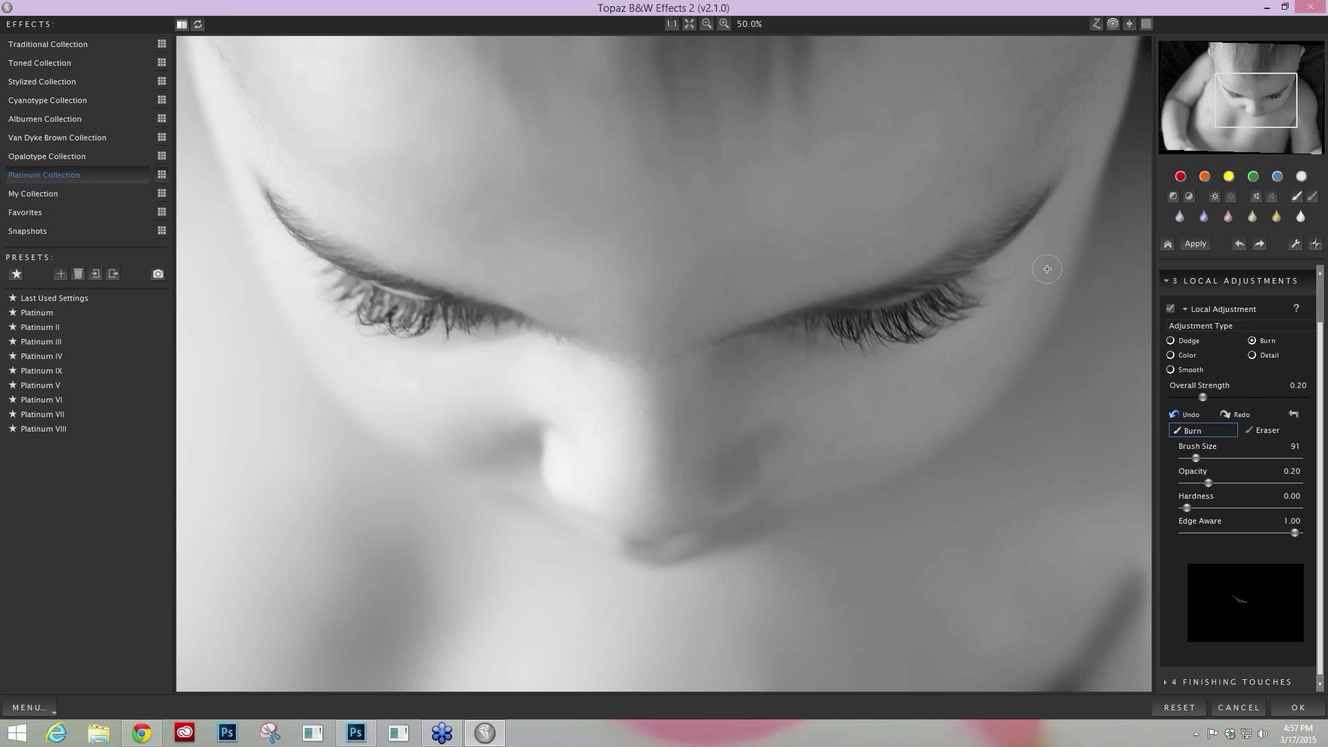
{"action": "left_click_drag", "start_coordinate": [1201, 397], "coordinate": [1194, 394]}
Paint local Detail over the eyelashes of both eyes with brush Opacity 0.48 and Edge Aware 0.00.
{"action": "left_click", "coordinate": [1252, 355]}
{"action": "left_click_drag", "start_coordinate": [1284, 531], "coordinate": [1134, 544]}
{"action": "left_click_drag", "start_coordinate": [1209, 483], "coordinate": [1216, 485]}
{"action": "left_click_drag", "start_coordinate": [841, 331], "coordinate": [949, 298]}
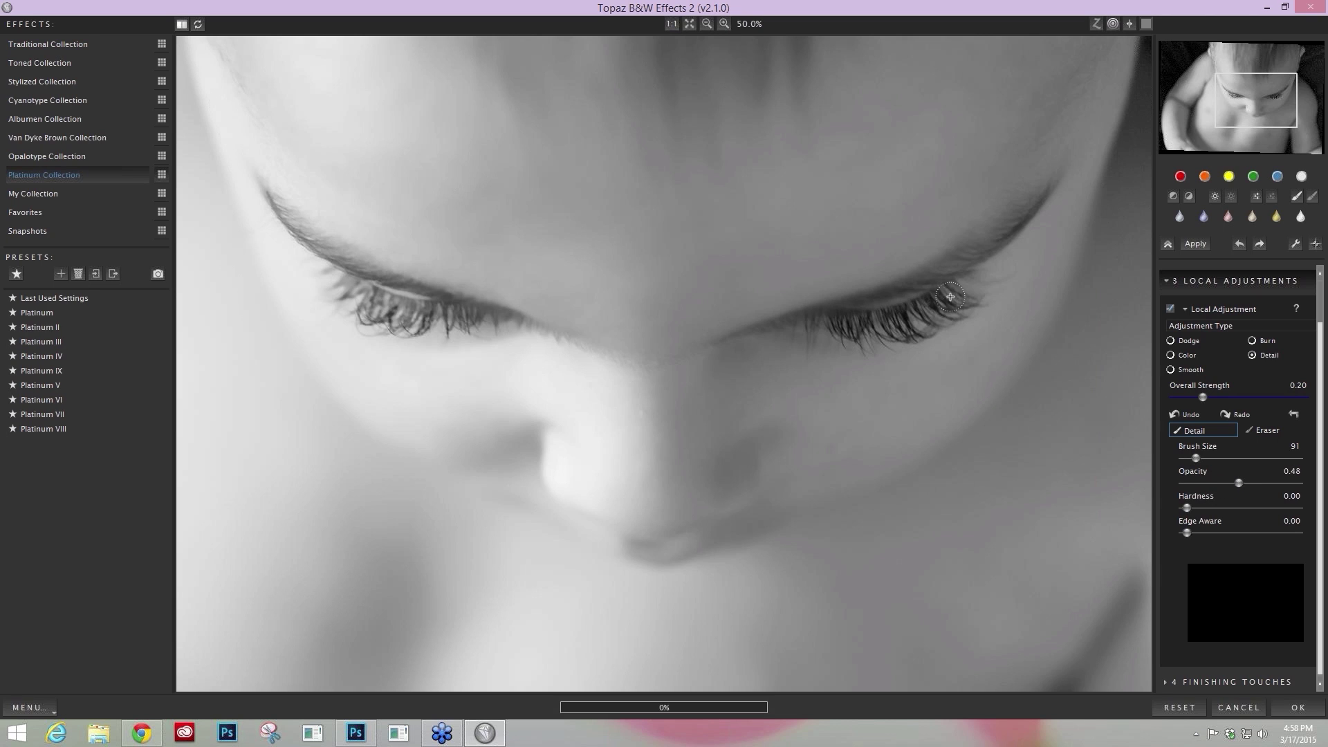
{"action": "mouse_move", "coordinate": [886, 332]}
{"action": "left_mouse_down"}
{"action": "mouse_move", "coordinate": [965, 305]}
{"action": "mouse_move", "coordinate": [932, 329]}
{"action": "left_mouse_up"}
{"action": "mouse_move", "coordinate": [821, 318]}
{"action": "left_mouse_down"}
{"action": "mouse_move", "coordinate": [943, 279]}
{"action": "mouse_move", "coordinate": [993, 246]}
{"action": "left_mouse_up"}
{"action": "mouse_move", "coordinate": [907, 325]}
{"action": "left_mouse_down"}
{"action": "mouse_move", "coordinate": [919, 329]}
{"action": "mouse_move", "coordinate": [771, 337]}
{"action": "left_mouse_up"}
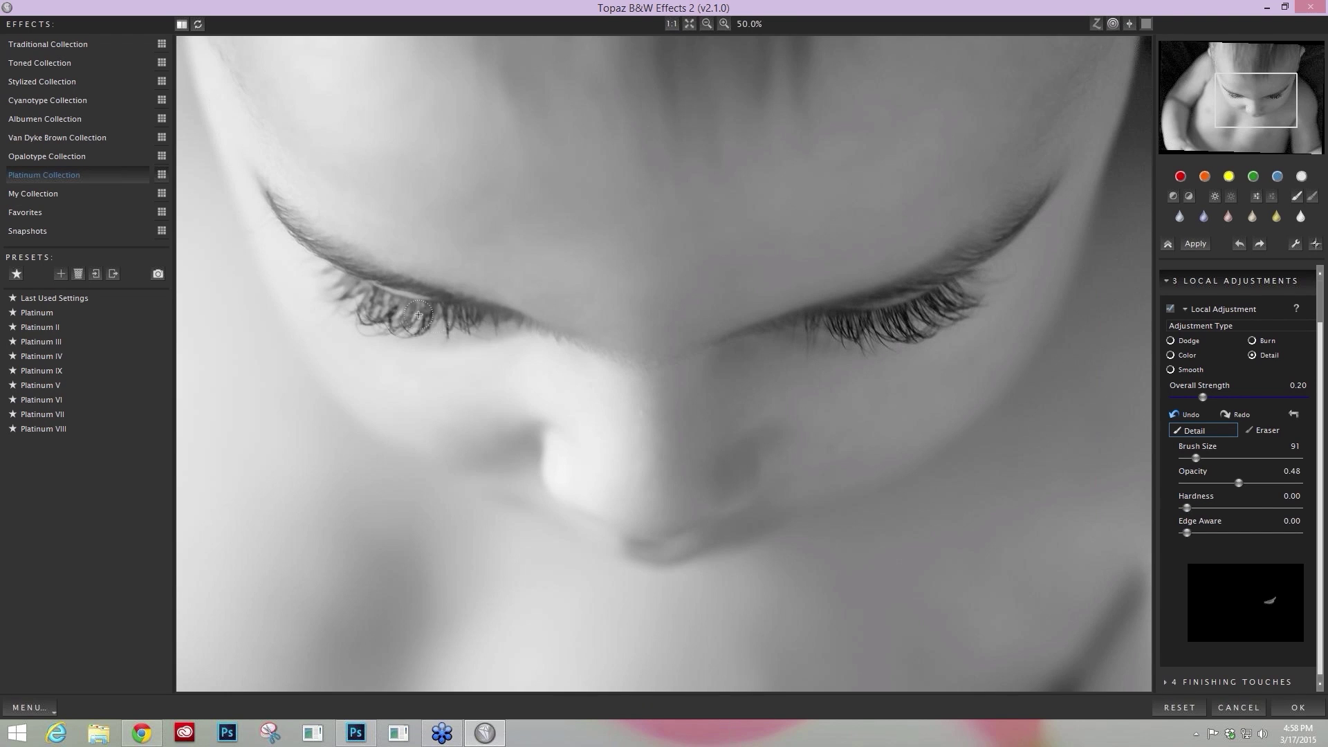
{"action": "mouse_move", "coordinate": [370, 311]}
{"action": "left_mouse_down"}
{"action": "mouse_move", "coordinate": [466, 319]}
{"action": "mouse_move", "coordinate": [382, 306]}
{"action": "left_mouse_up"}
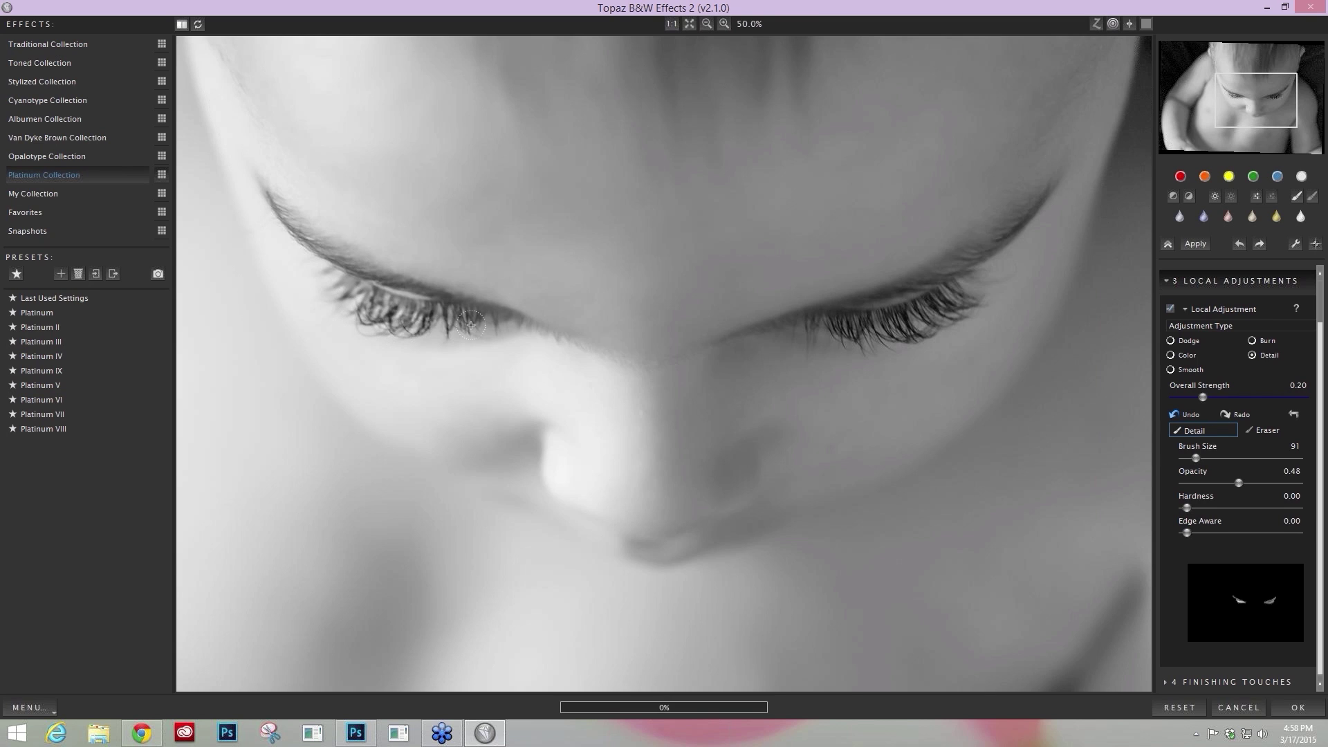
{"action": "left_click_drag", "start_coordinate": [870, 325], "coordinate": [972, 315]}
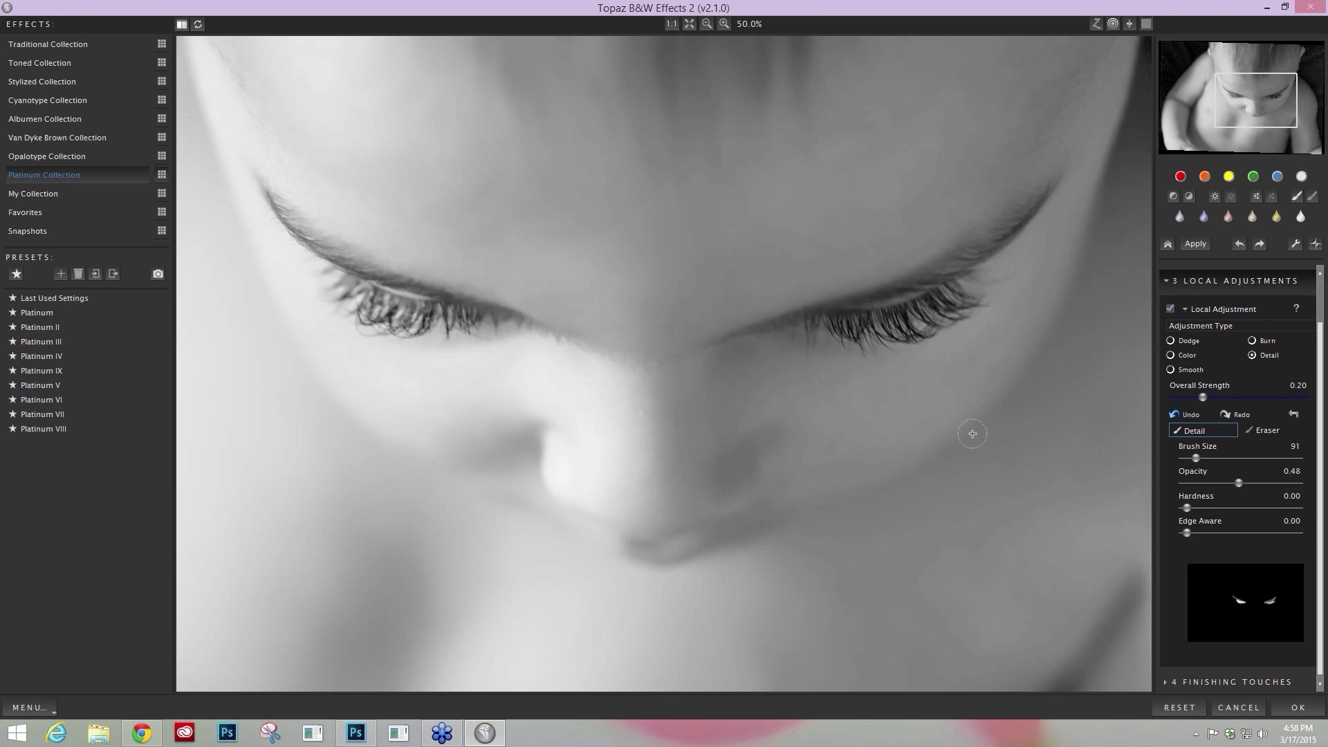
Compare the eyelashes with the Local Adjustment off and on, and slightly lower the Detail brush's Overall Strength.
{"action": "left_click", "coordinate": [1170, 309]}
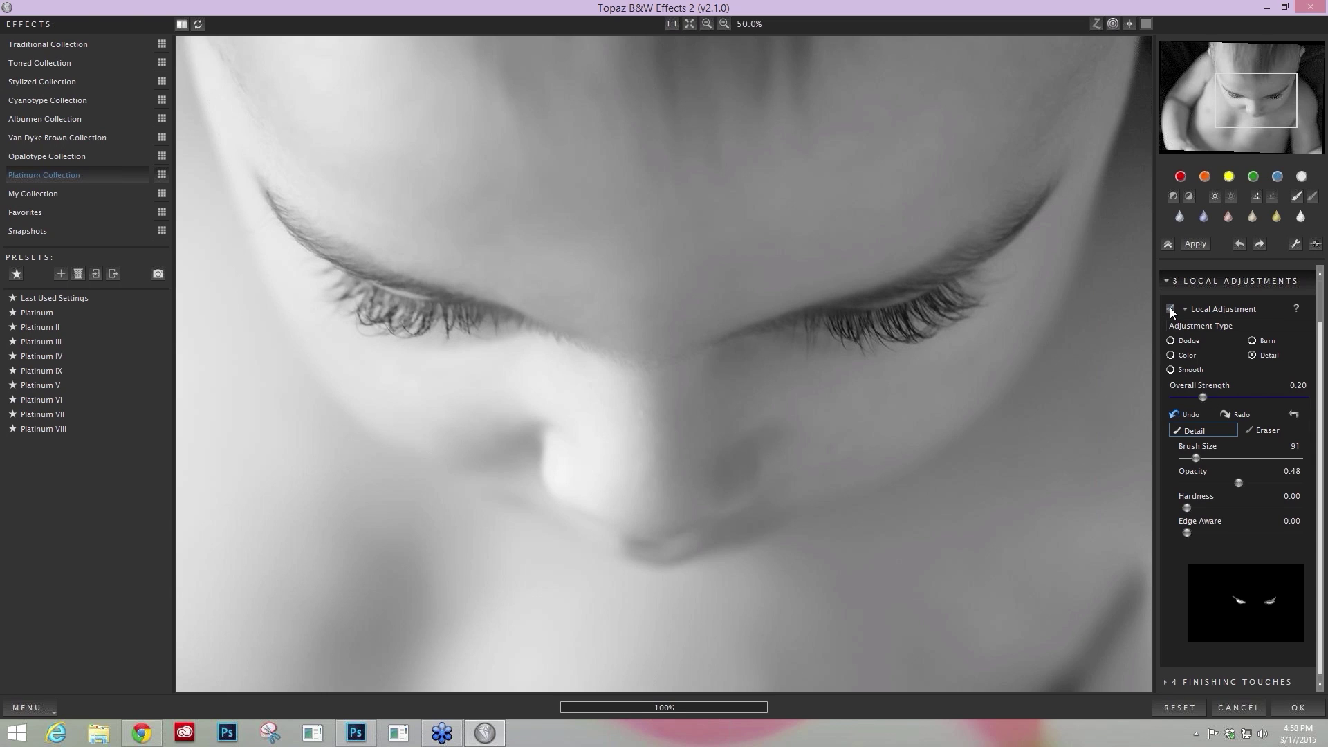
{"action": "left_click", "coordinate": [1170, 308]}
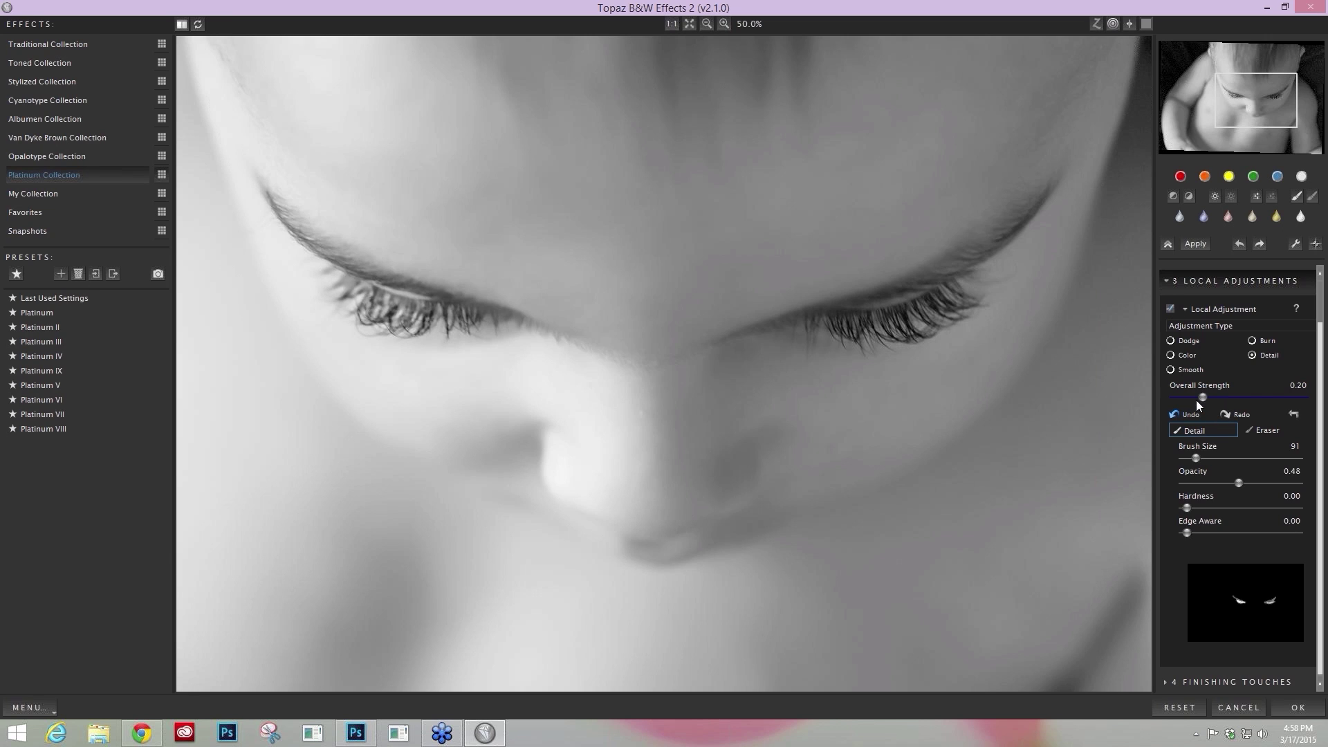
{"action": "left_click_drag", "start_coordinate": [1199, 398], "coordinate": [1195, 398]}
Enable Silver and Paper Tone with a Tonal Strength of 0.13, and compare the image with the toning off and on.
{"action": "left_click", "coordinate": [1167, 684]}
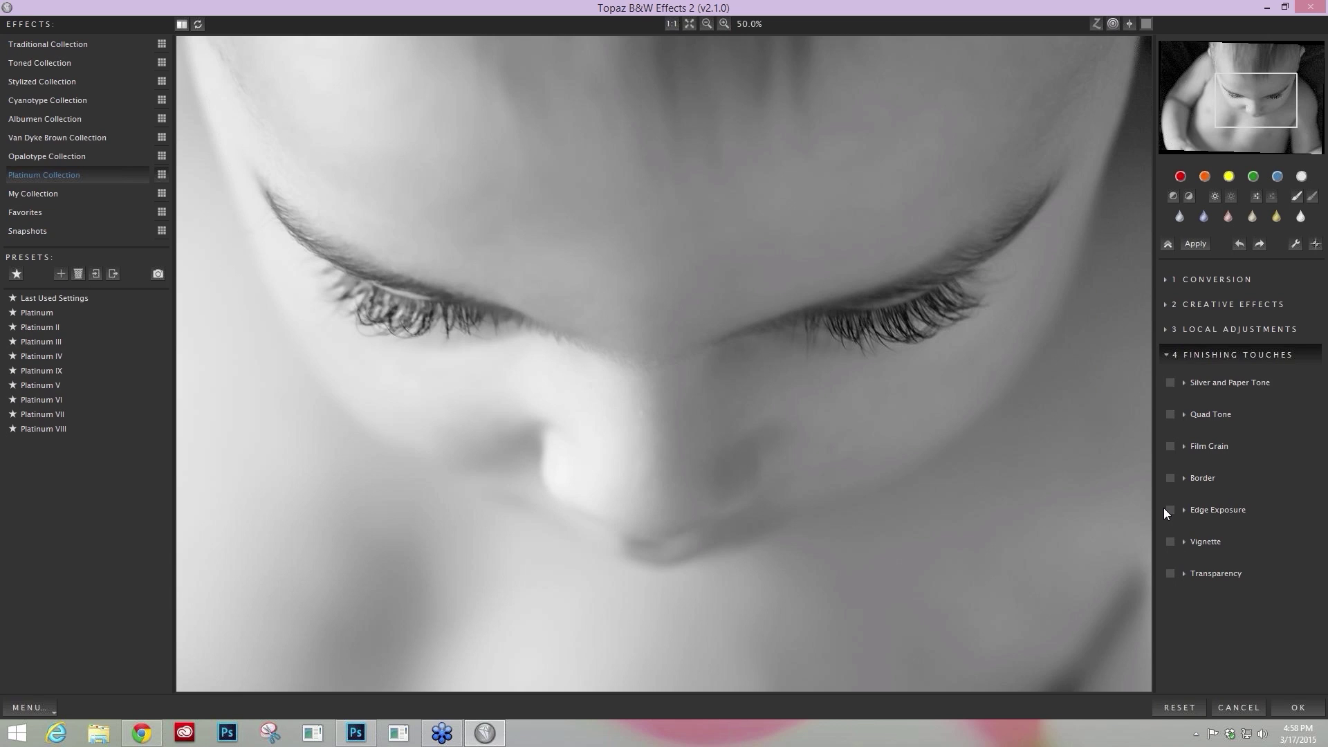
{"action": "left_click", "coordinate": [1171, 383]}
{"action": "left_click", "coordinate": [1185, 382]}
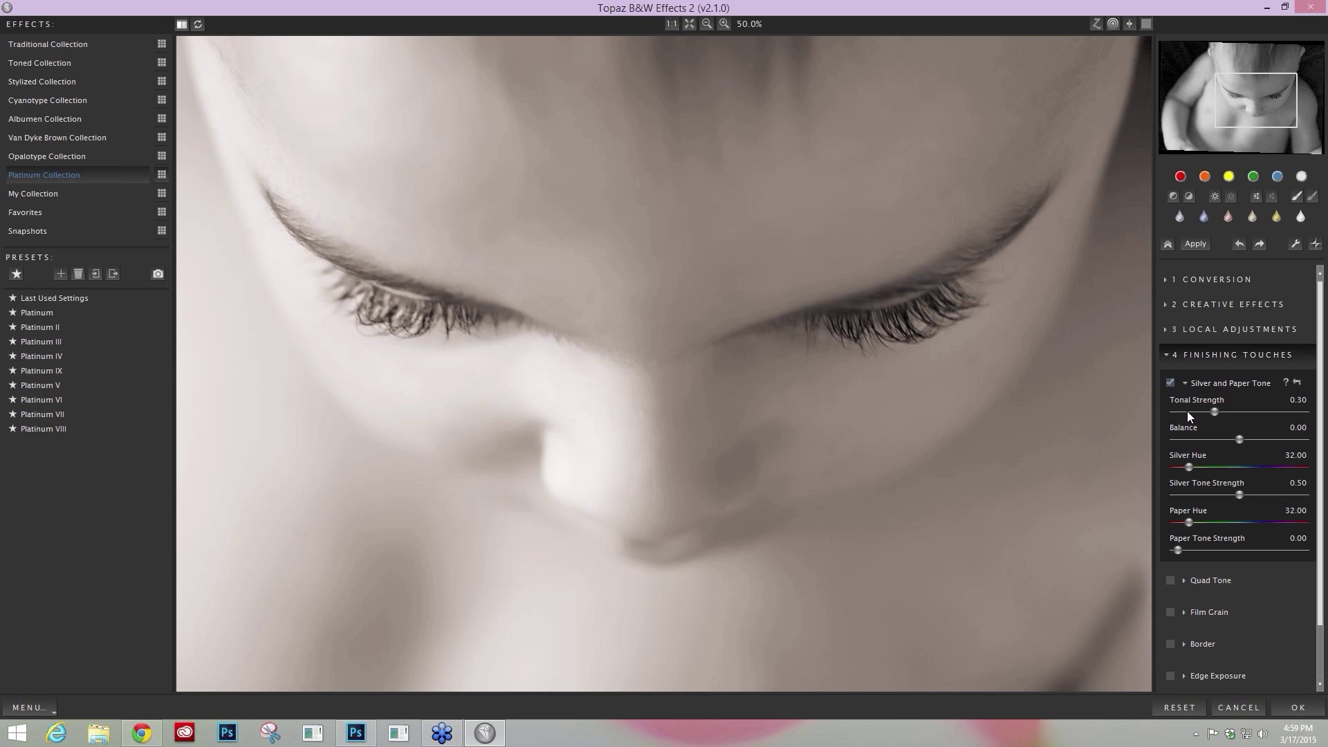
{"action": "left_click", "coordinate": [1191, 408]}
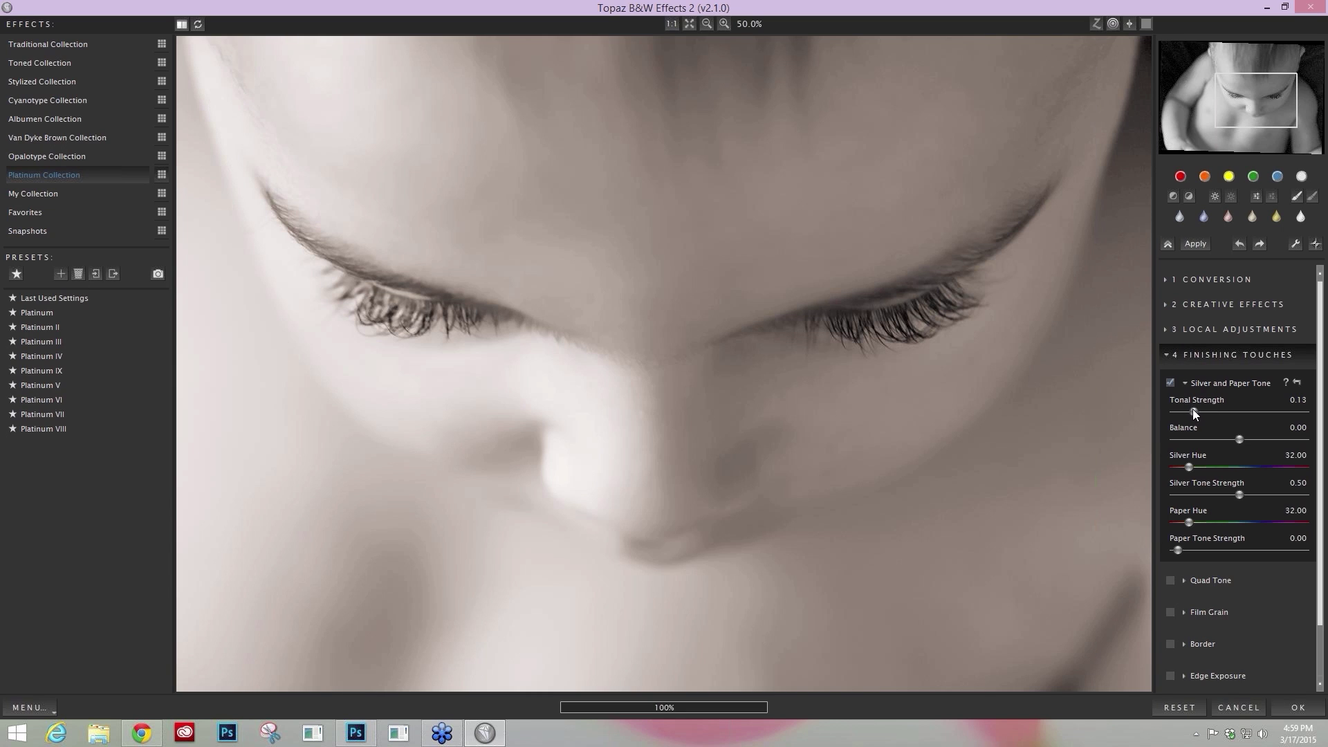
{"action": "left_click", "coordinate": [1171, 383]}
{"action": "left_click", "coordinate": [1170, 383]}
{"action": "left_click", "coordinate": [1171, 383]}
{"action": "left_click", "coordinate": [1171, 383]}
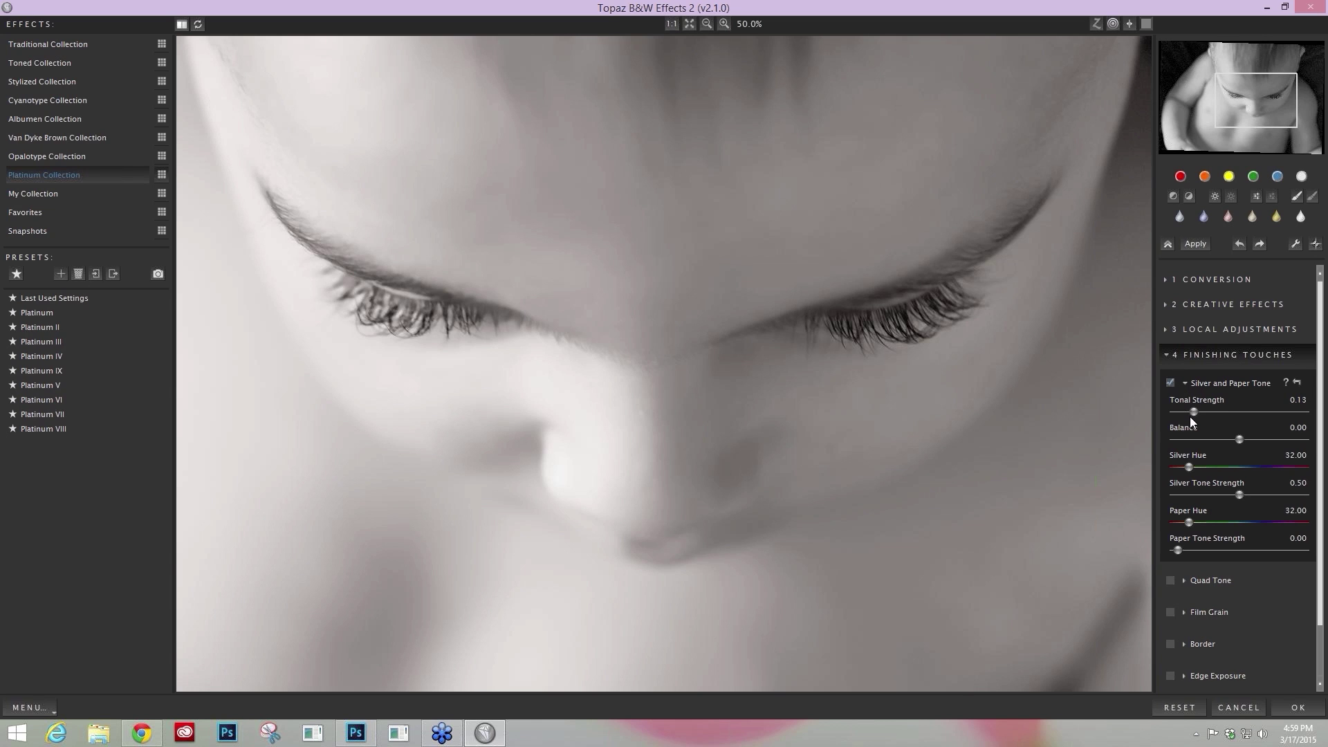
{"action": "scroll", "coordinate": [1262, 585], "scroll_direction": "down", "scroll_amount": 1}
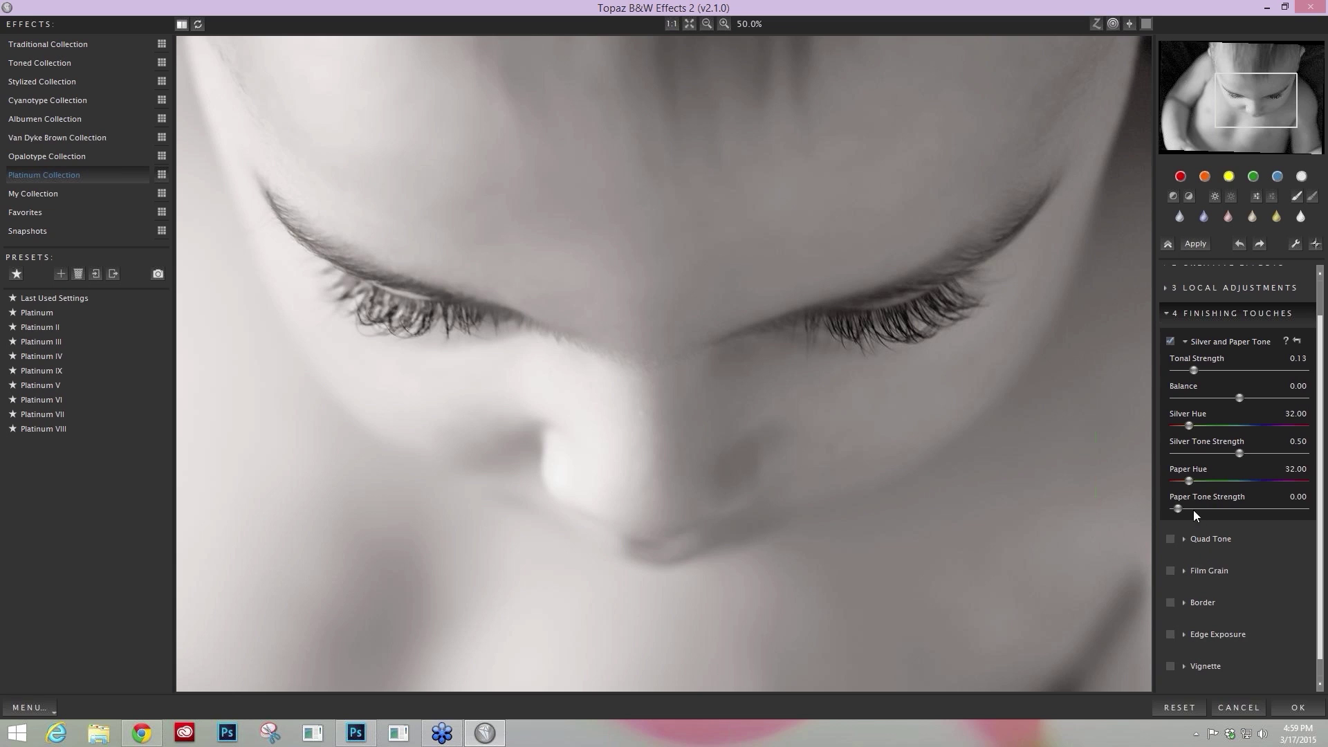
{"action": "left_click", "coordinate": [1187, 340]}
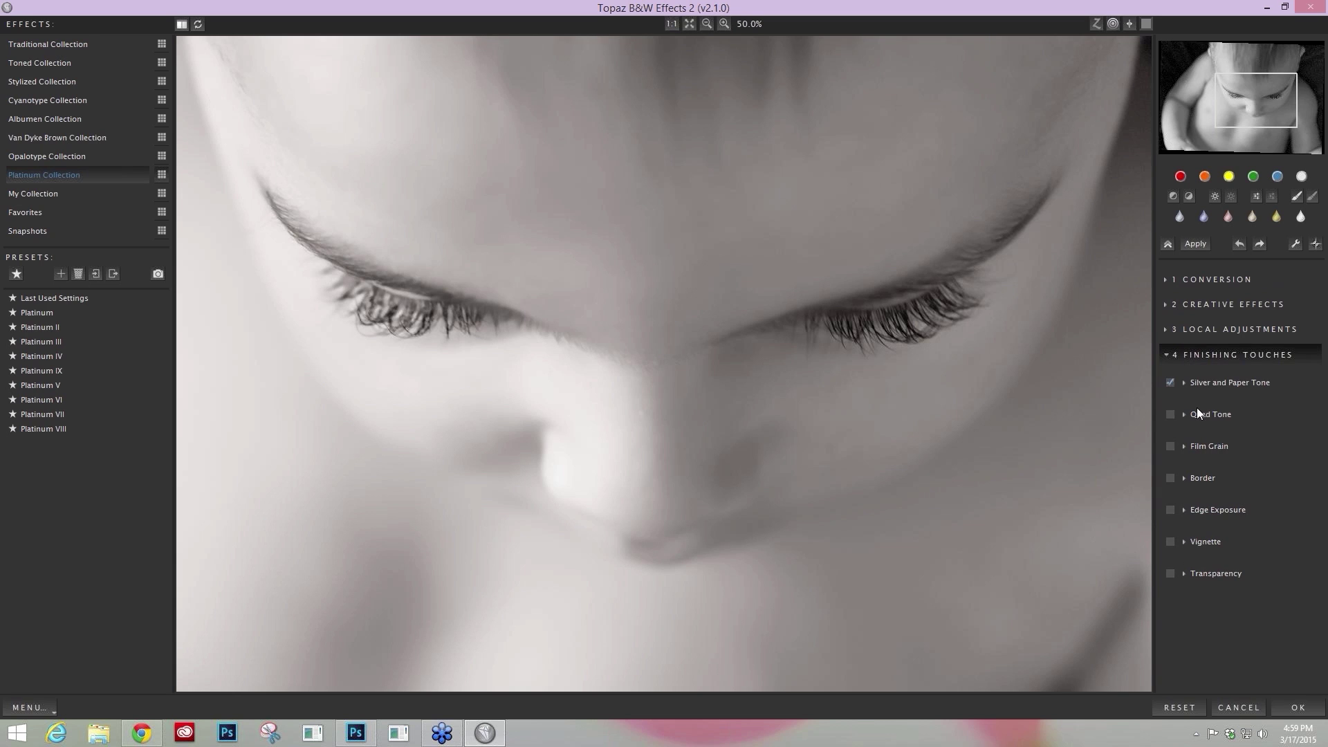
Enable Film Grain with the Kodak TMaxPro 100 grain type and view the portrait at 100%.
{"action": "left_click", "coordinate": [1185, 447]}
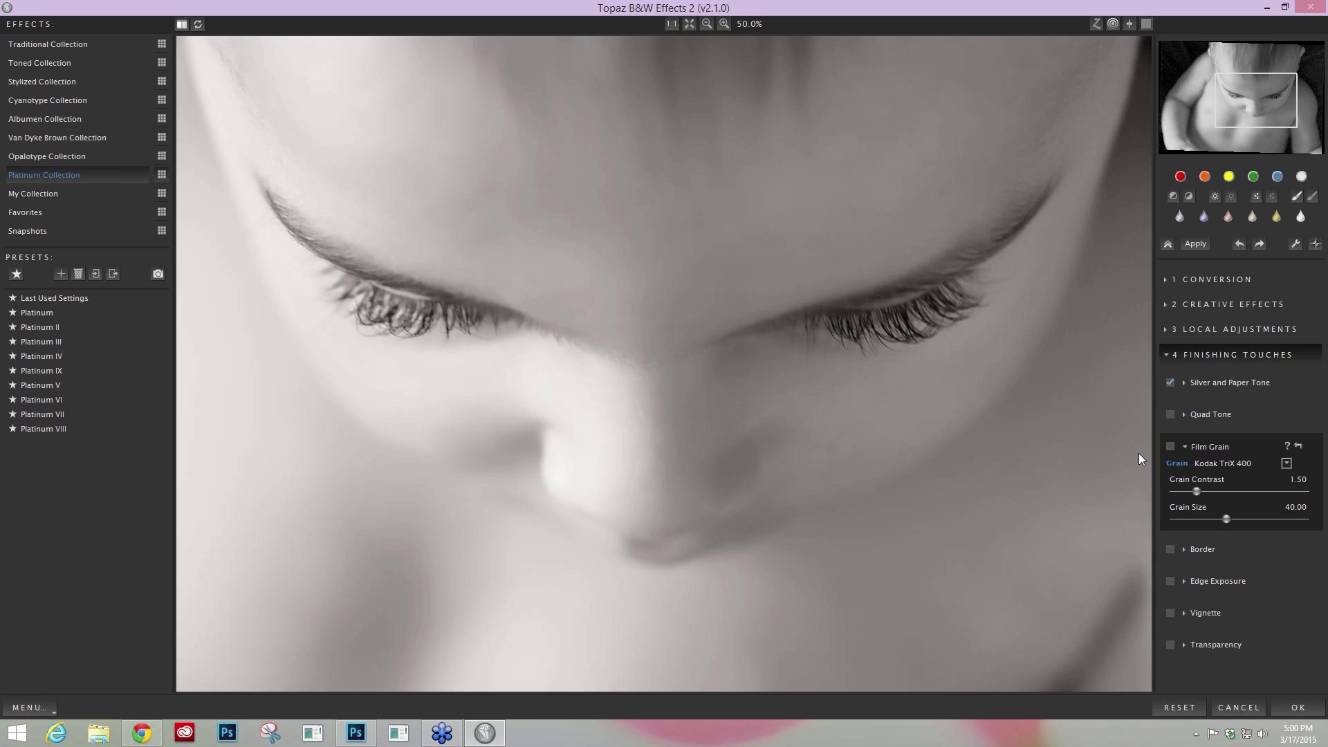
{"action": "left_click", "coordinate": [1170, 447]}
{"action": "left_click", "coordinate": [1286, 463]}
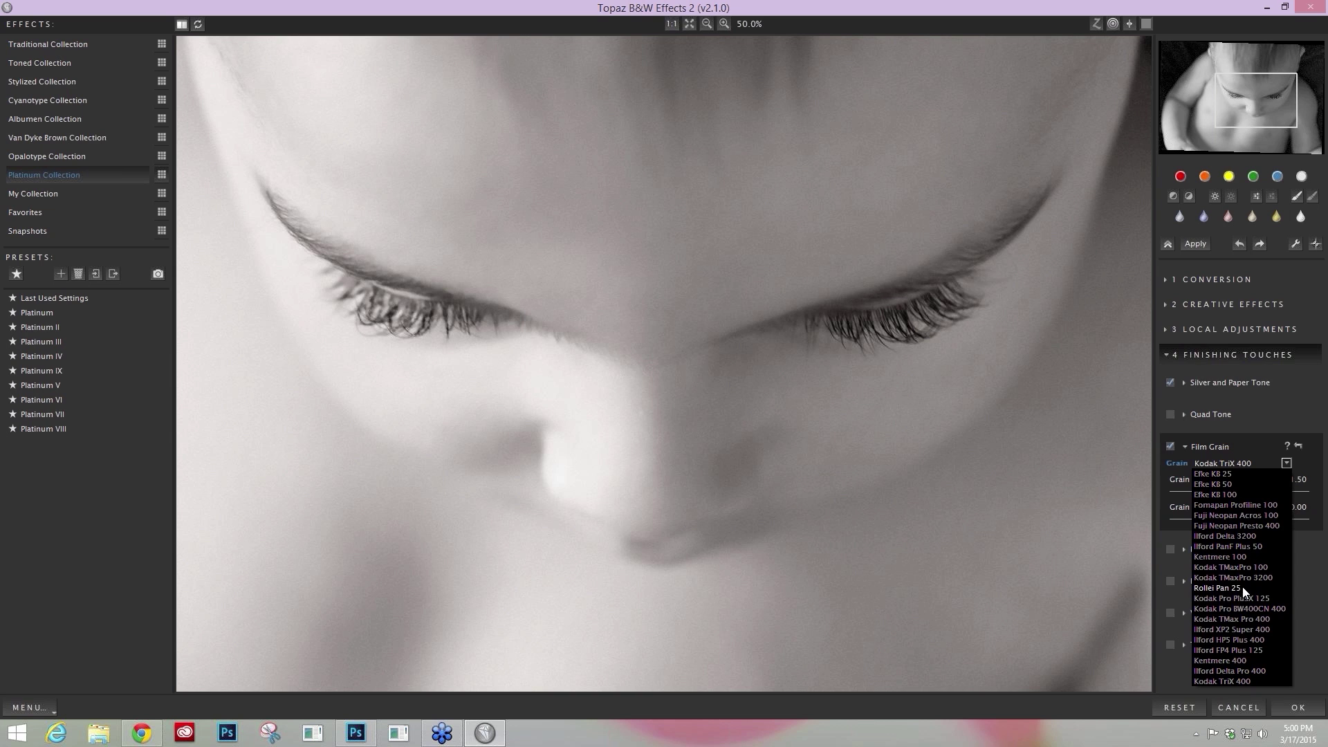
{"action": "left_click", "coordinate": [1239, 566]}
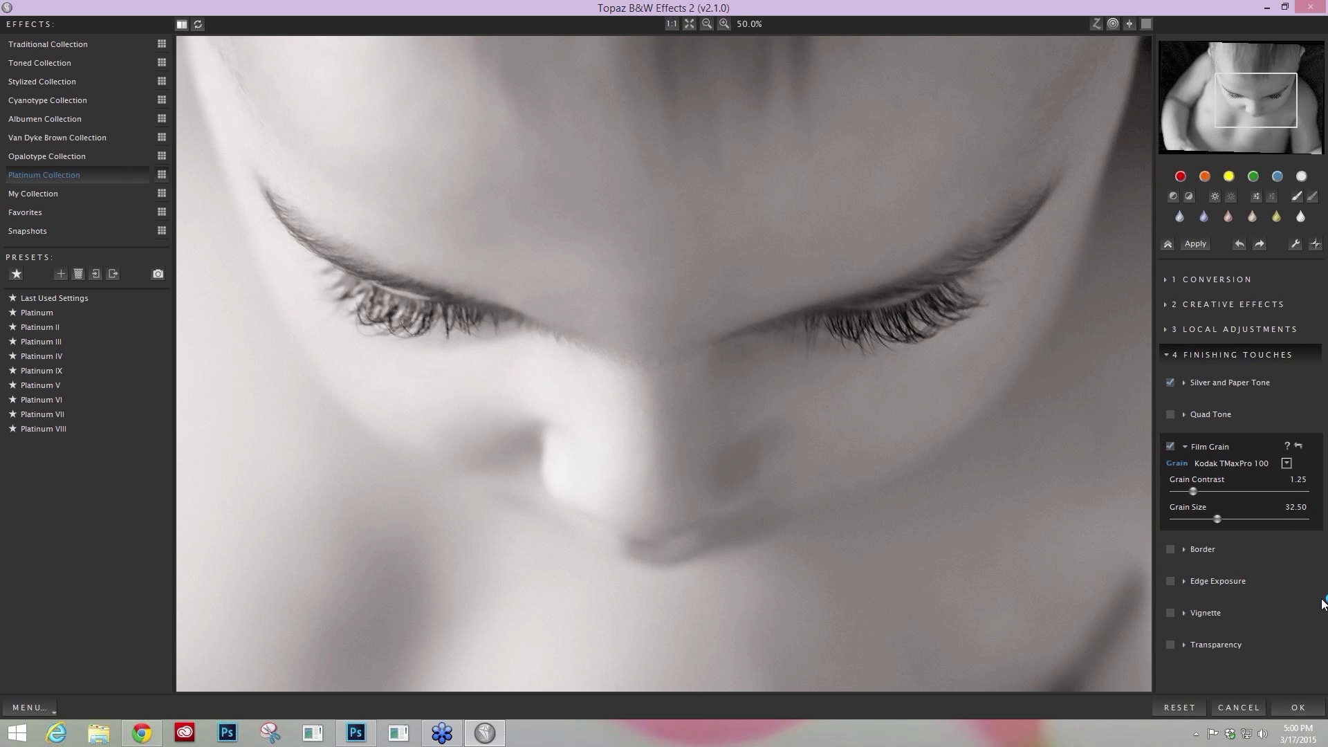
{"action": "key", "text": "ctrl+alt+0"}
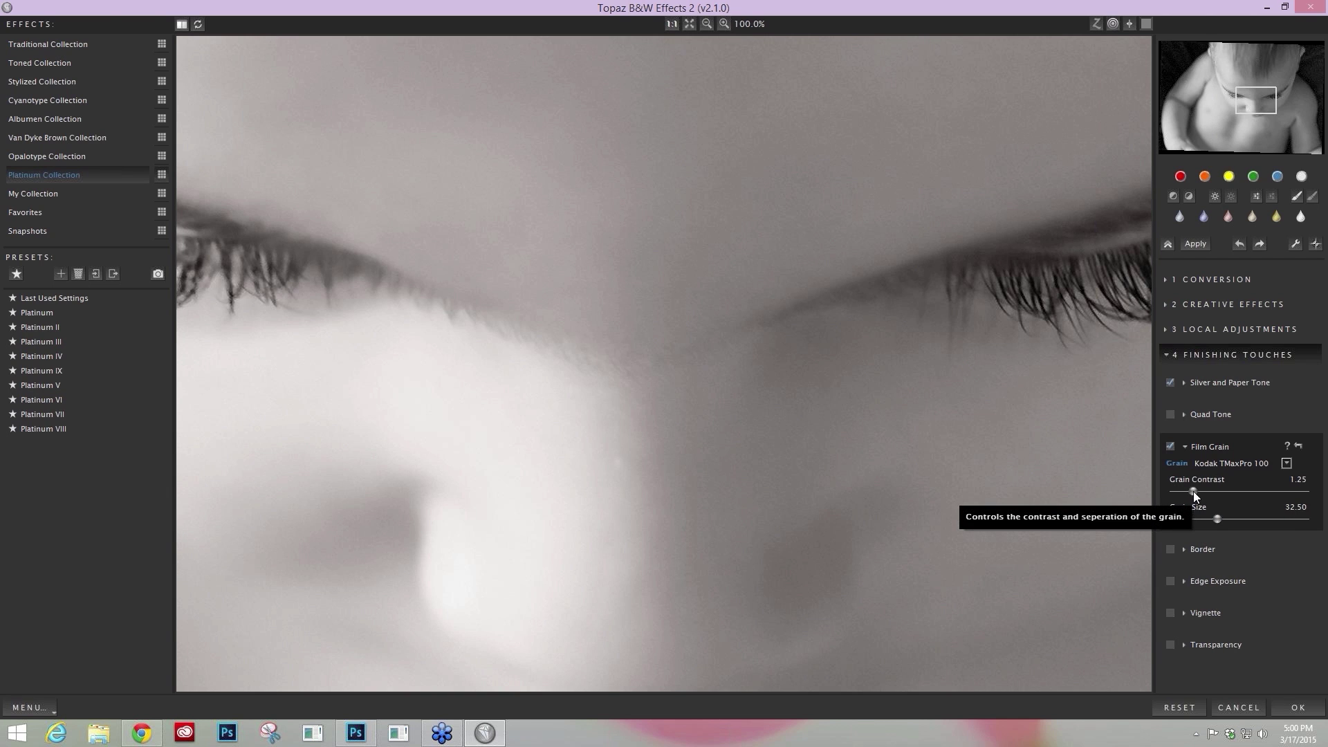
Set the film grain's Grain Contrast to 2.39 and apply the black-and-white effect to the photo in Photoshop.
{"action": "left_click_drag", "start_coordinate": [1193, 492], "coordinate": [1222, 492]}
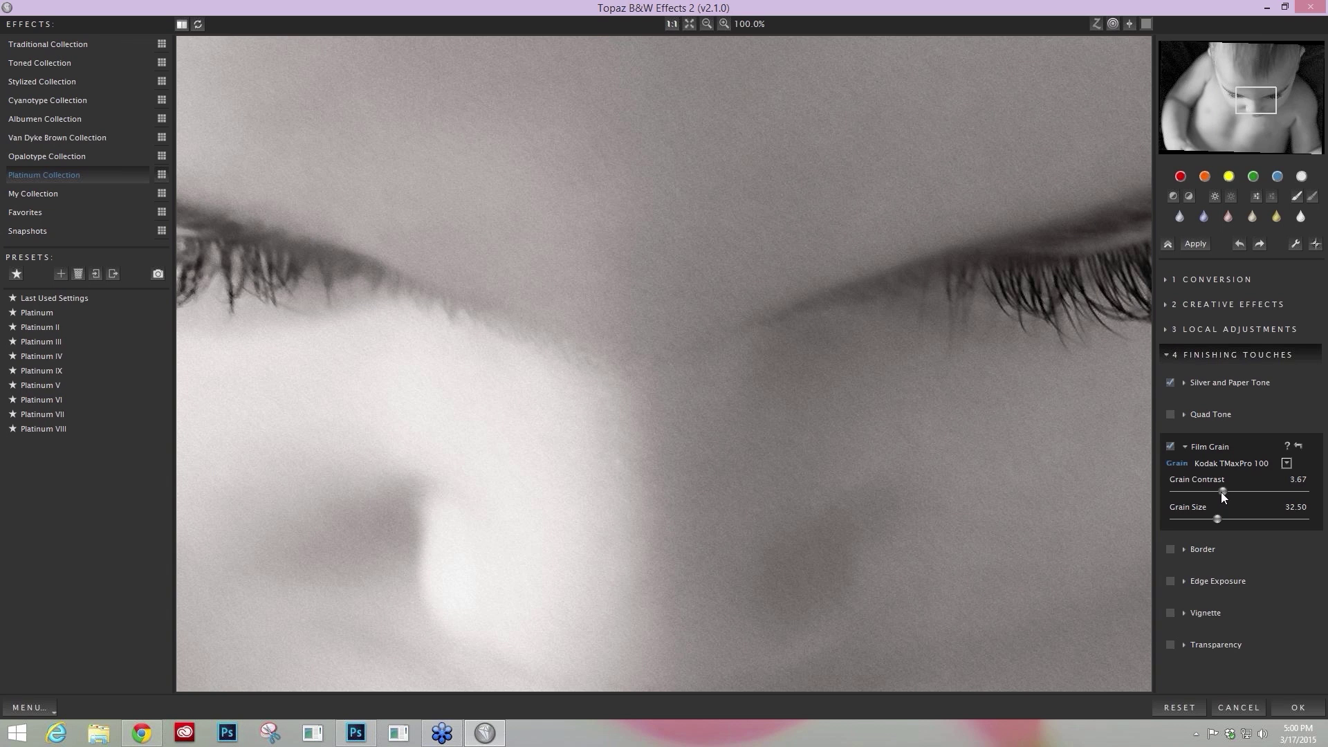
{"action": "left_click_drag", "start_coordinate": [1222, 492], "coordinate": [1209, 497]}
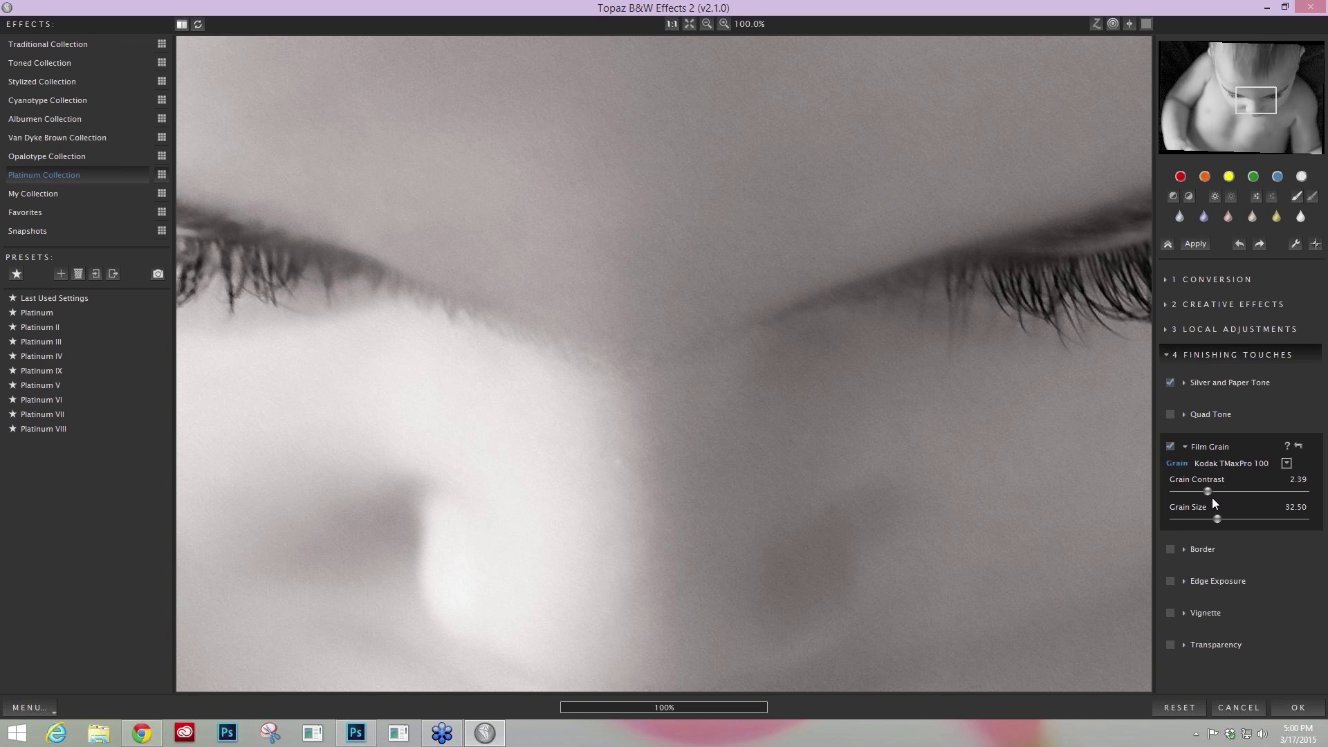
{"action": "key", "text": "ctrl+minus"}
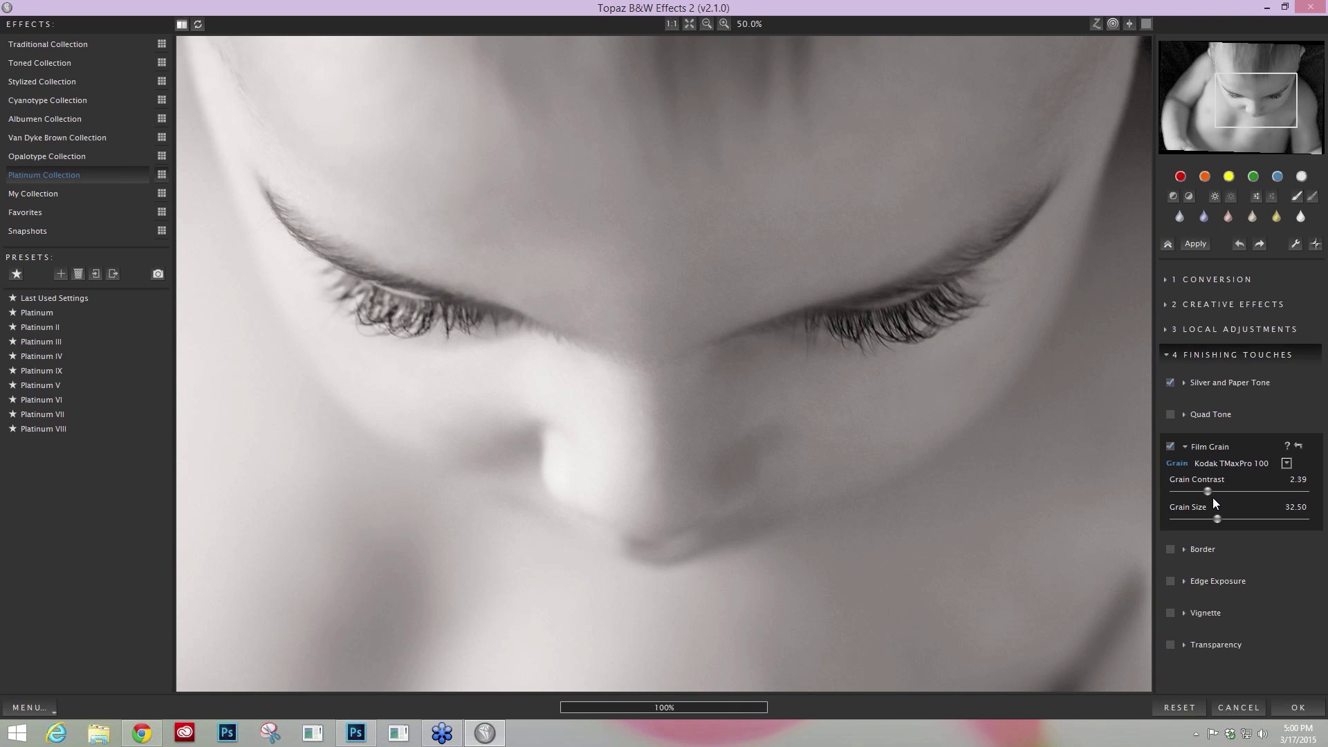
{"action": "key", "text": "ctrl+minus"}
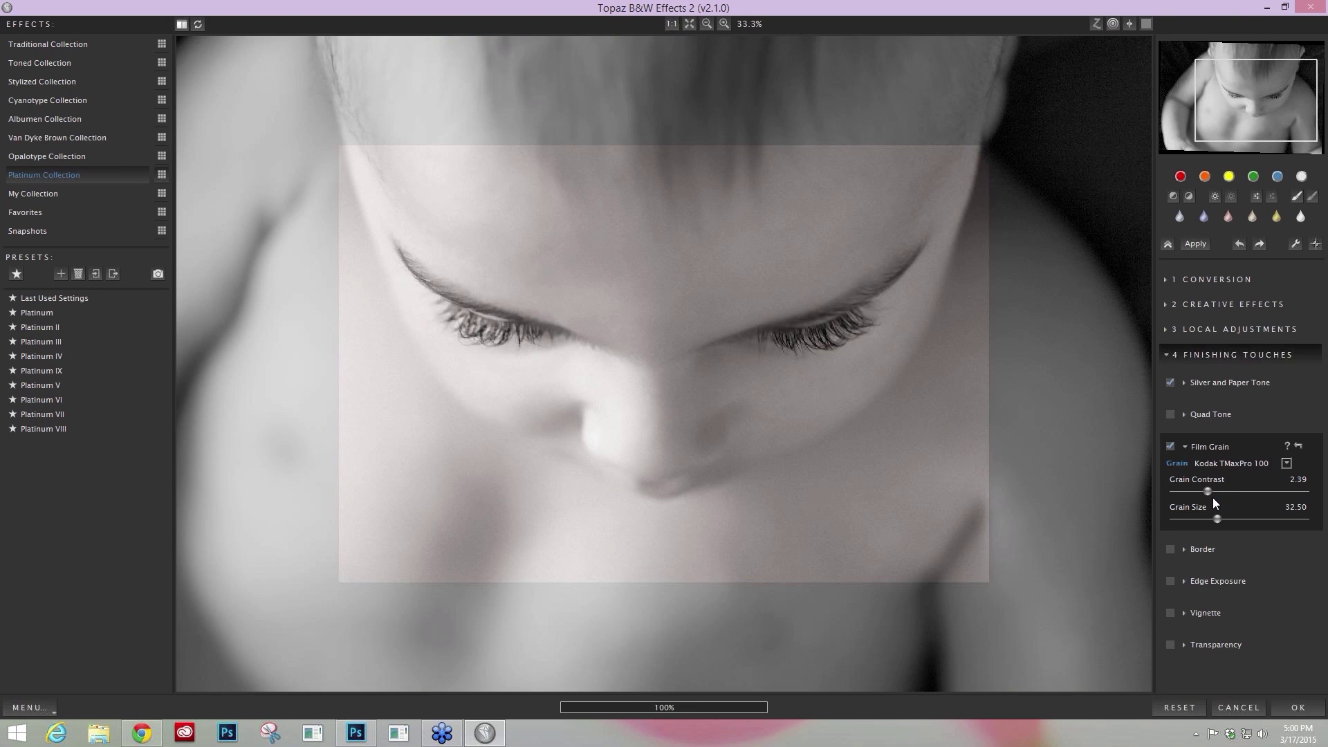
{"action": "key", "text": "ctrl+plus"}
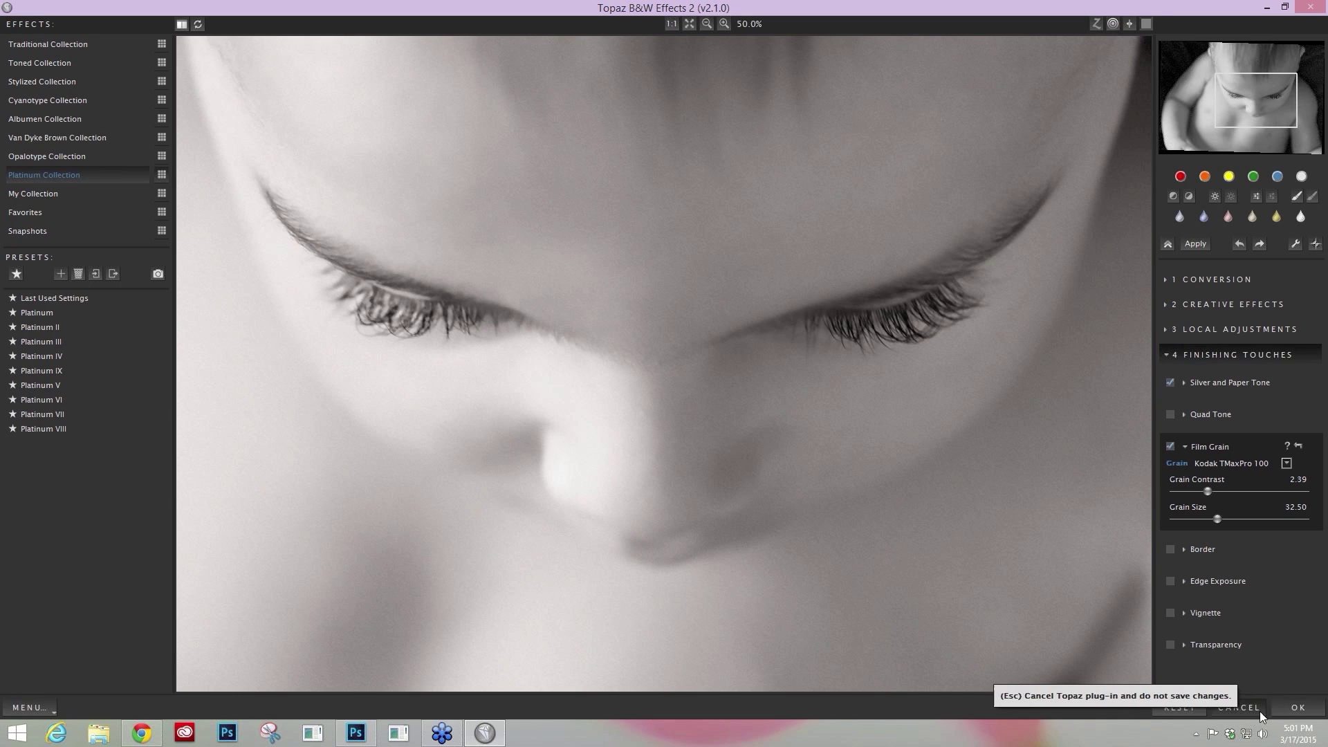
{"action": "left_click", "coordinate": [1299, 712]}
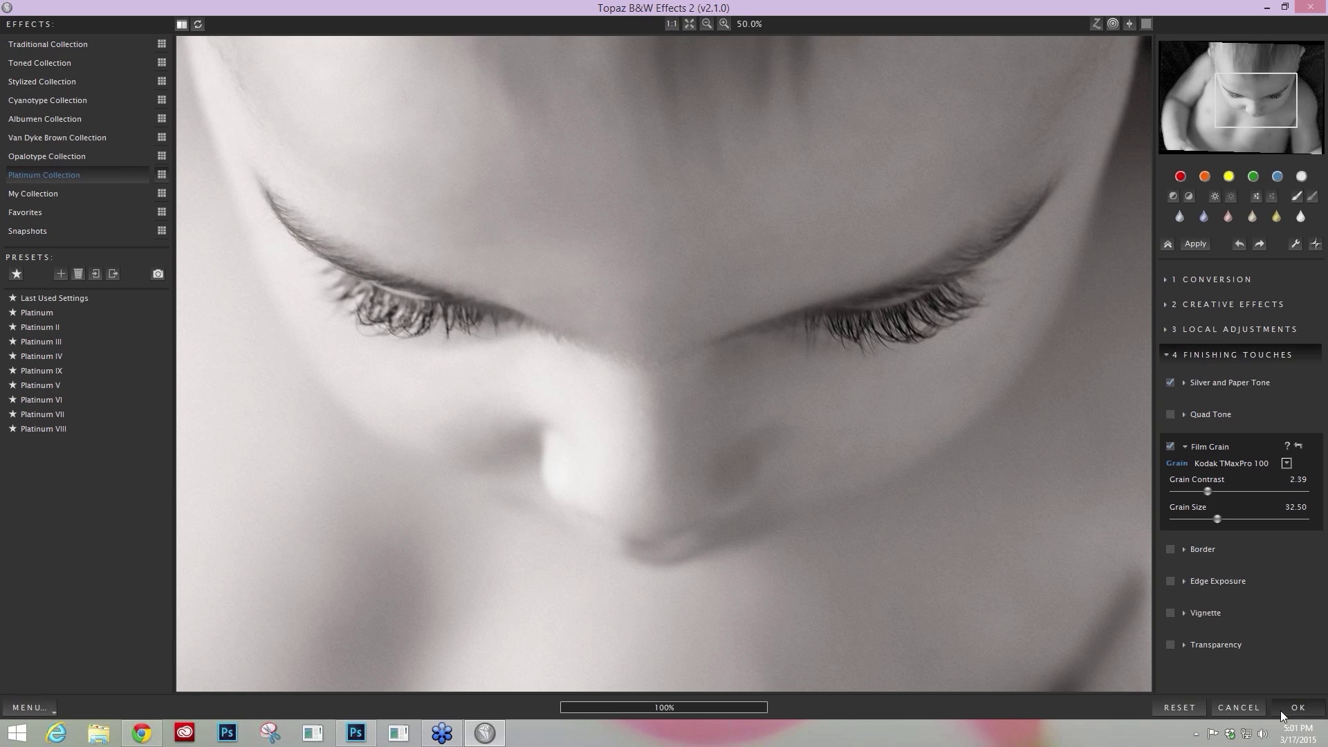
{"action": "left_click", "coordinate": [1276, 713]}
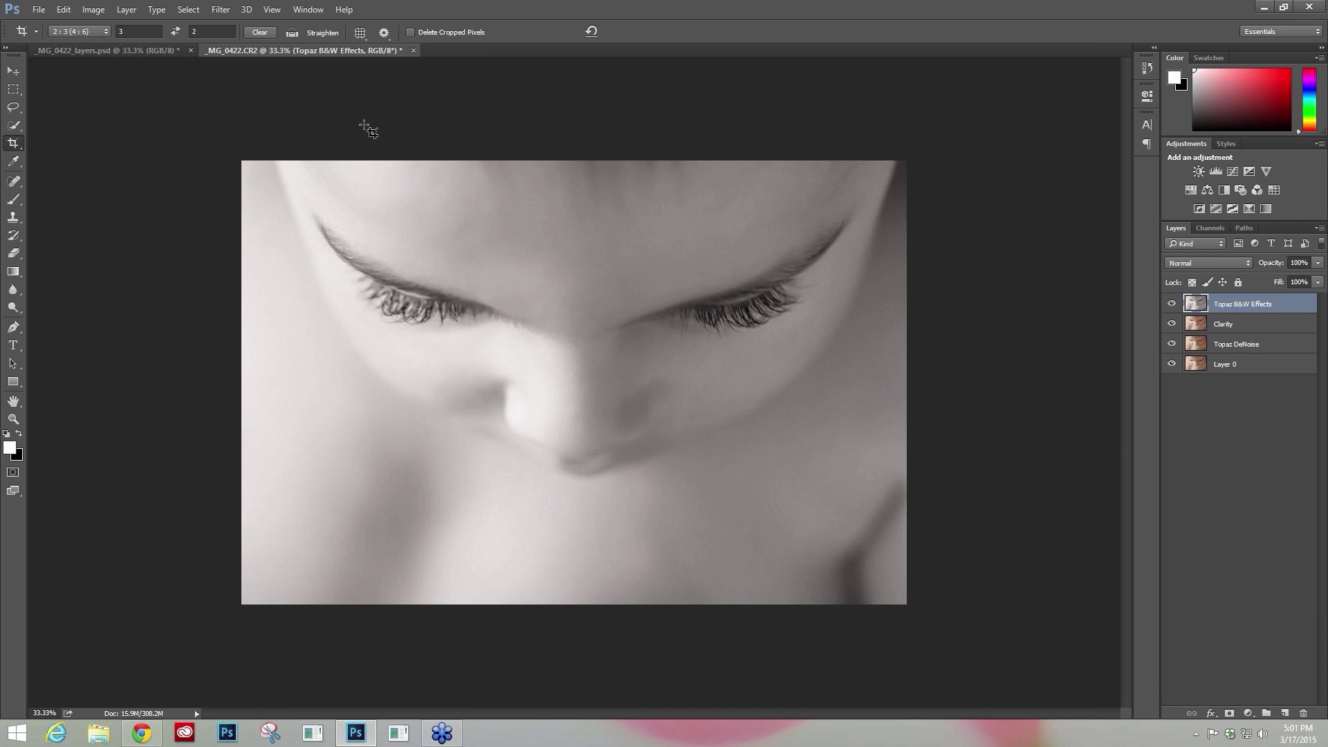
Review the working spaces in the Color Settings and close them without changing anything.
{"action": "left_click", "coordinate": [62, 10]}
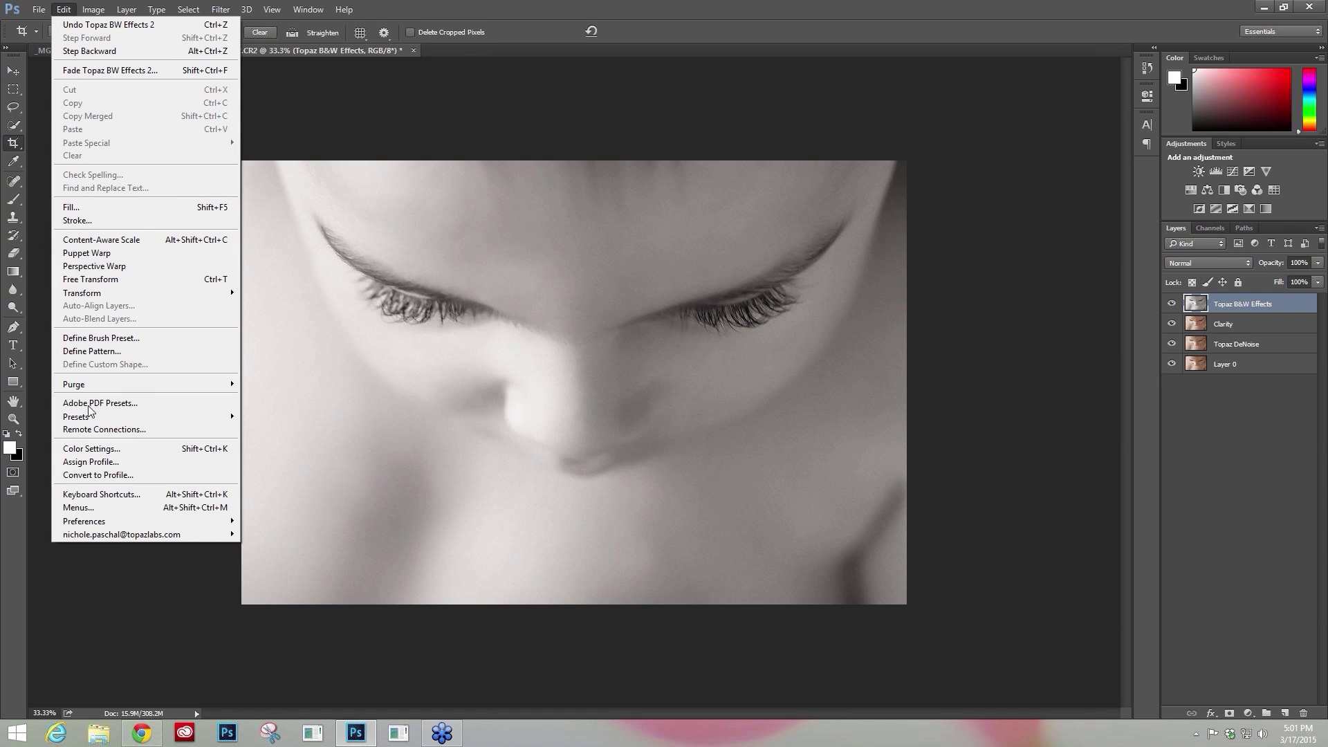
{"action": "left_click", "coordinate": [106, 455]}
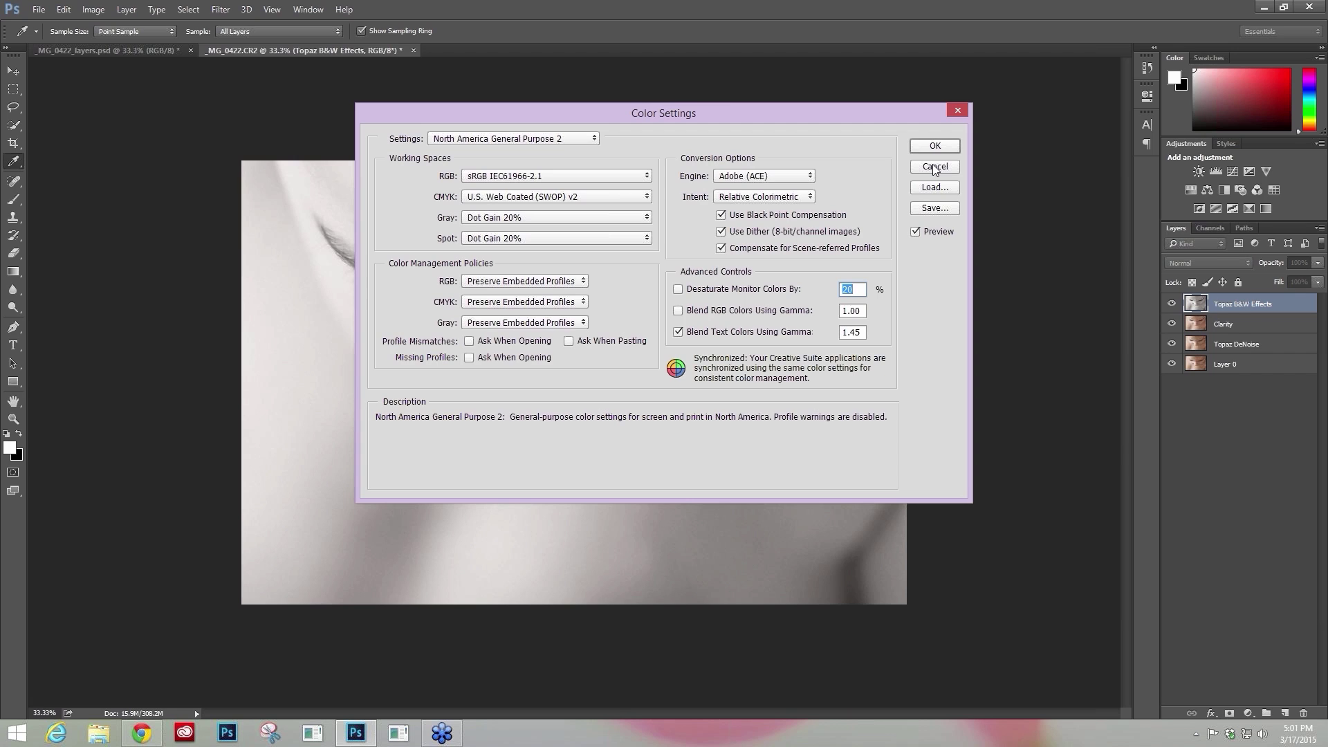
{"action": "key", "text": "c"}
{"action": "left_click", "coordinate": [959, 111]}
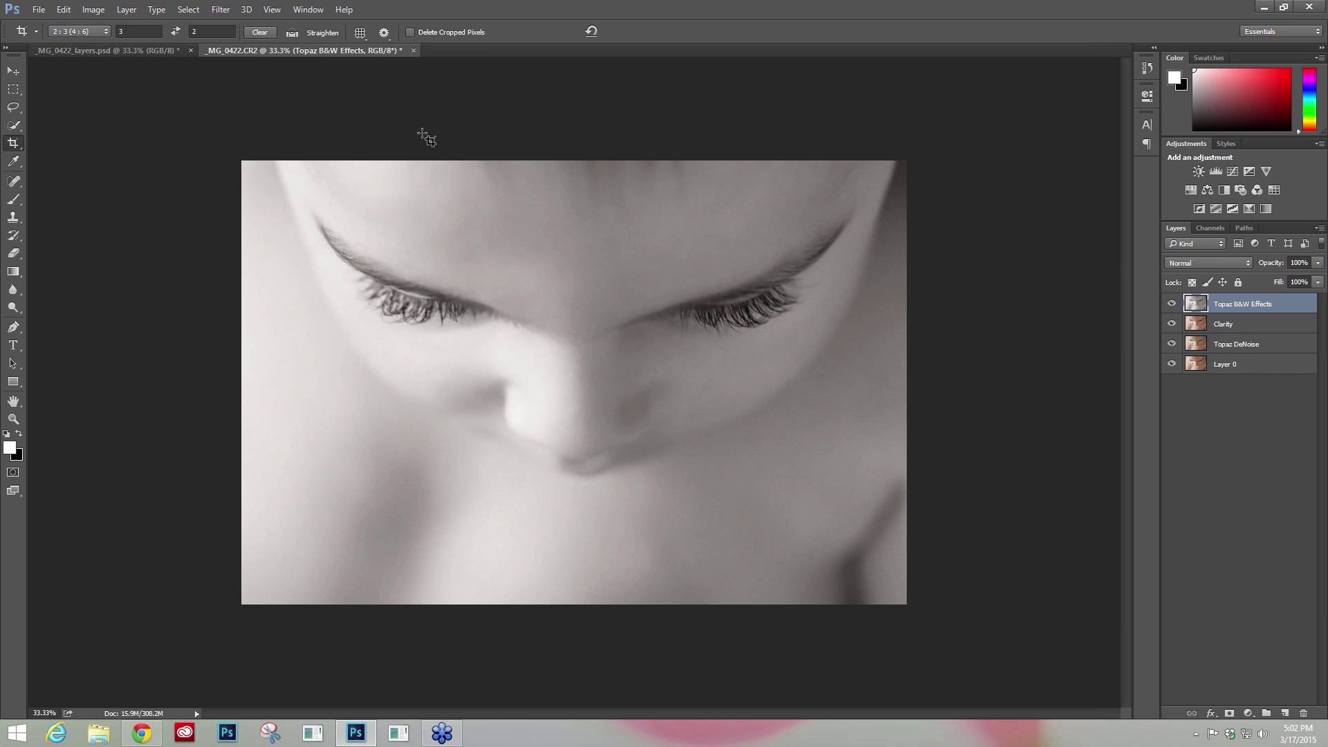
Save the layered image in Photoshop format as "Max _layers" in the Raw to Ready B&W folder.
{"action": "left_click", "coordinate": [39, 10]}
{"action": "left_click", "coordinate": [118, 162]}
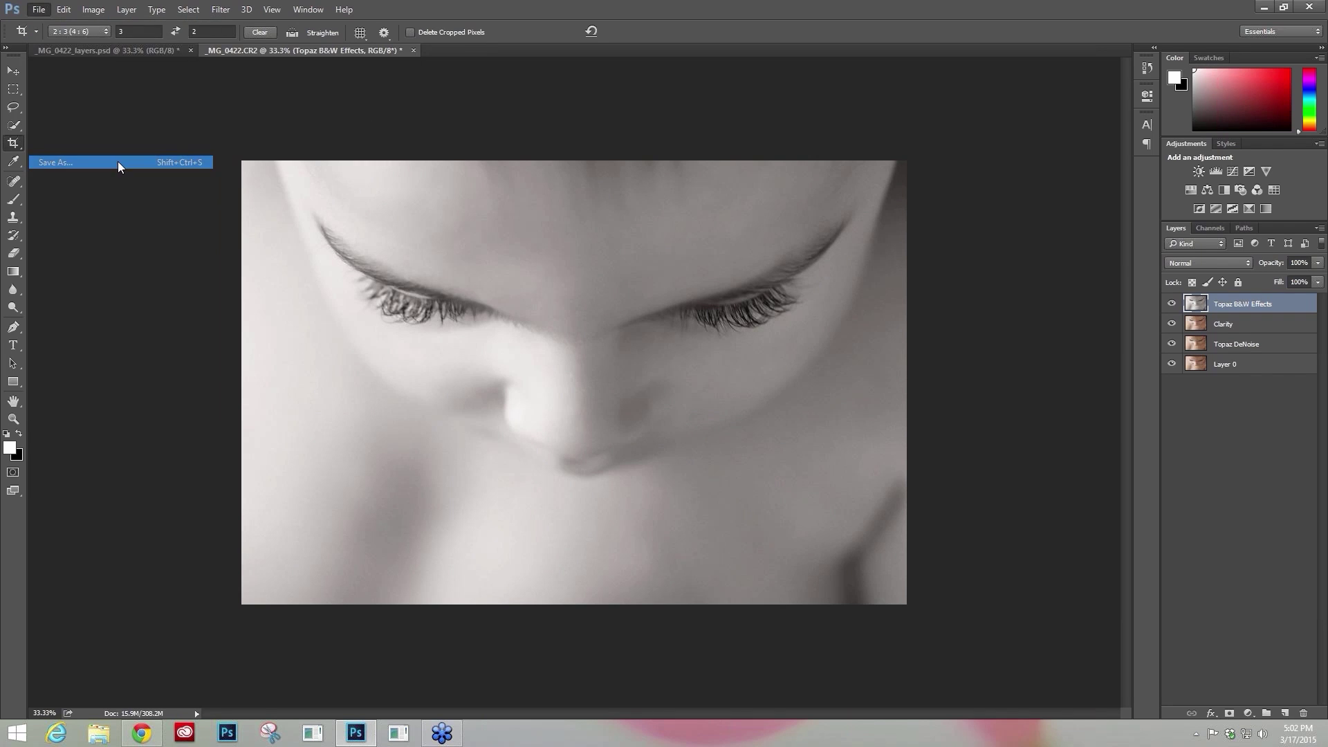
{"action": "type", "text": "M"}
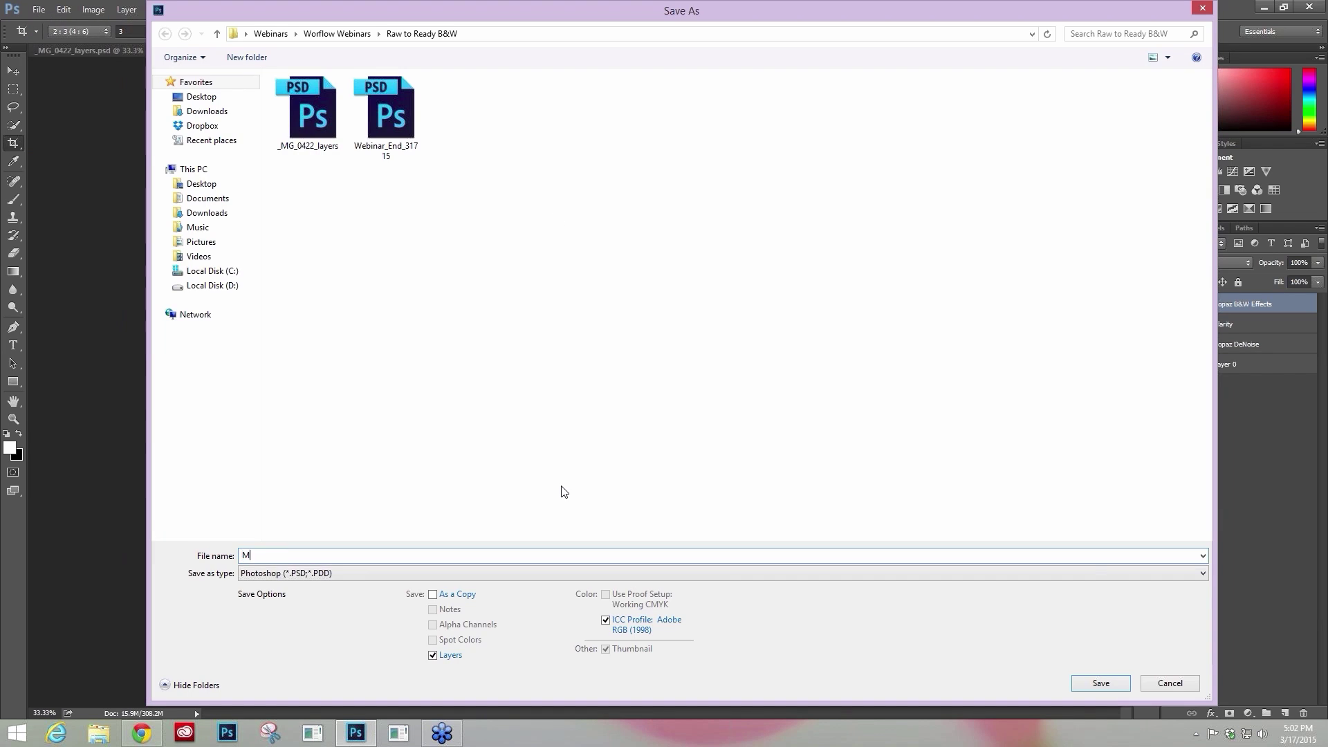
{"action": "type", "text": "ax_layers"}
{"action": "key", "text": "Return"}
{"action": "left_click", "coordinate": [825, 225]}
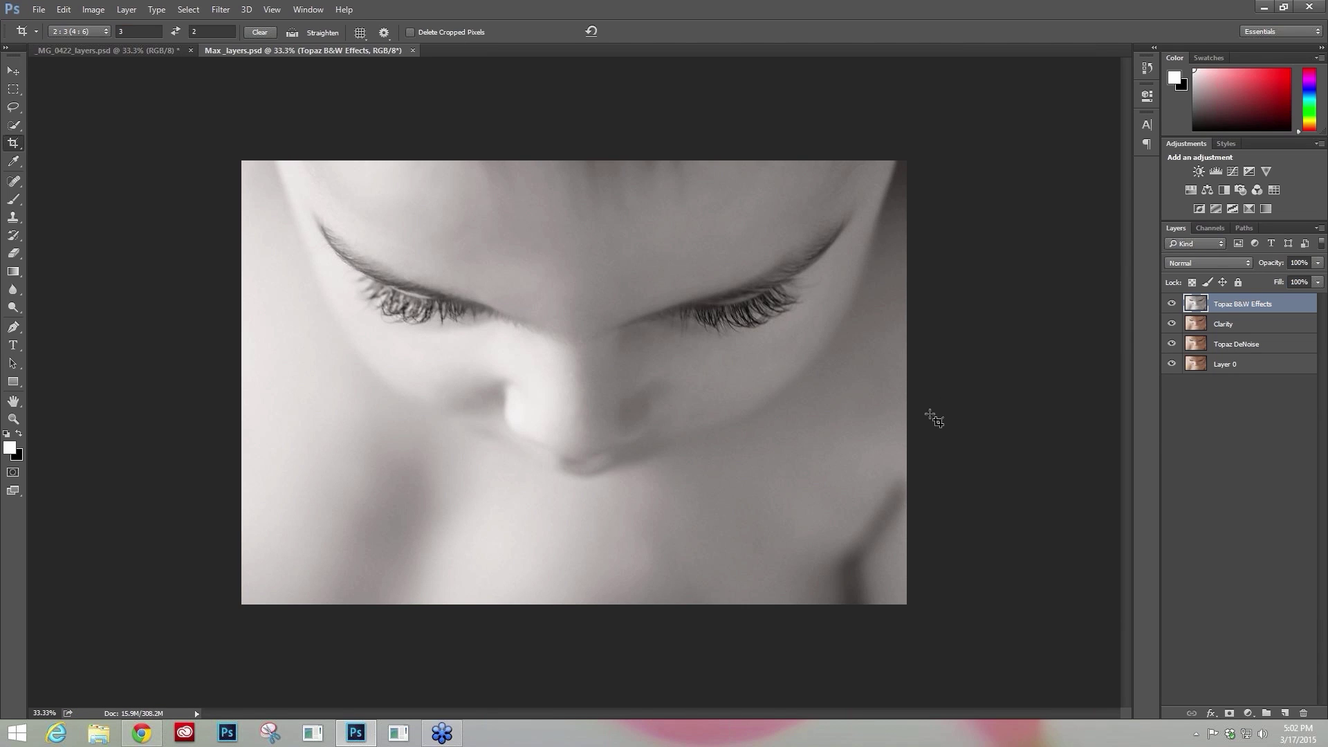
Resize the image proportionally to a width of 6 inches at 300 pixels/inch and flatten its layers.
{"action": "left_click", "coordinate": [95, 10]}
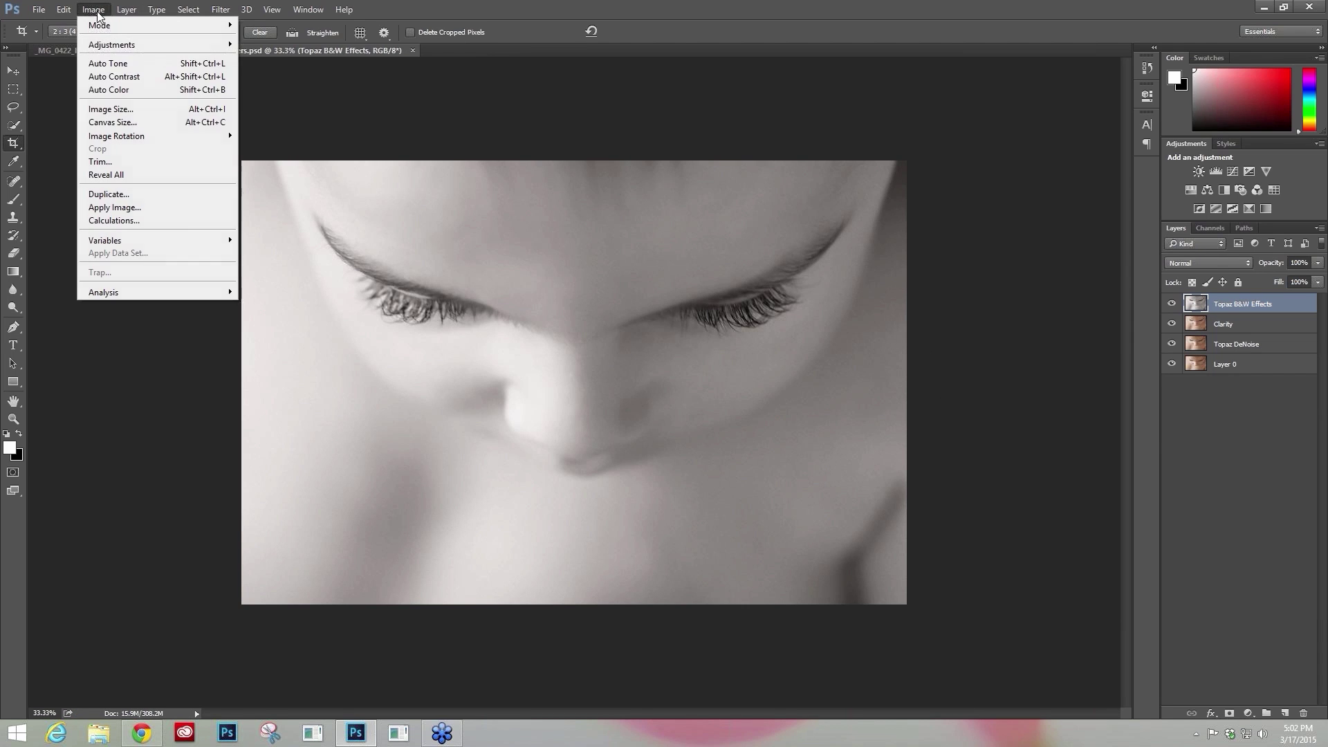
{"action": "left_click", "coordinate": [104, 109]}
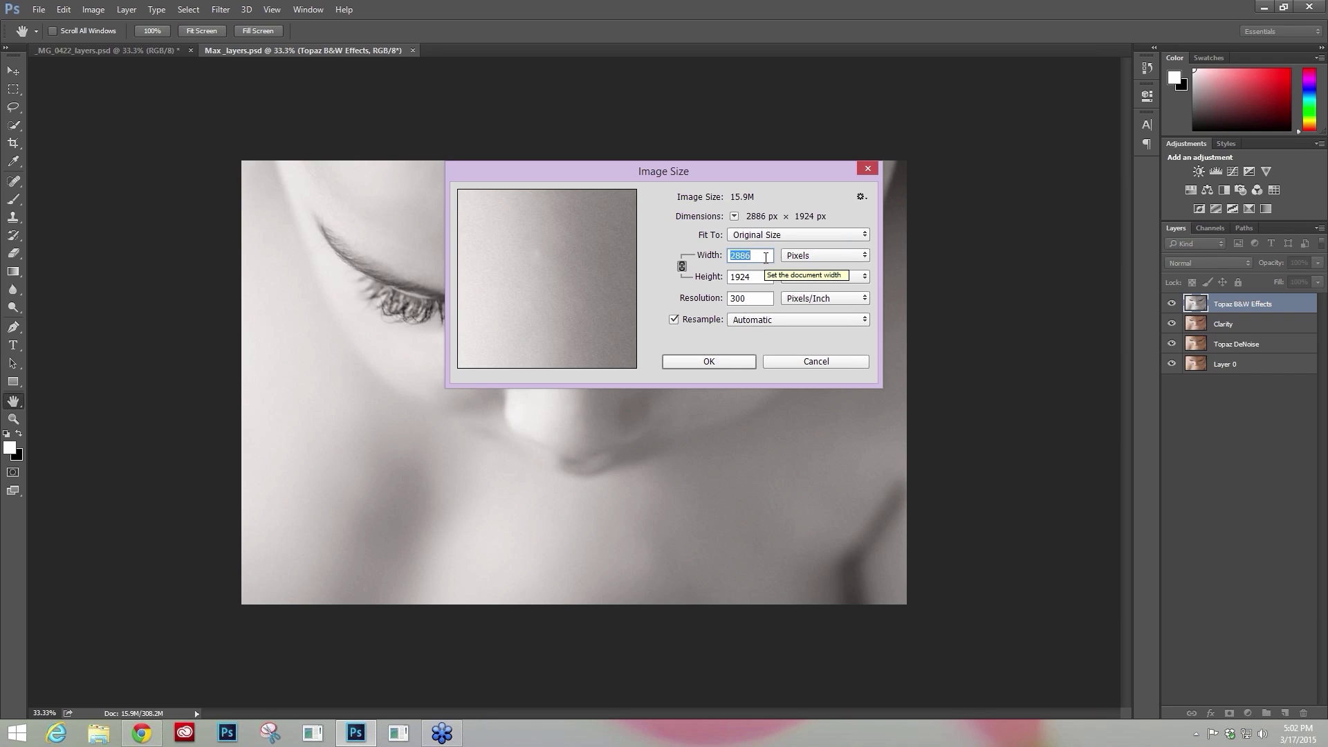
{"action": "left_click", "coordinate": [828, 256]}
{"action": "left_click", "coordinate": [824, 288]}
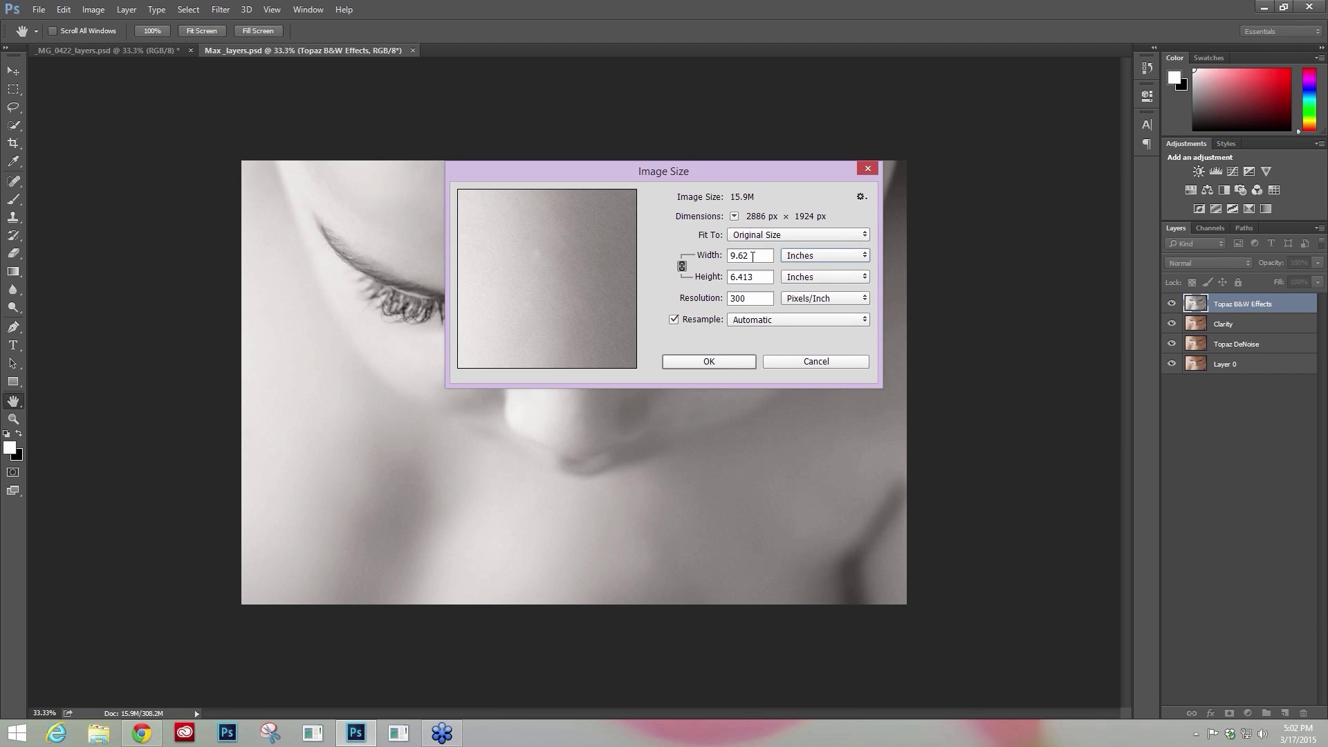
{"action": "type", "text": "12"}
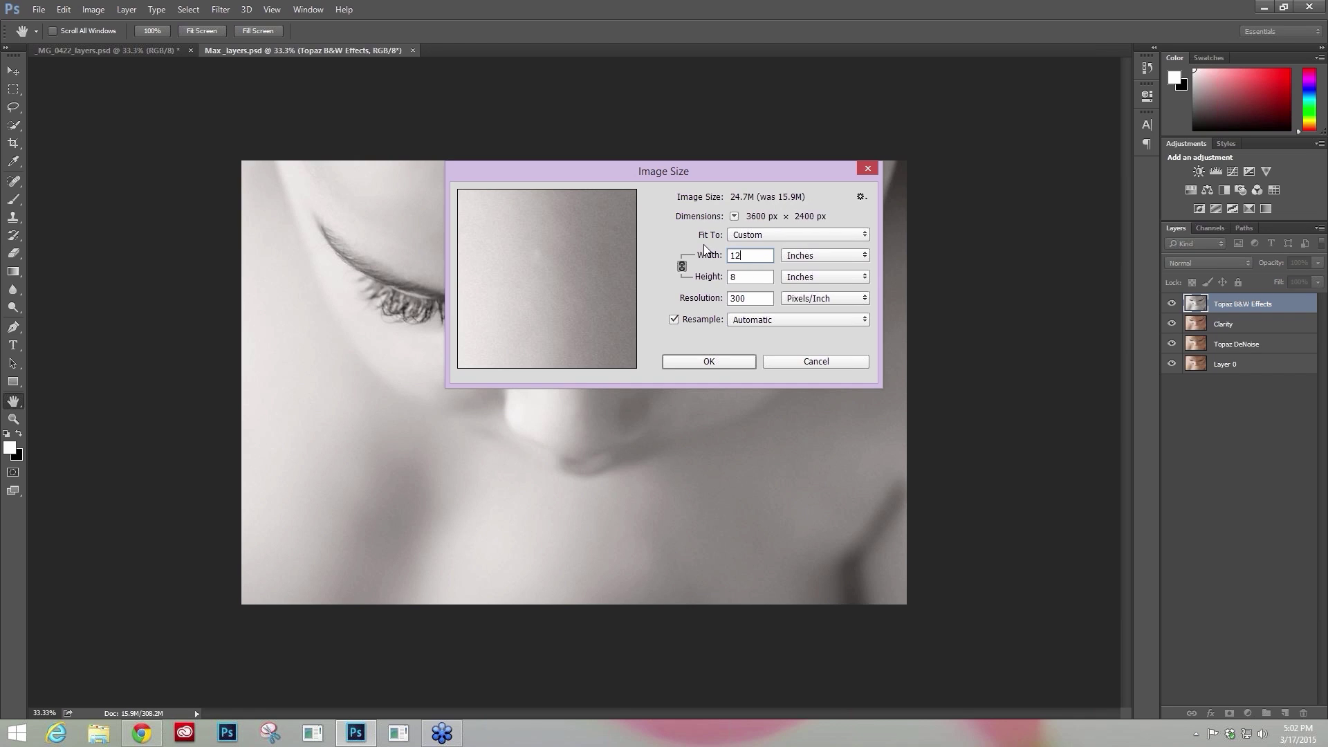
{"action": "left_click", "coordinate": [704, 255]}
{"action": "type", "text": "6"}
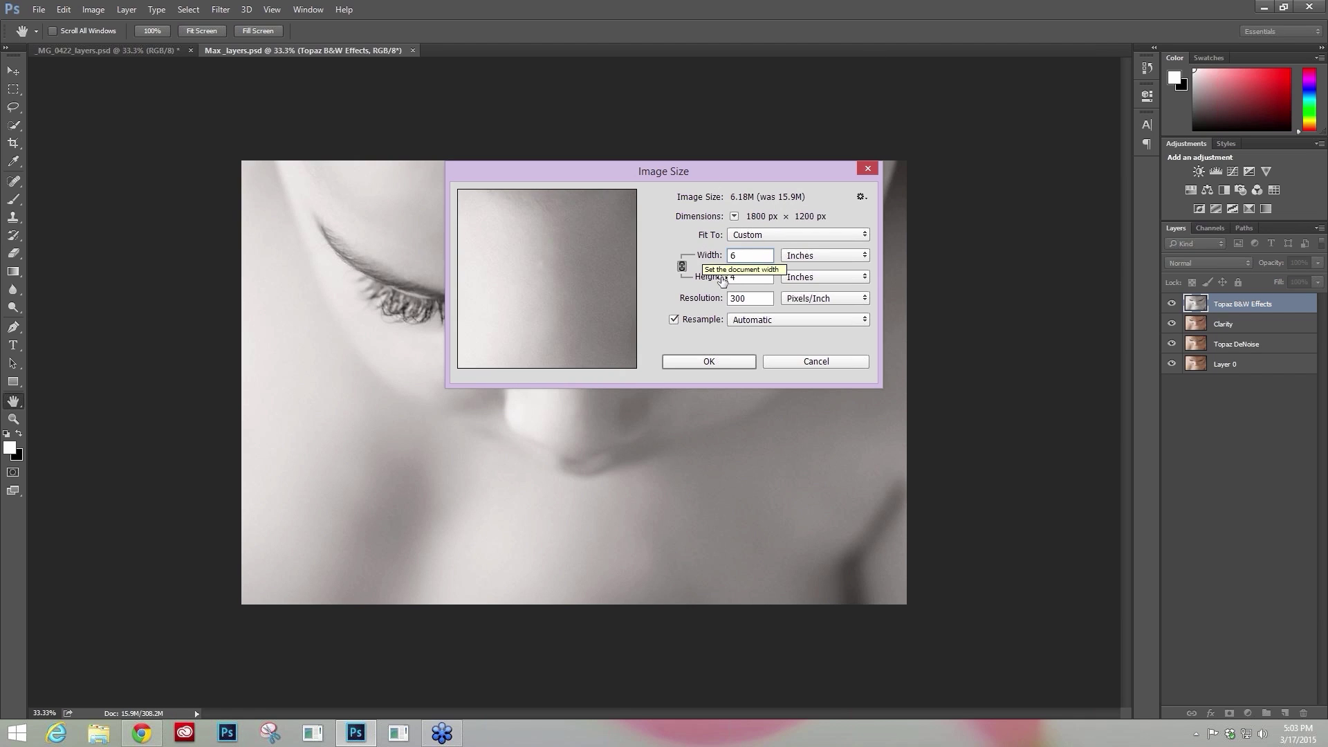
{"action": "left_click", "coordinate": [706, 361]}
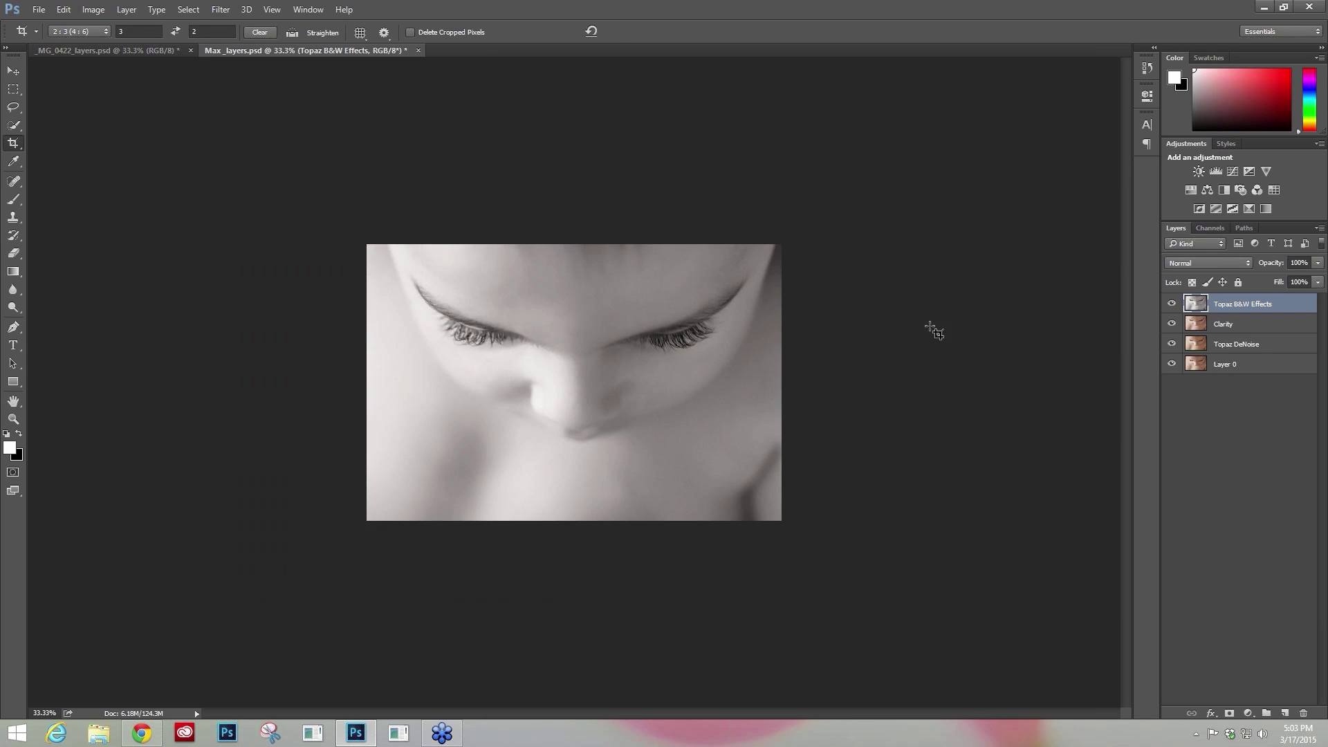
{"action": "left_click", "coordinate": [127, 9]}
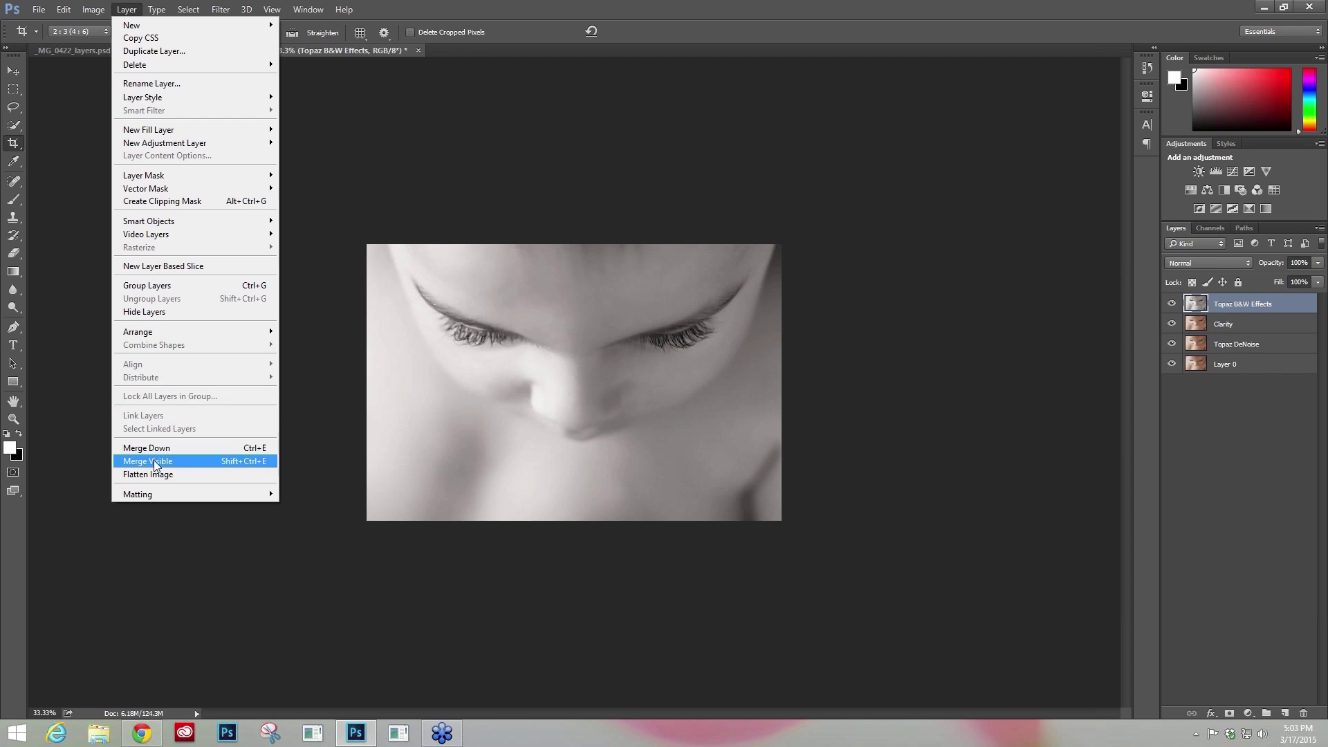
{"action": "left_click", "coordinate": [154, 459]}
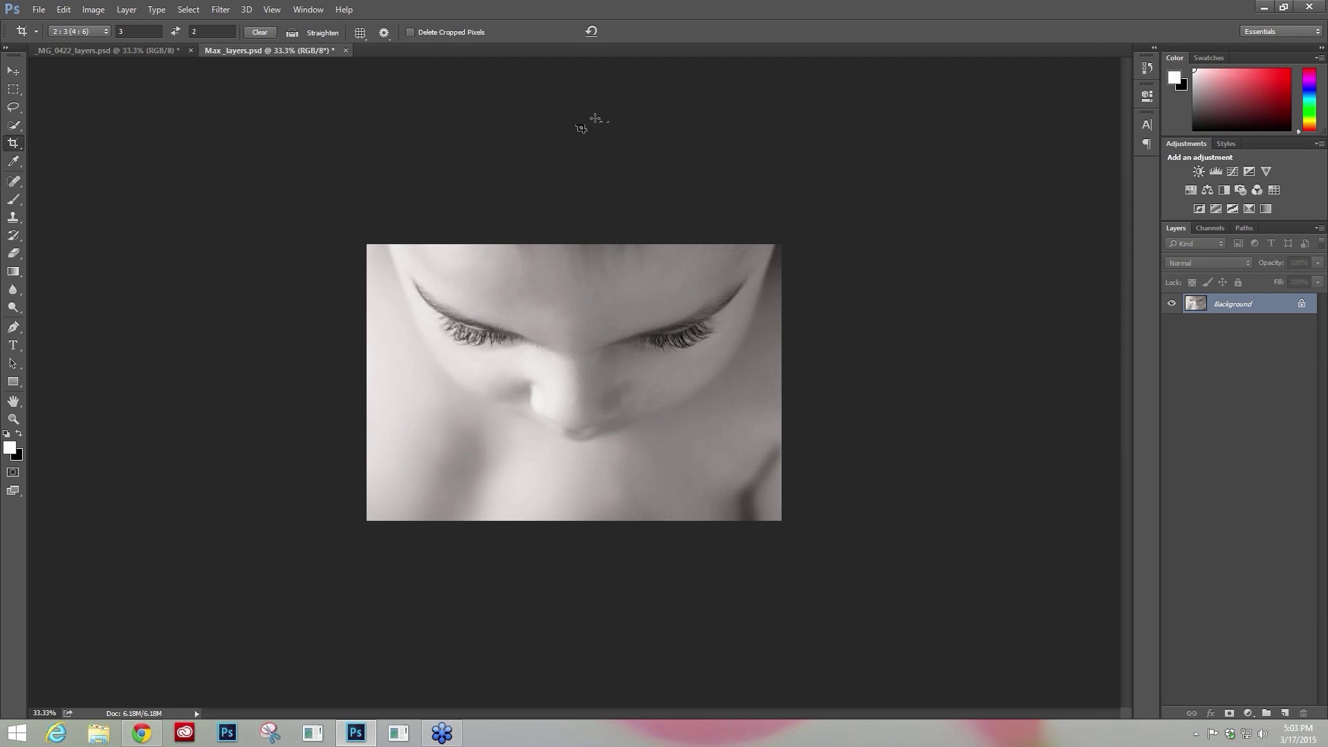
Preview the original color photo _MG_0422 in the Raw to Ready B&W folder without opening it, for comparison with the finished image.
{"action": "left_click", "coordinate": [38, 10]}
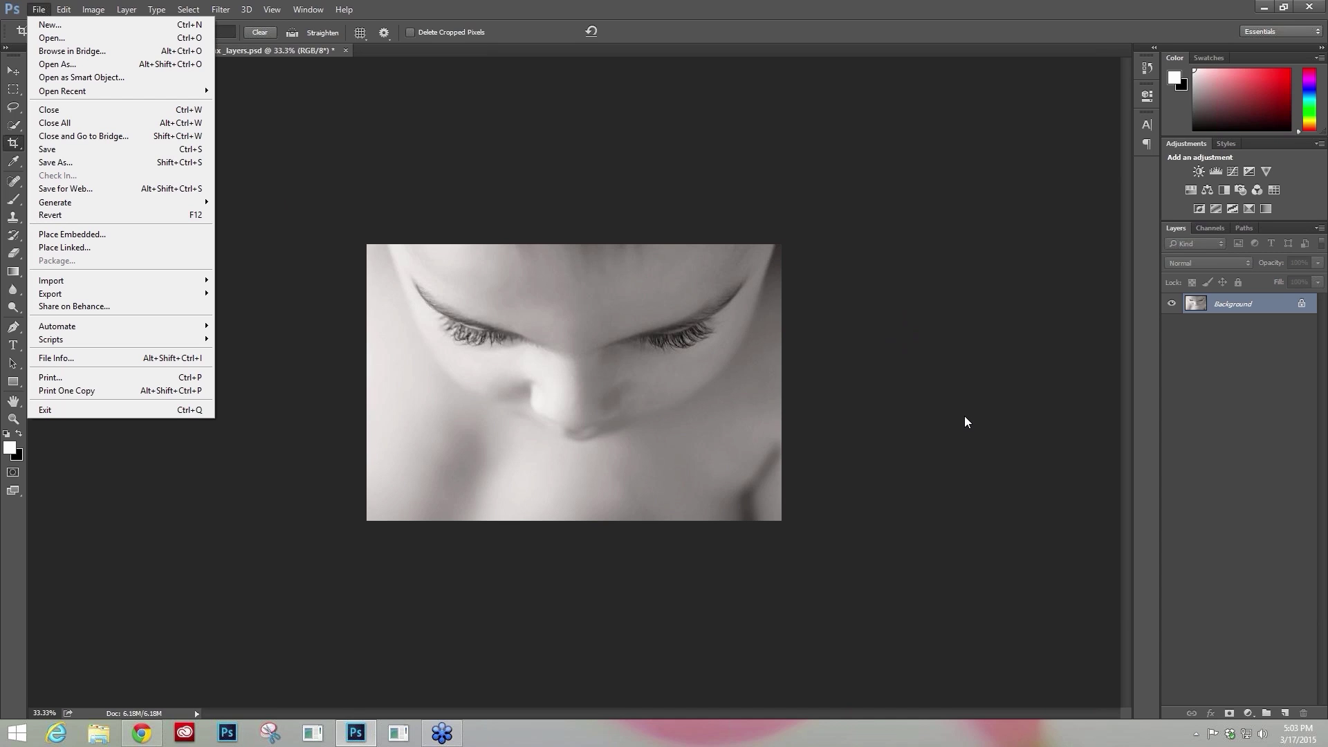
{"action": "key", "text": "Escape"}
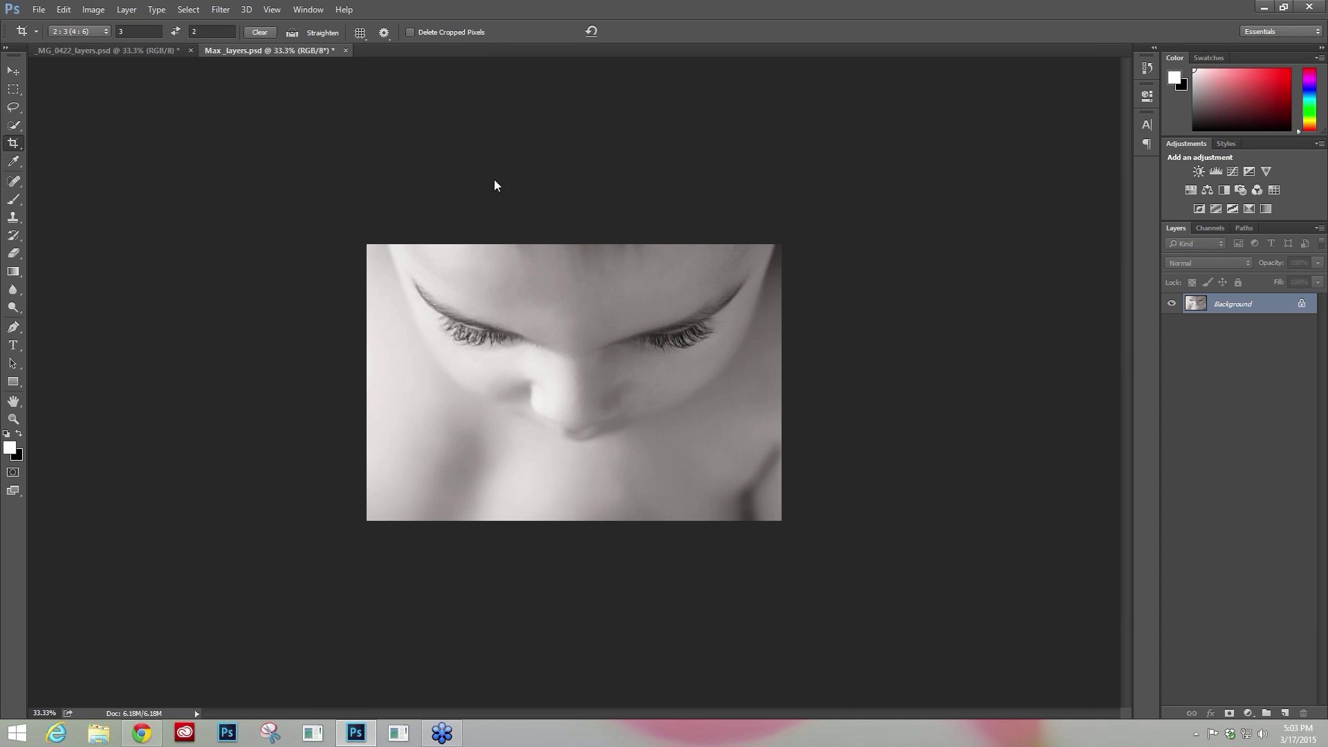
{"action": "left_click", "coordinate": [99, 735]}
{"action": "left_click", "coordinate": [34, 13]}
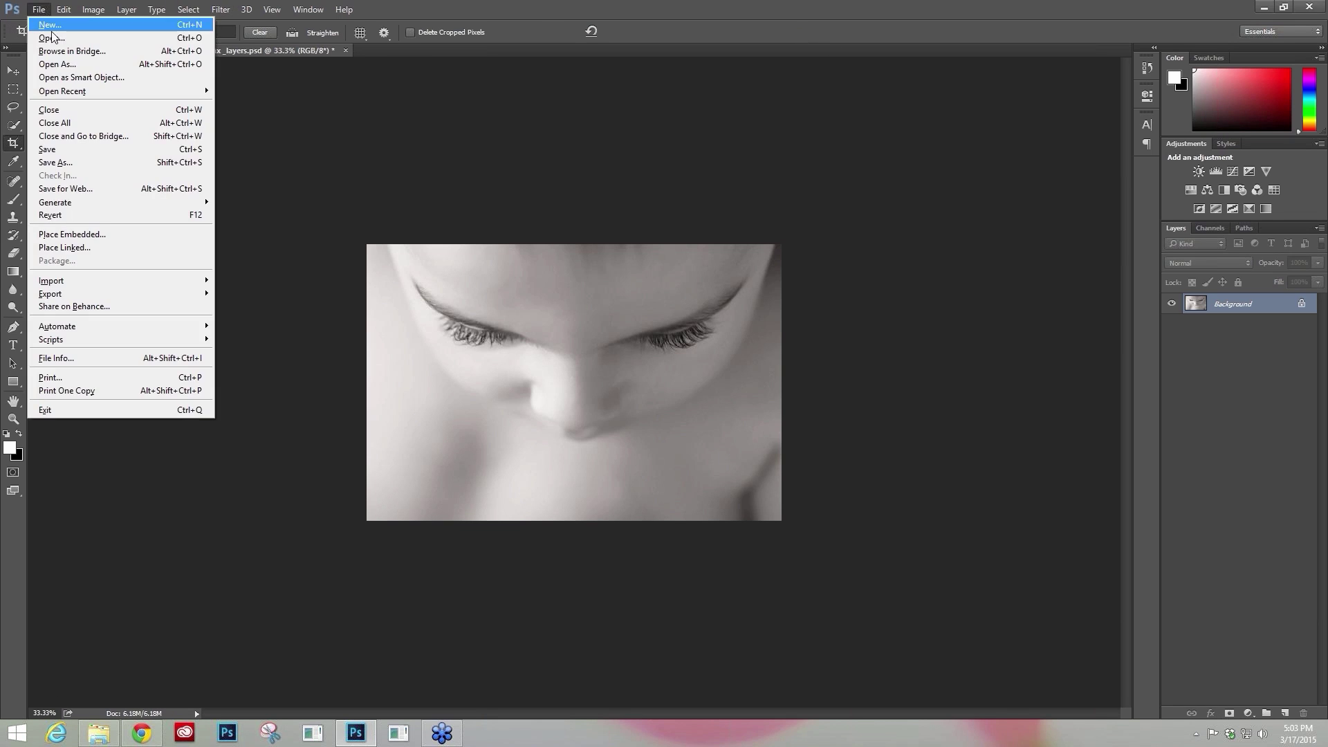
{"action": "left_click", "coordinate": [56, 38]}
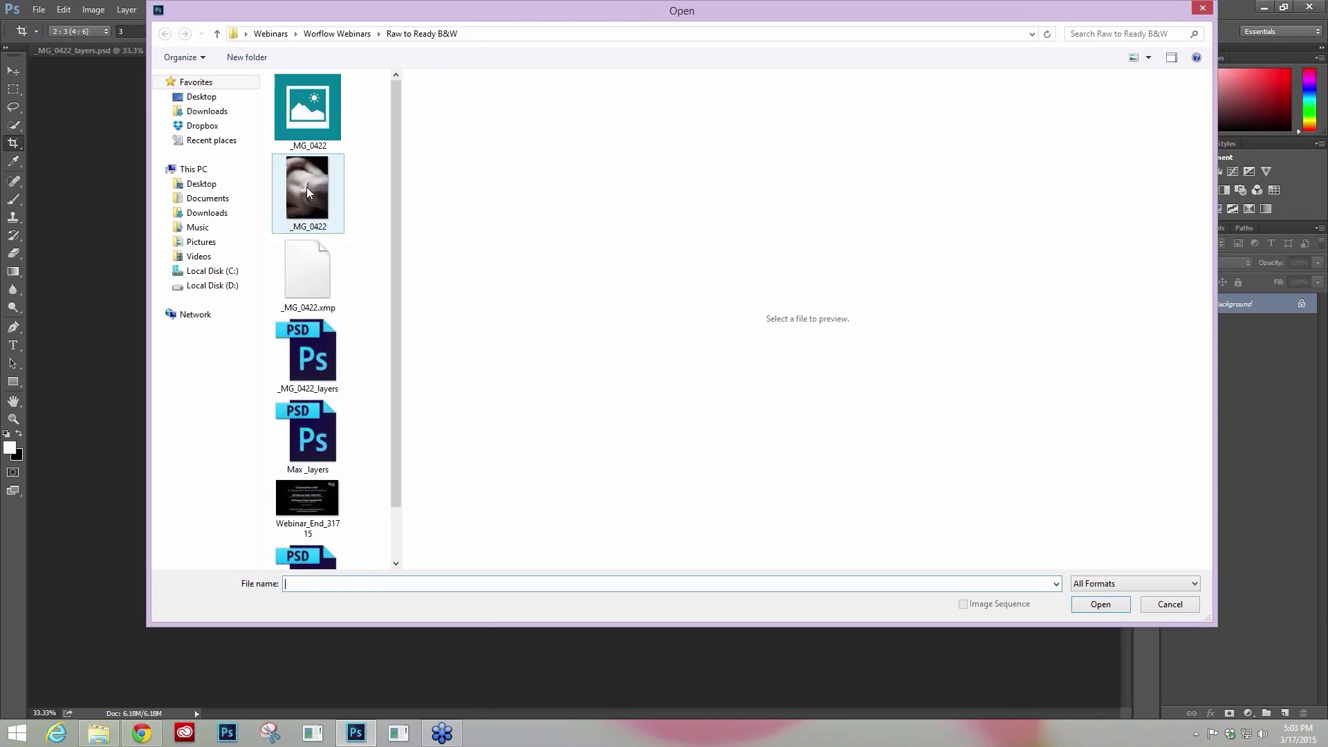
{"action": "left_click", "coordinate": [305, 186]}
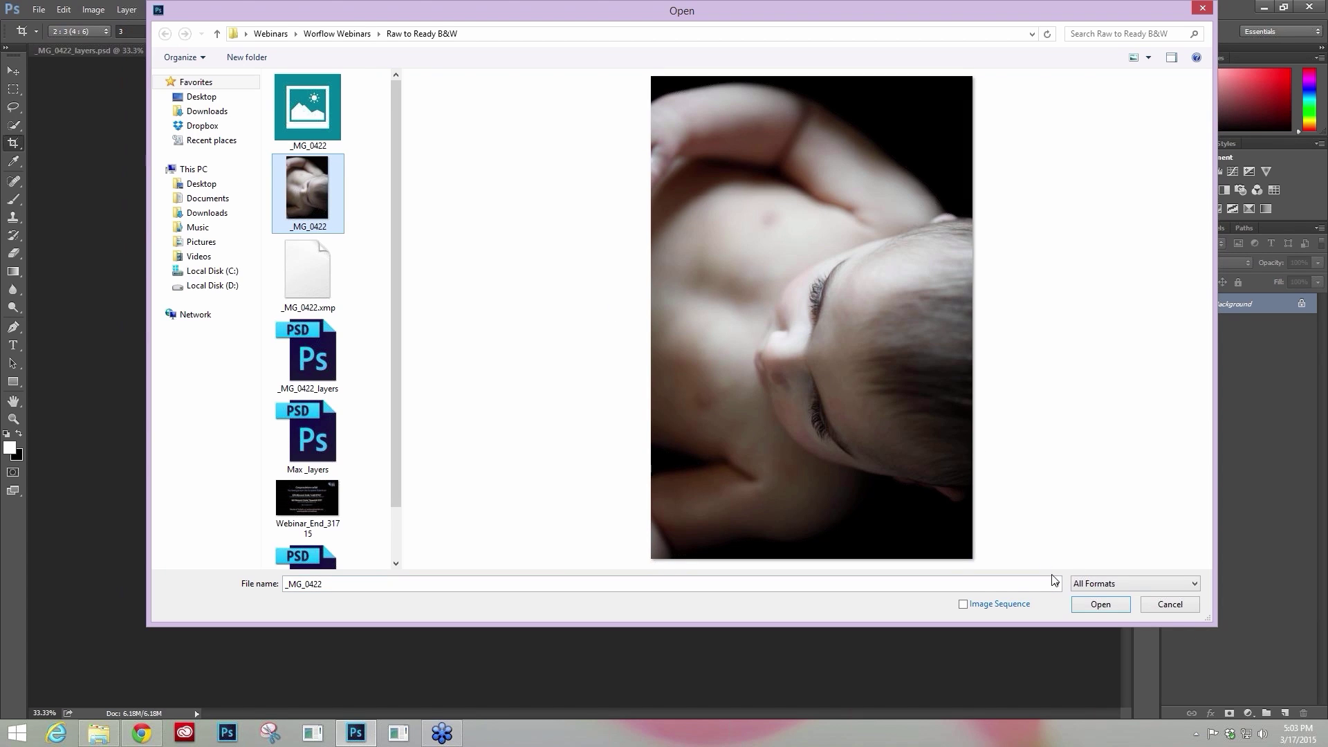
{"action": "left_click", "coordinate": [1174, 608]}
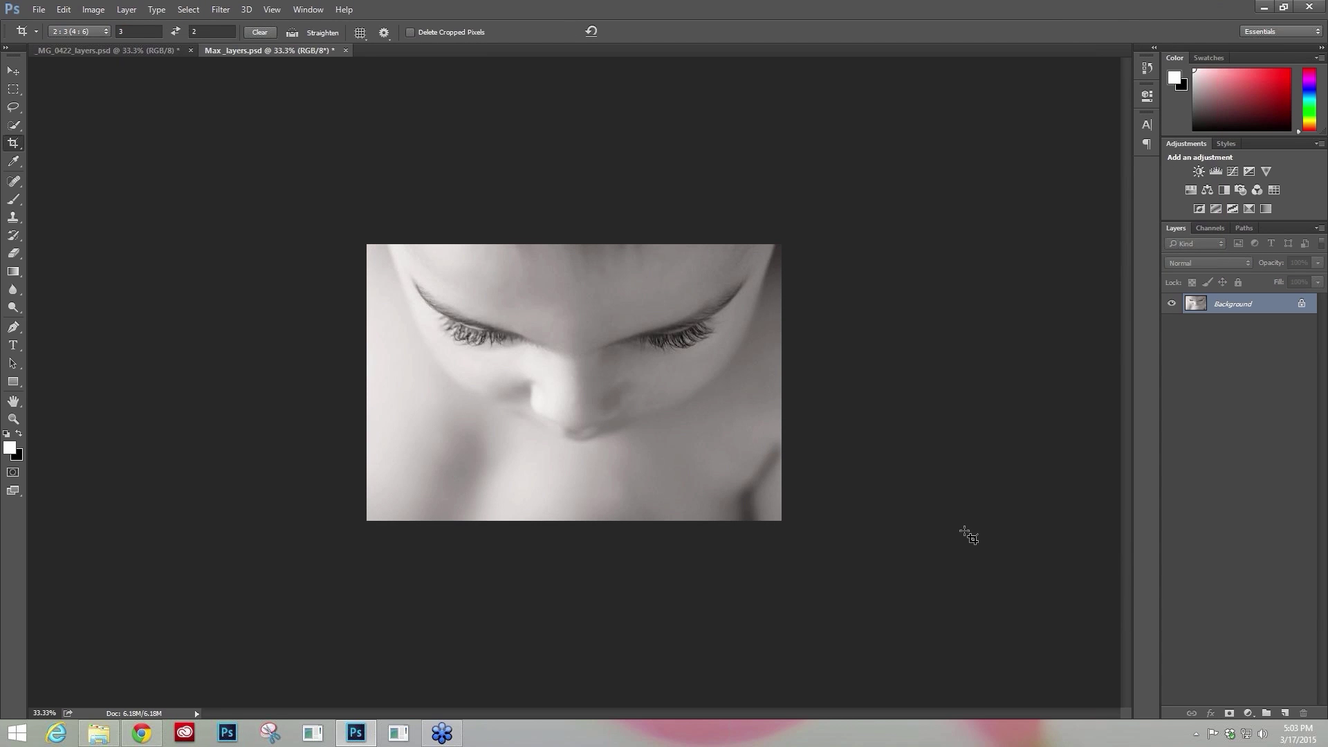
{"action": "key", "text": "ctrl+plus"}
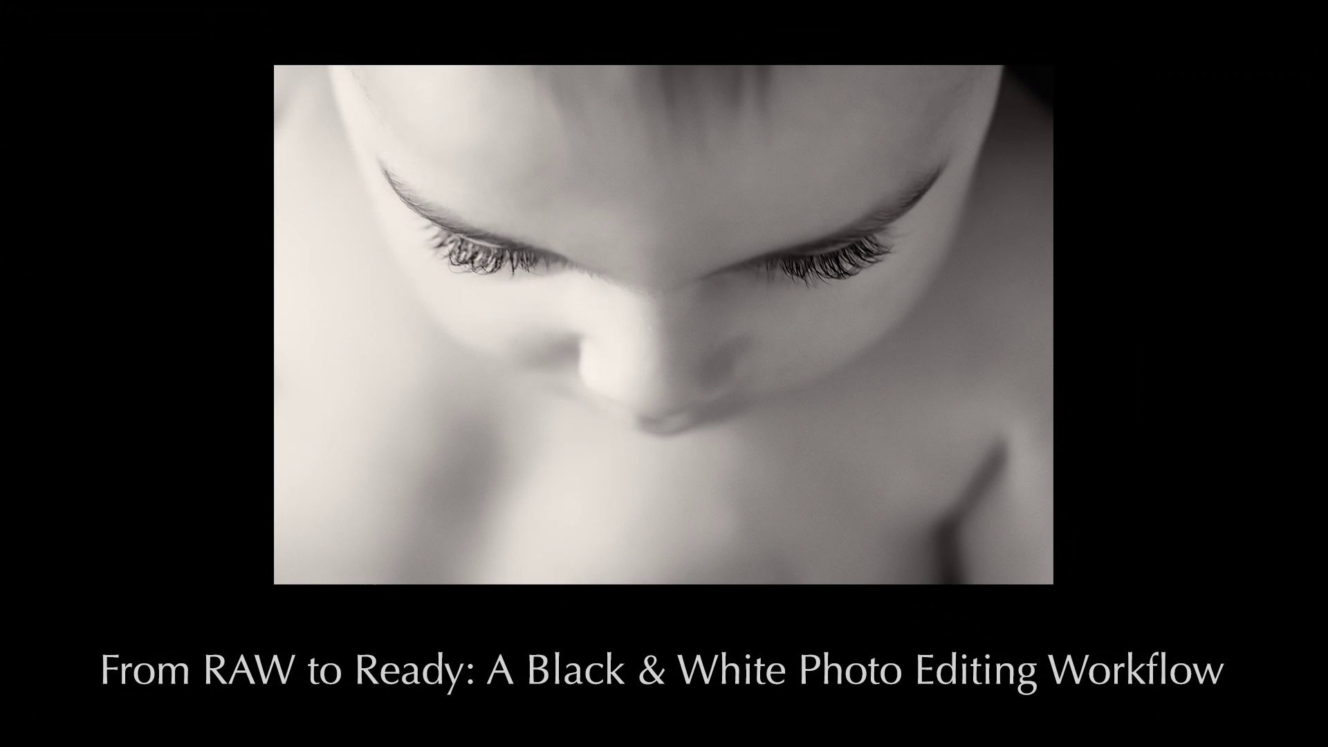